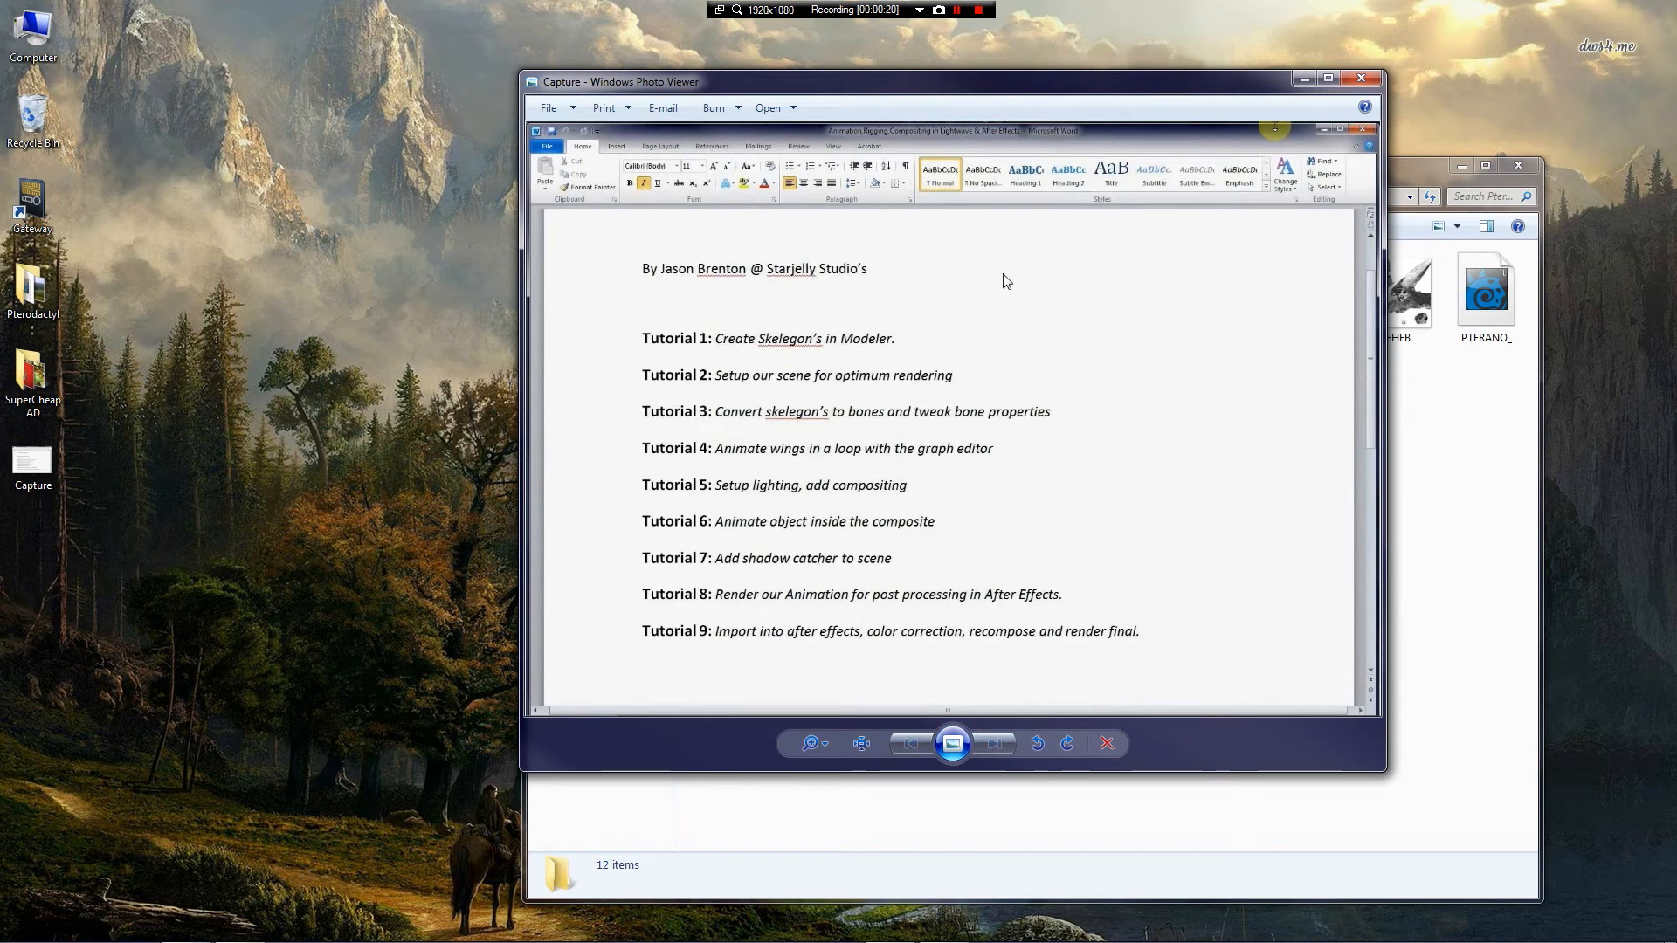
Step: Close the tutorial outline image and look through the rendered Jurassic_scene_rgb frames in the Pterodactyl project's Render folder
left_click_drag(1127, 90, 1025, 168)
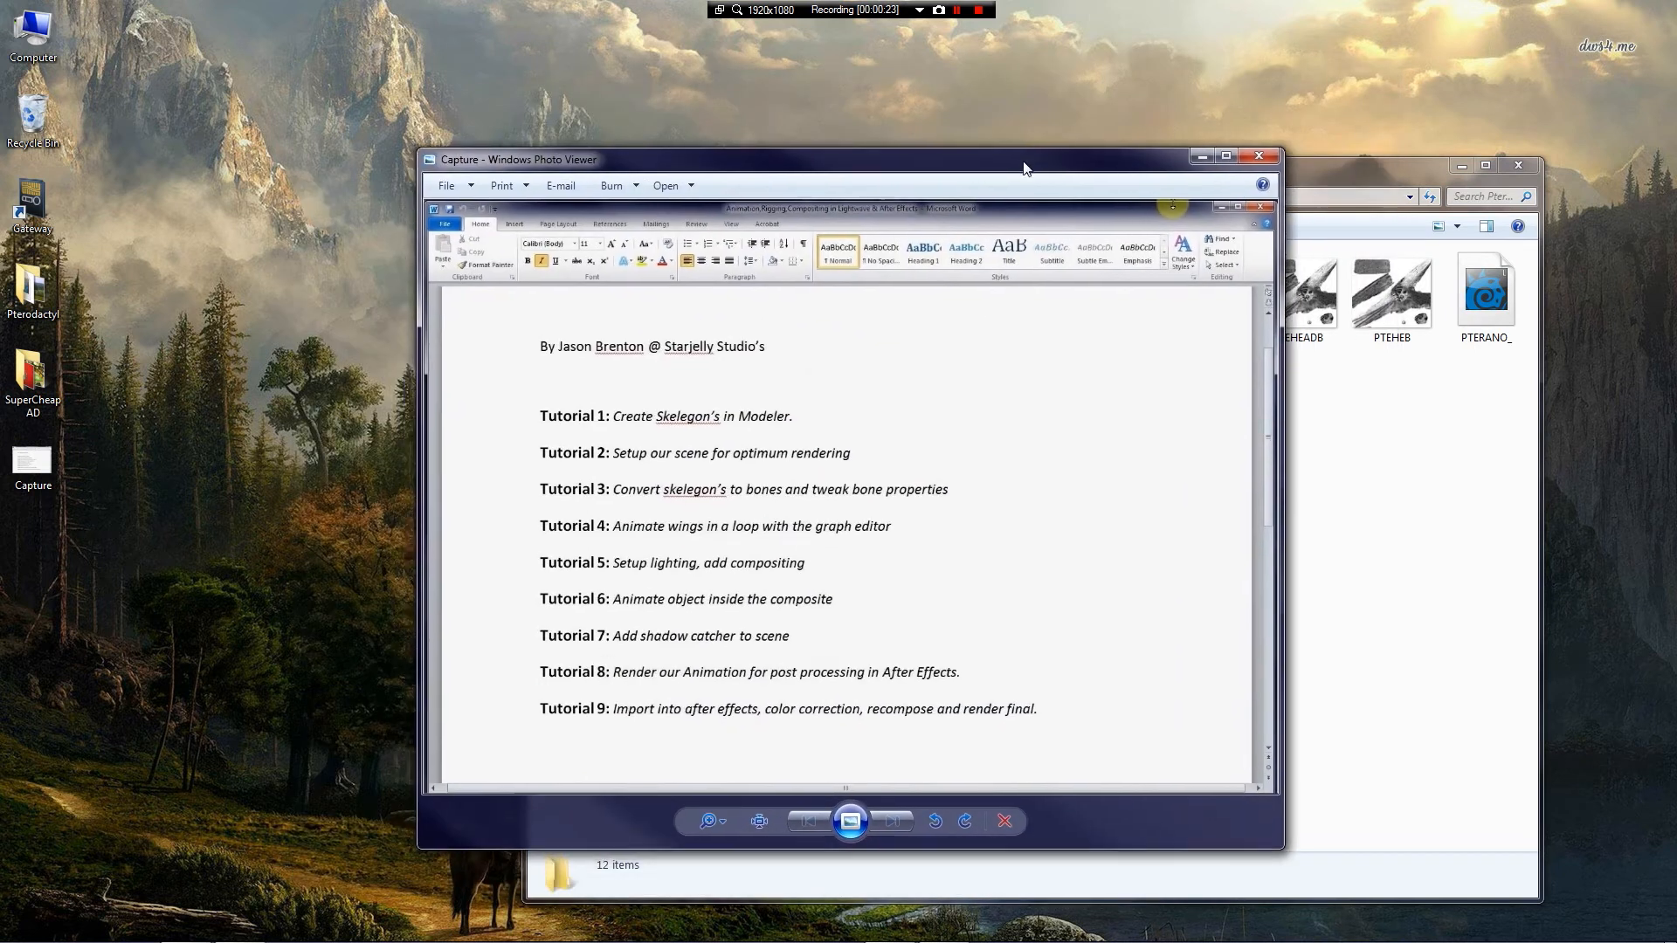
left_click(1259, 155)
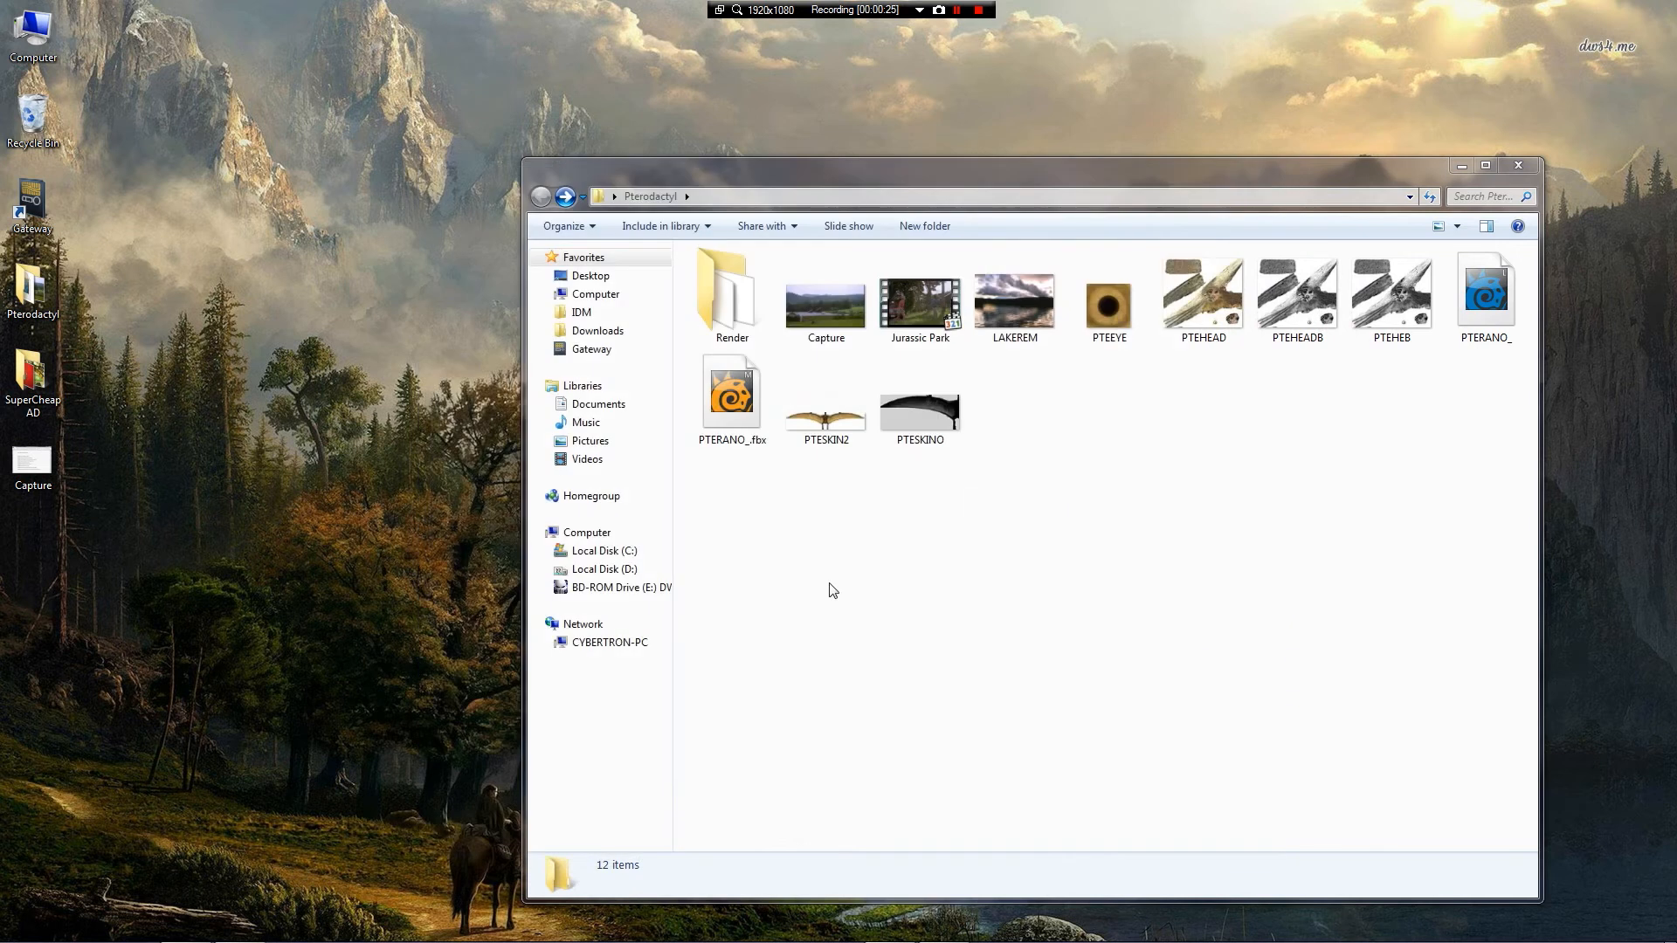
double_click(708, 340)
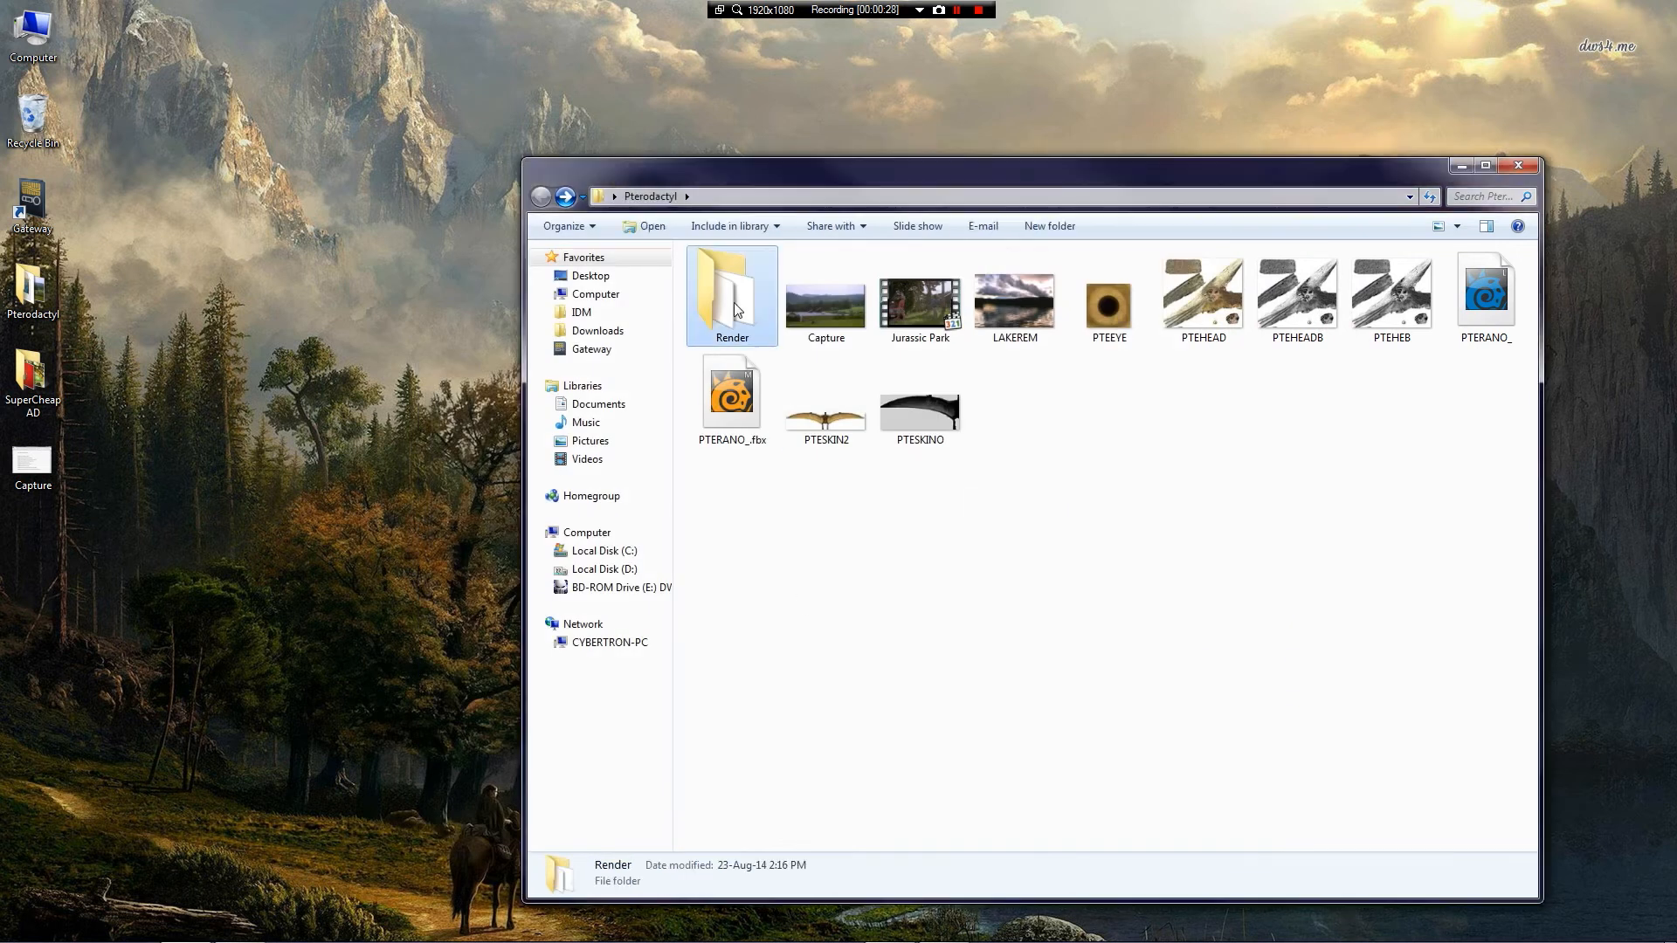
scroll(1188, 454, "down", 10)
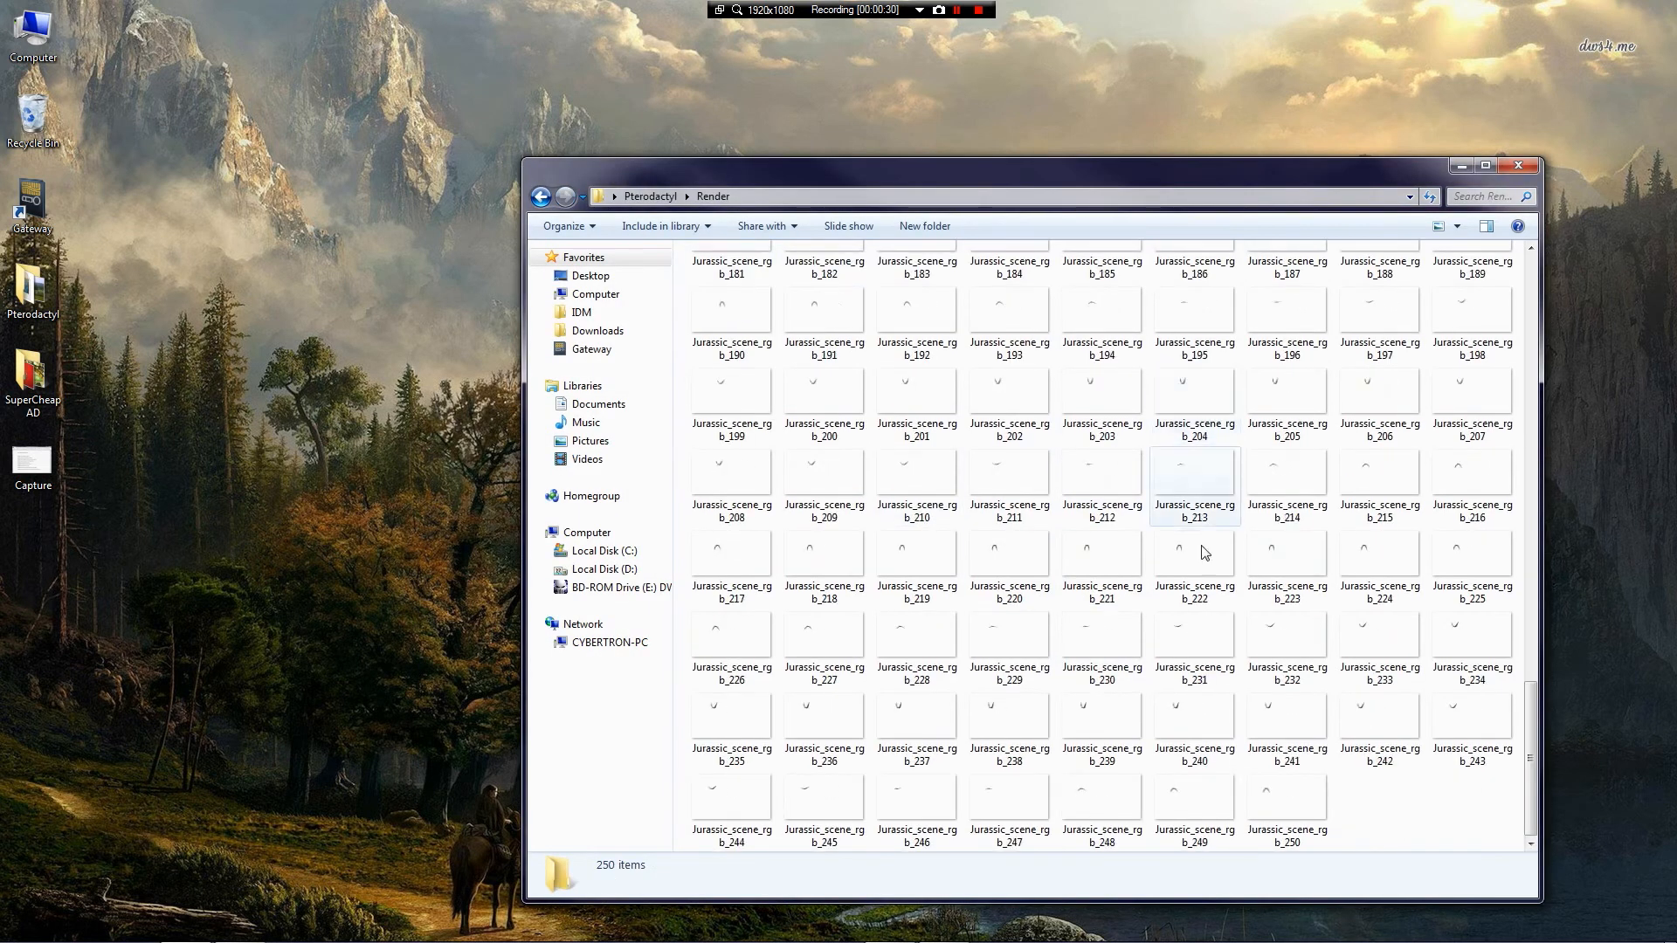
scroll(1290, 636, "up", 7)
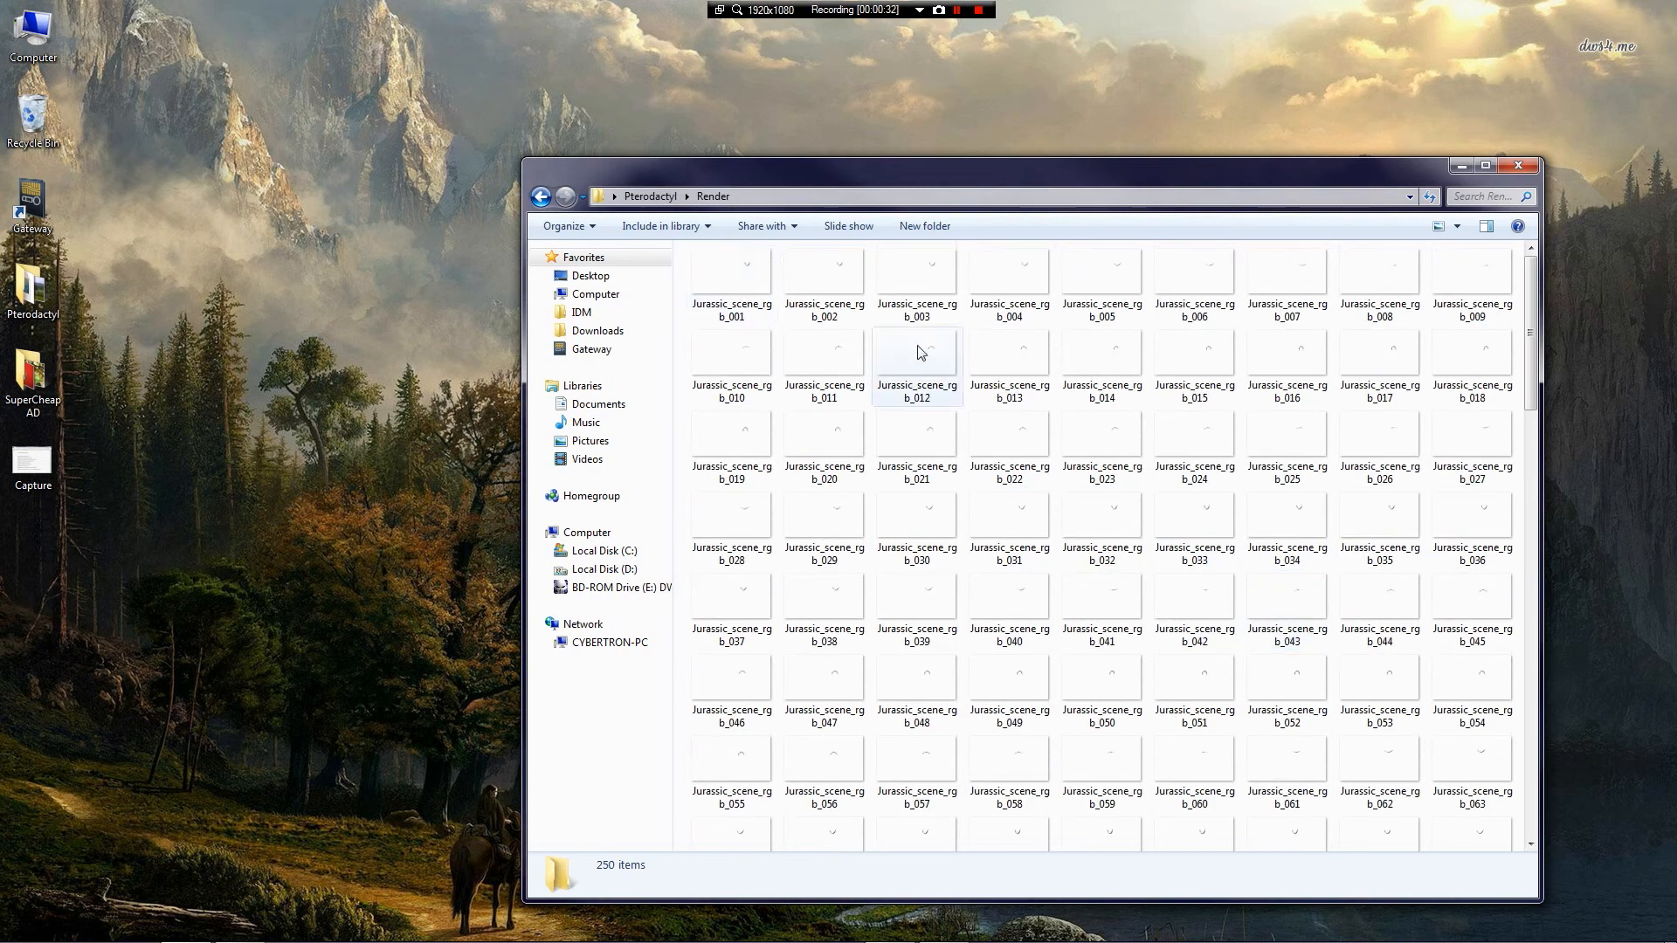
scroll(1127, 411, "down", 2)
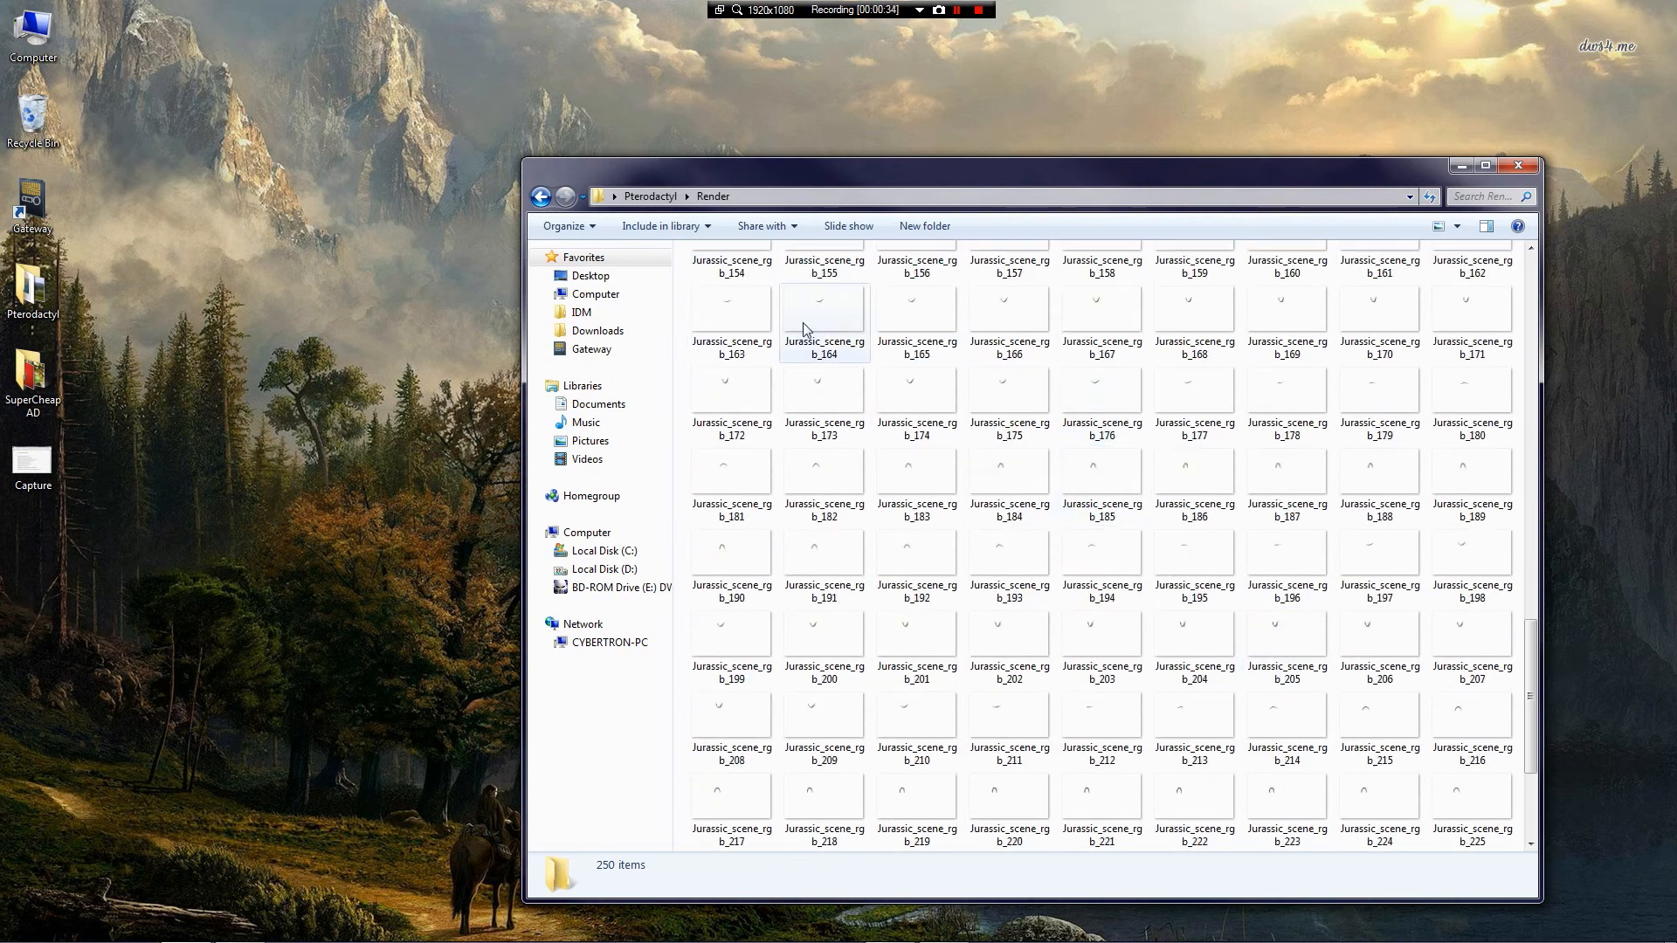
scroll(1291, 533, "up", 2)
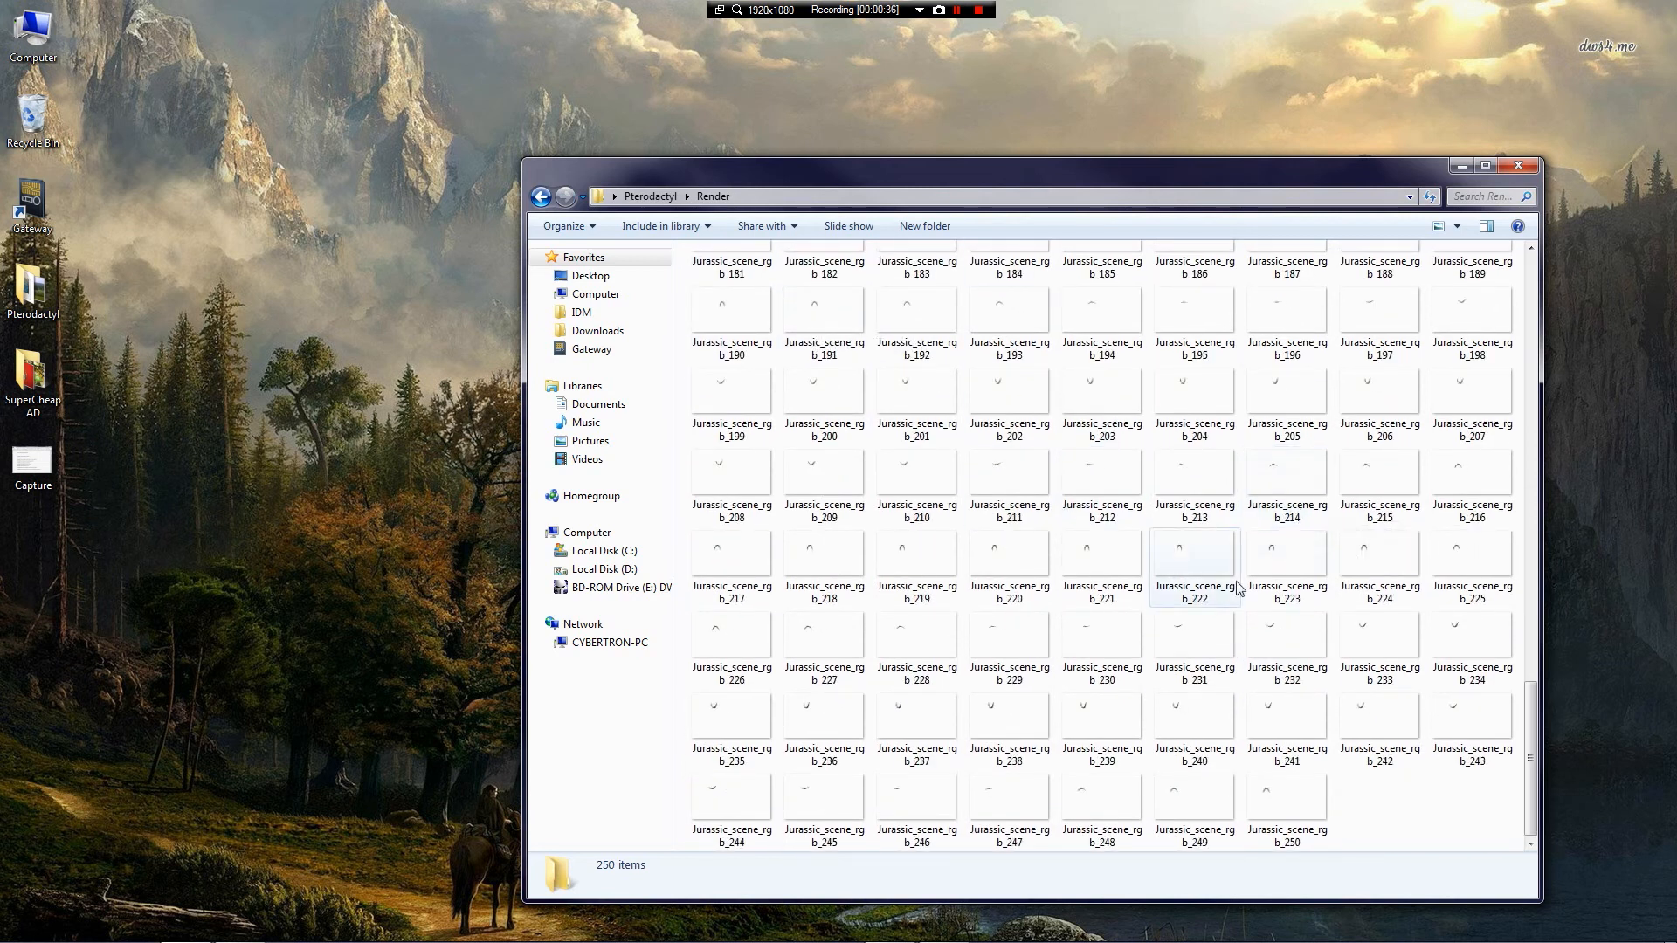
scroll(1238, 587, "down", 10)
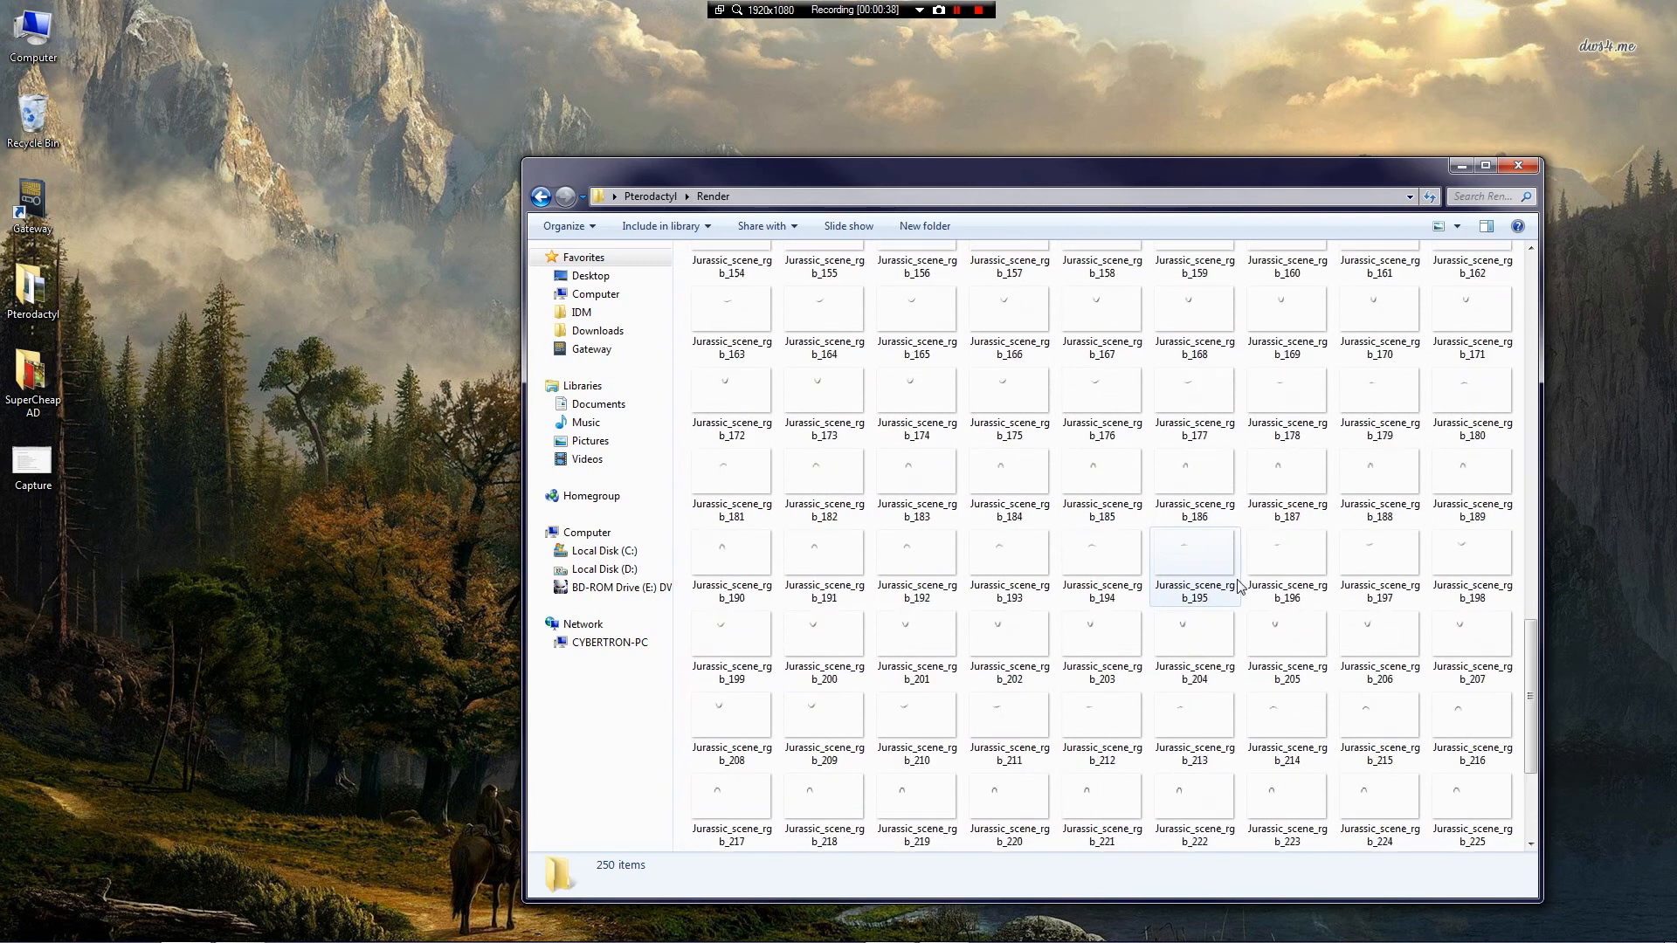
scroll(1241, 578, "up", 15)
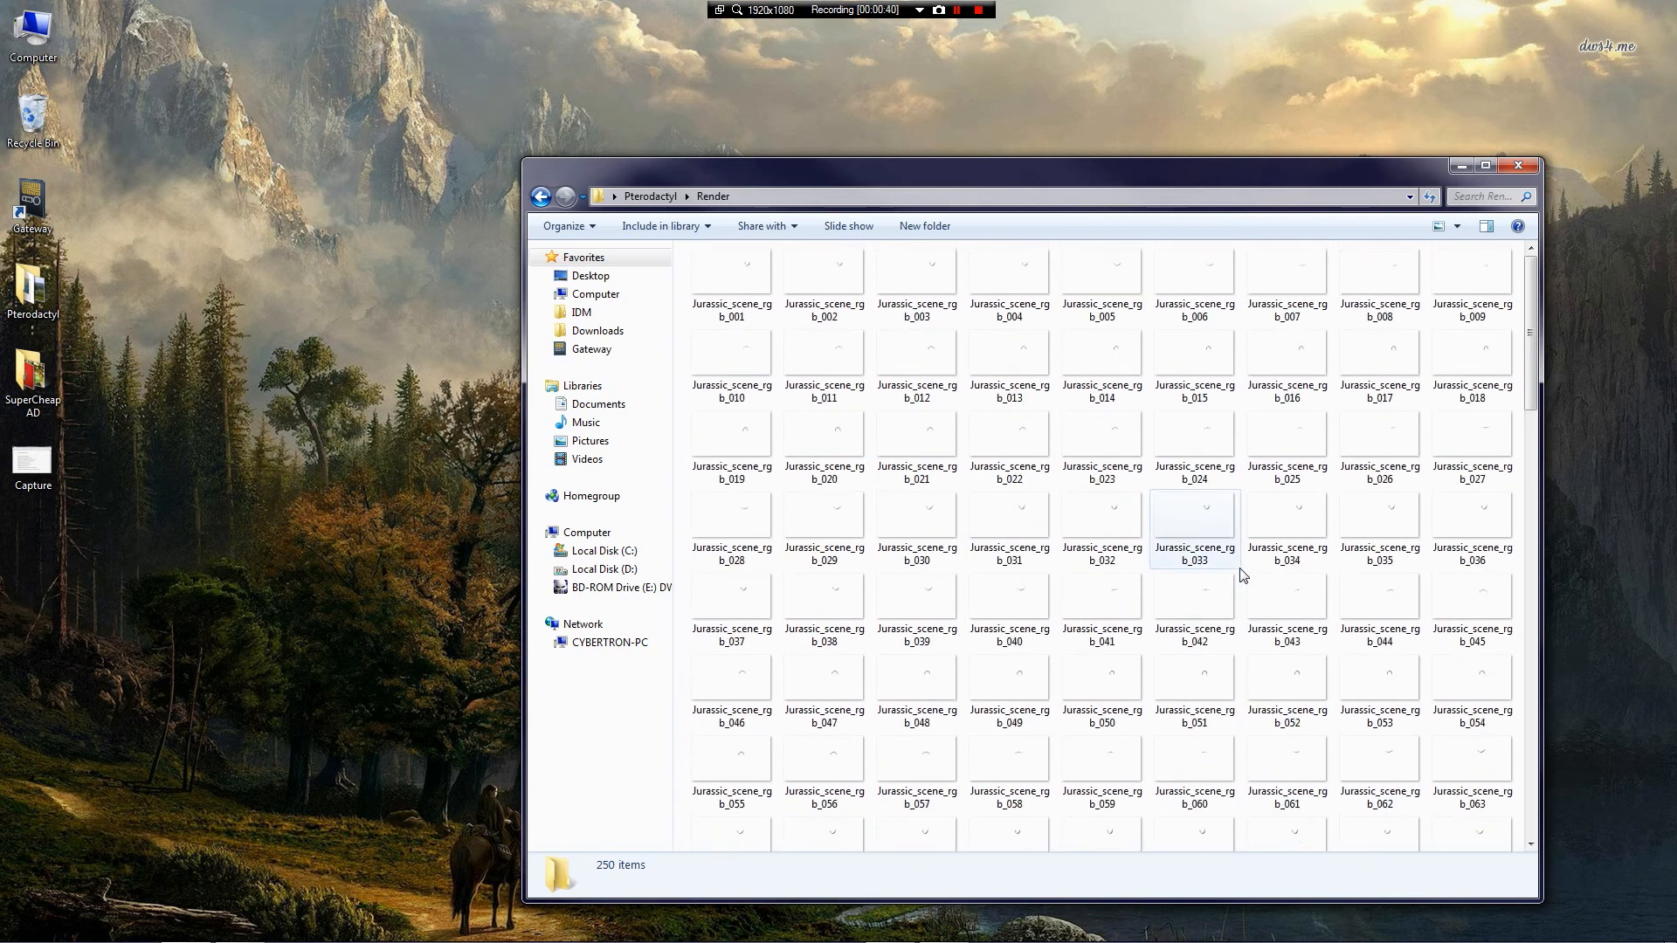
left_click(540, 196)
left_click(1463, 166)
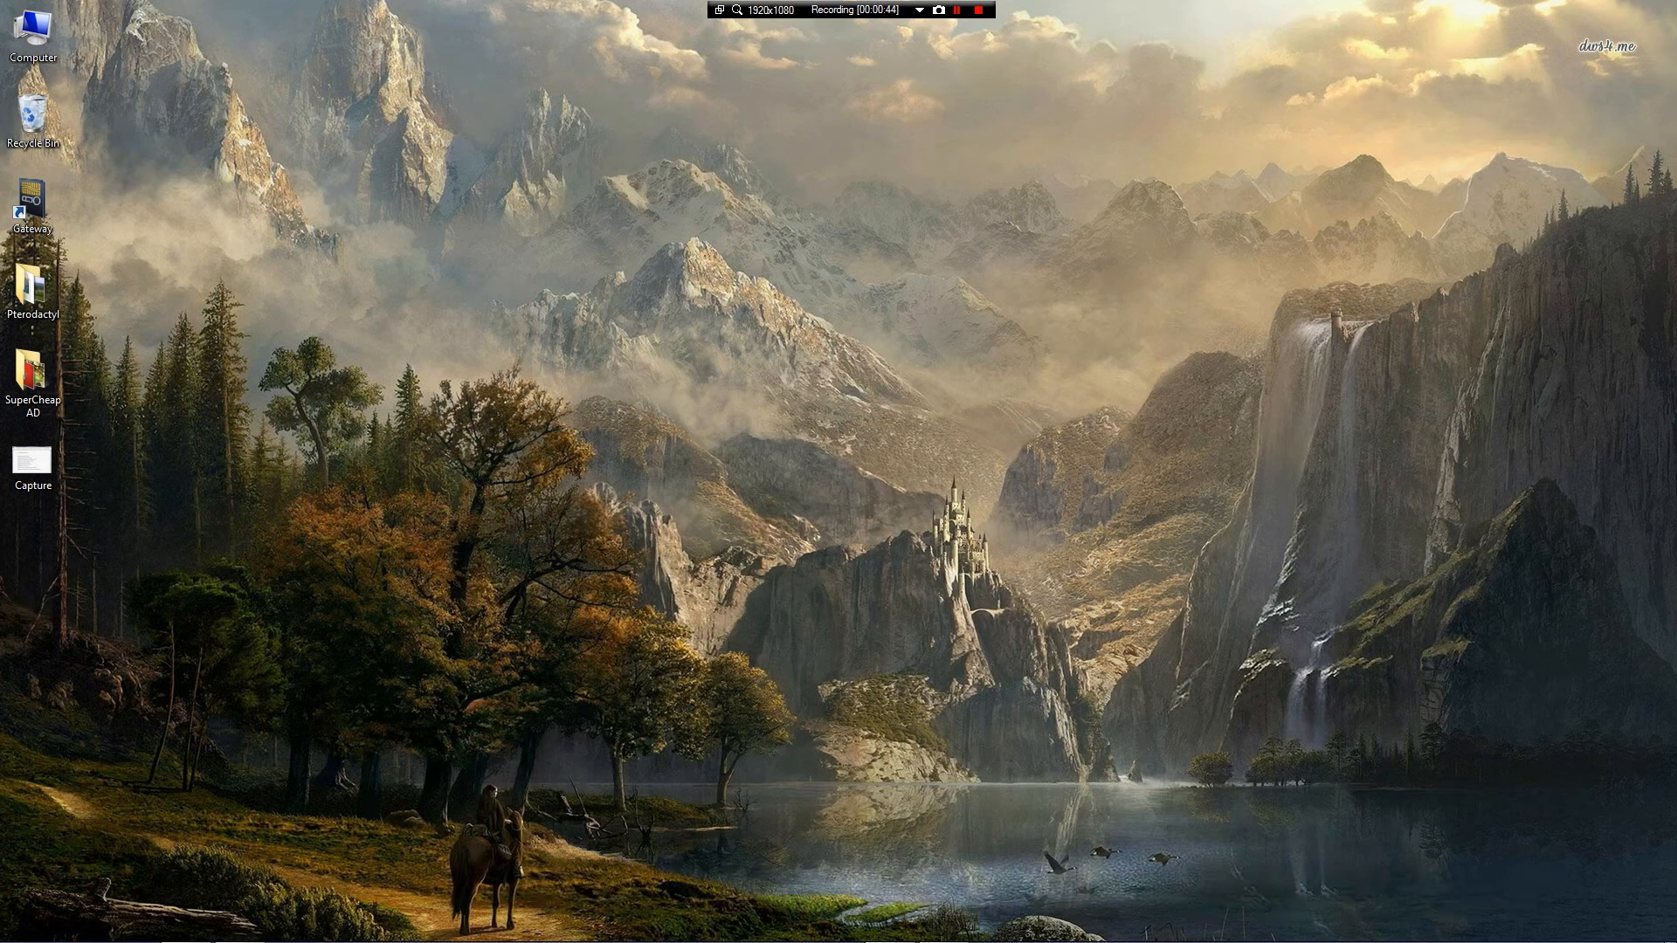
Step: Switch to After Effects and import the Jurassic_scene_rgb frames from the Render folder as a PNG sequence
mouse_move(624, 938)
left_click(621, 891)
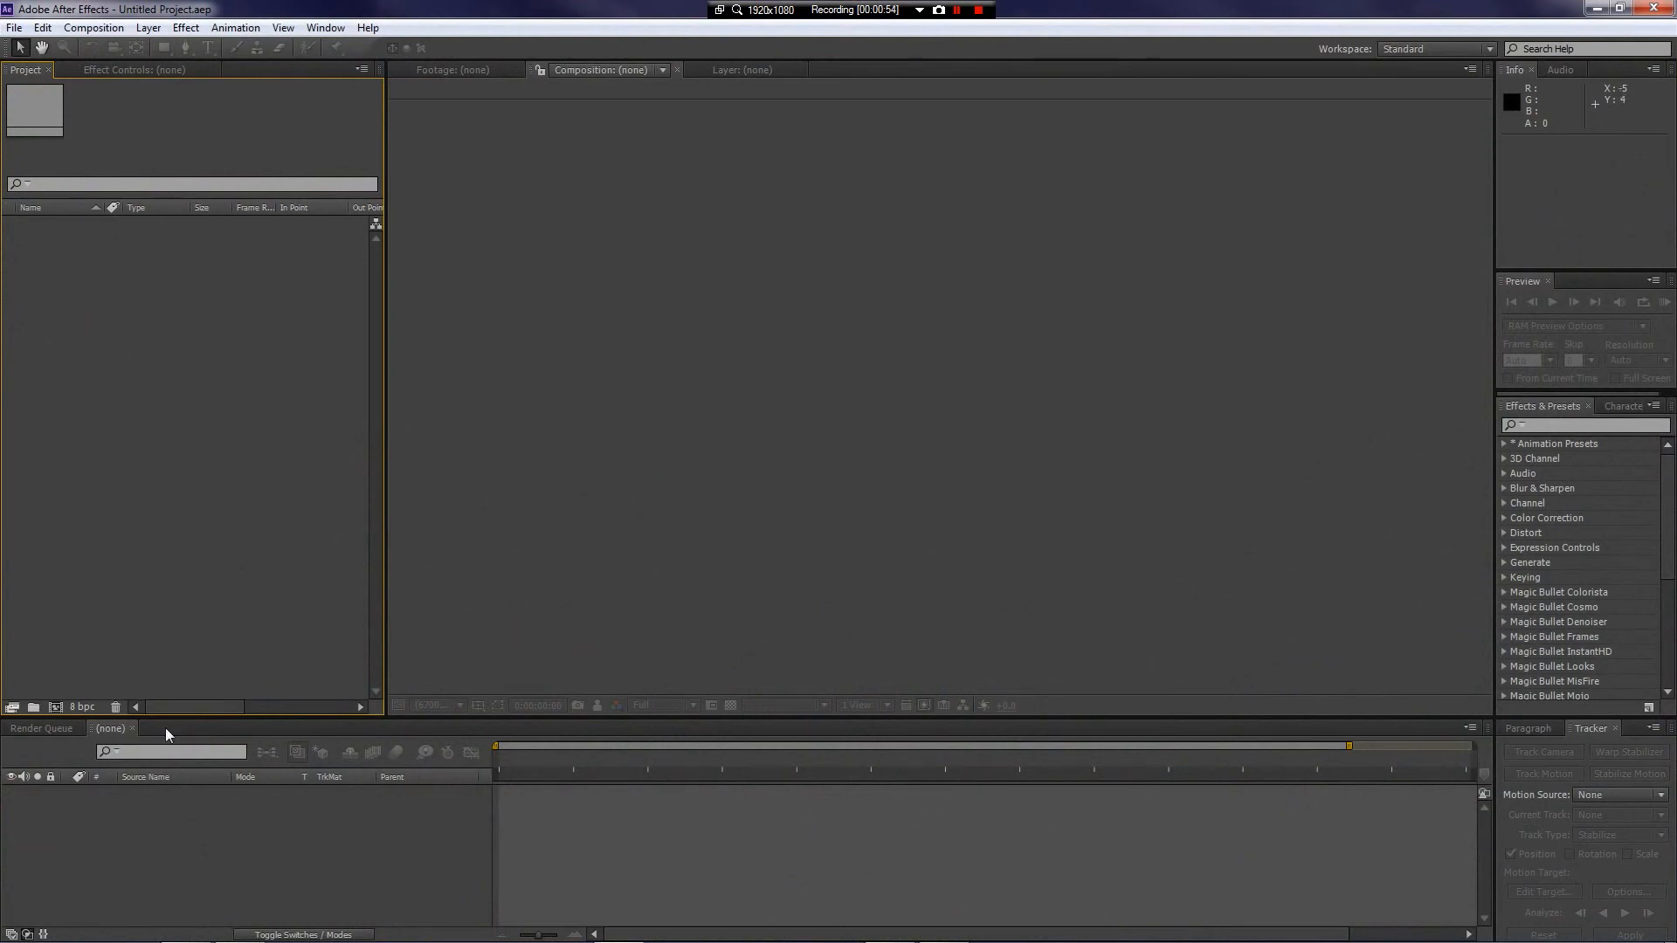
double_click(150, 418)
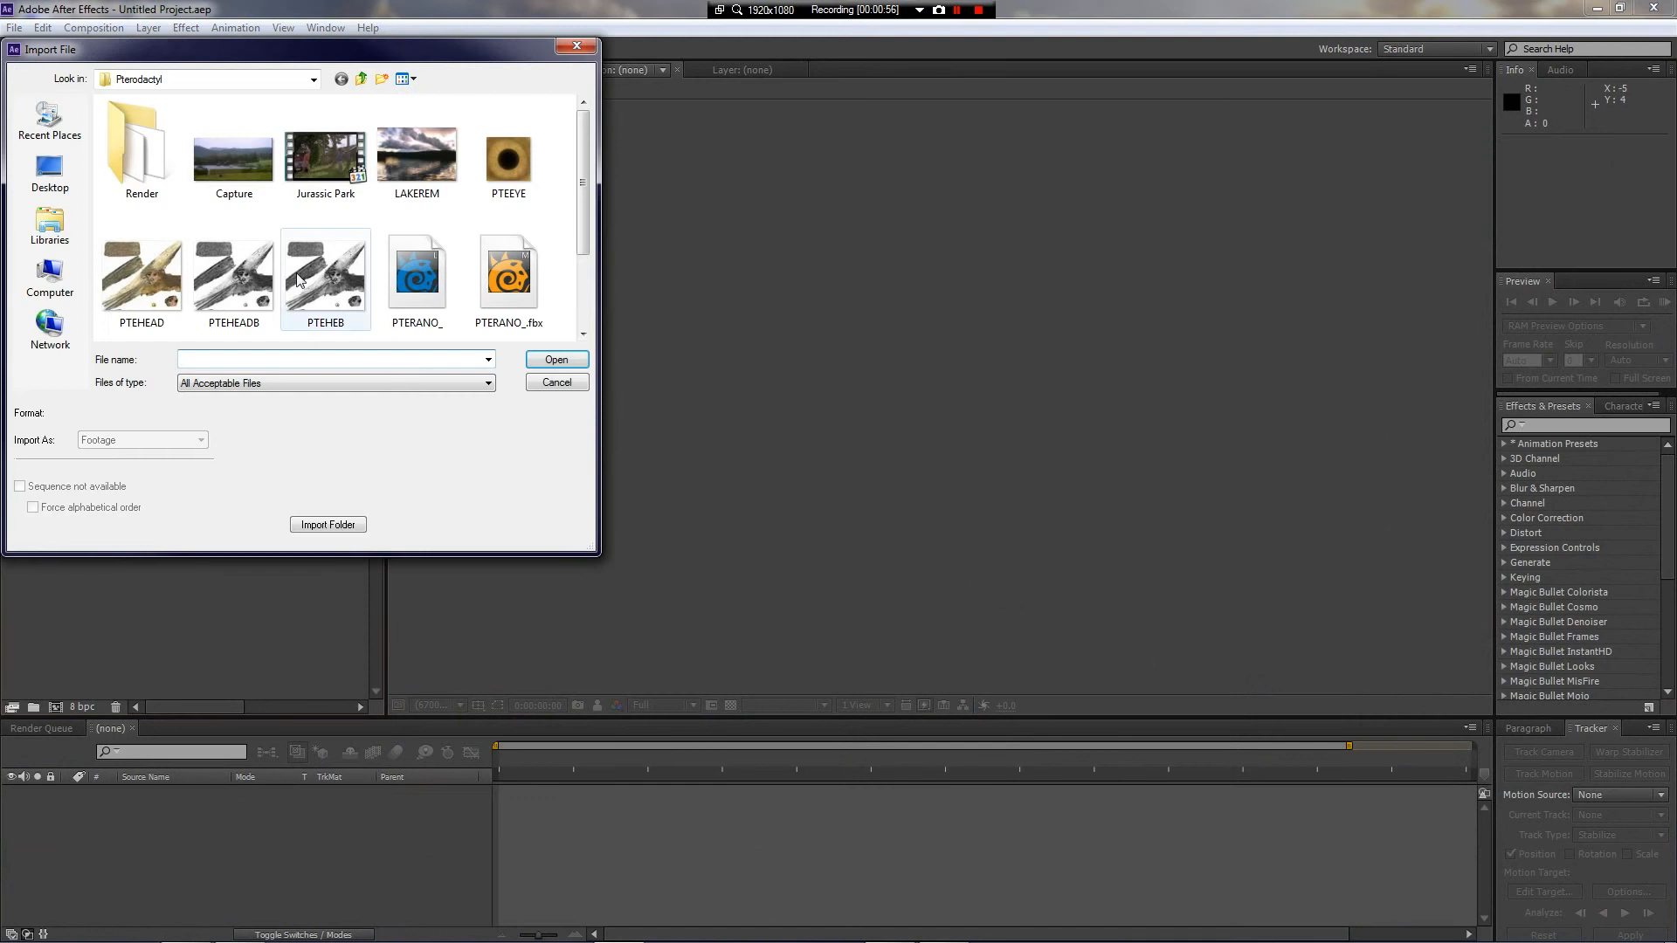
double_click(150, 178)
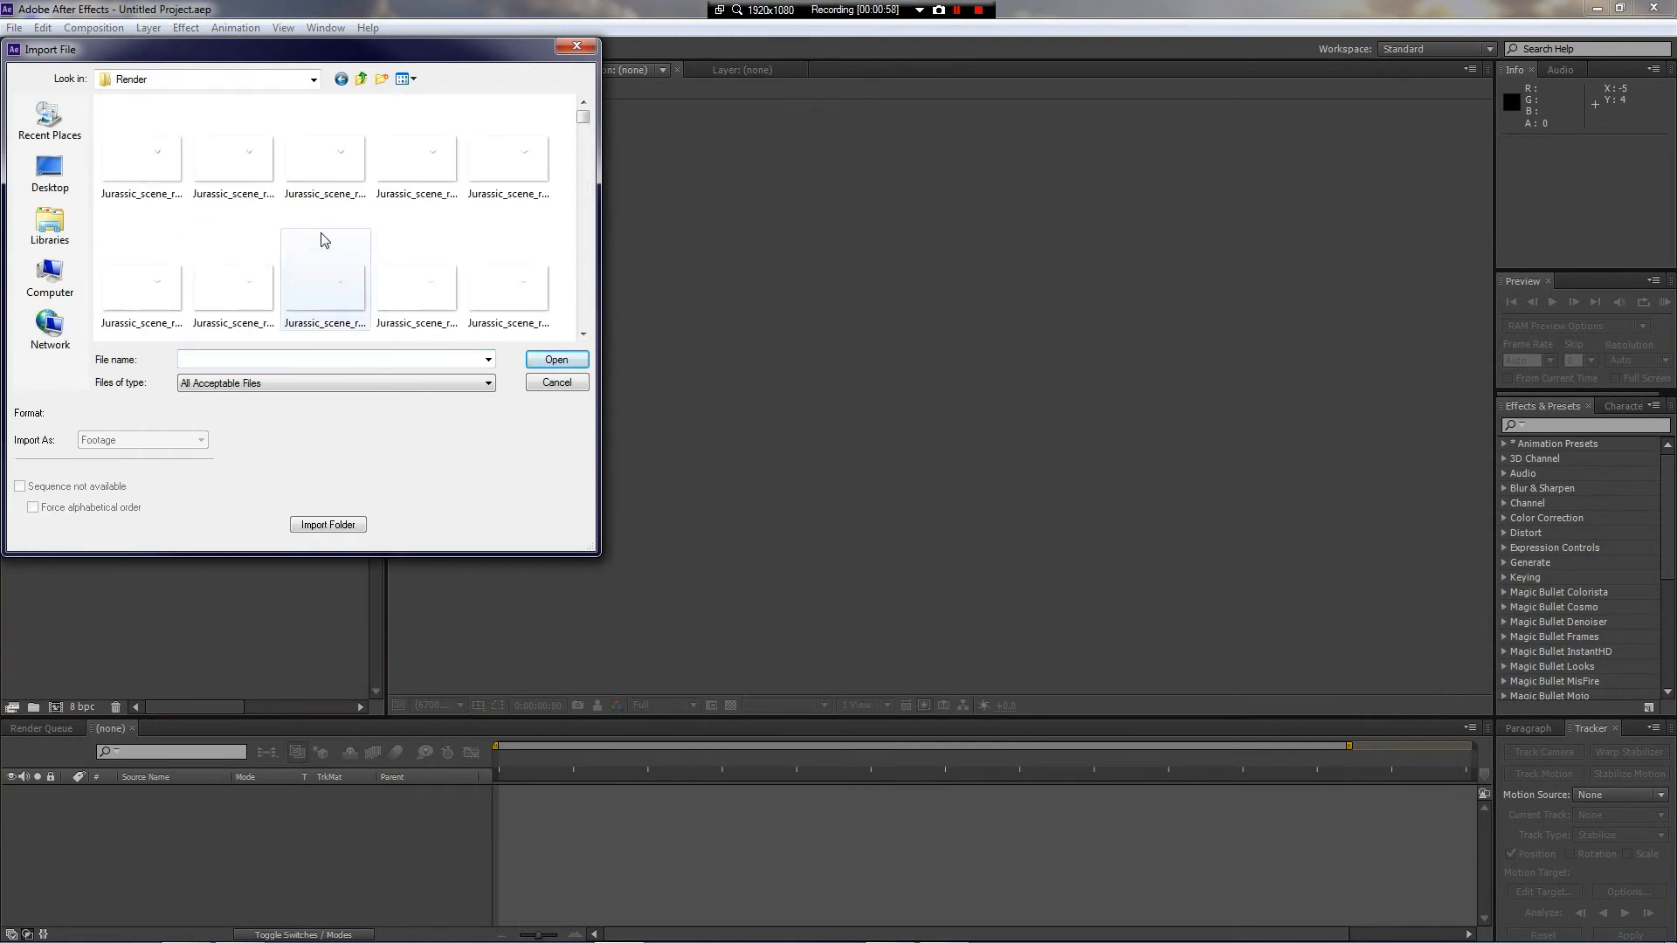
left_click(146, 166)
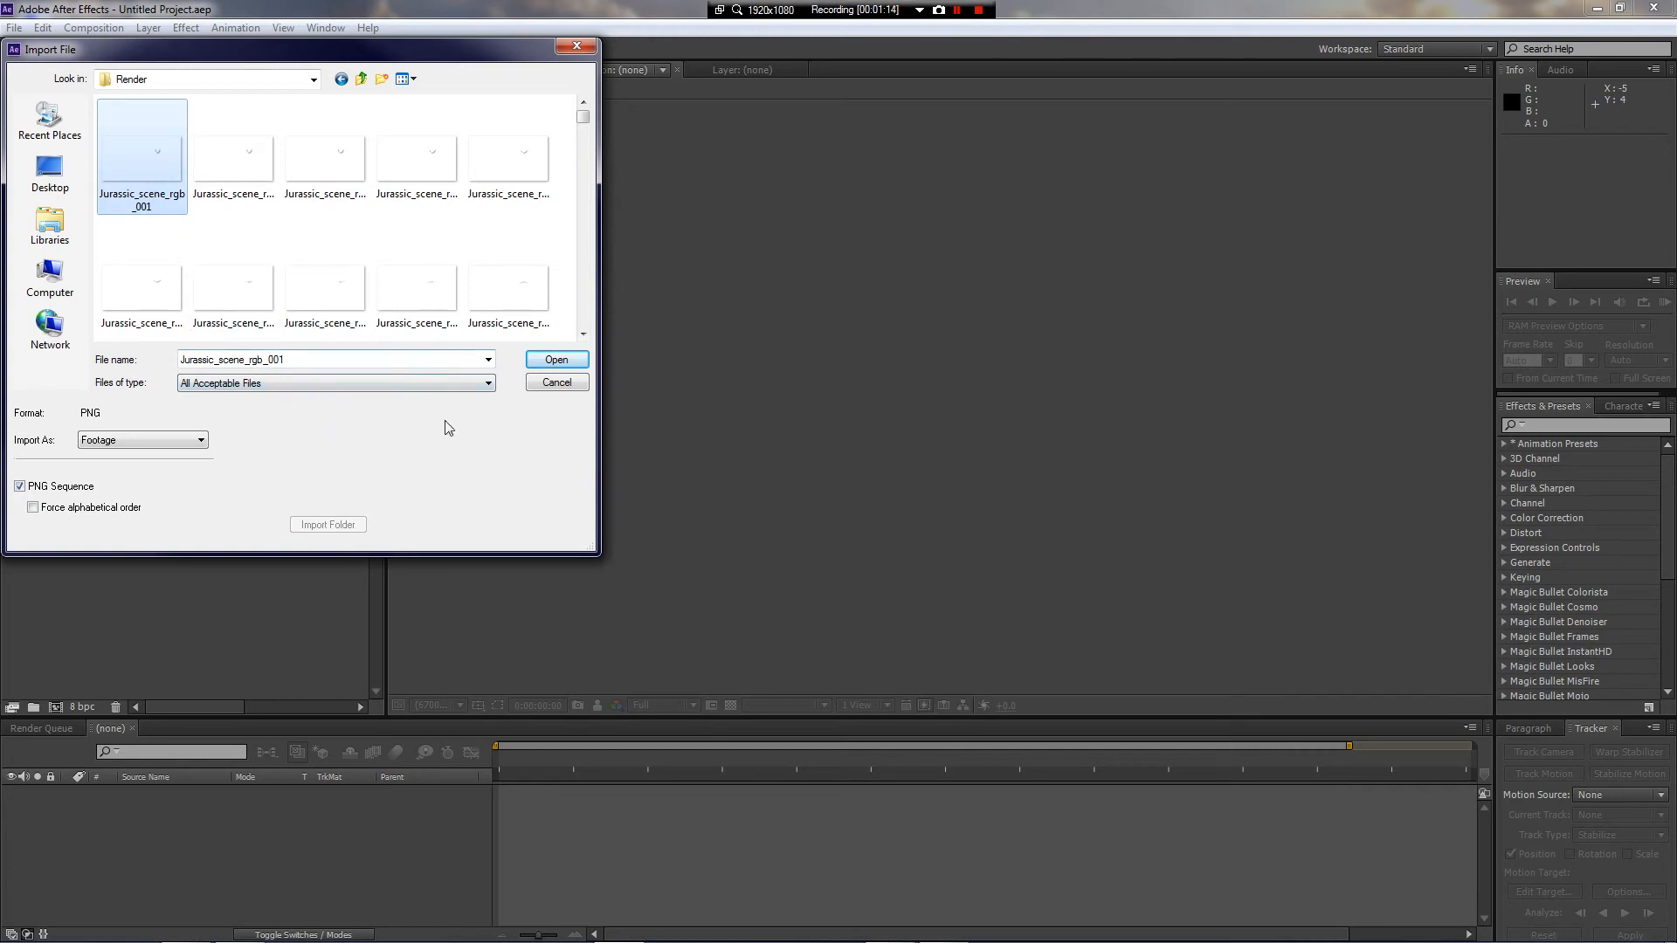
left_click(556, 360)
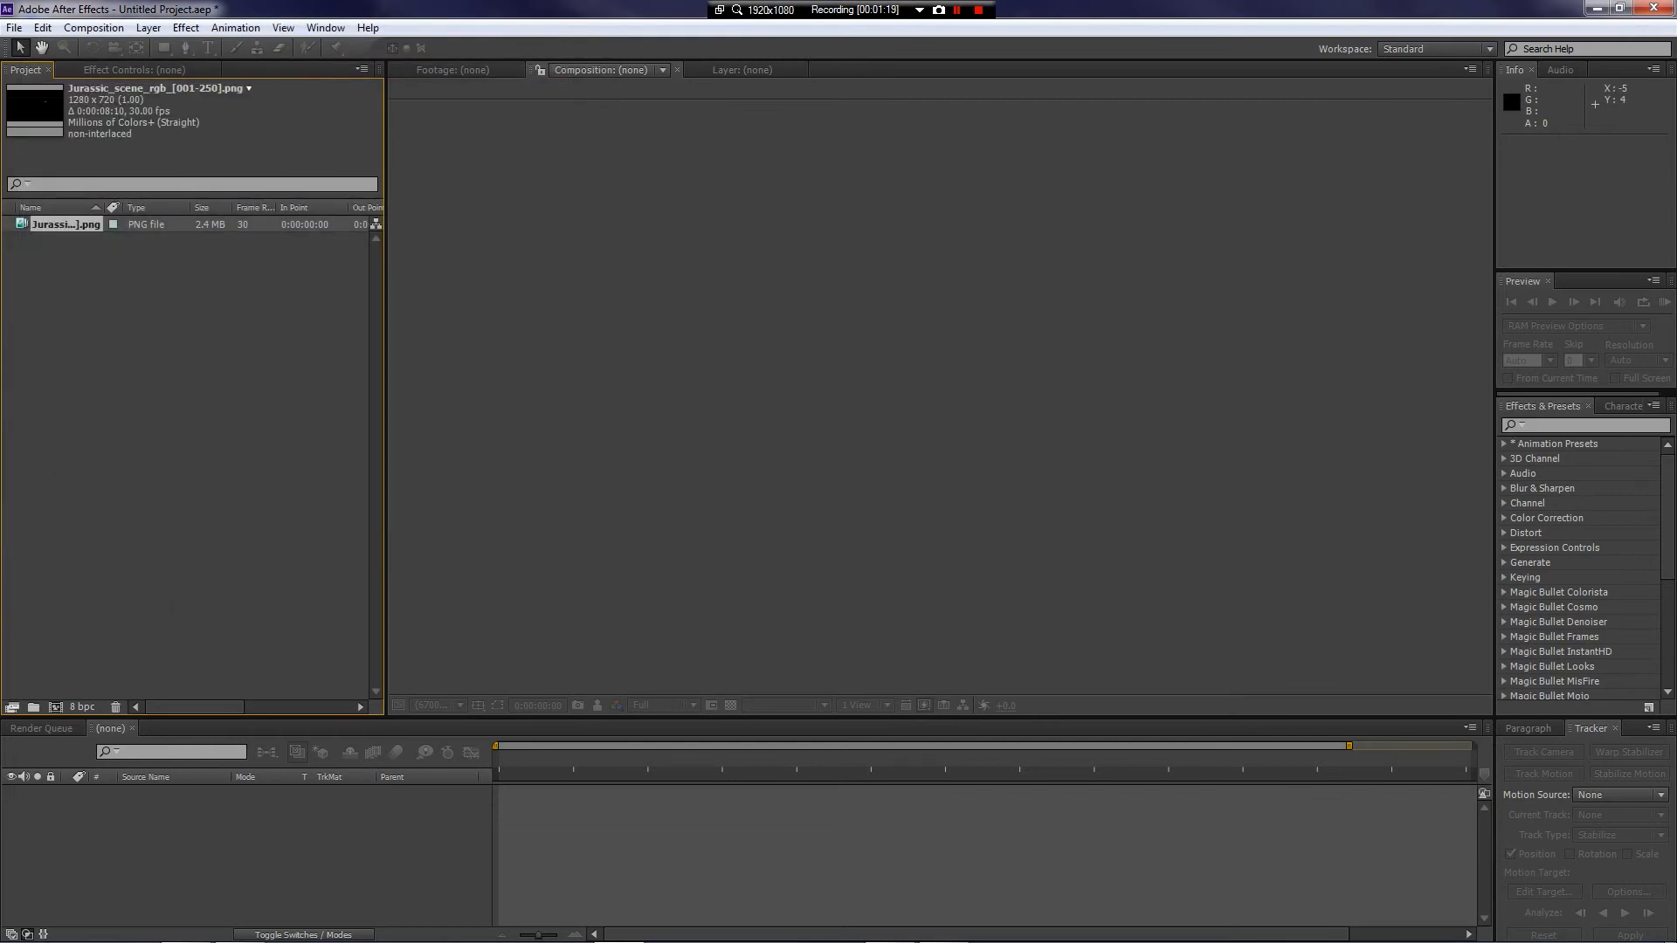
Step: Import Jurassic Park.mp4 from the Pterodactyl folder, create a composition from it and scrub through the clip
left_click(186, 889)
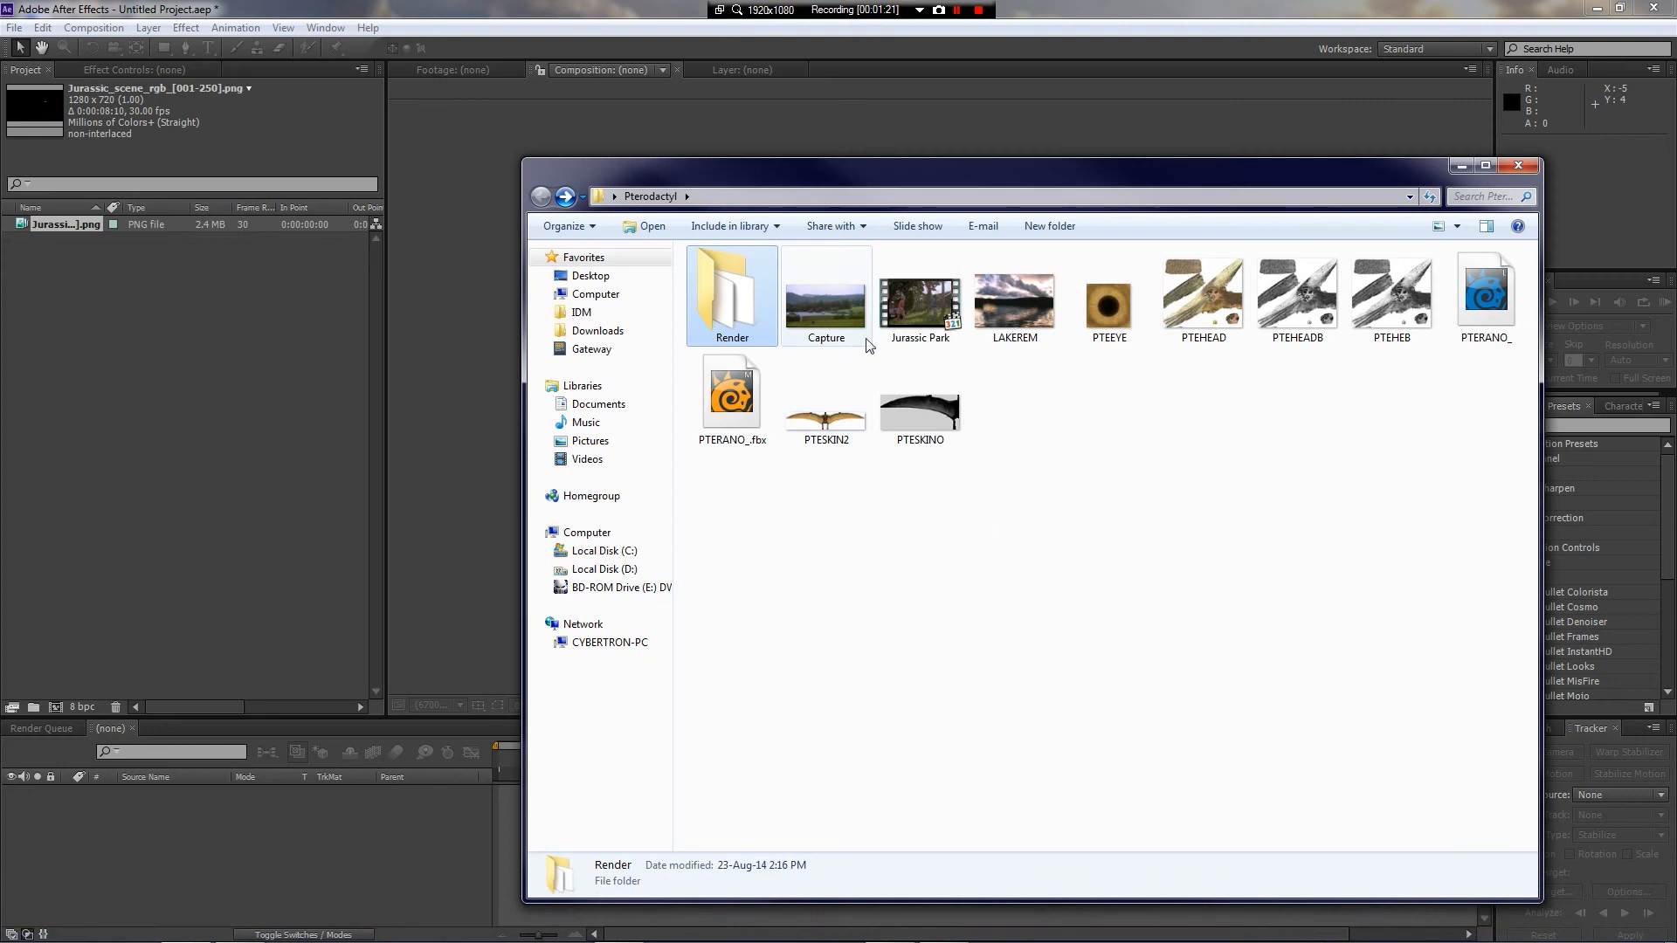
left_click_drag(919, 302, 210, 472)
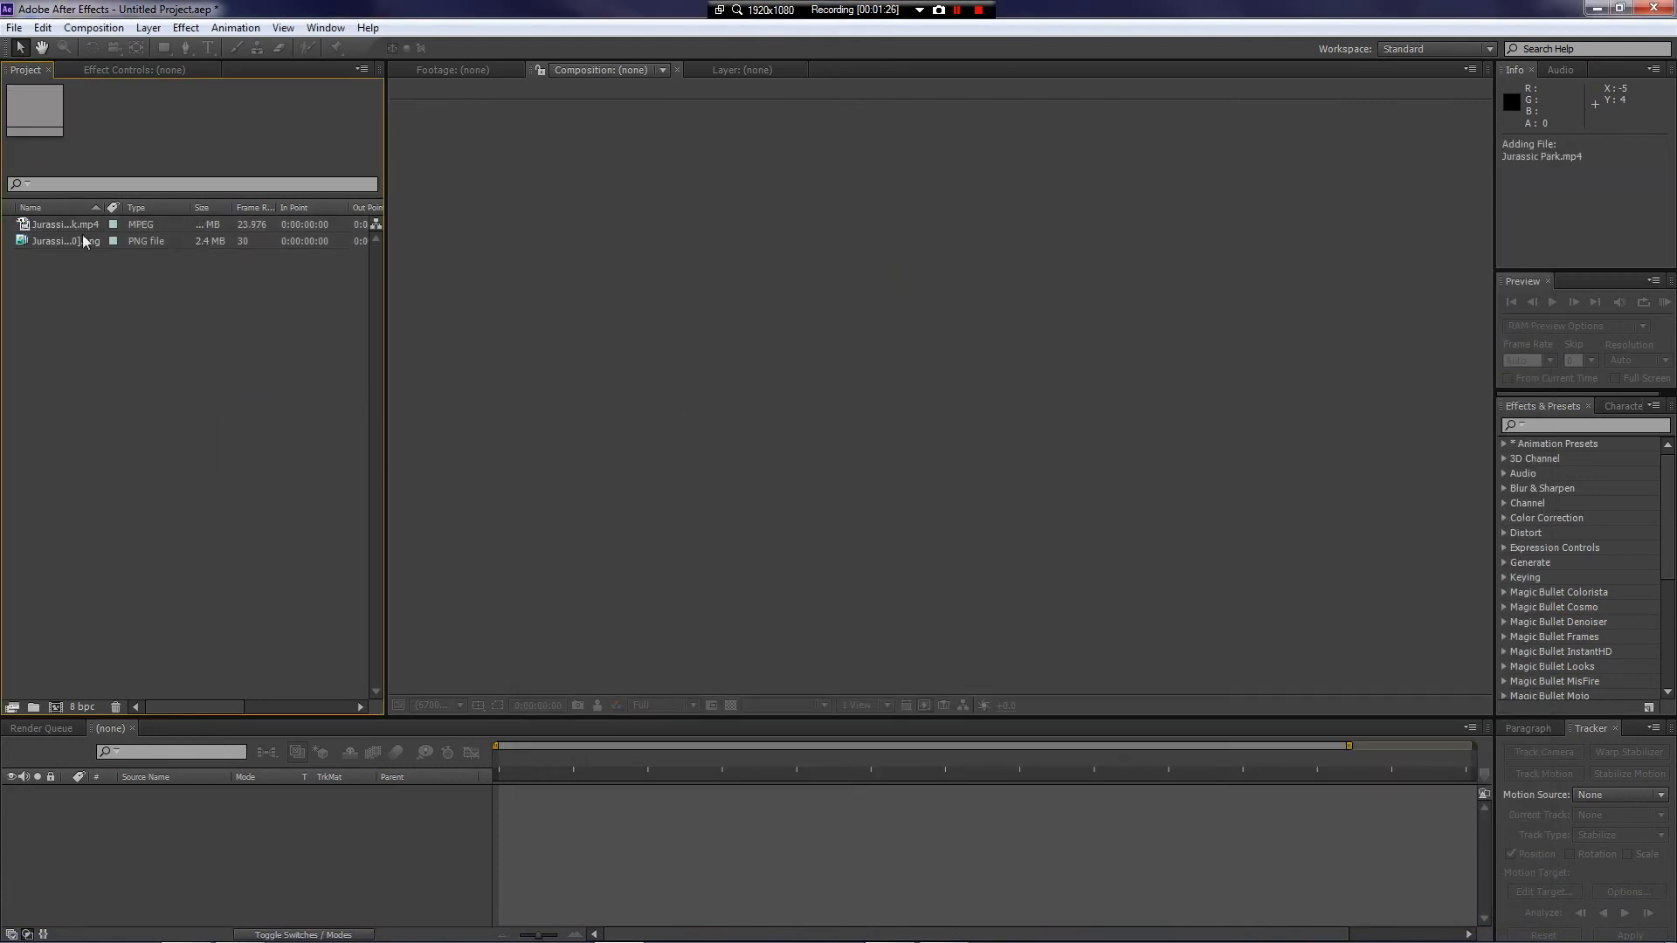
left_click_drag(63, 224, 927, 438)
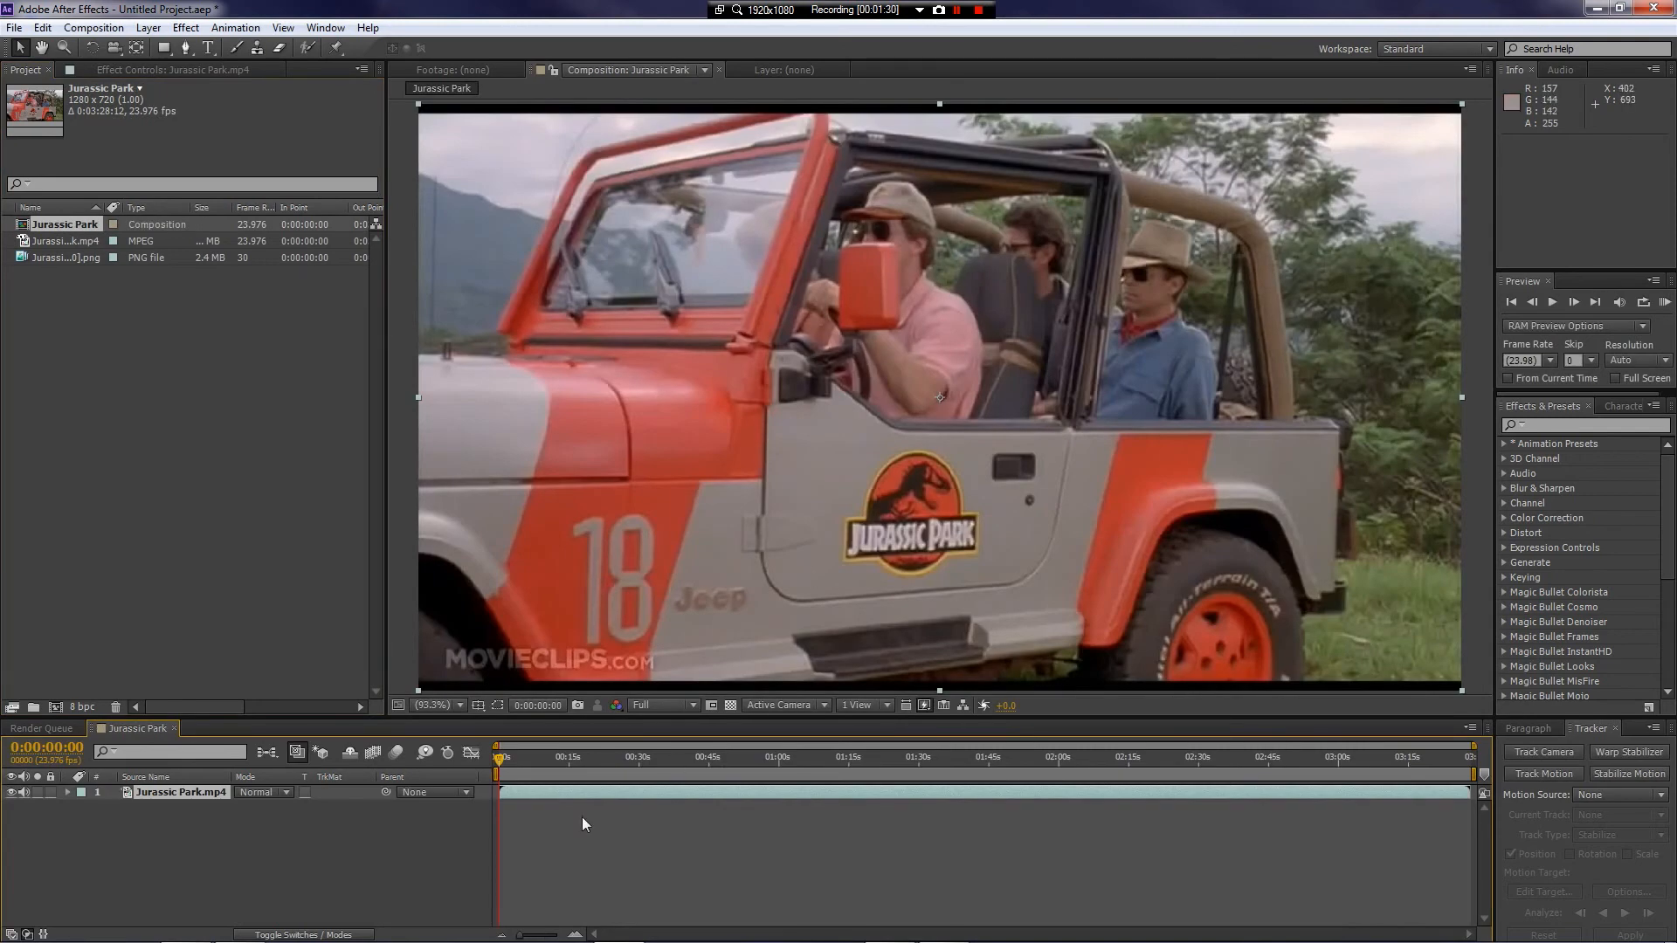
left_click_drag(502, 760, 1162, 770)
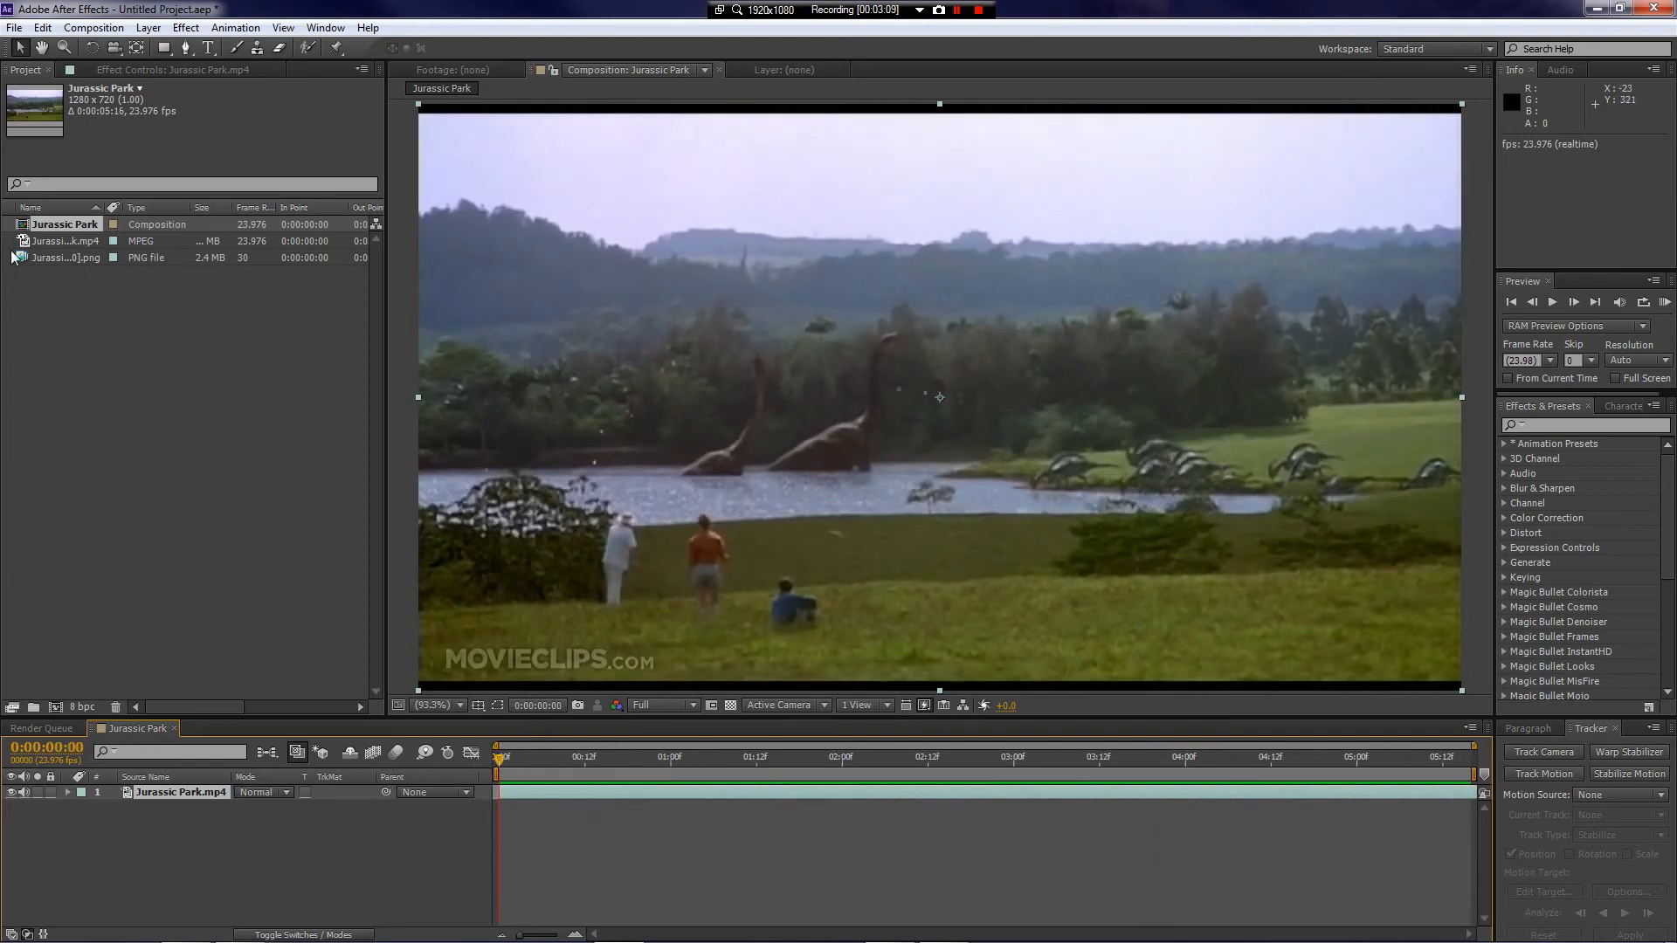
Step: Place the Jurassic_scene_rgb PNG sequence above the Jurassic Park.mp4 layer and preview the composite
left_click(73, 259)
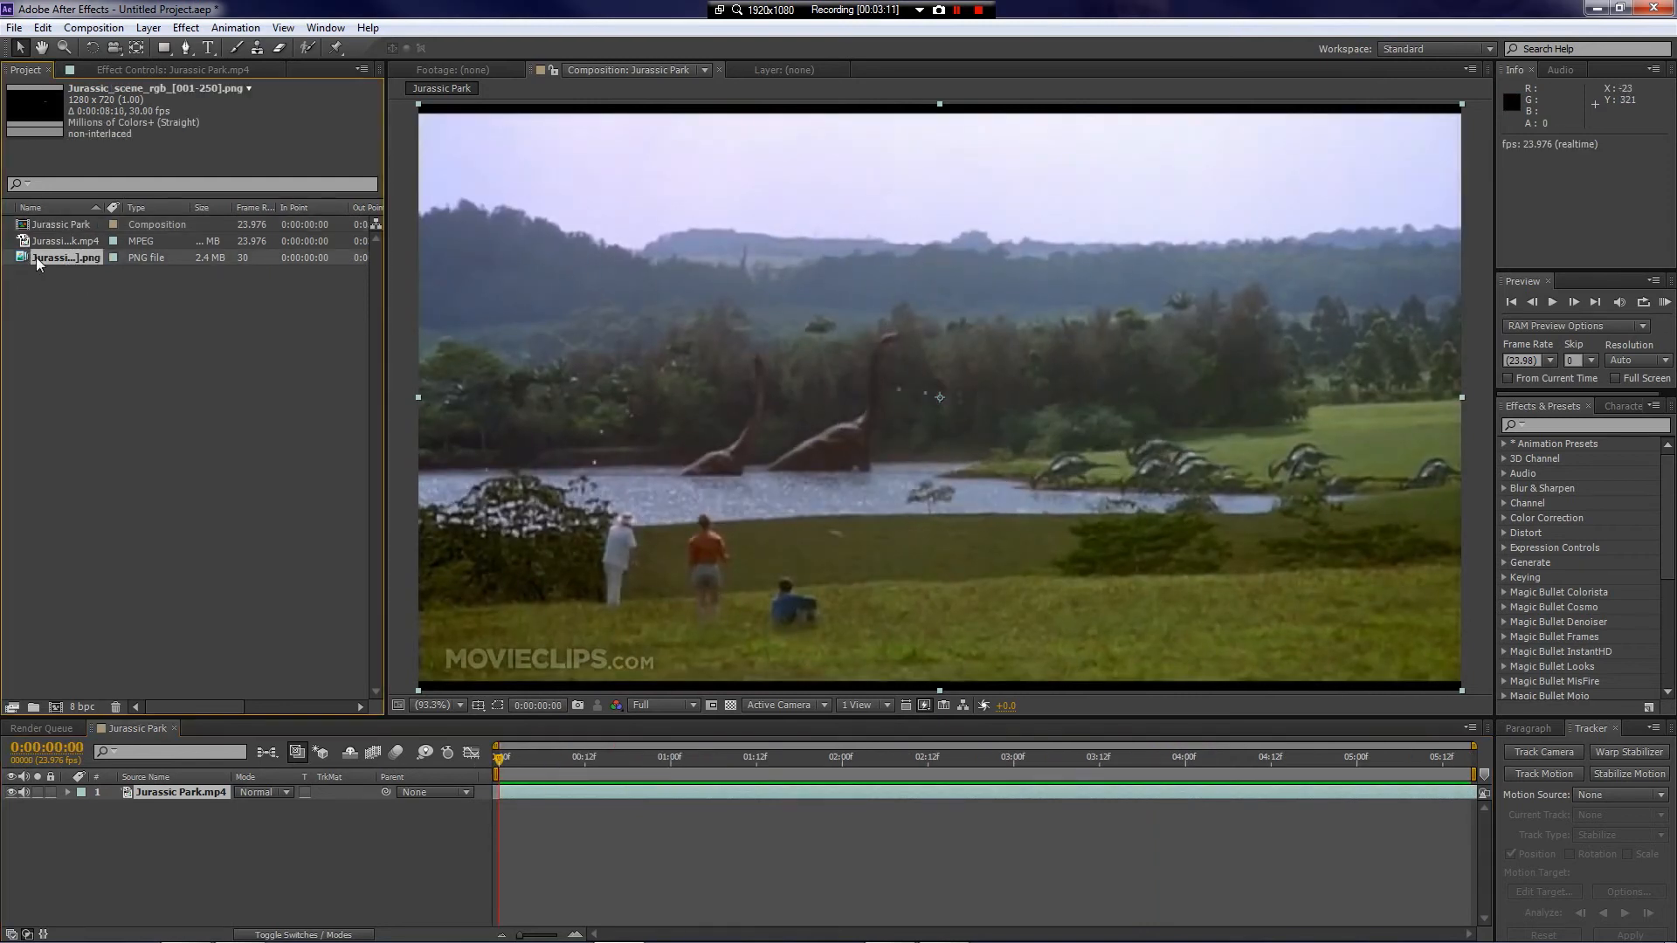
left_click_drag(38, 264, 173, 793)
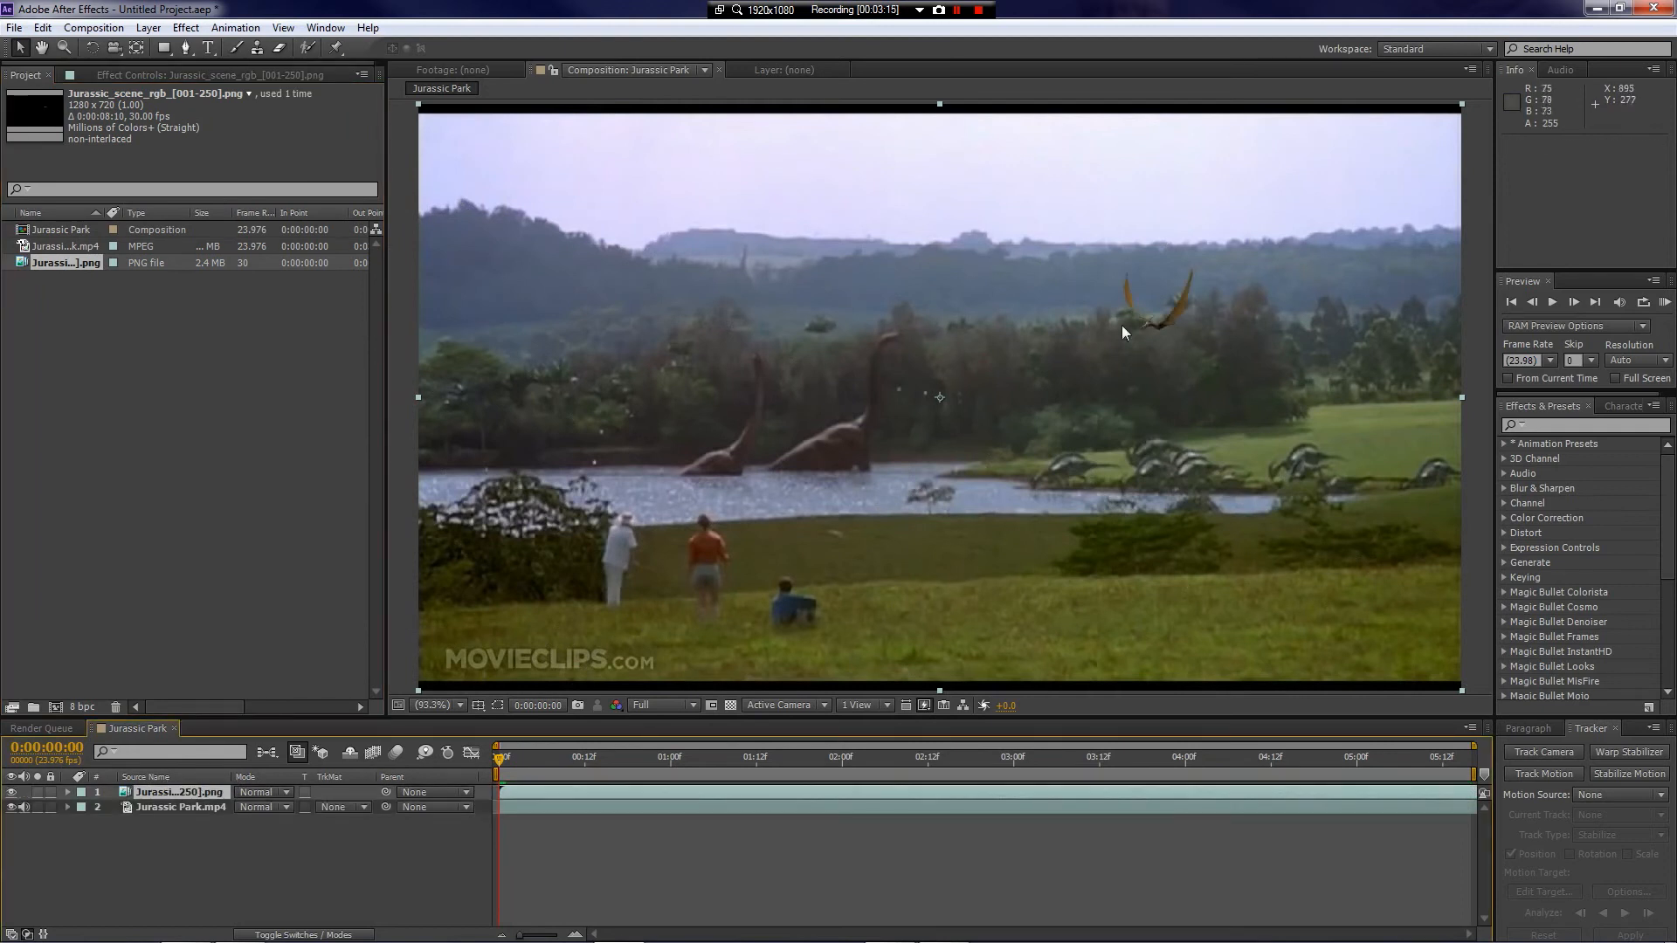
key("space")
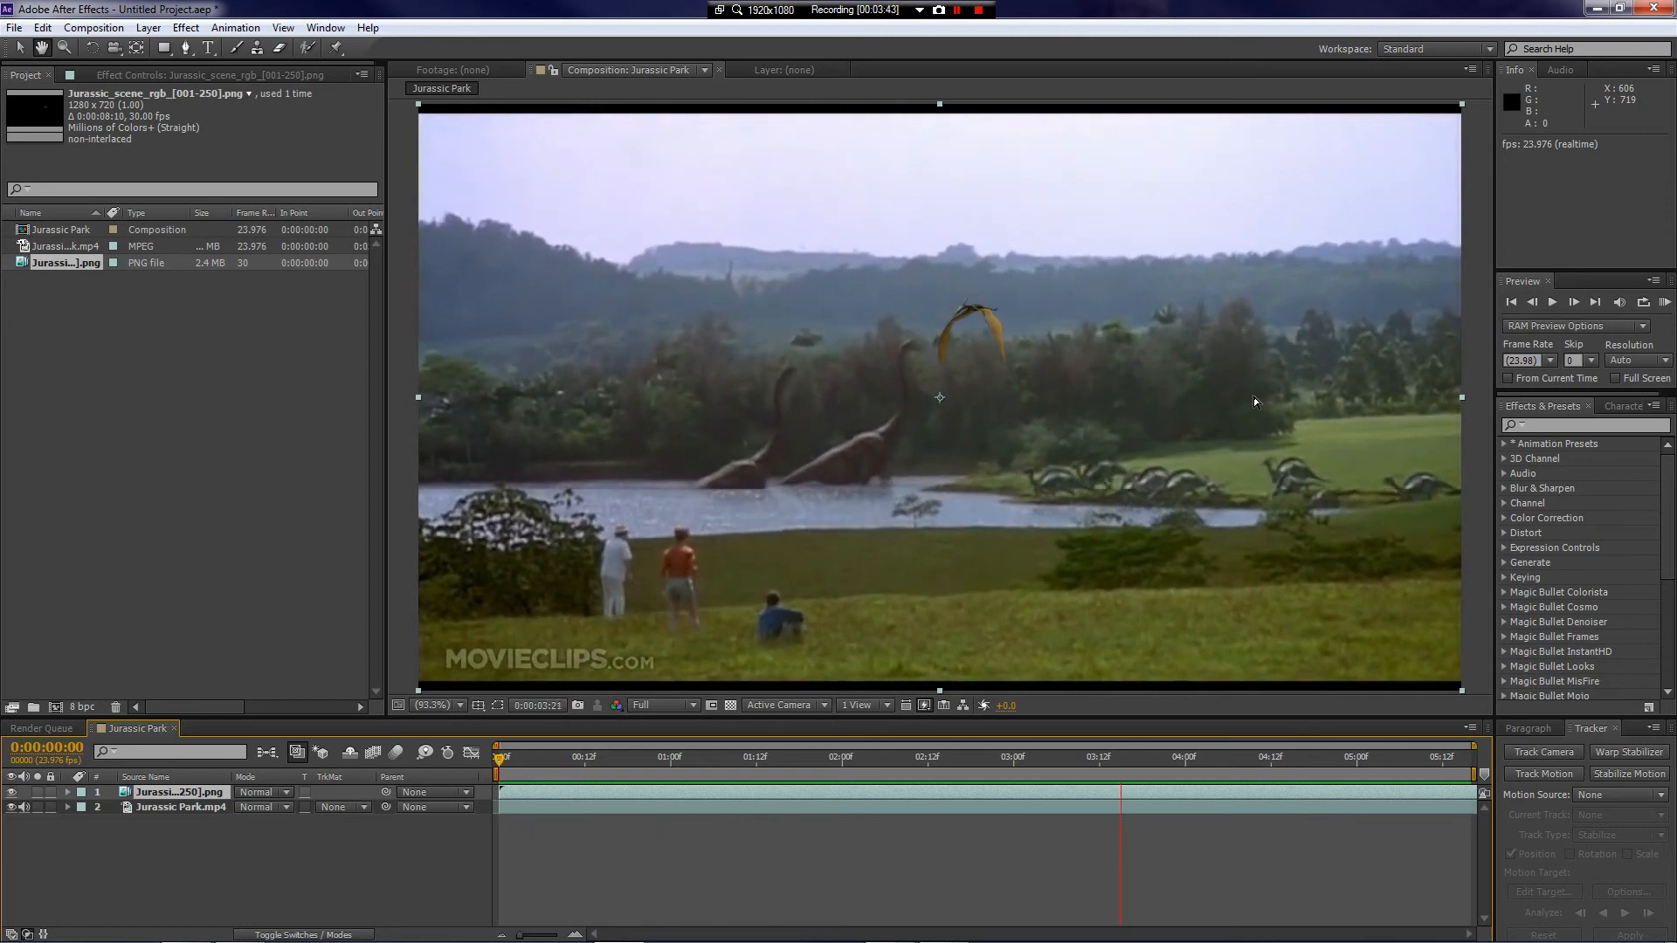
left_click(532, 772)
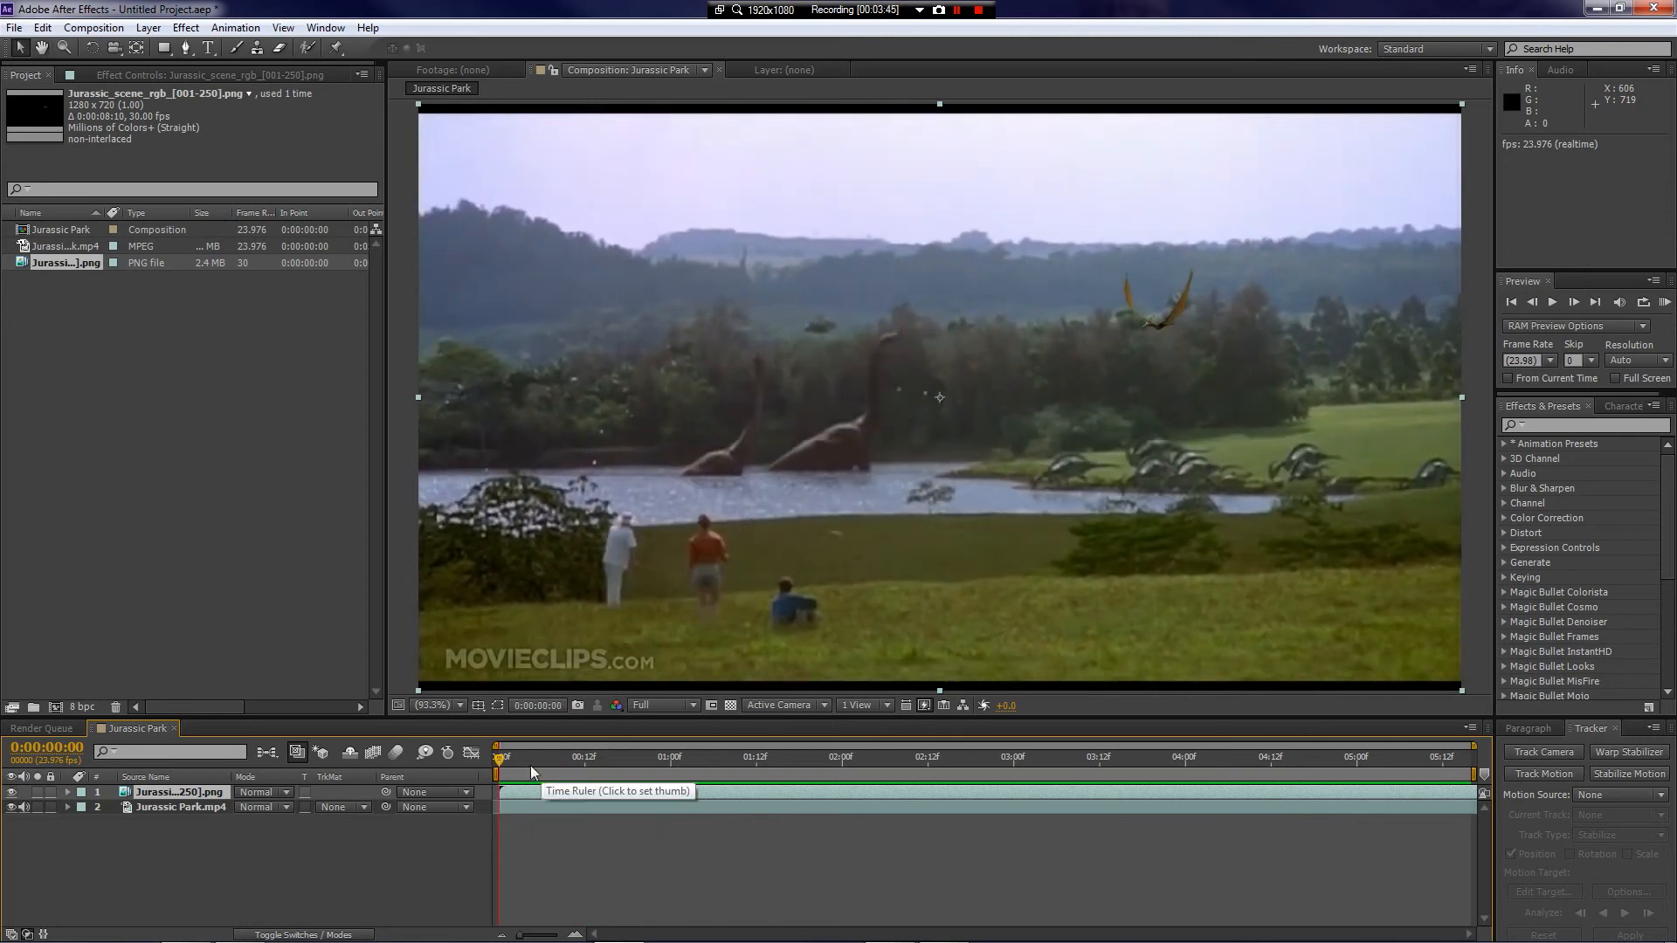
Step: Run the 3D camera tracker on the Jurassic Park.mp4 layer
left_click(147, 809)
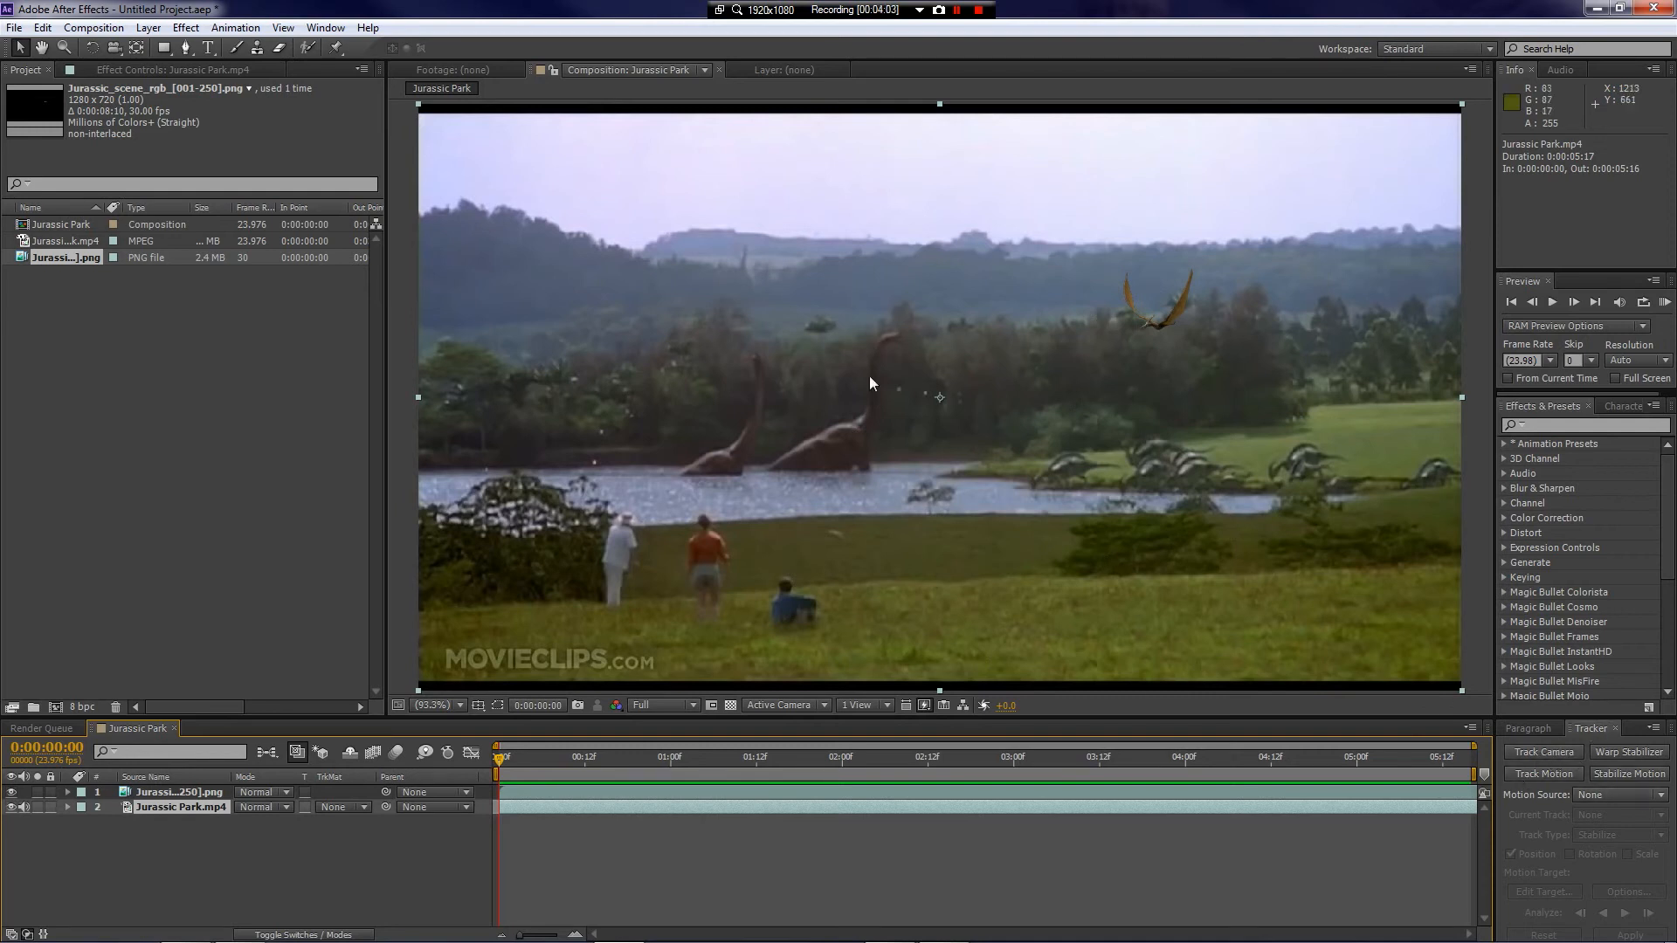
left_click(322, 28)
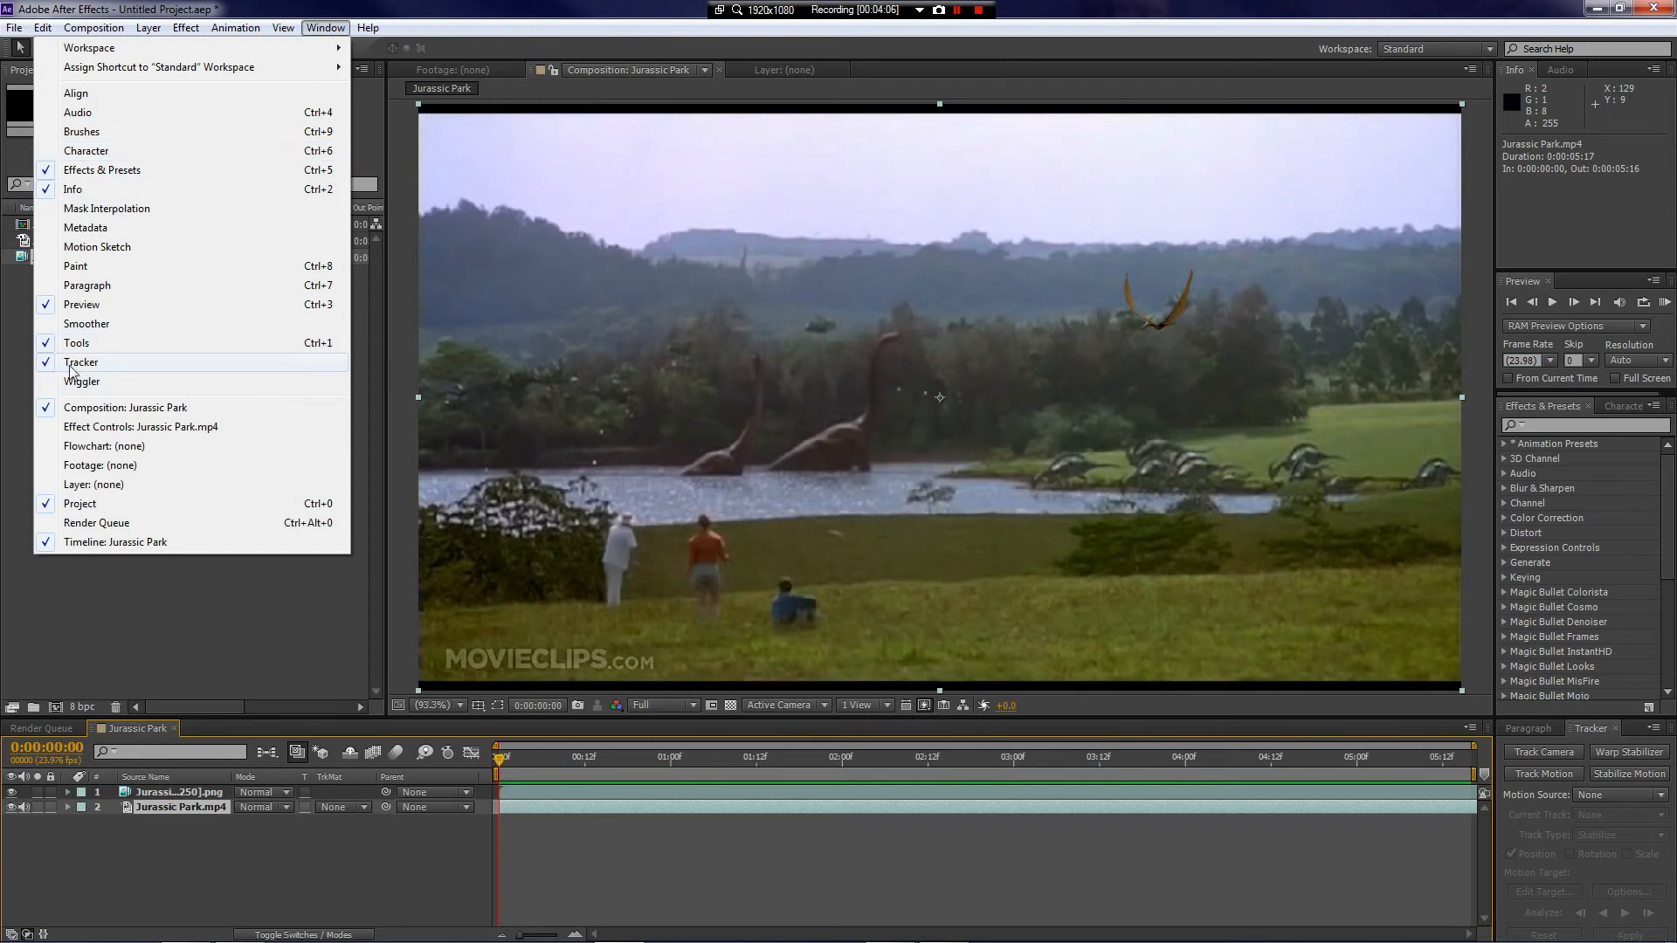
left_click(466, 12)
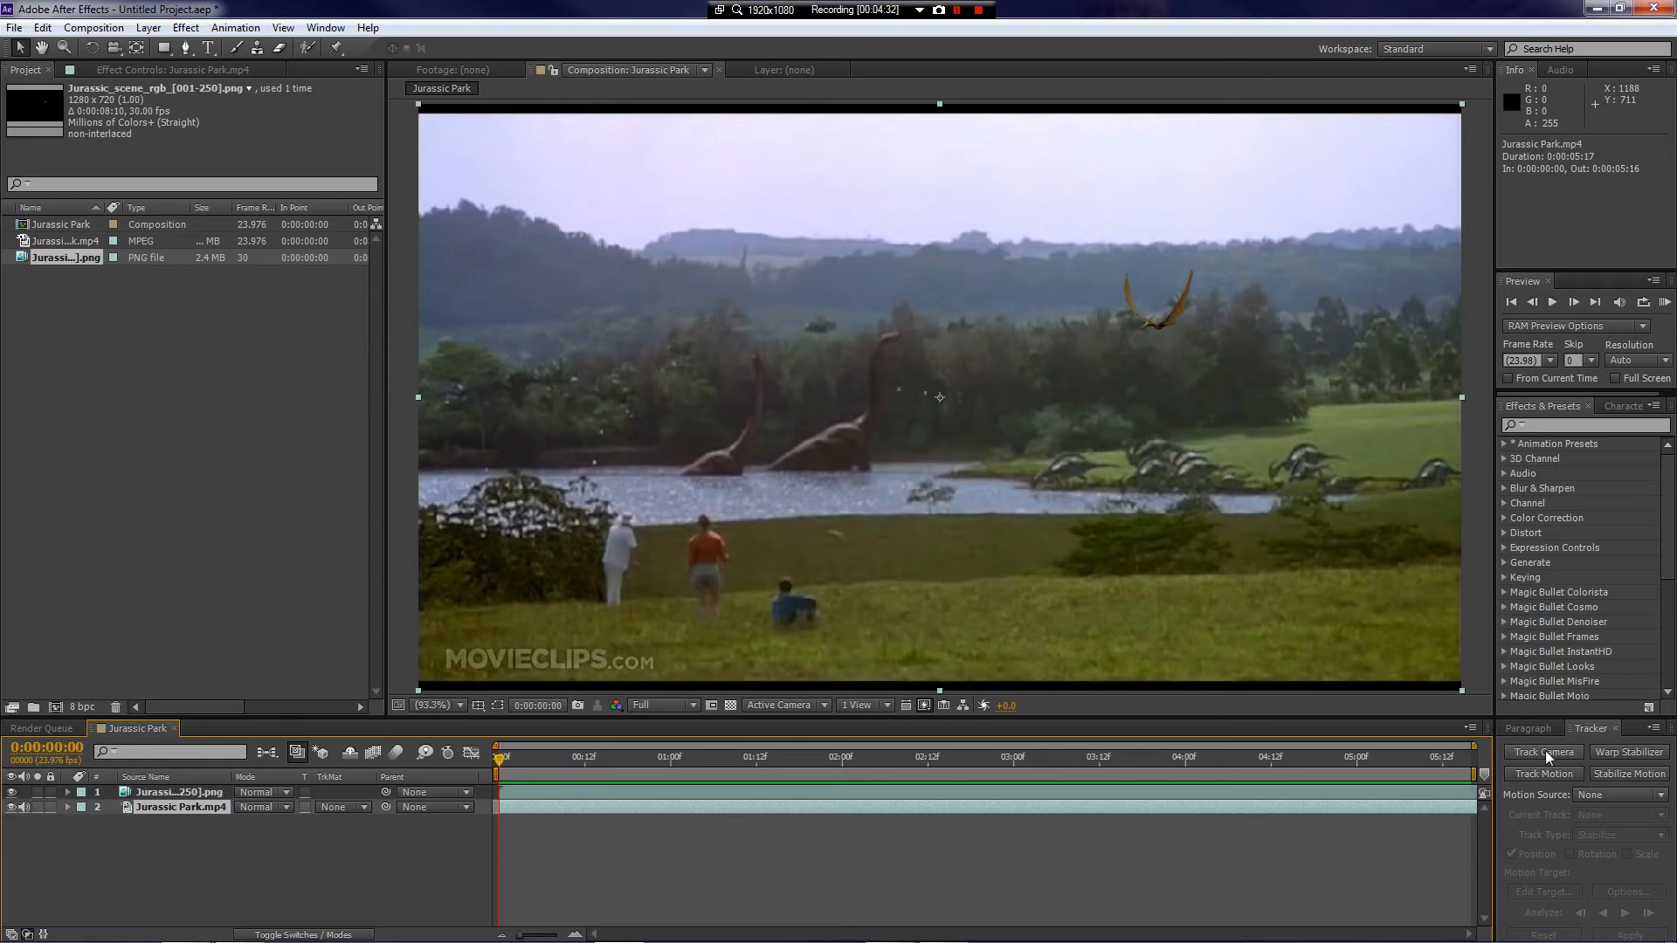
left_click(1544, 753)
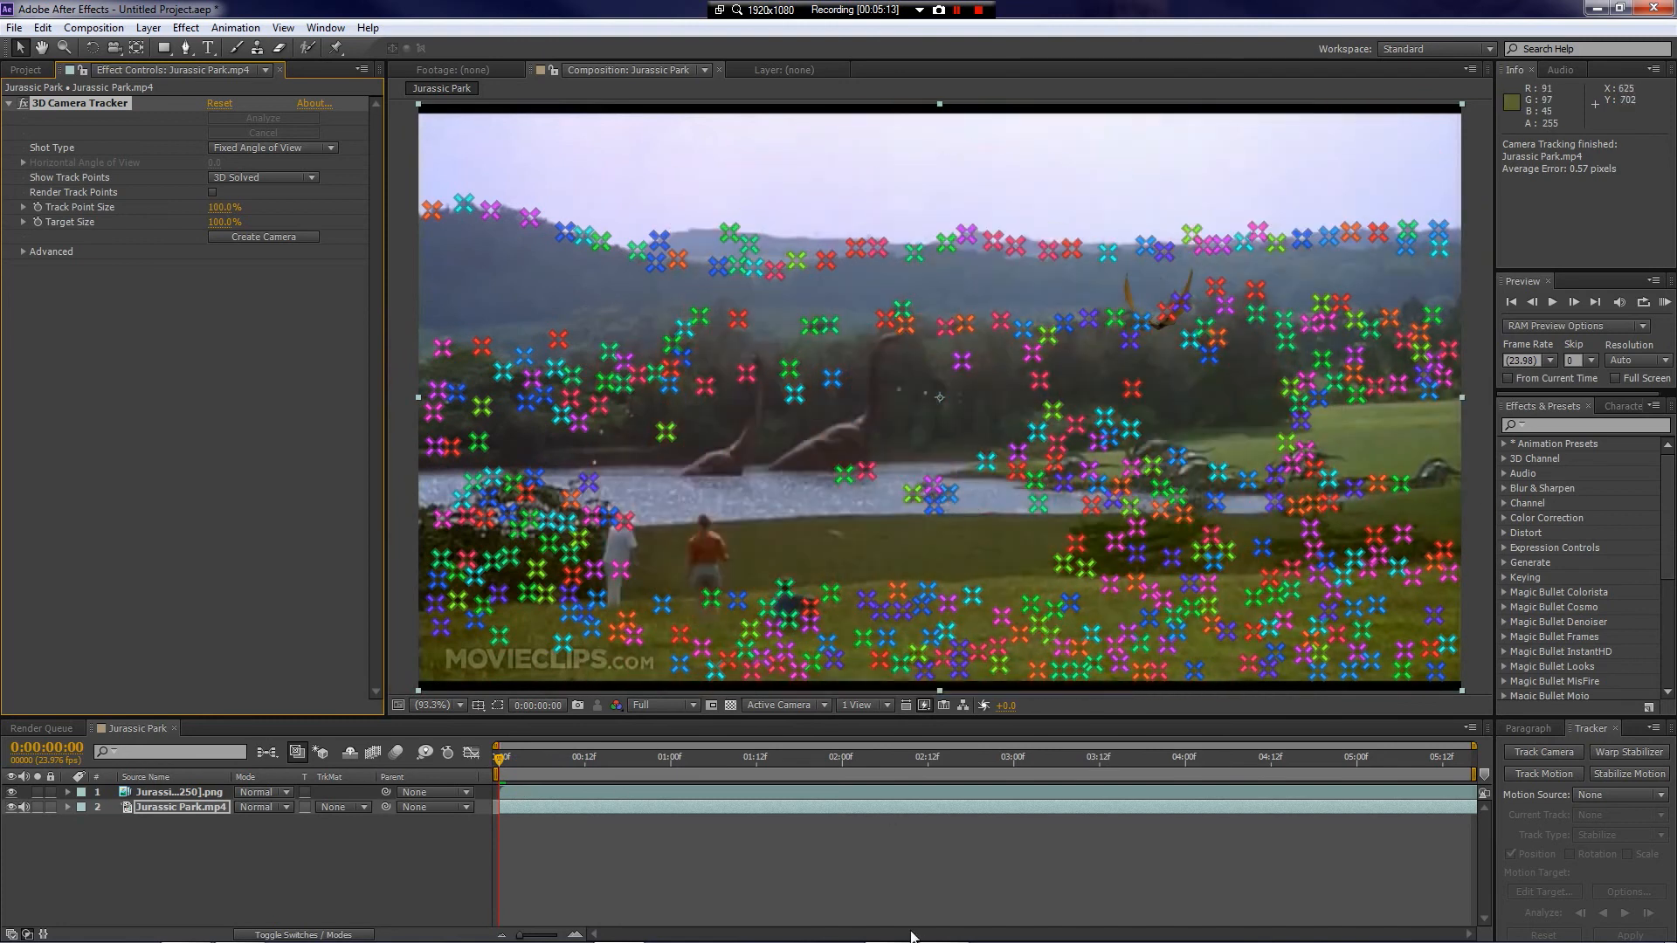
Step: Preview the track points, then create a null and camera from the point on the lake's far shoreline
key("space")
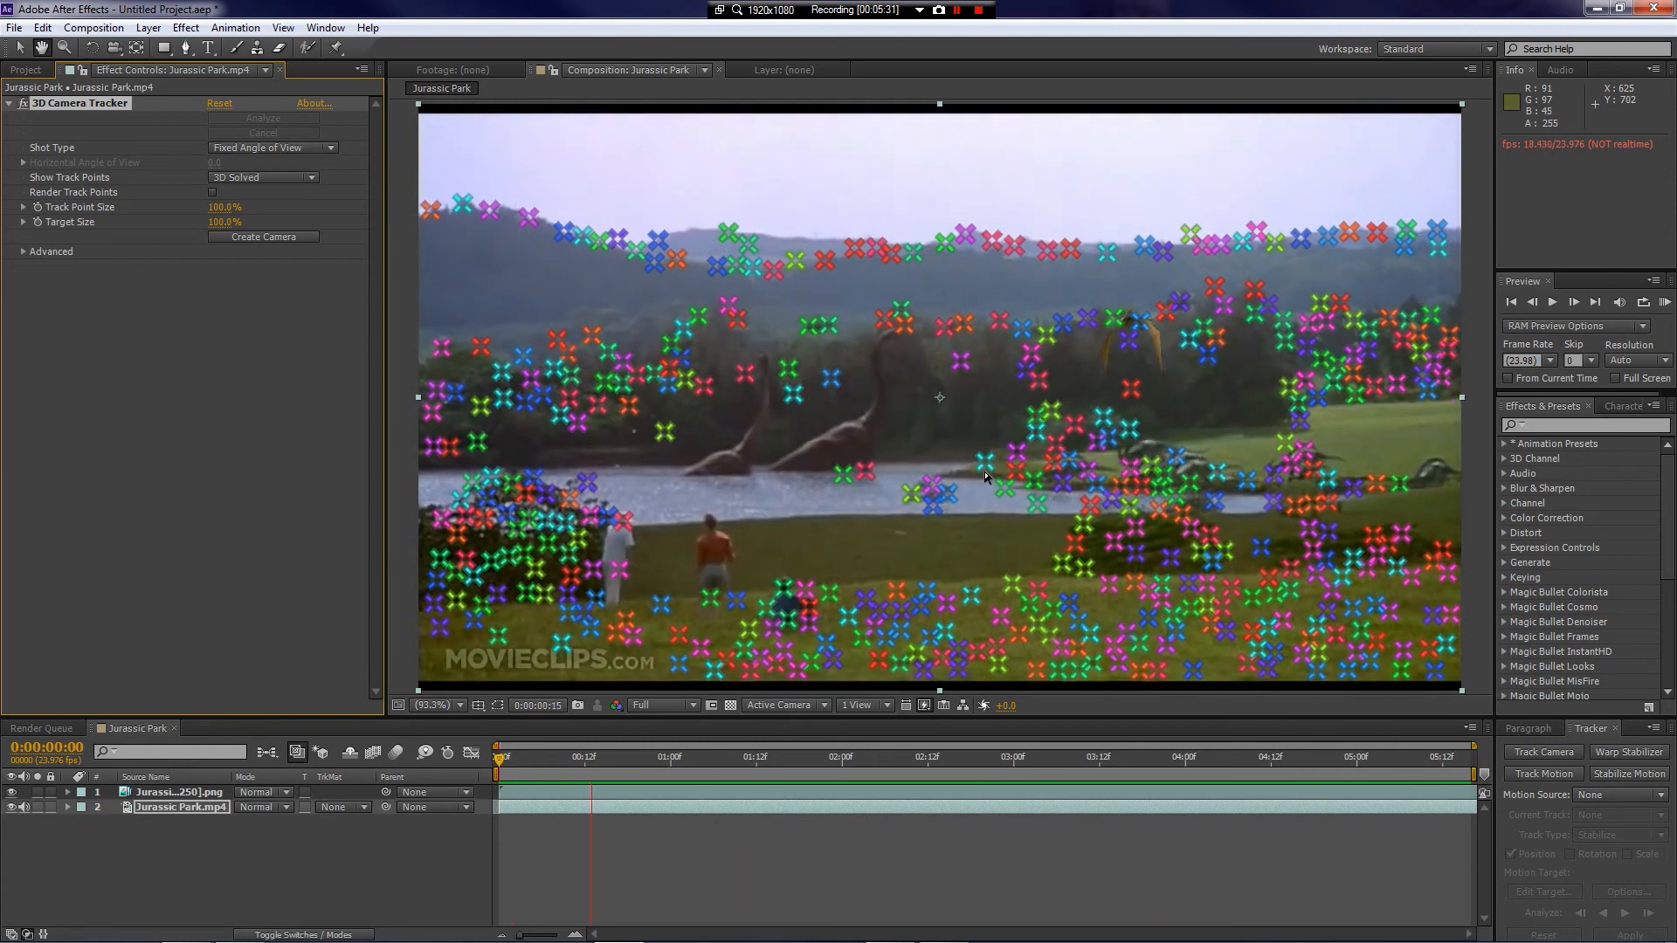
key("space")
left_click(983, 464)
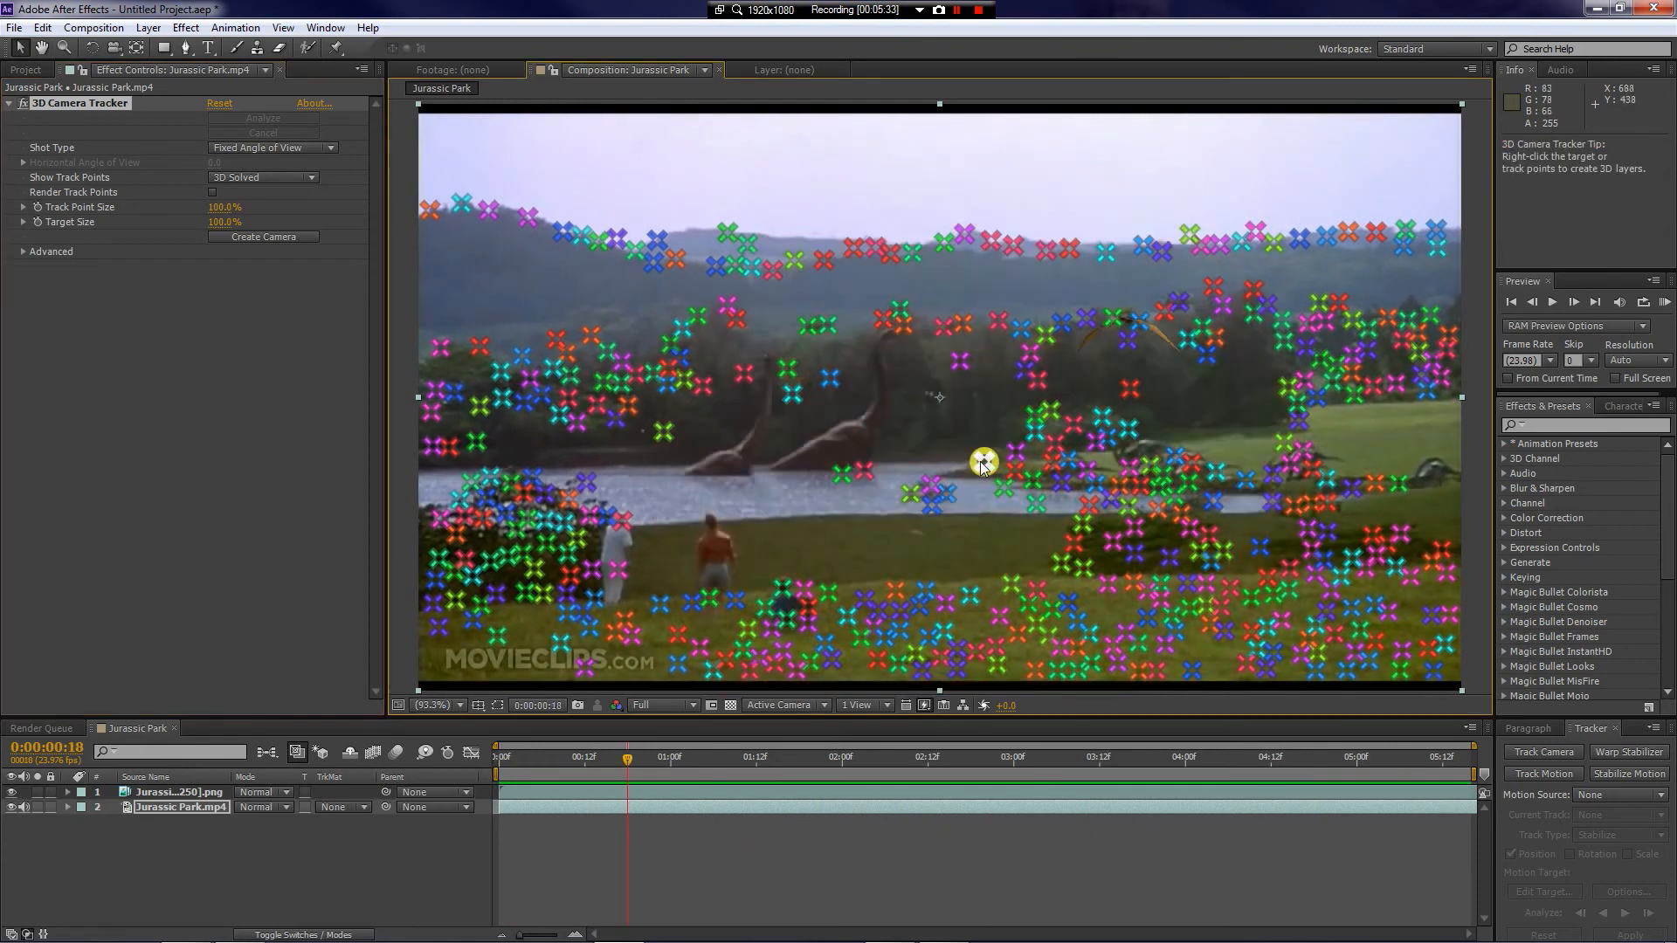
right_click(983, 465)
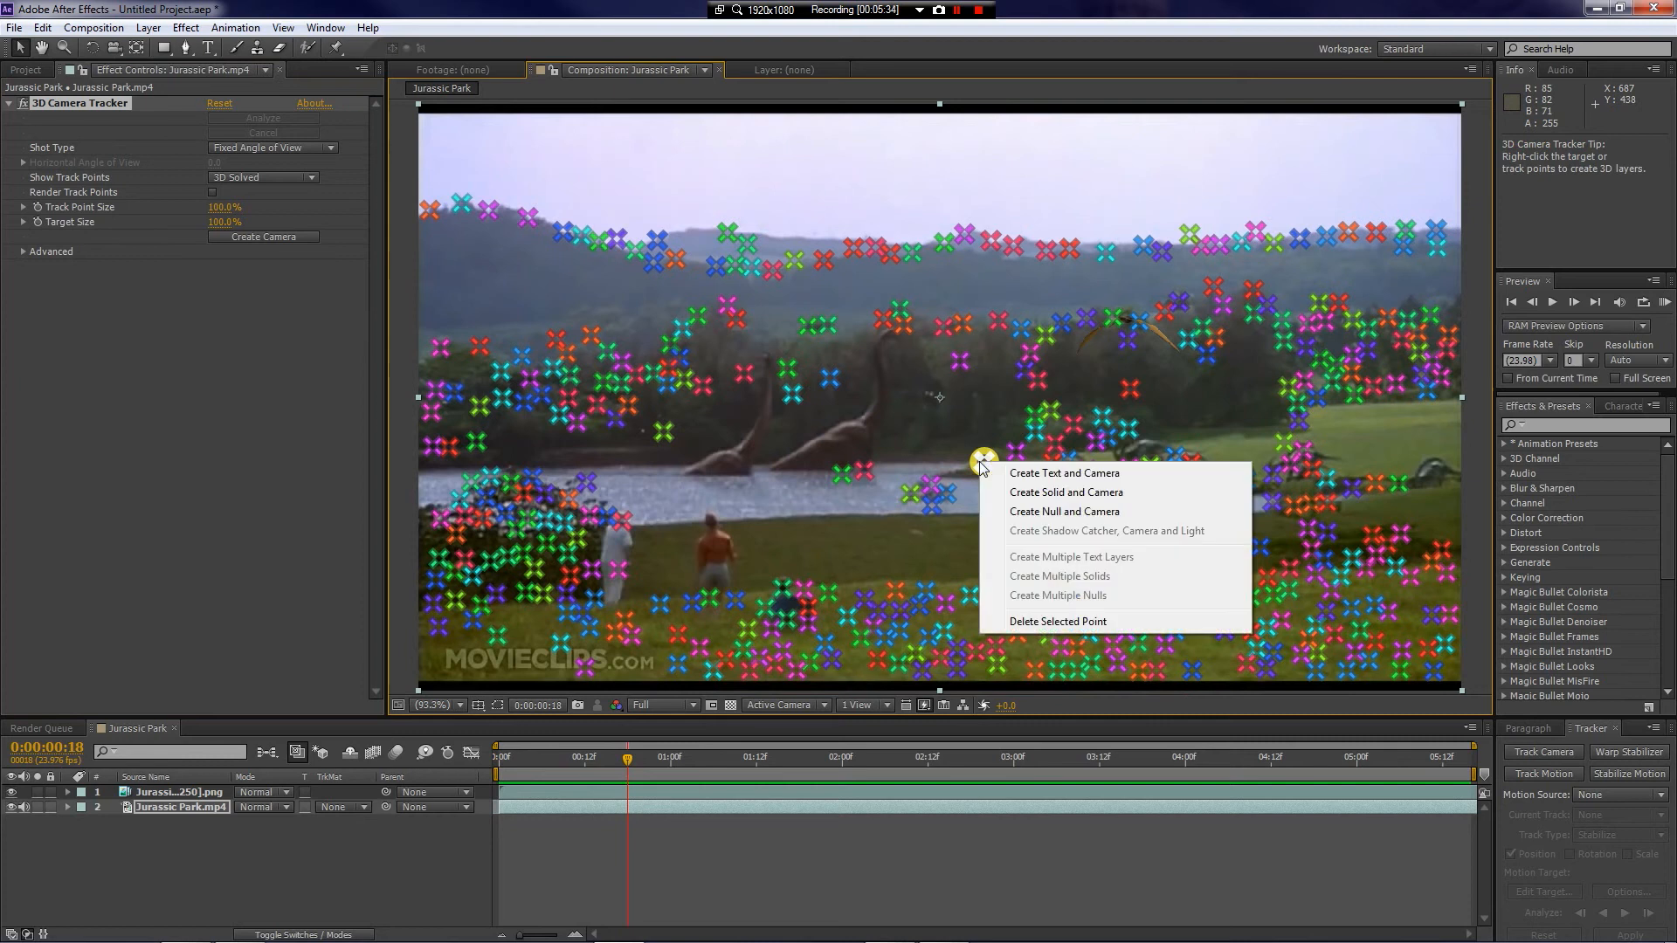
left_click(1070, 512)
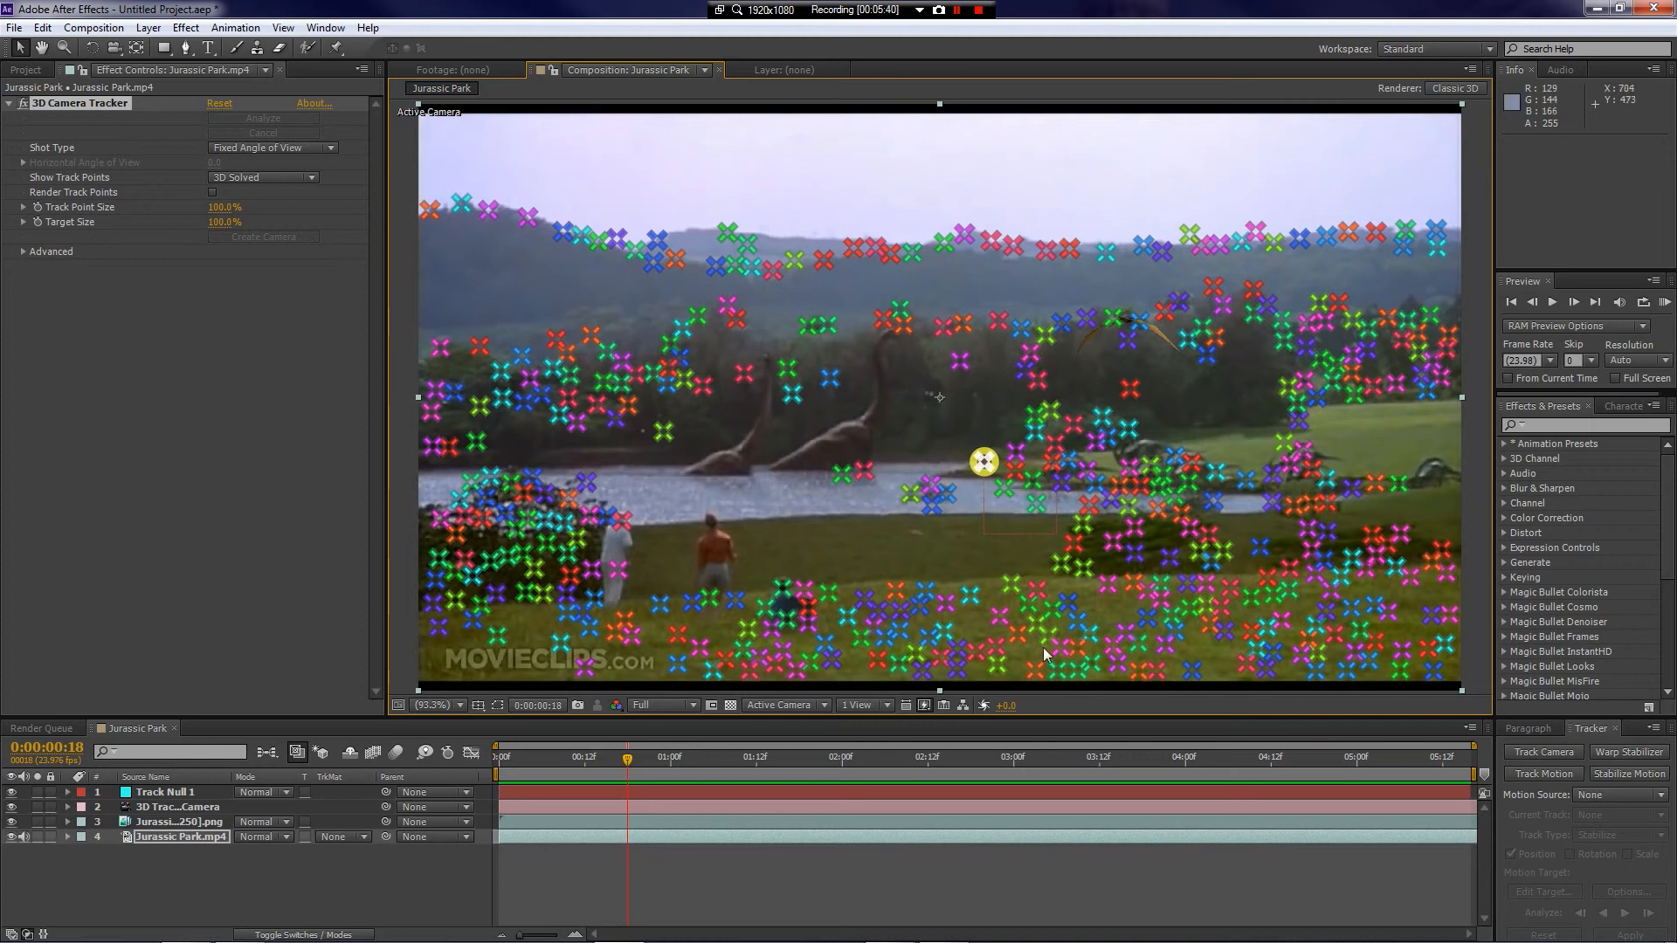
Step: Scrub through the shot to check how the track null follows the footage, and return to the first frame
left_click_drag(627, 759, 742, 757)
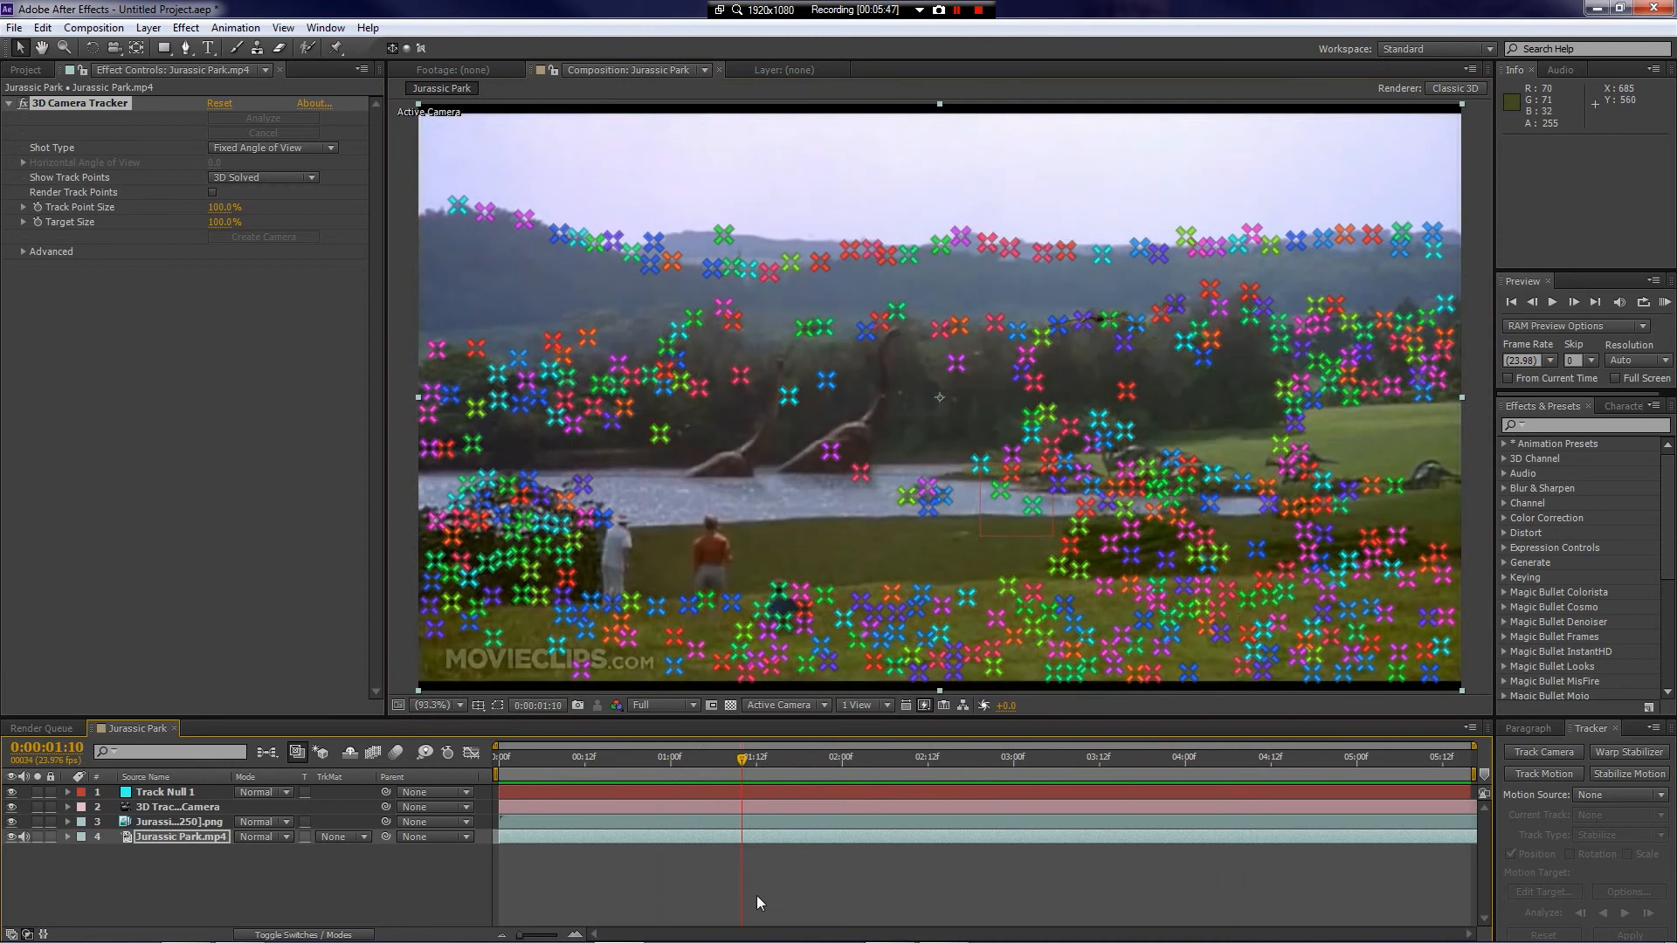
left_click(849, 767)
left_click_drag(861, 772, 769, 793)
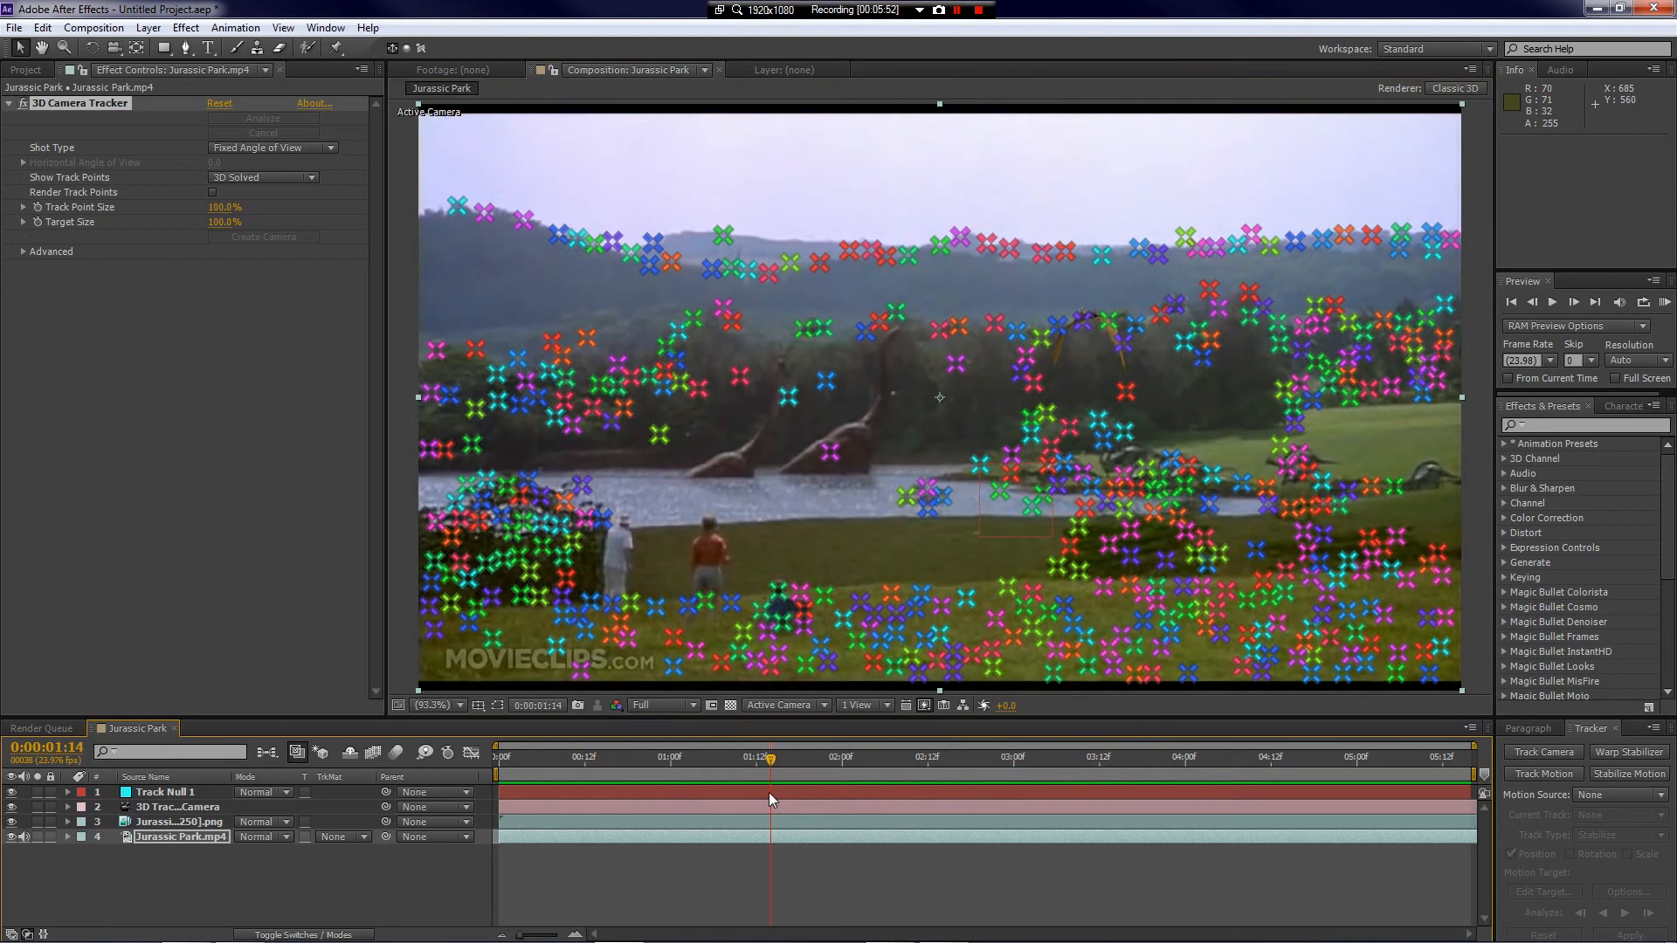
left_click_drag(769, 793, 477, 779)
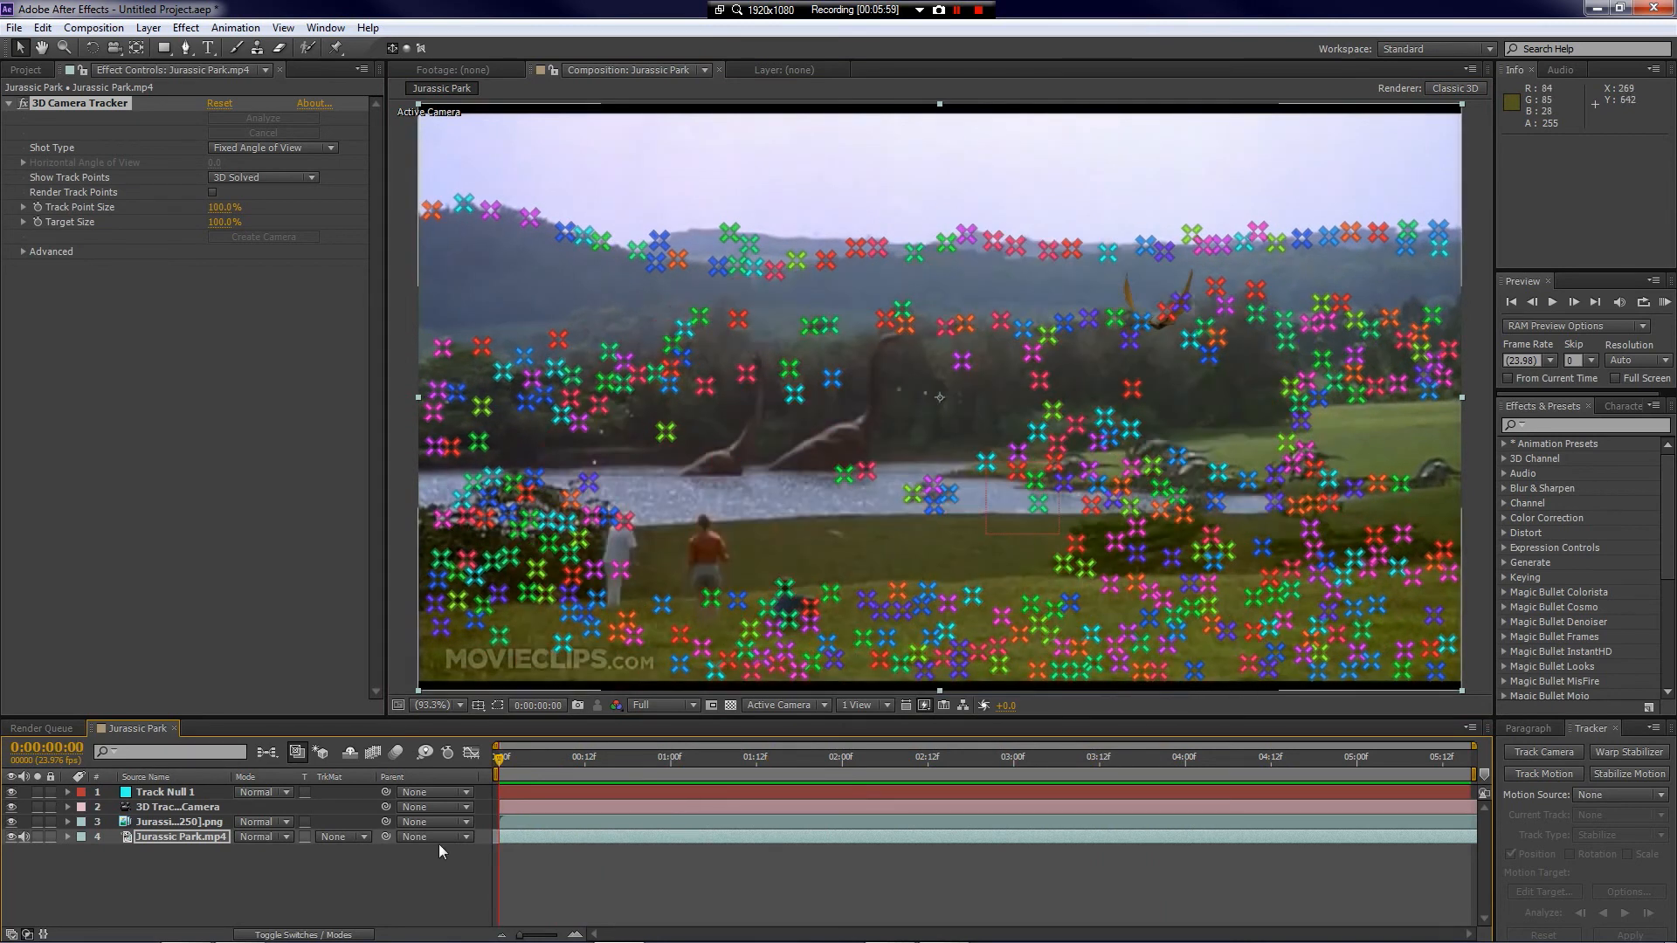
Step: Parent the Jurassic_scene_rgb PNG sequence layer to Track Null 1 and scrub through the shot to check its motion
left_click(152, 821)
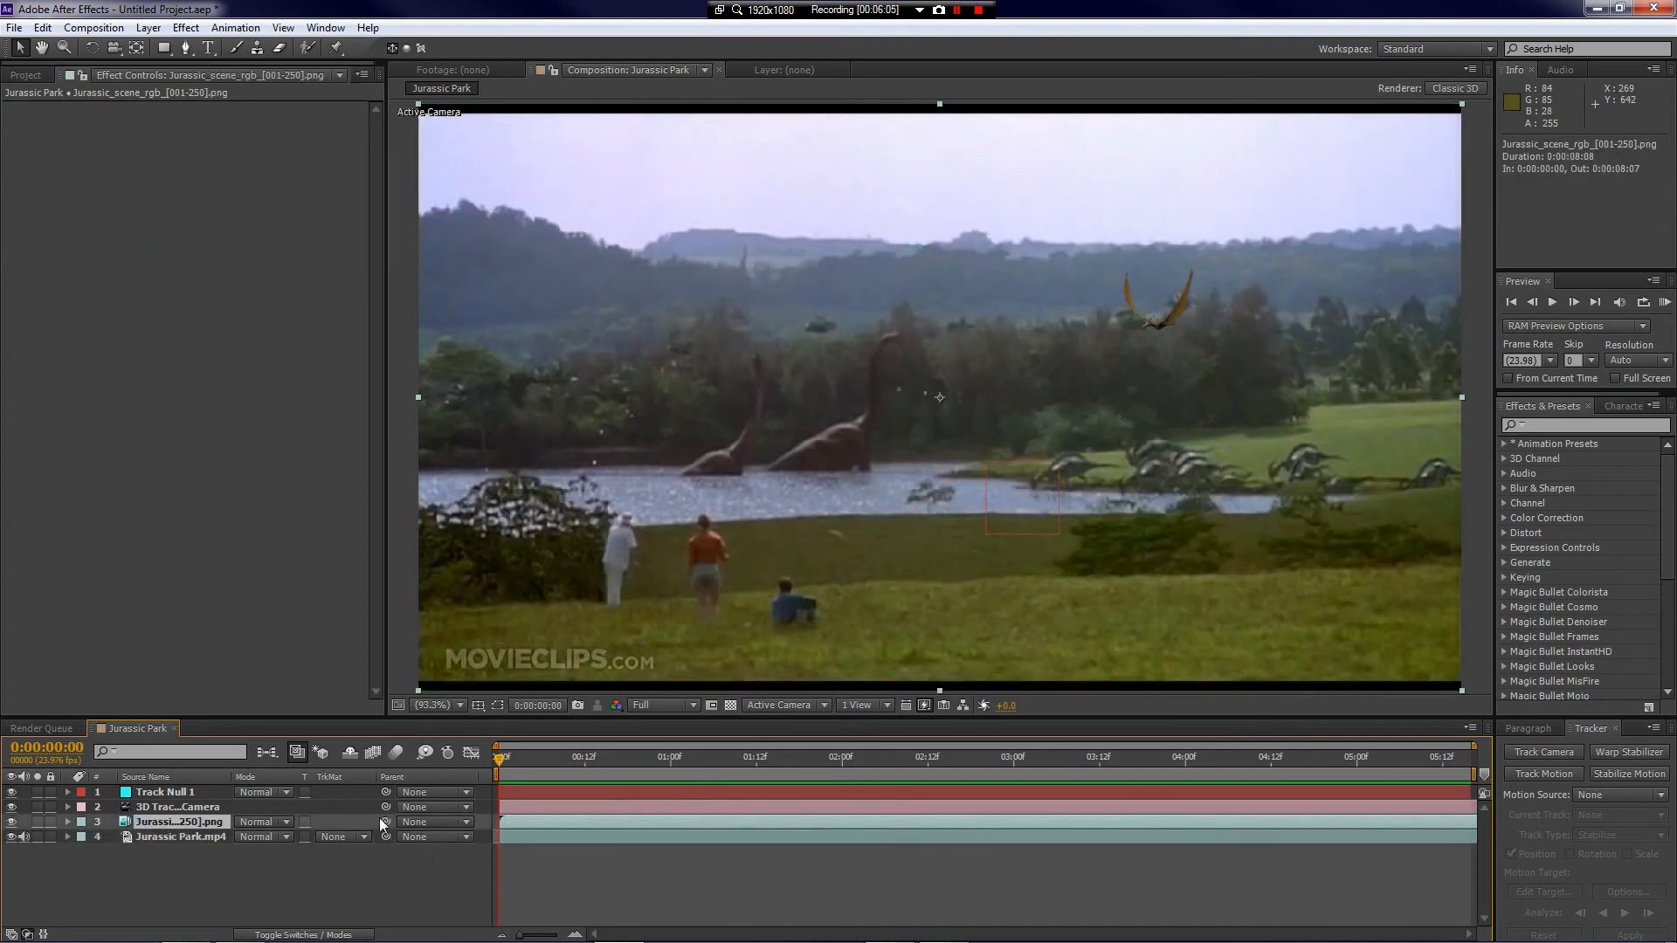
left_click_drag(385, 821, 170, 795)
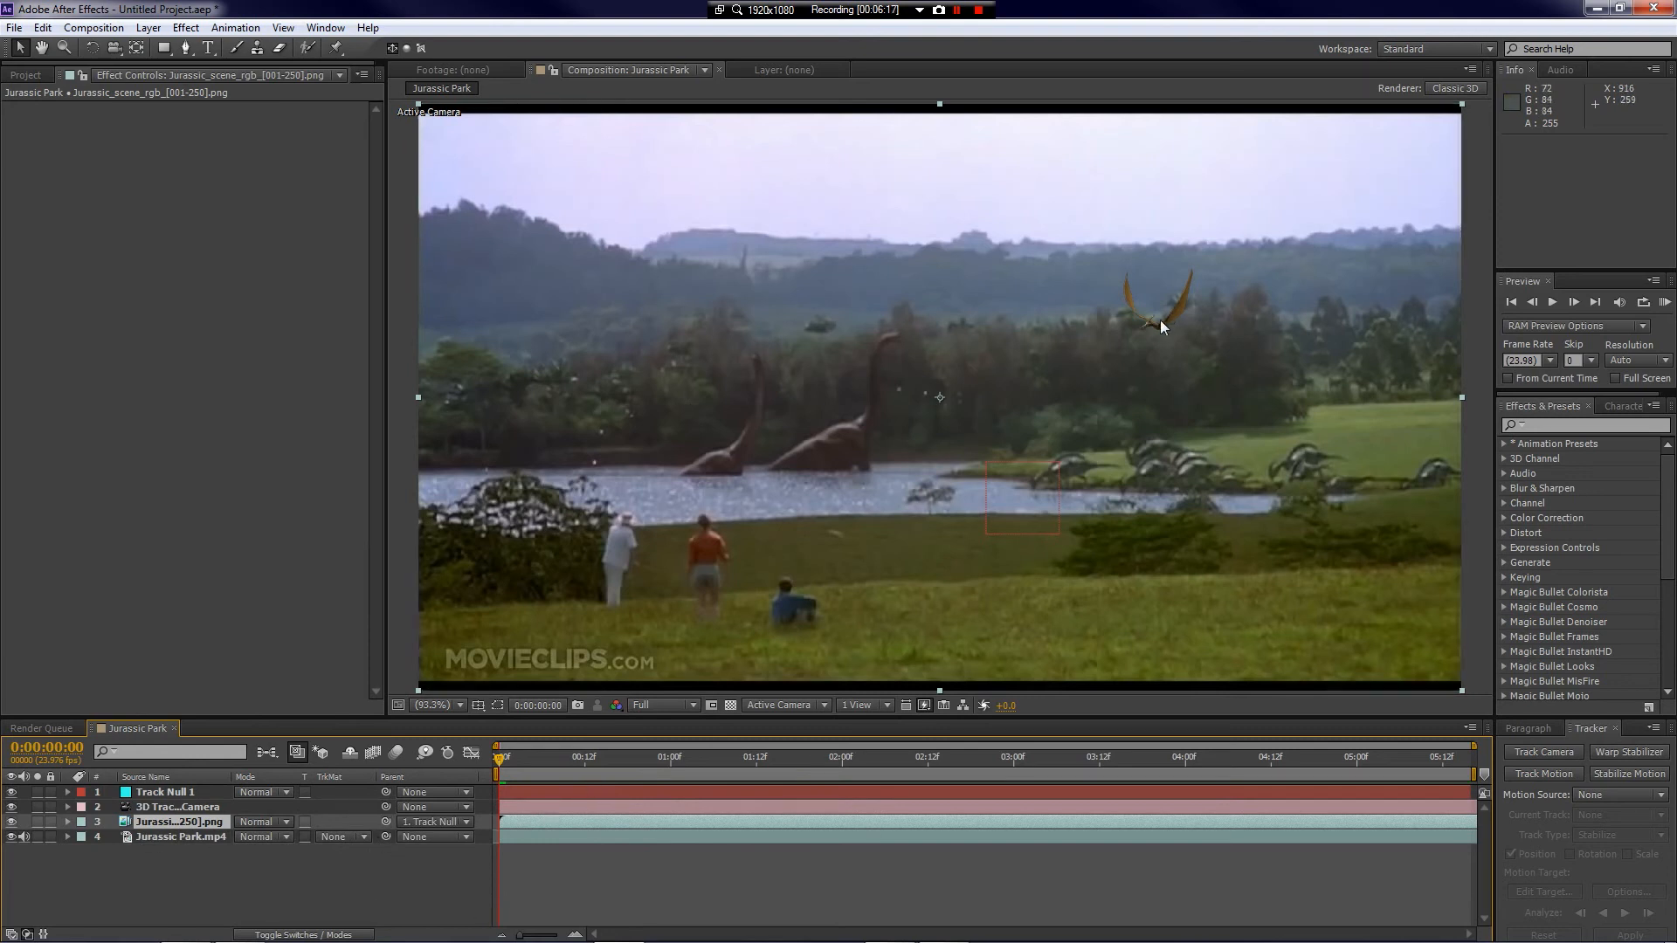
scroll(950, 500, "down", 1)
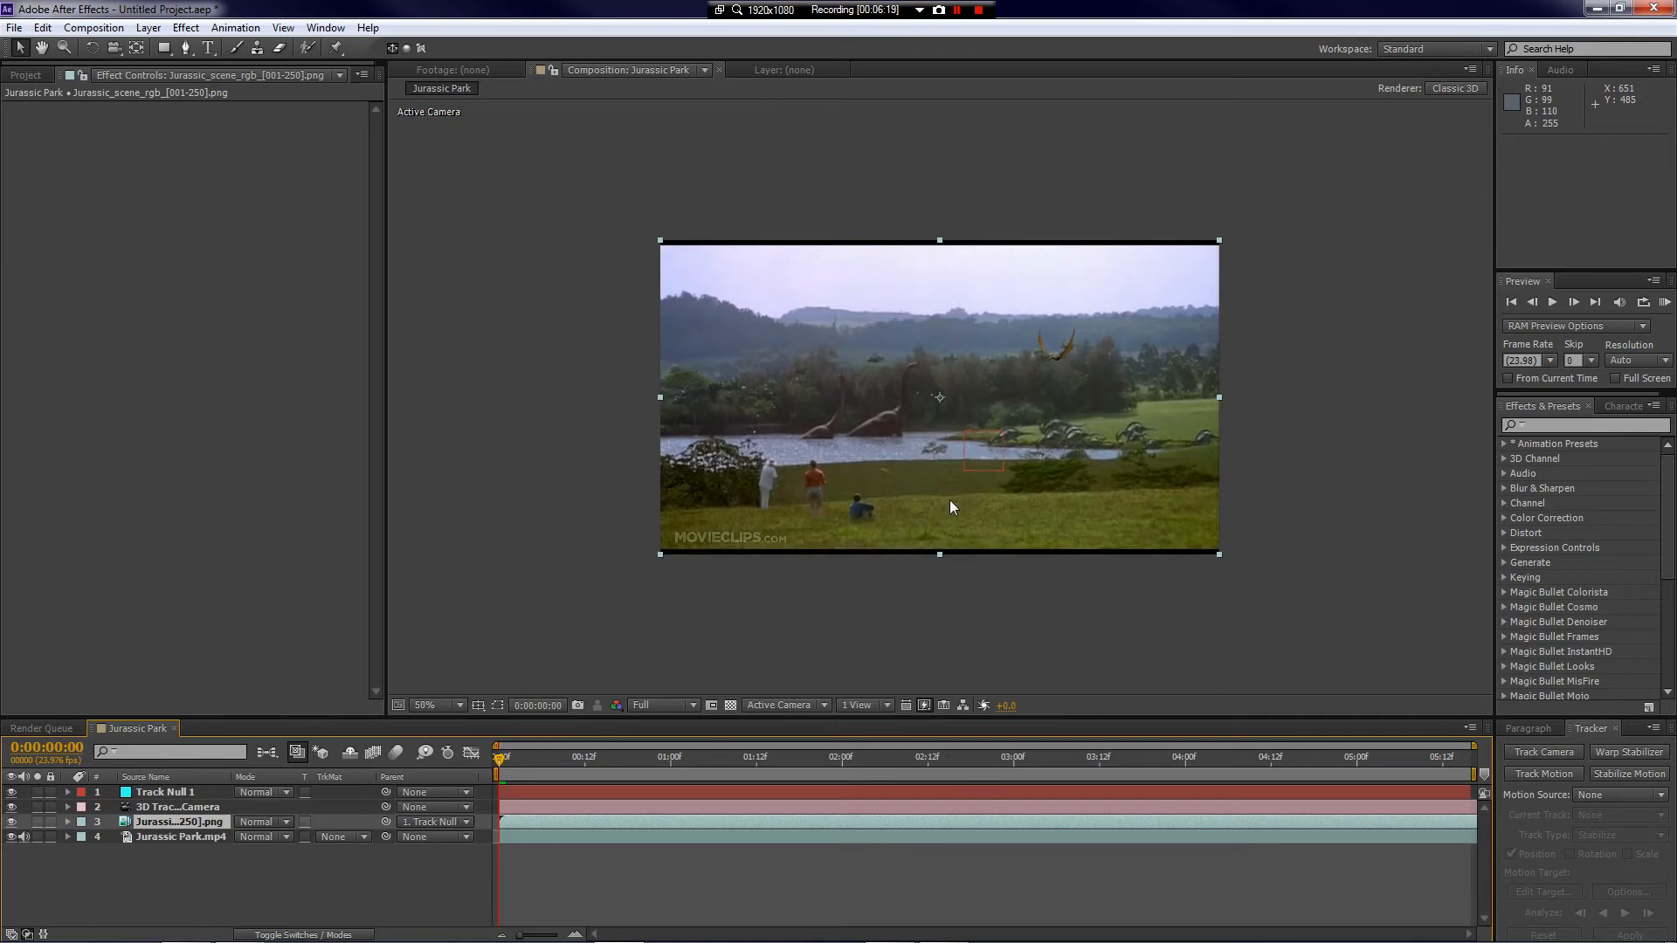
left_click(161, 826)
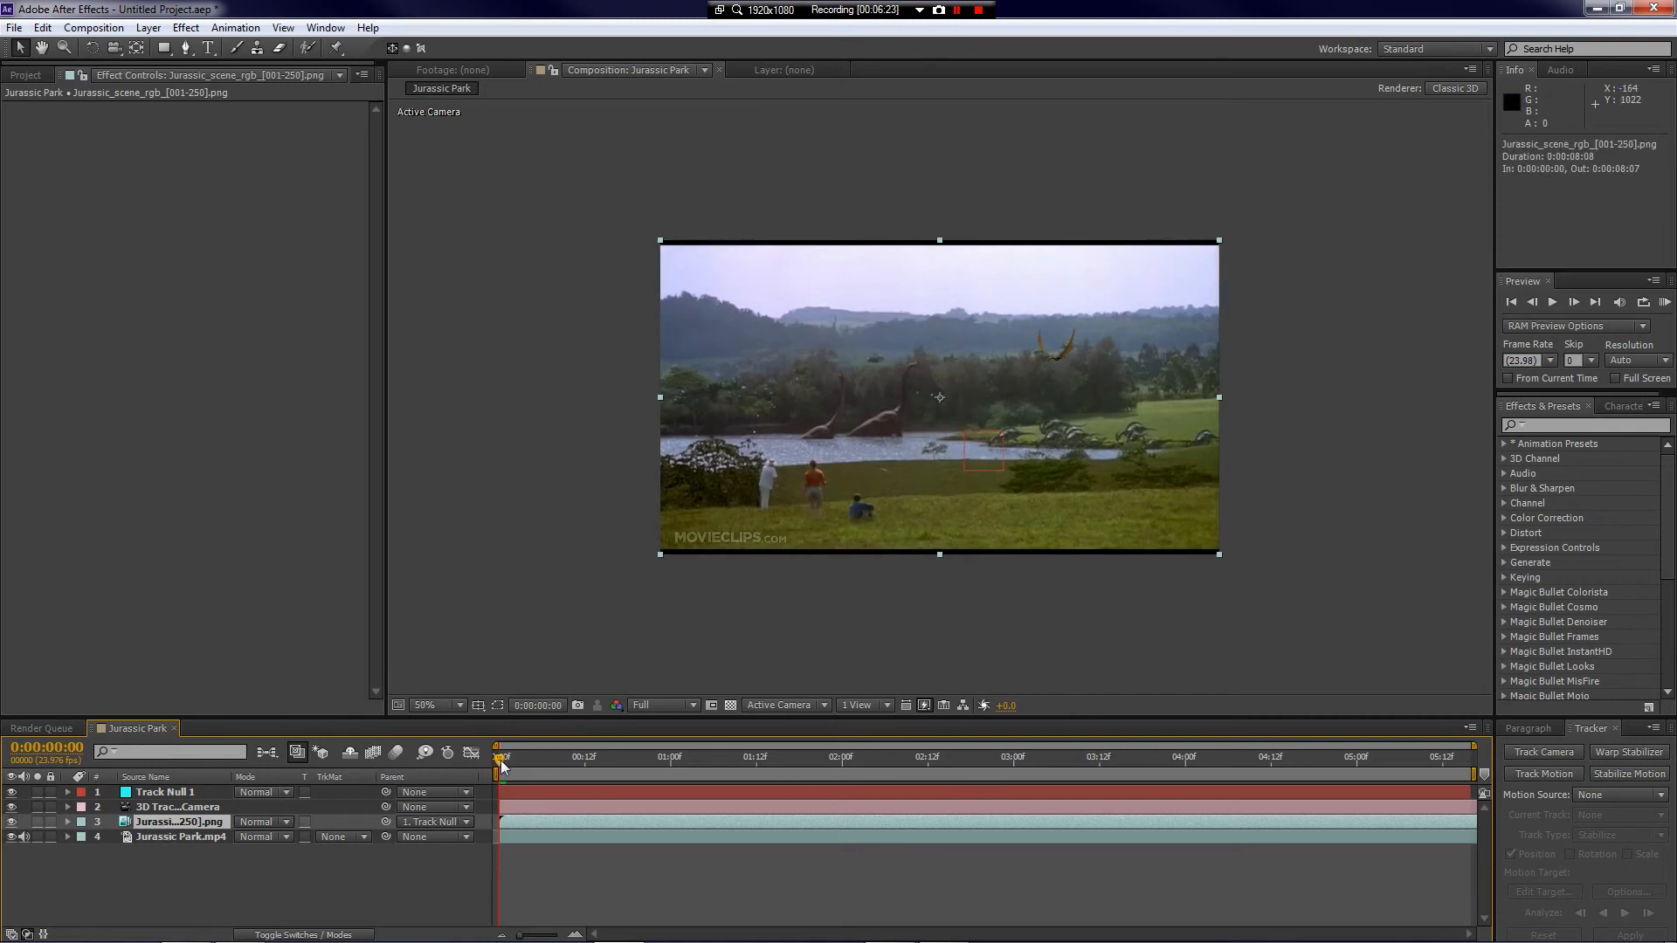
left_click_drag(505, 765, 728, 777)
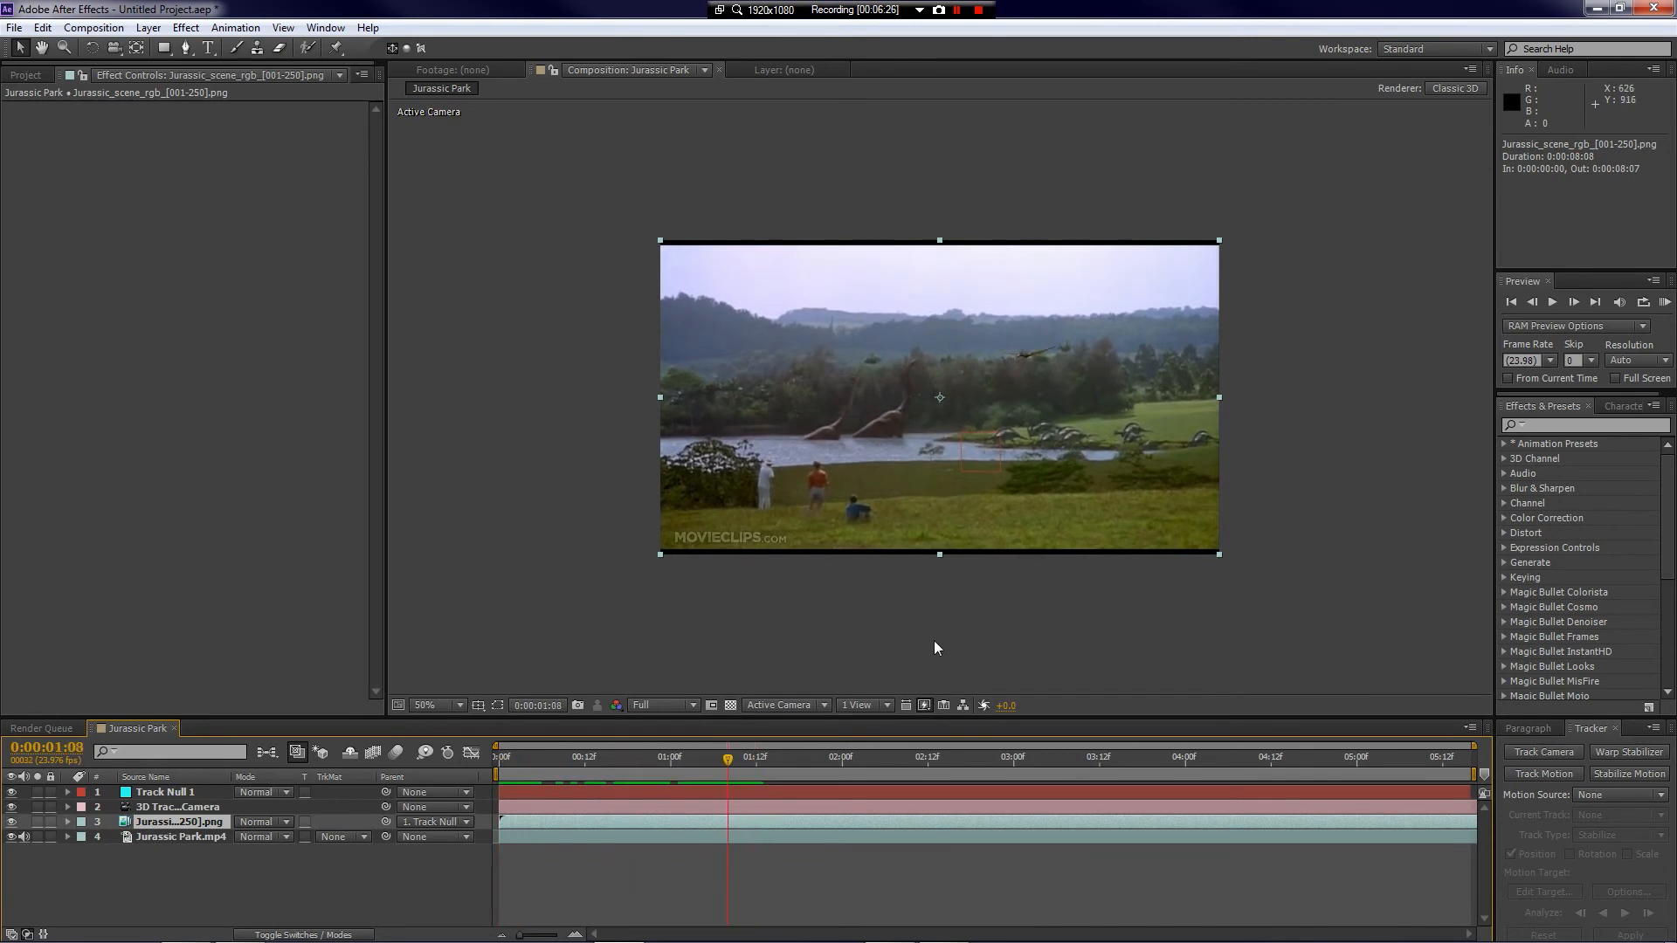
key("period")
key("comma")
left_click_drag(728, 763, 605, 766)
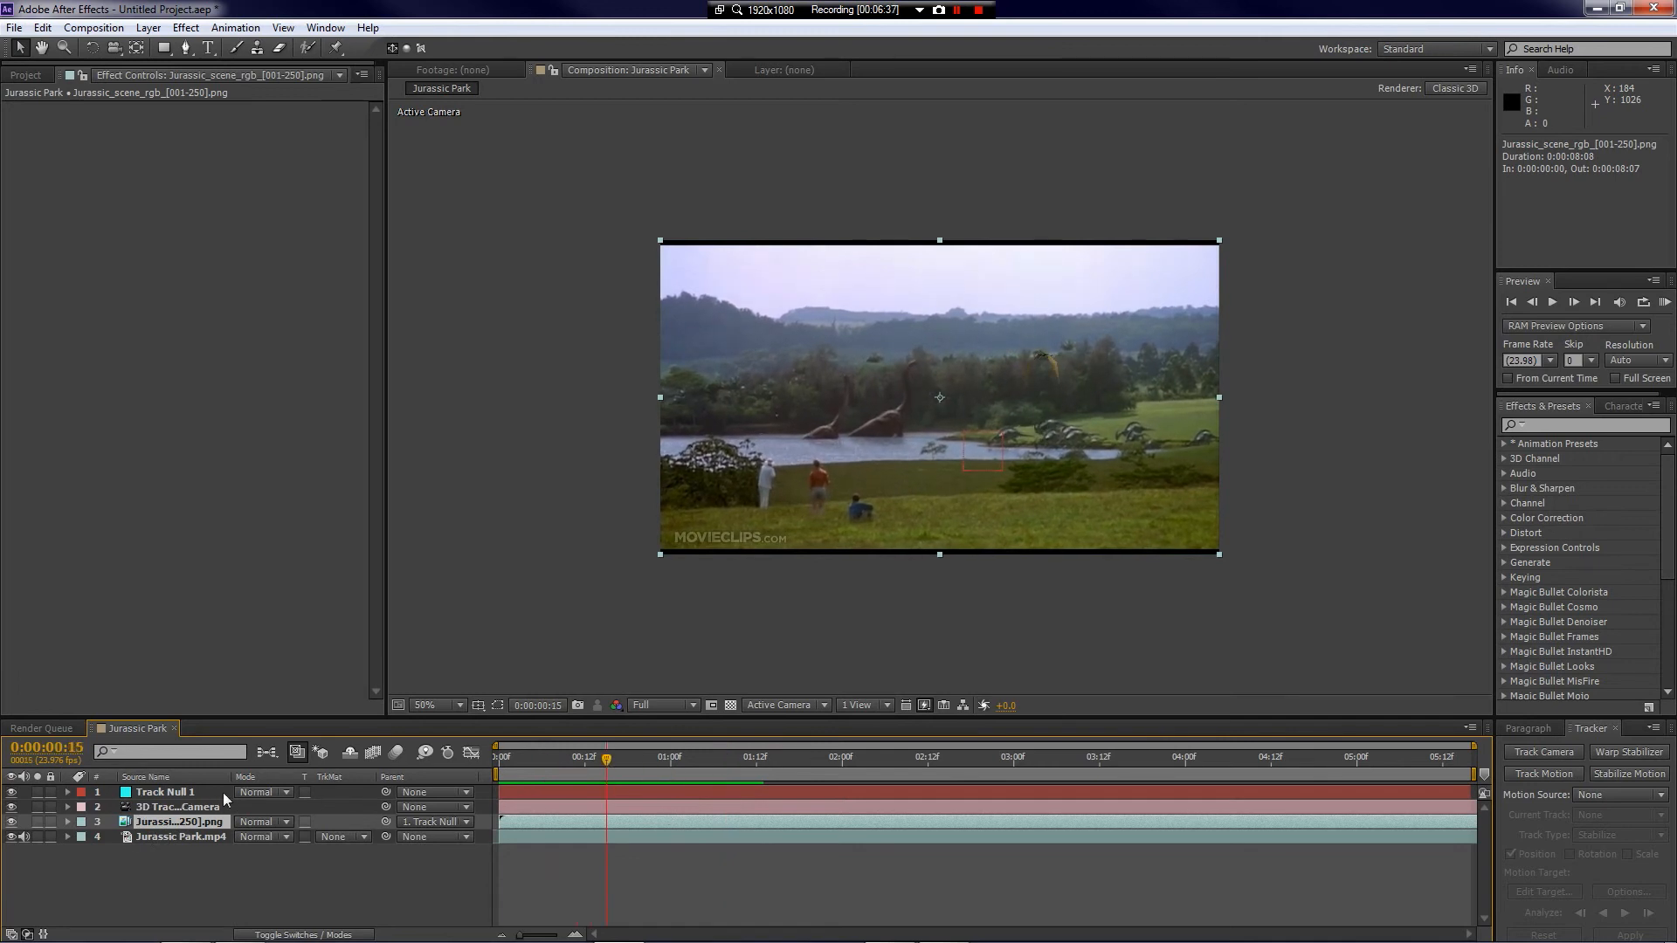
Step: Turn the Jurassic_scene_rgb layer into a 3D layer and switch the composition view to Top
key("F4")
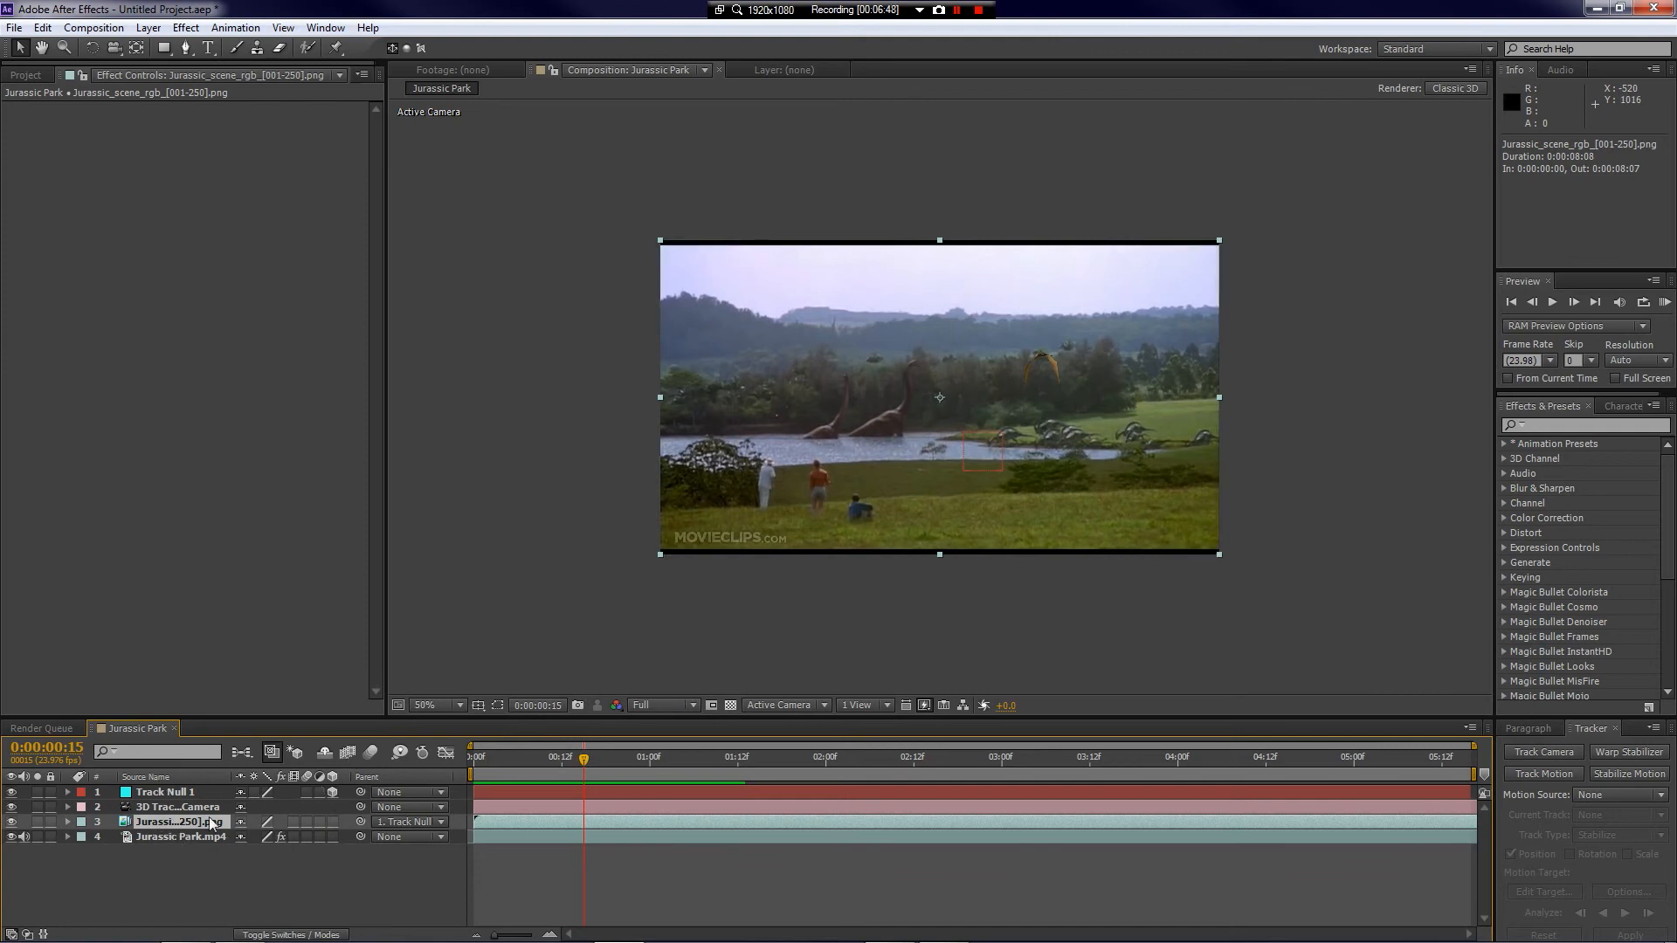
left_click(331, 823)
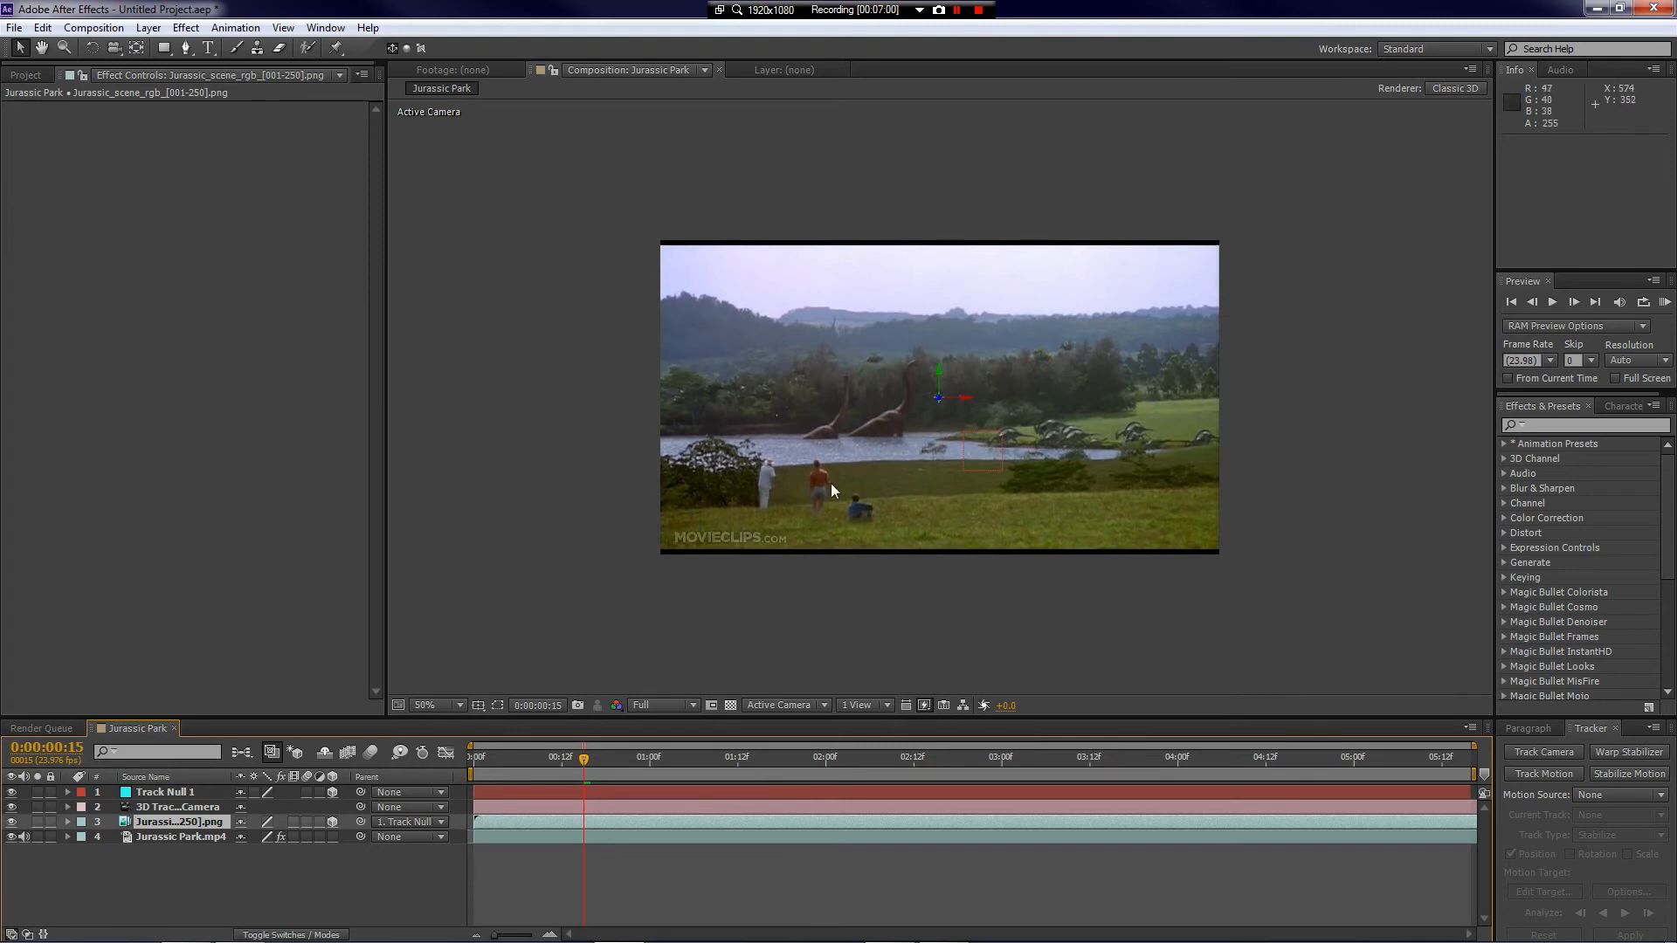
left_click(785, 706)
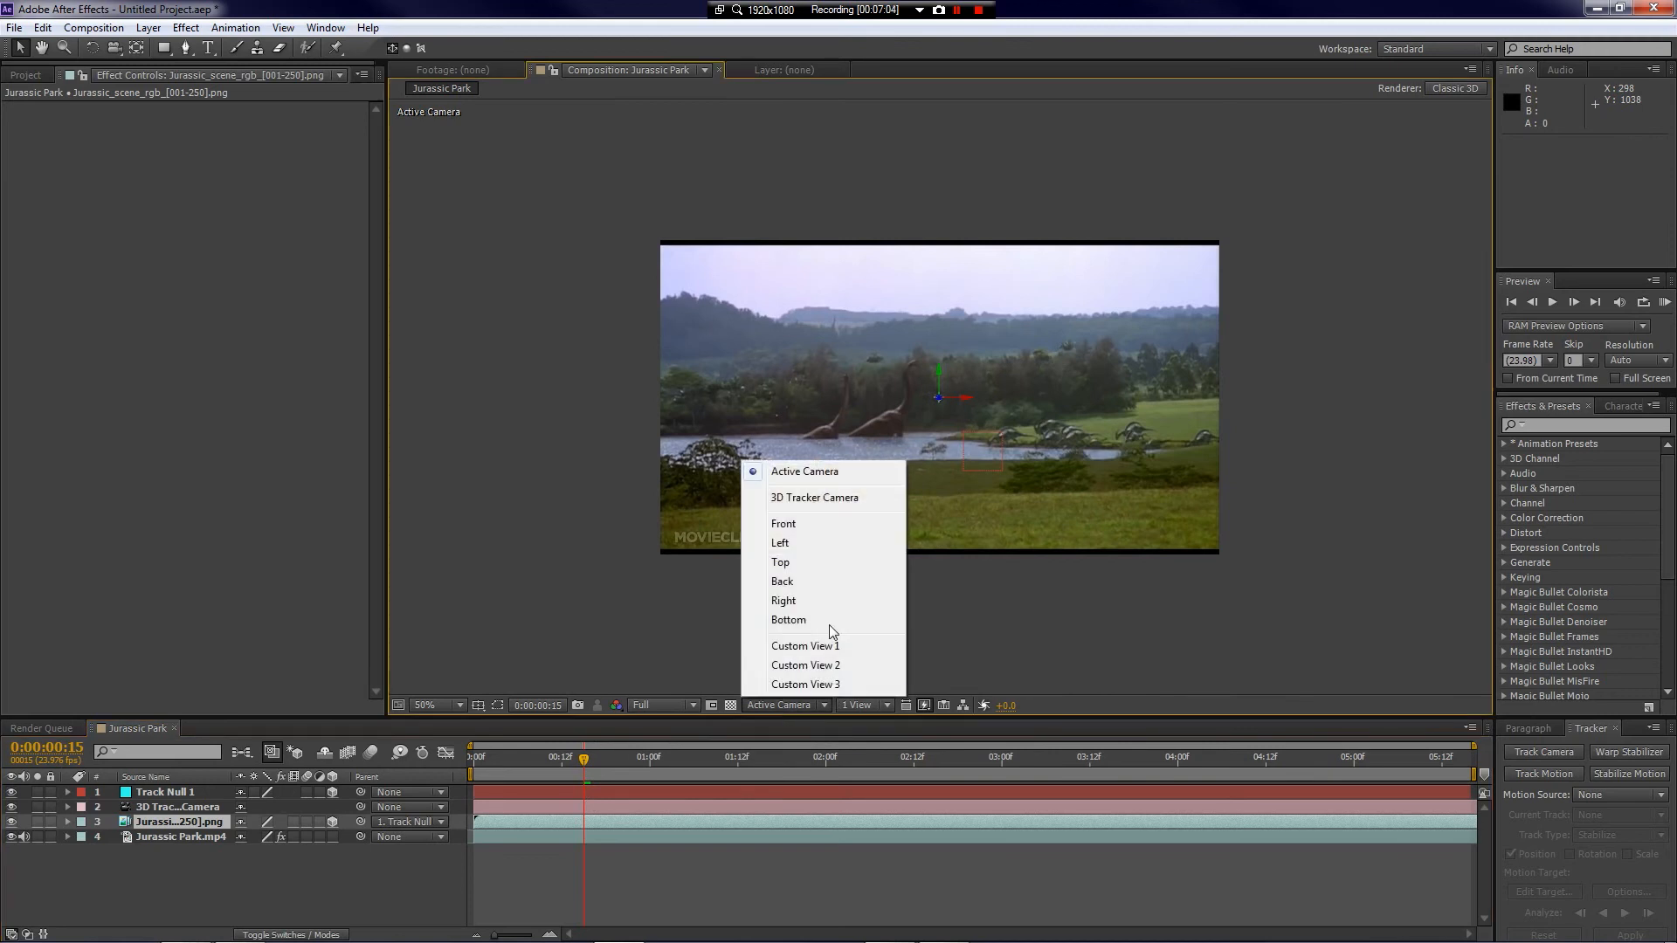
left_click(791, 563)
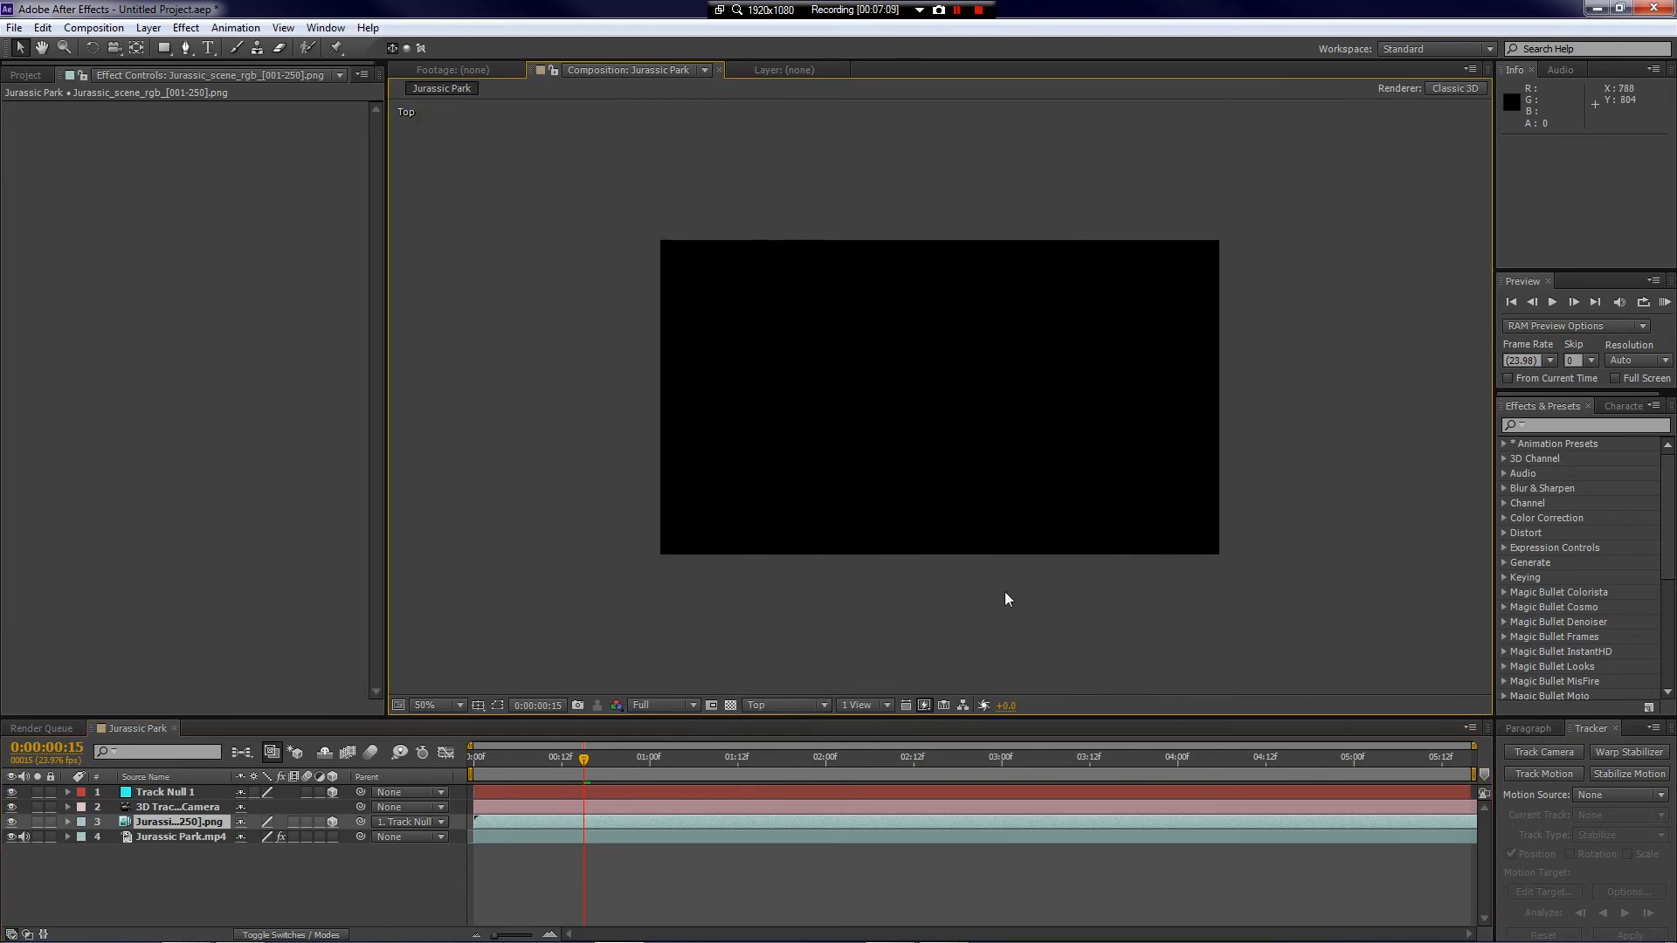
Step: Examine in the Top view where the PNG sequence layer sits relative to the tracker camera and its field of view
key("comma")
key("comma")
key("comma")
key("comma")
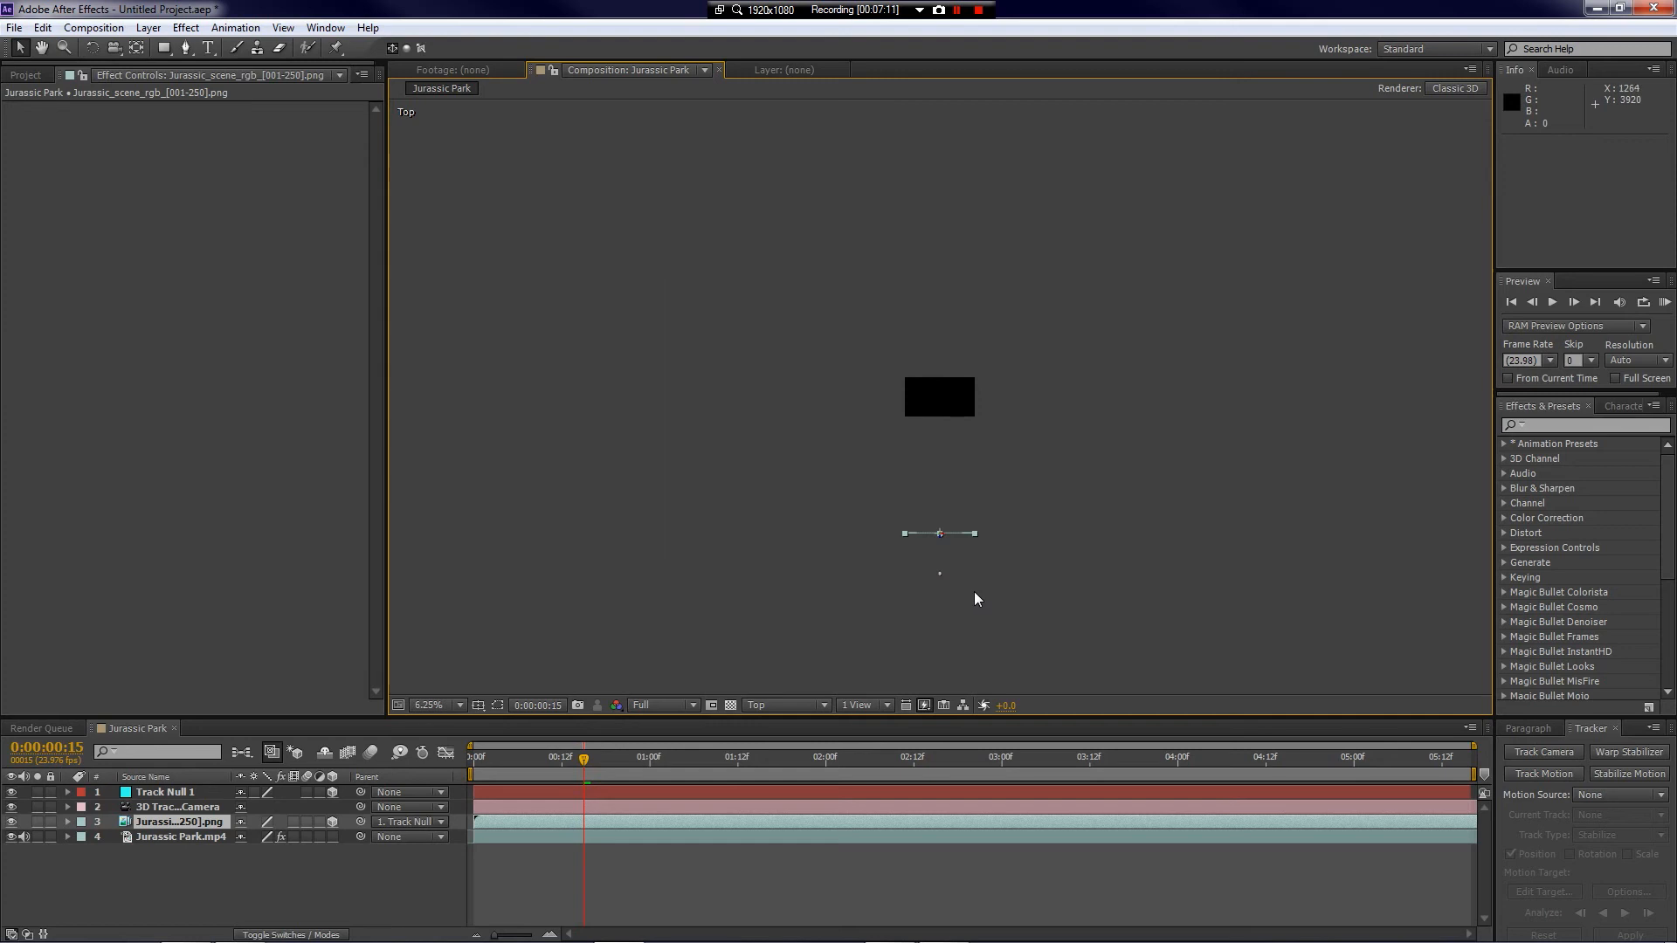
key("period")
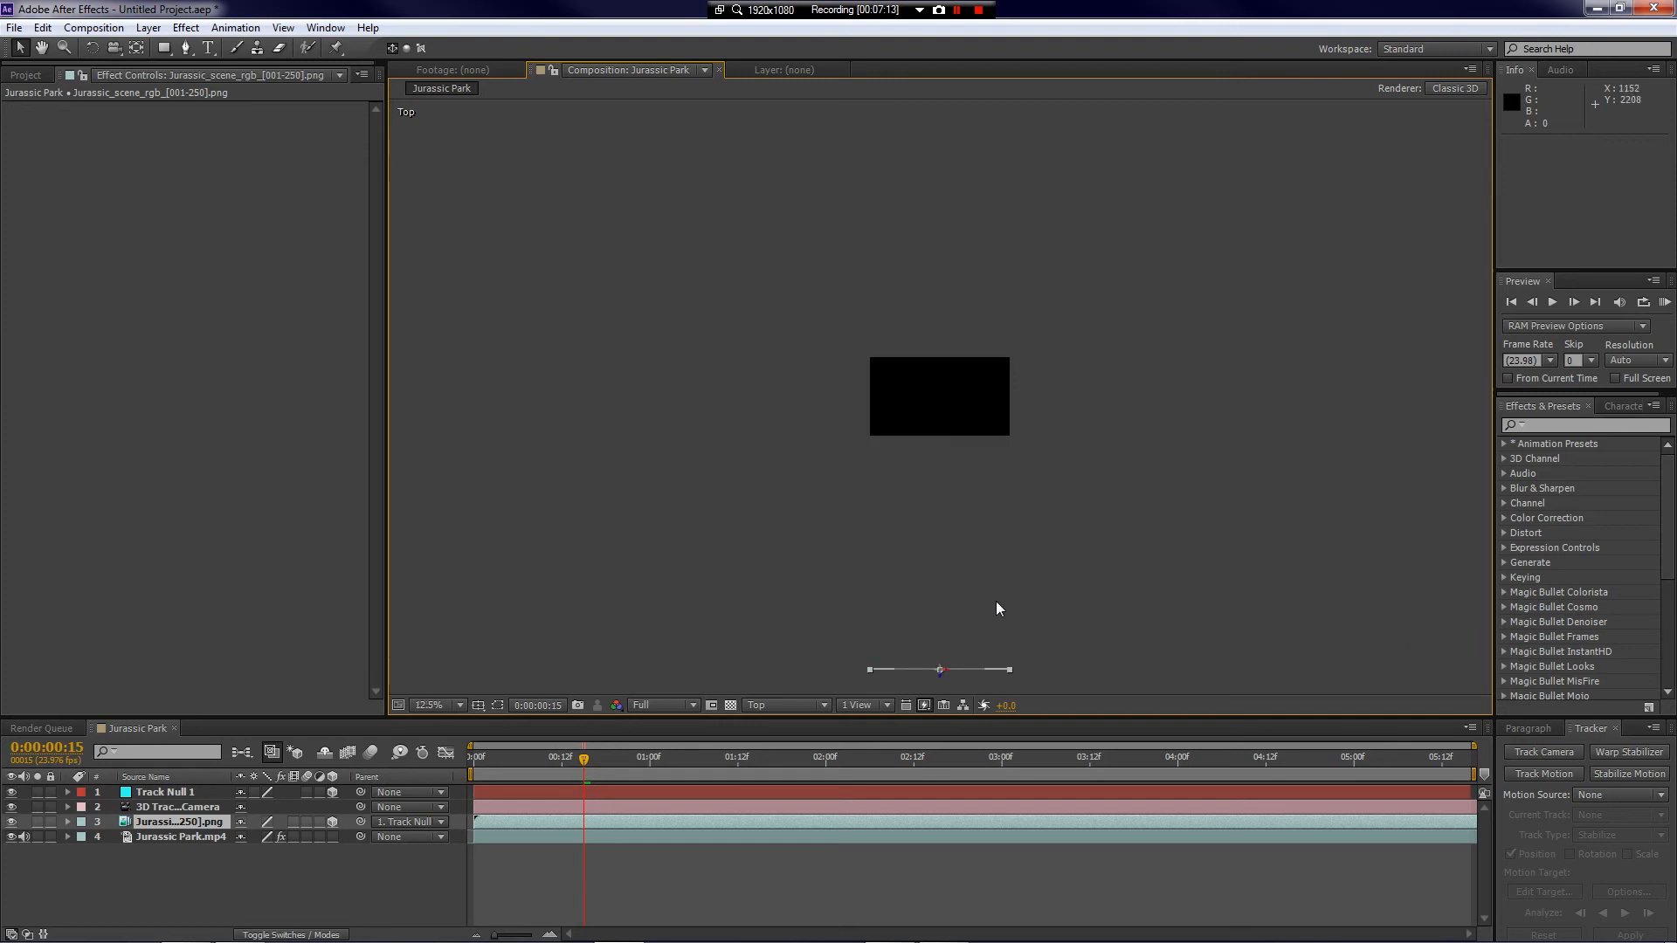
left_click_drag(961, 617, 952, 397)
key("period")
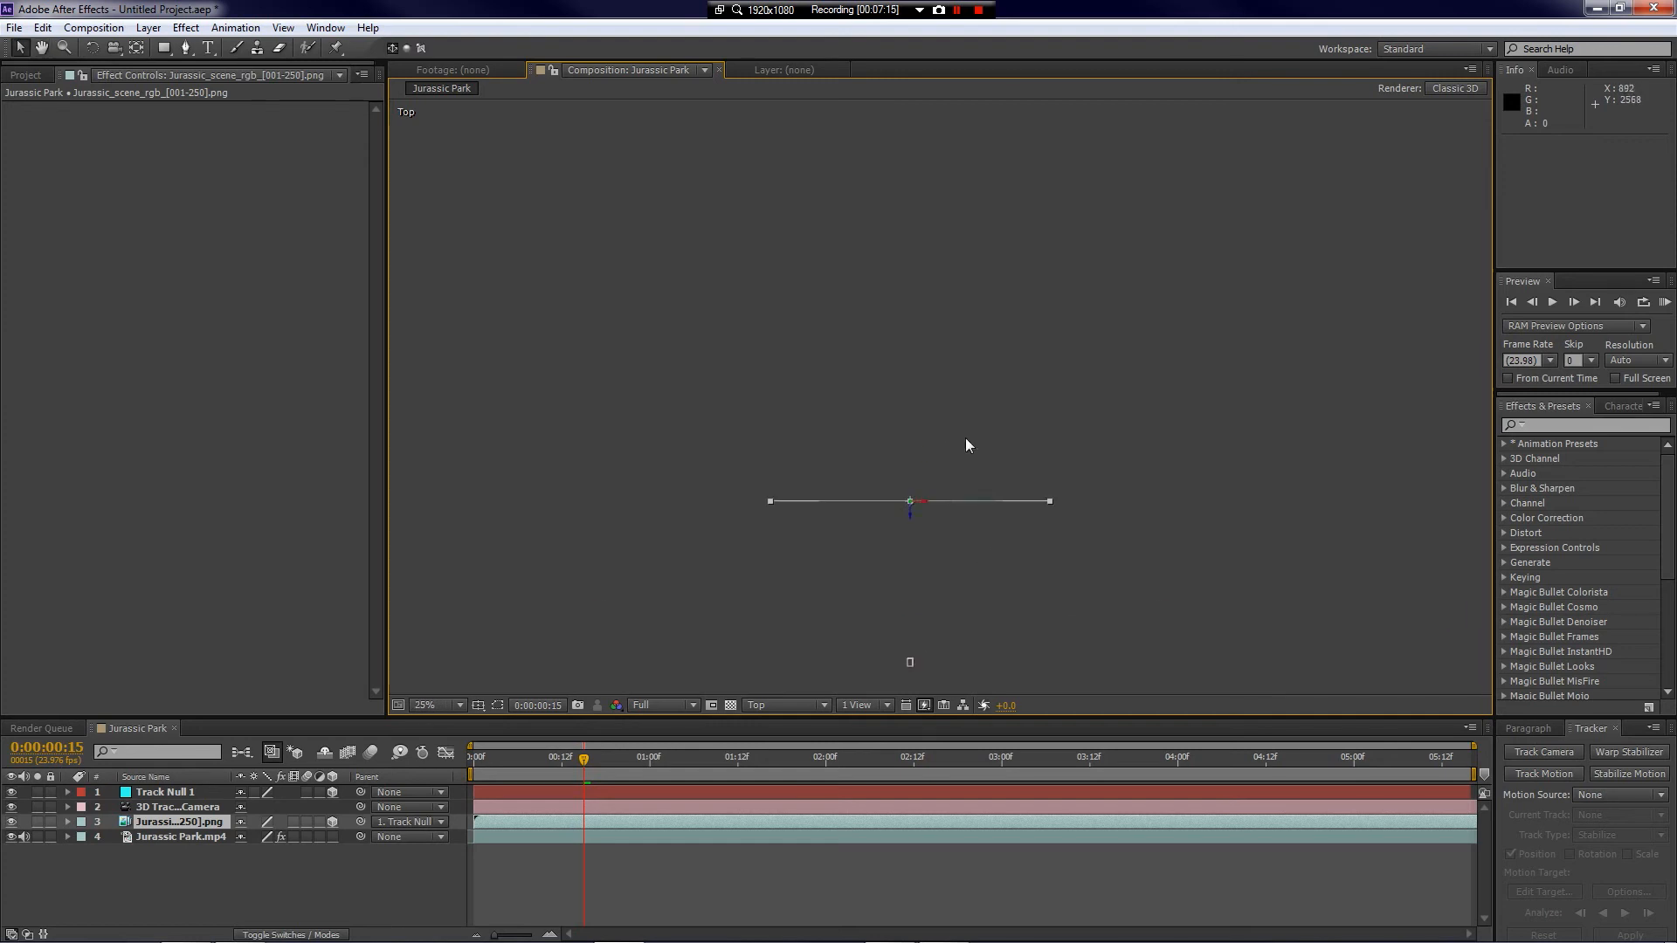
key("period")
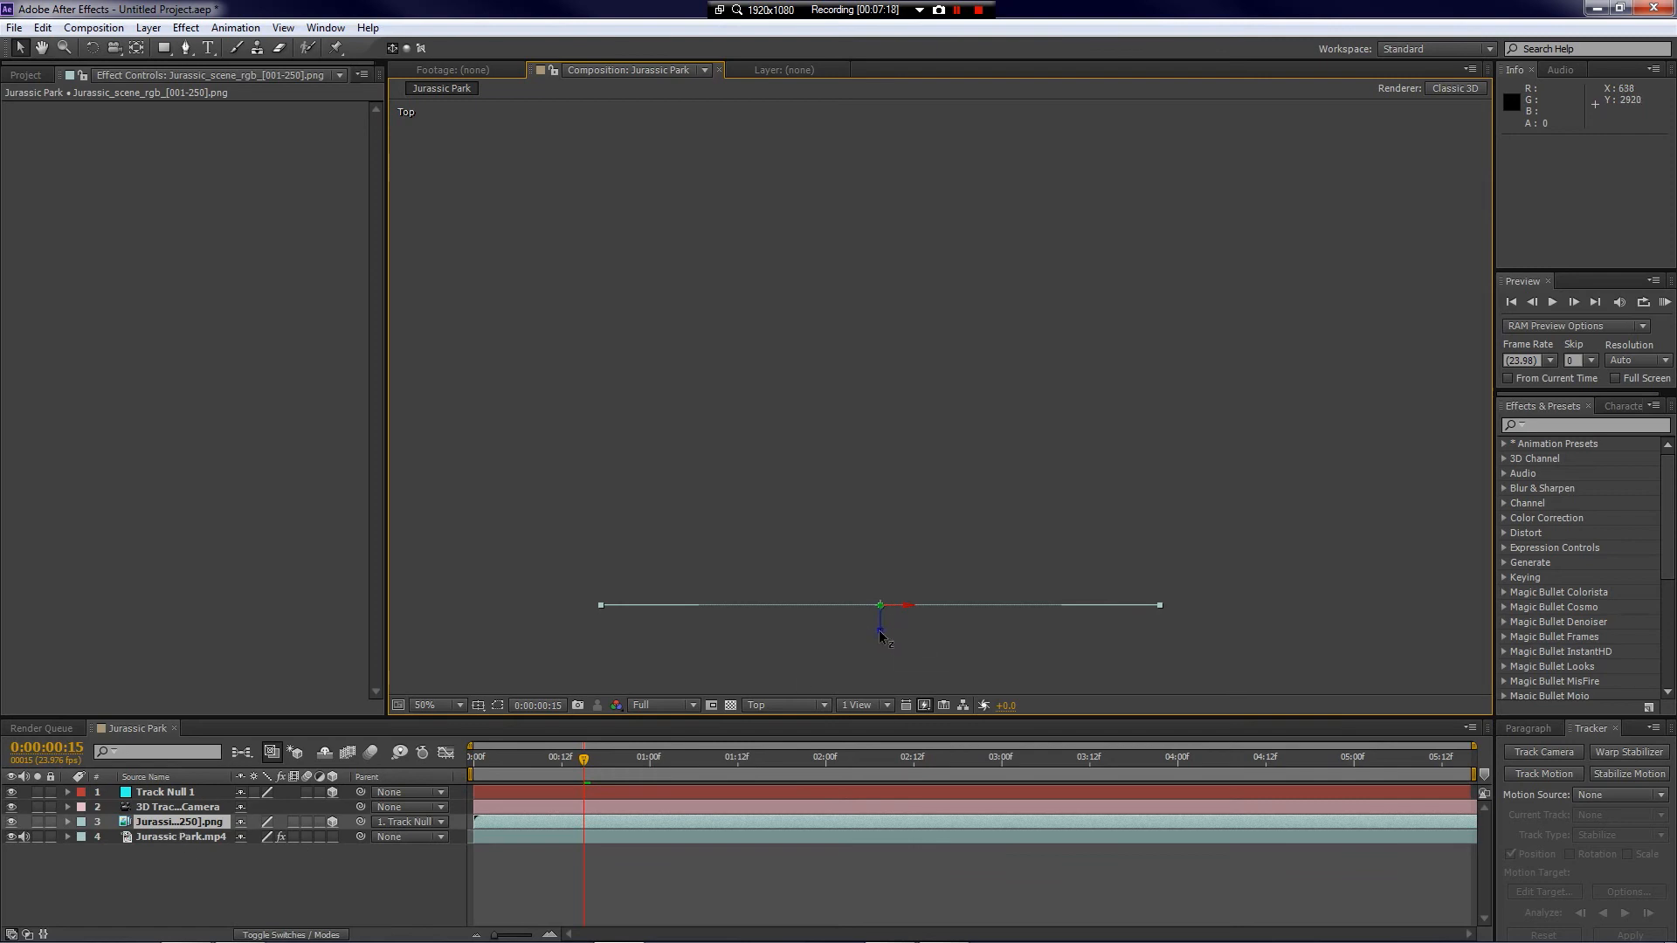
key("comma")
key("comma")
key("period")
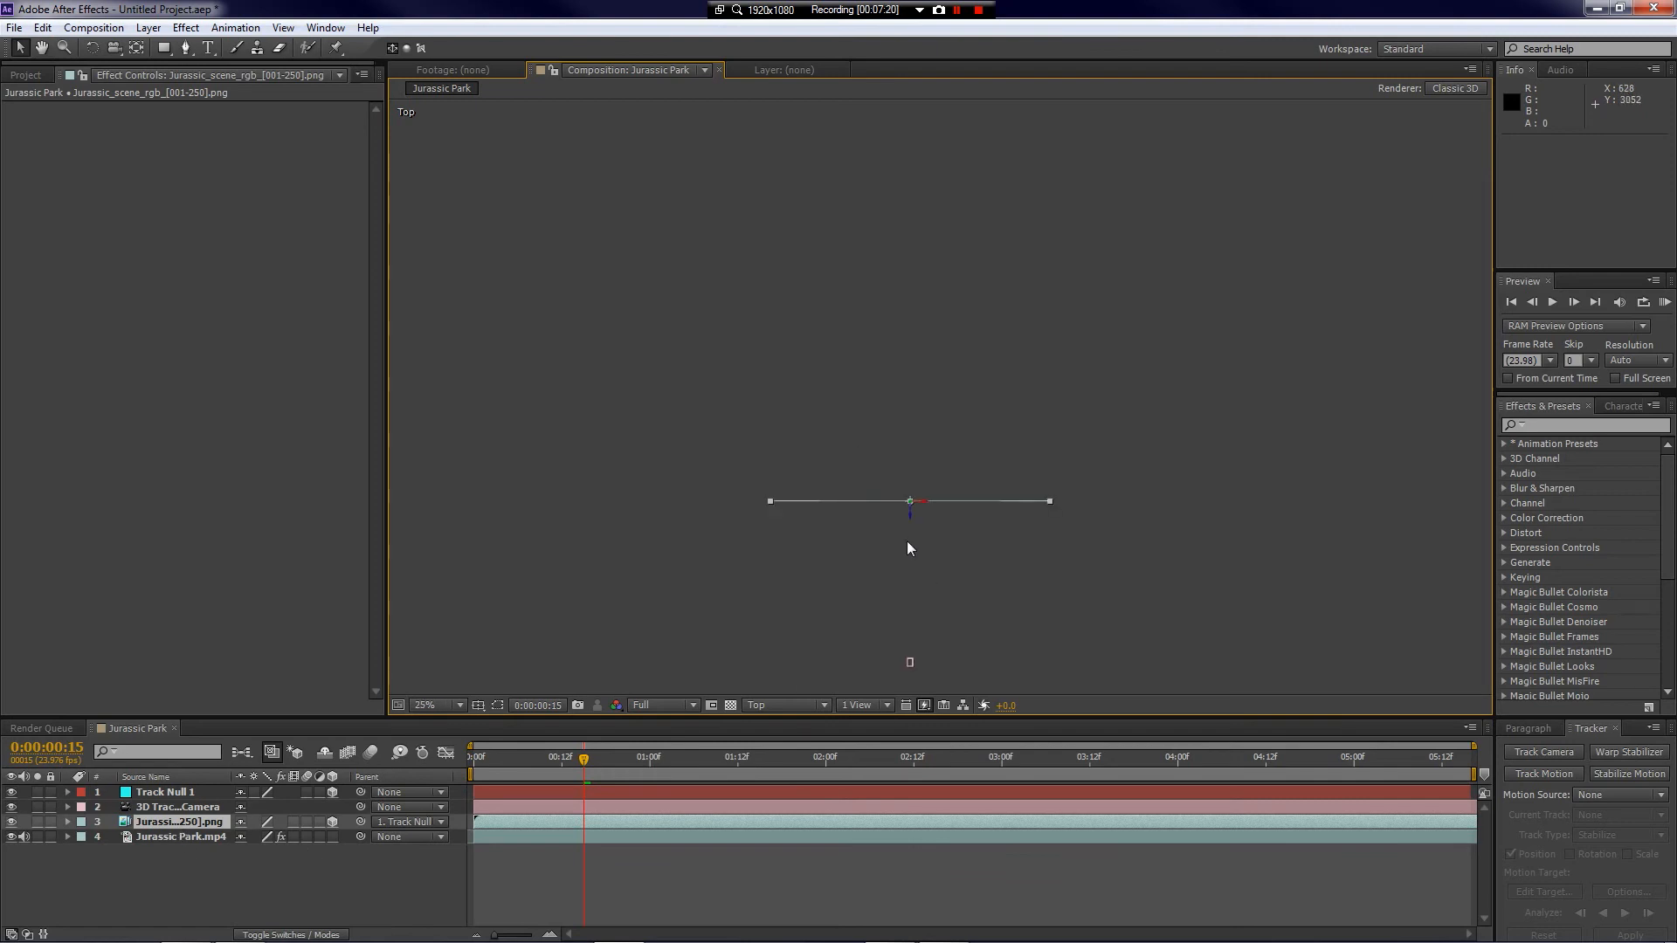
key("comma")
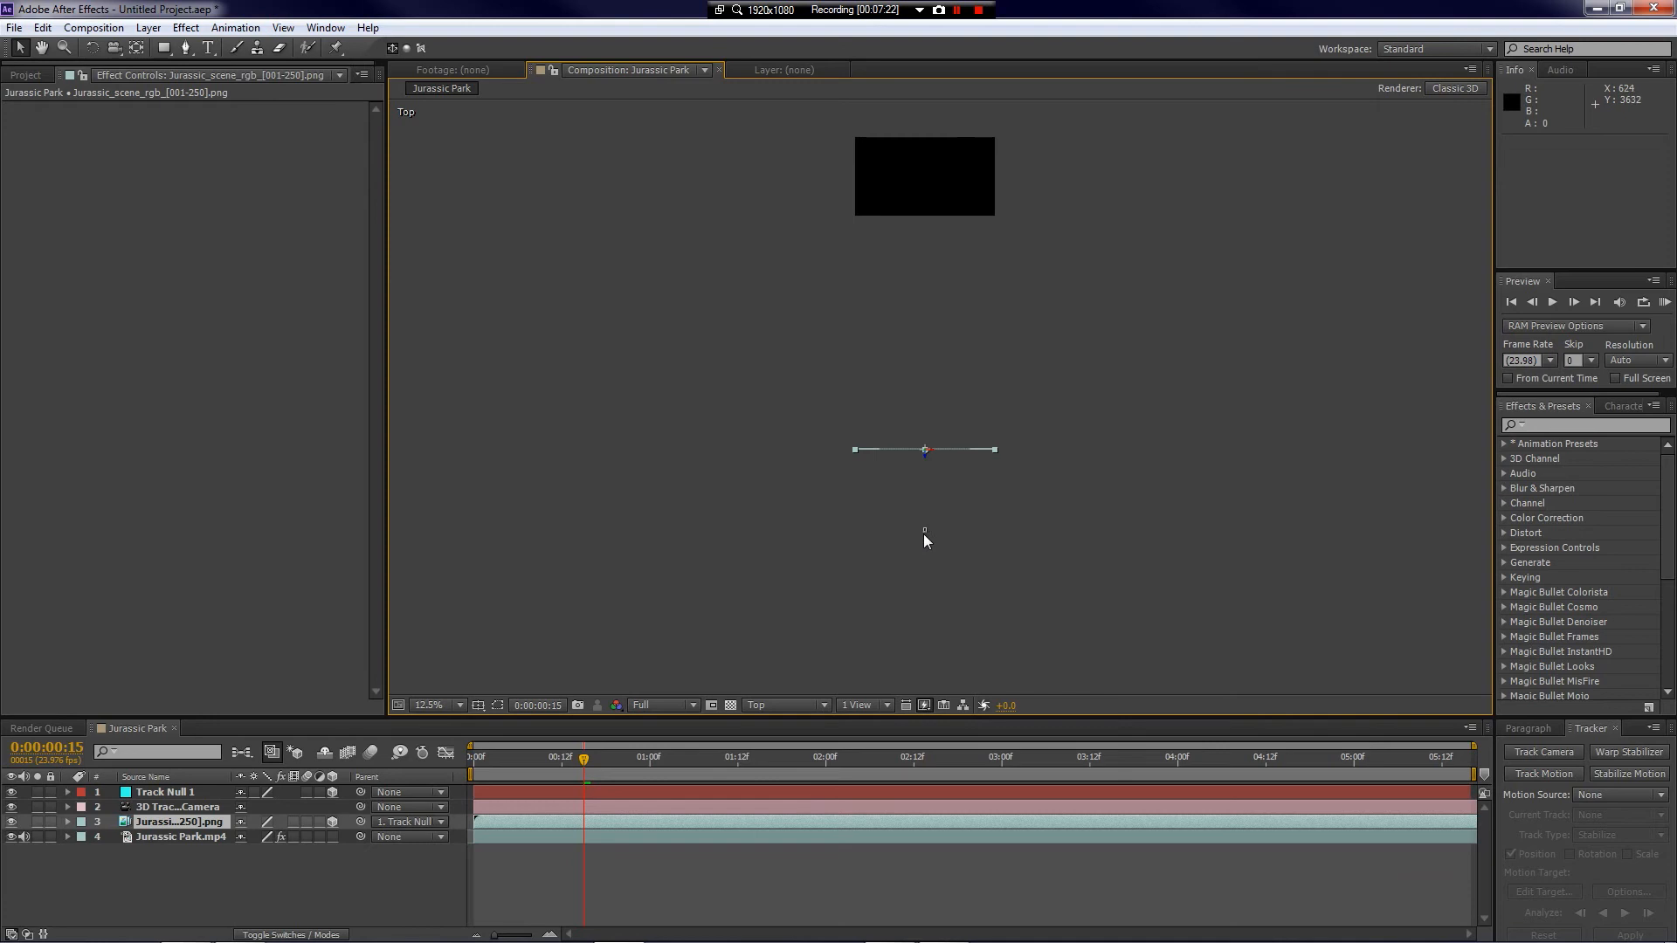
left_click(925, 529)
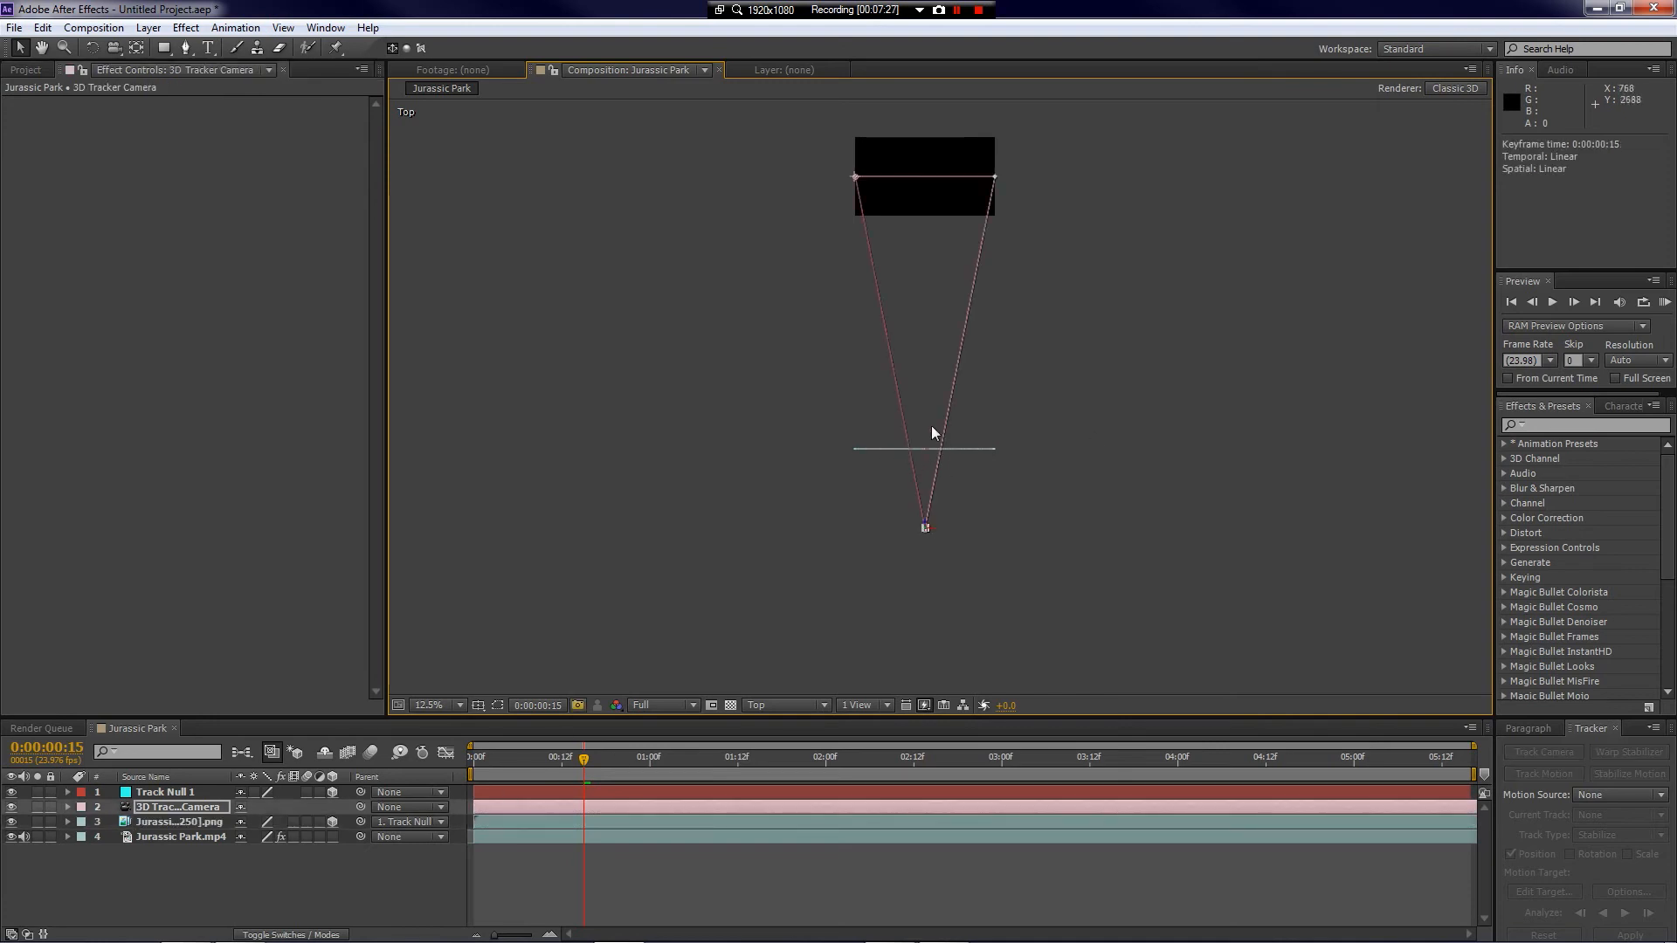
left_click(869, 460)
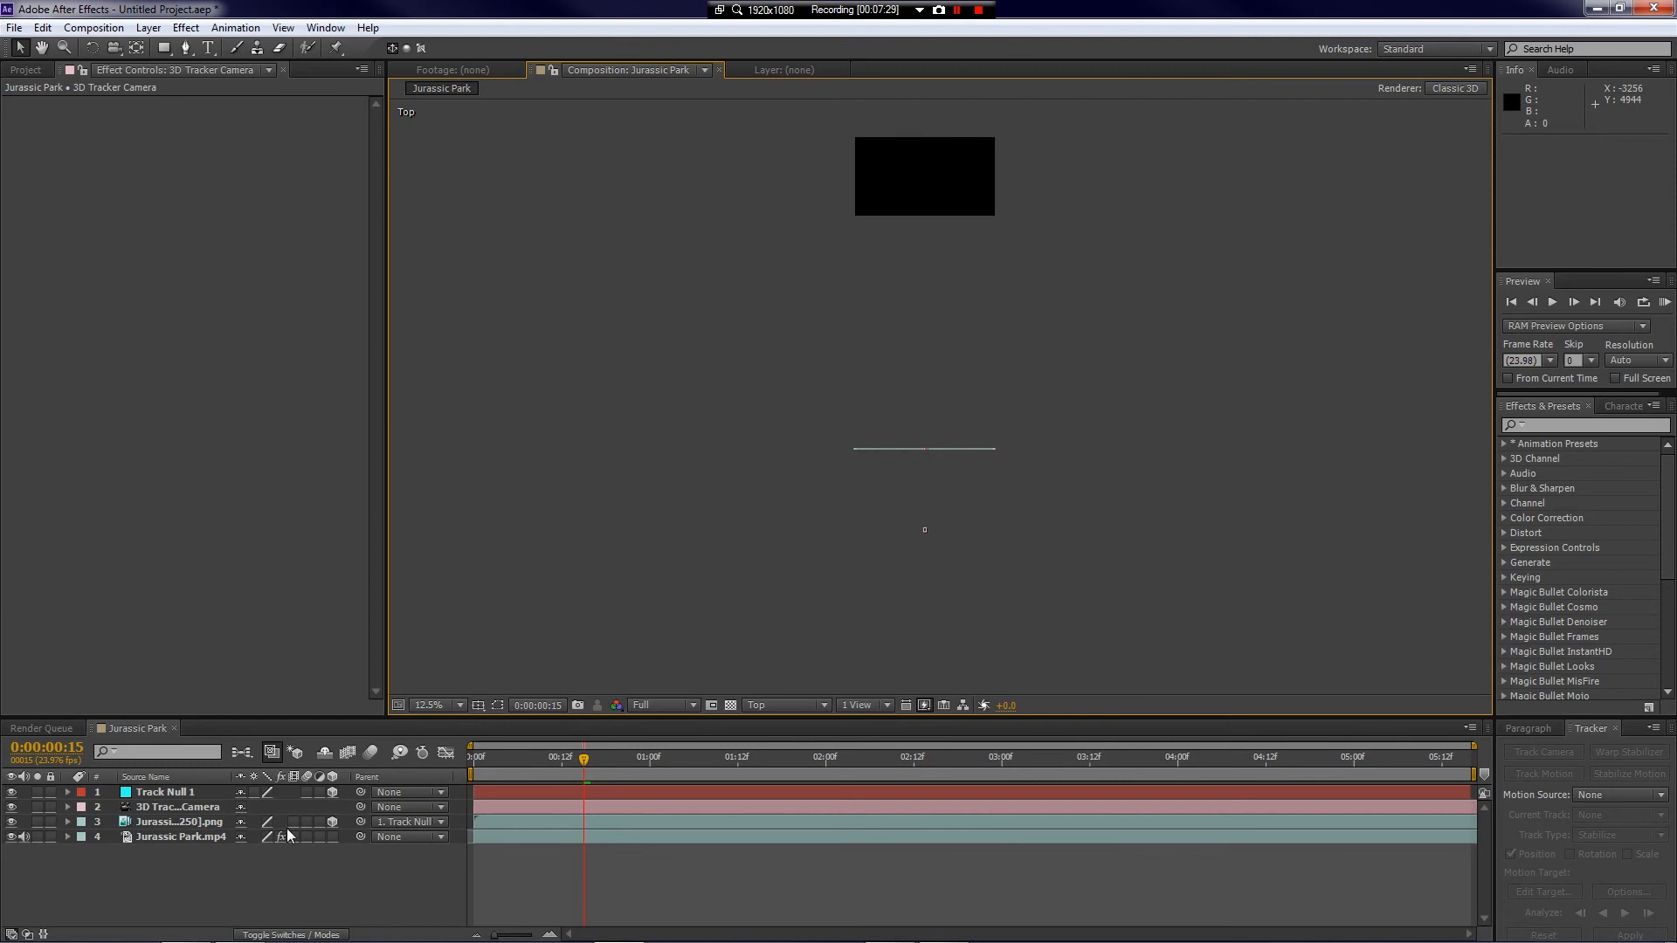
Step: Move the Jurassic_scene_rgb layer back along the Z axis to about 2488, in line with the tracker camera's far plane
left_click(157, 824)
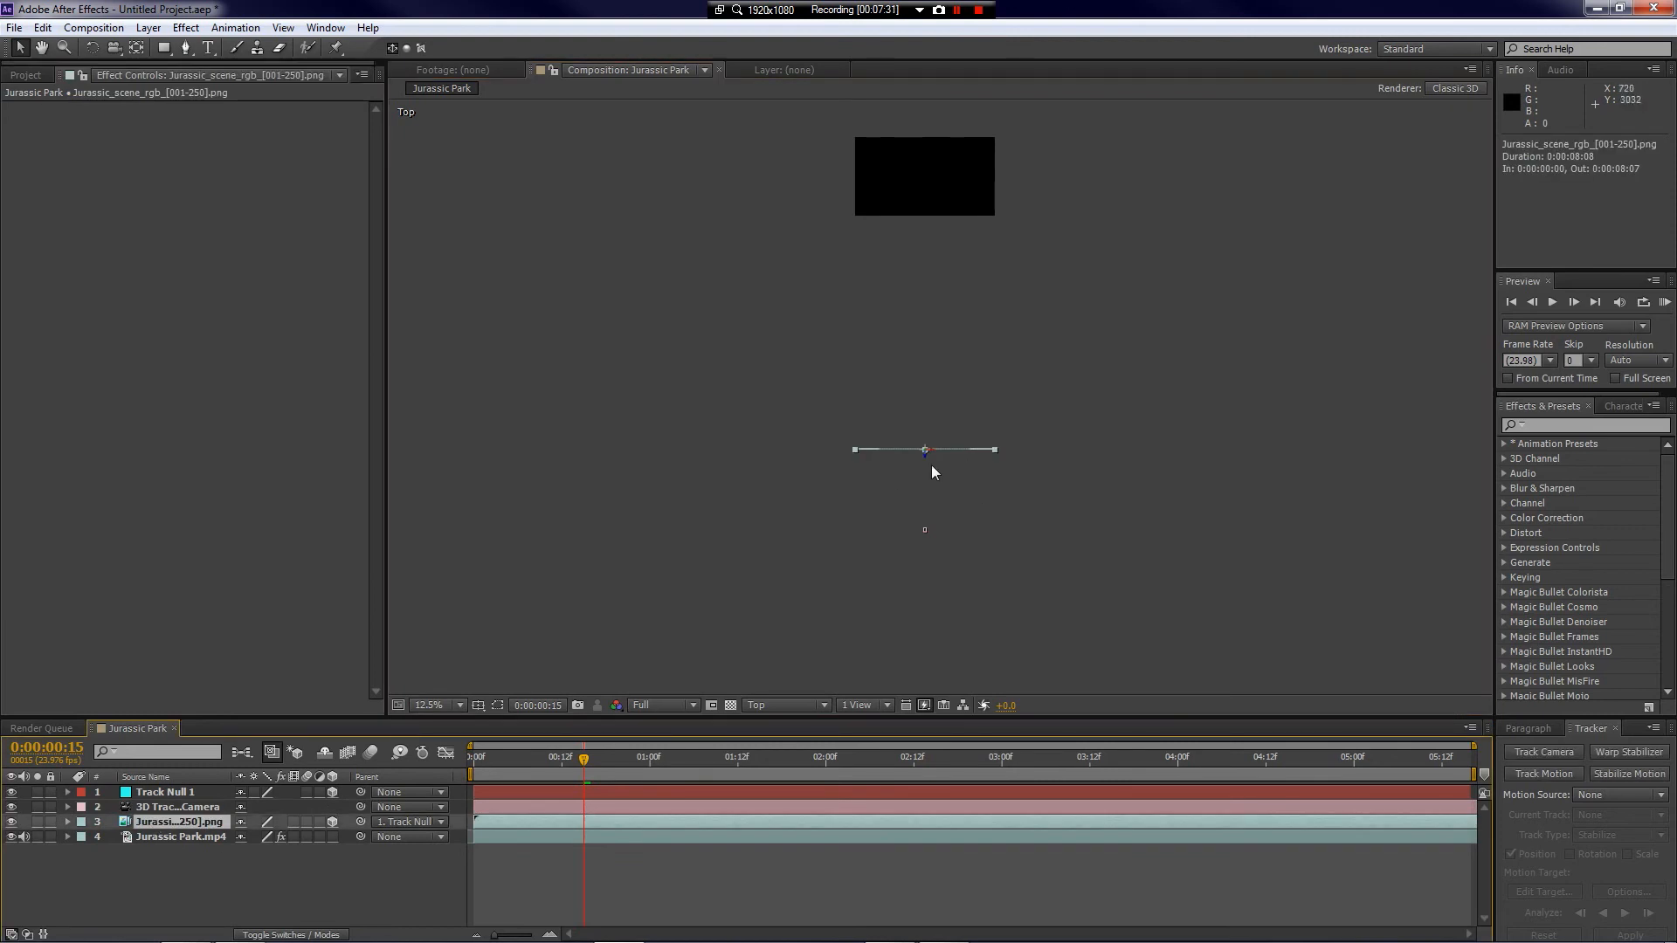
left_click_drag(926, 462, 933, 186)
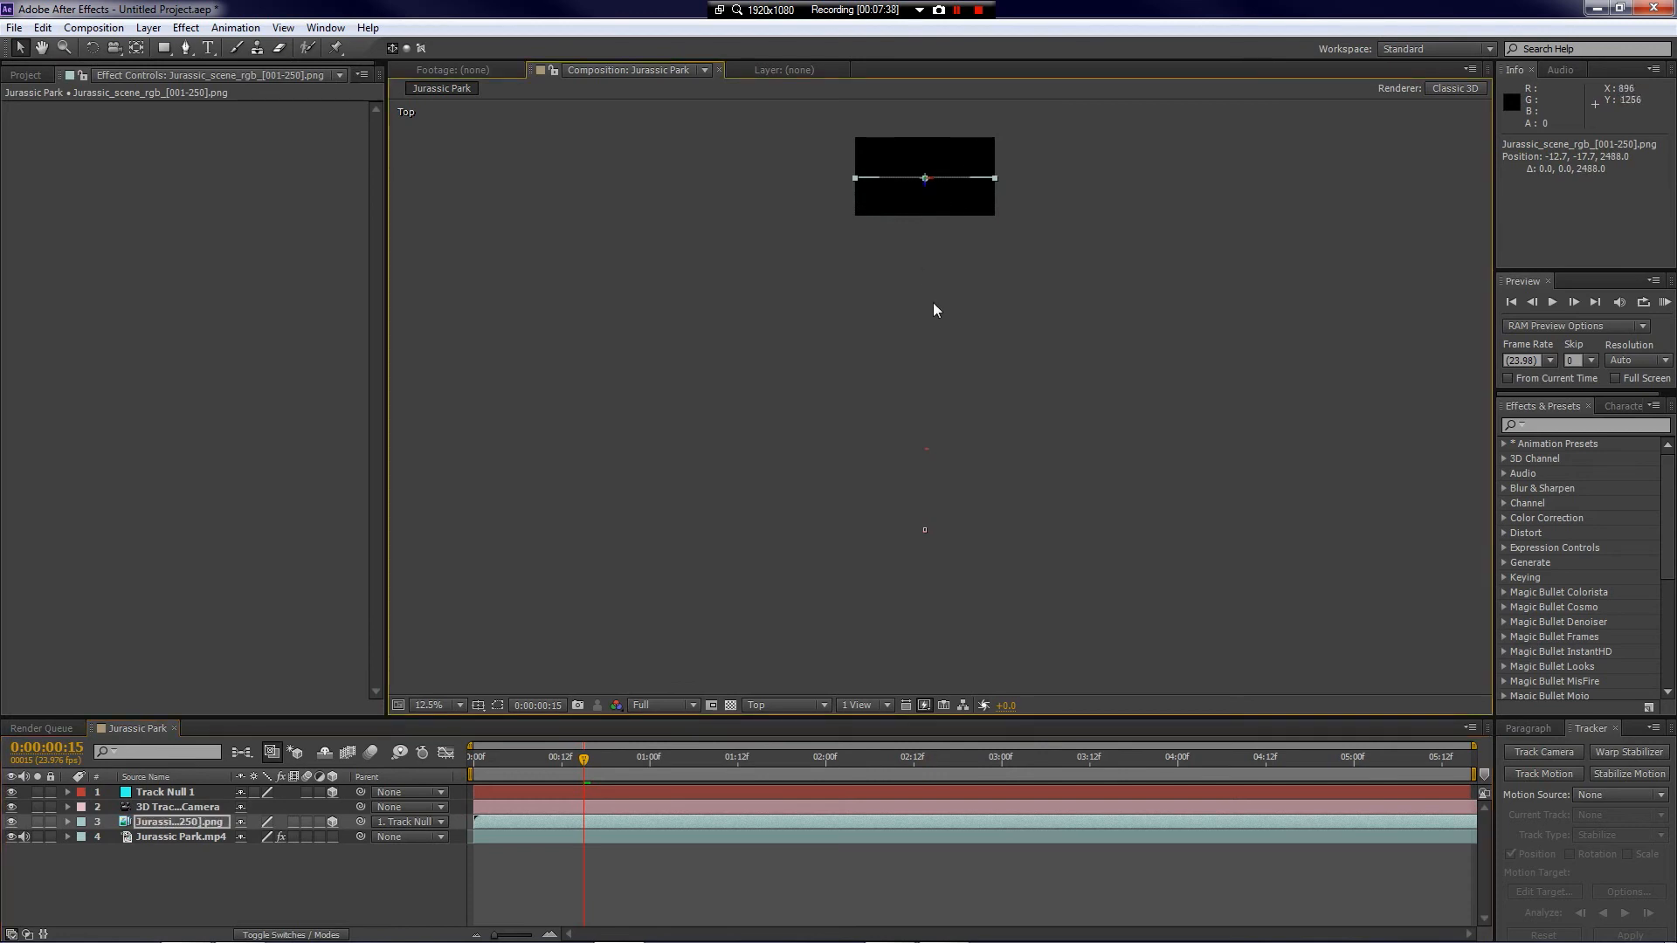
left_click(783, 706)
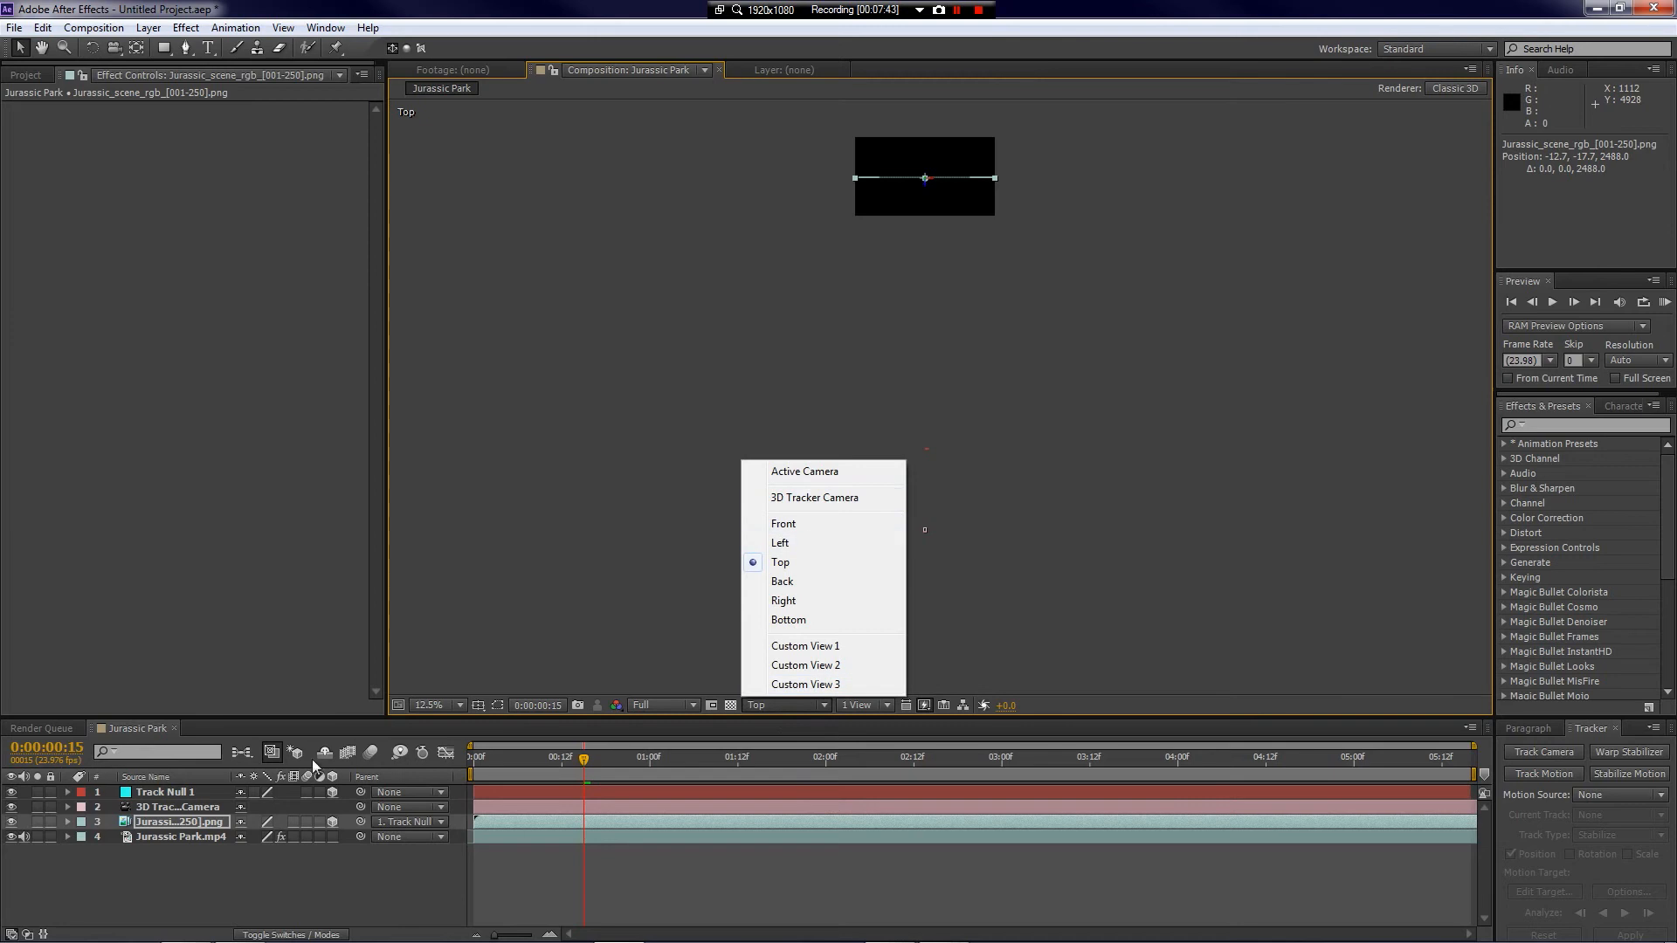
left_click(171, 808)
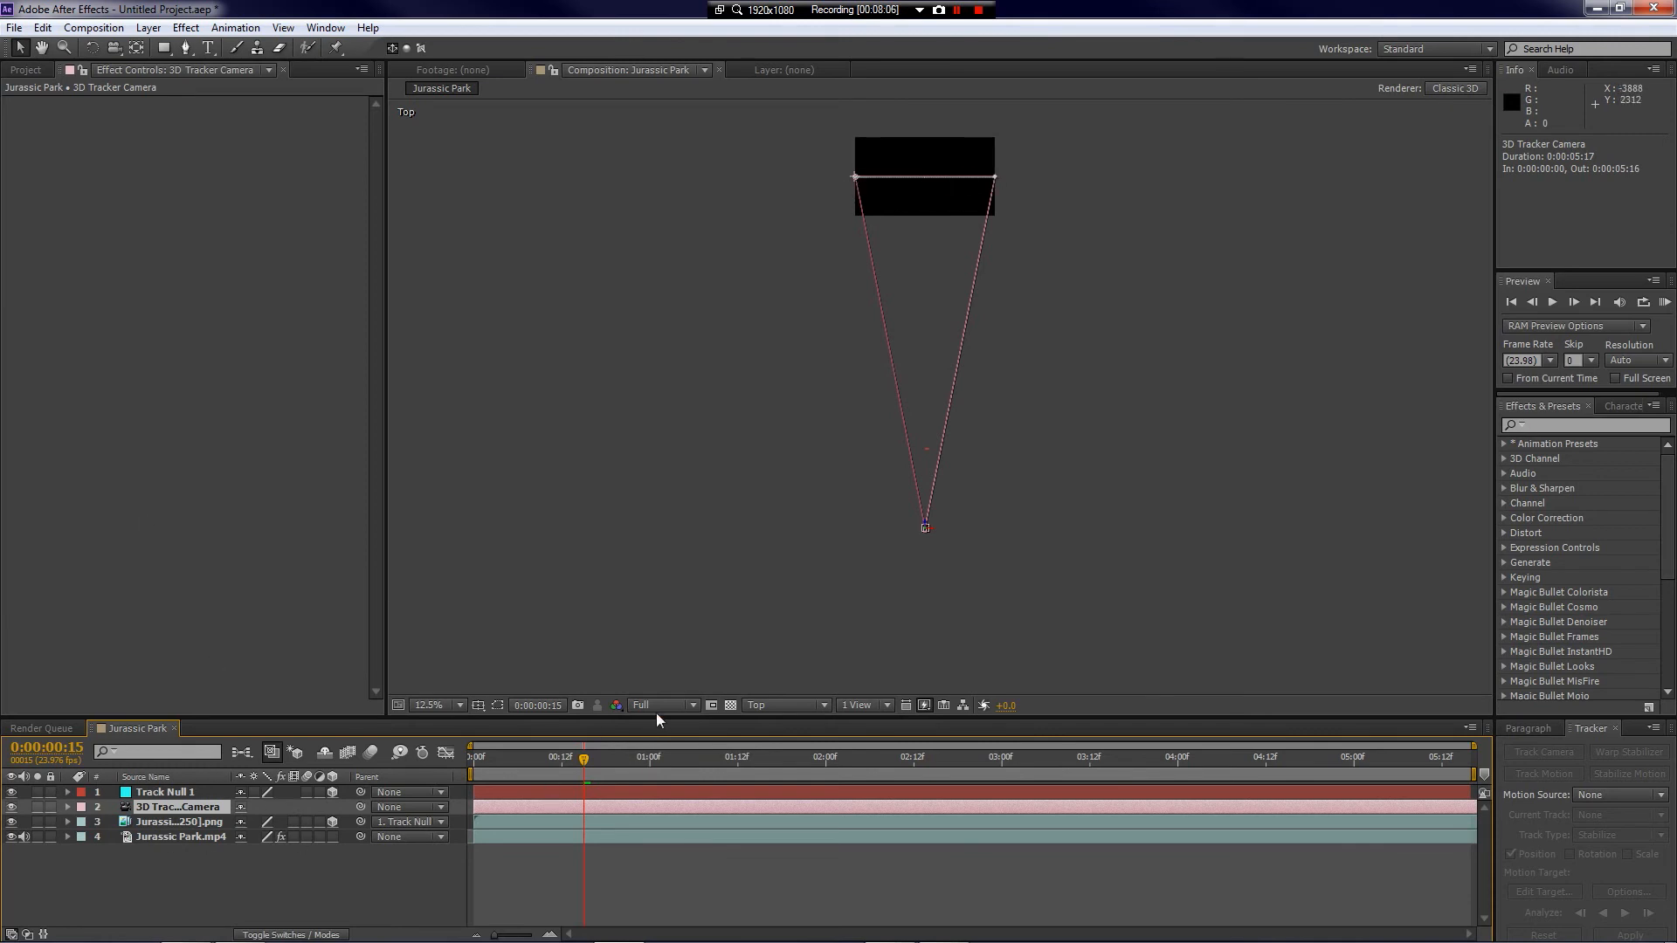
Step: Return the composition to the Active Camera view fitted to the viewer and go back to the first frame
left_click(760, 706)
left_click(802, 474)
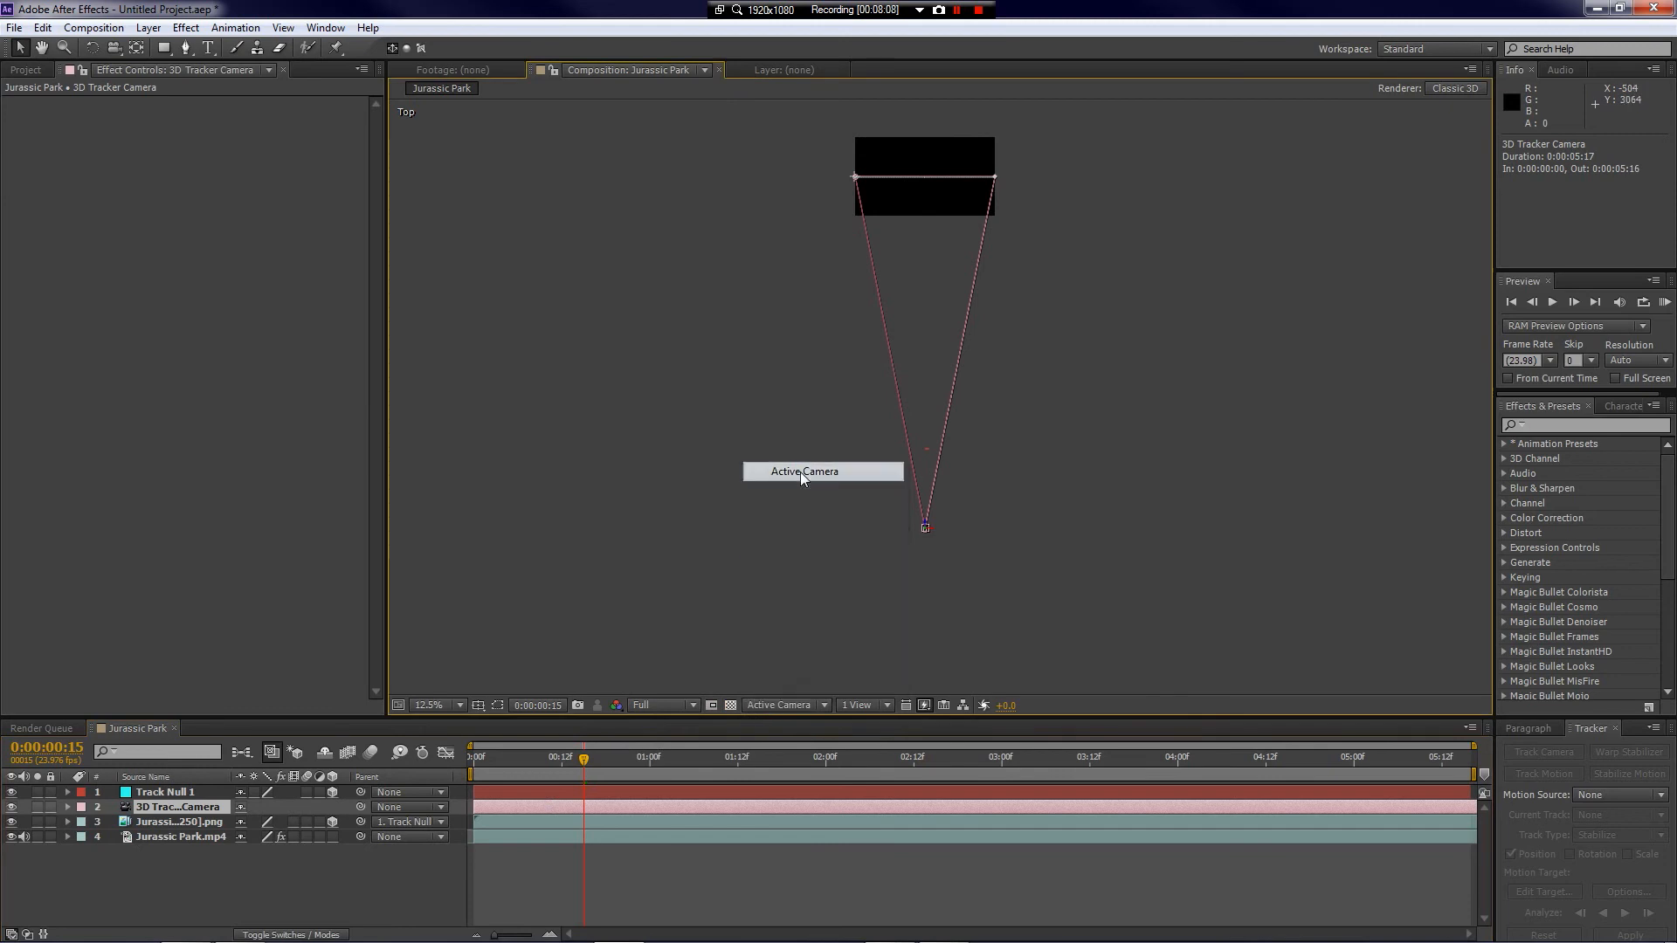
left_click(428, 706)
left_click(448, 387)
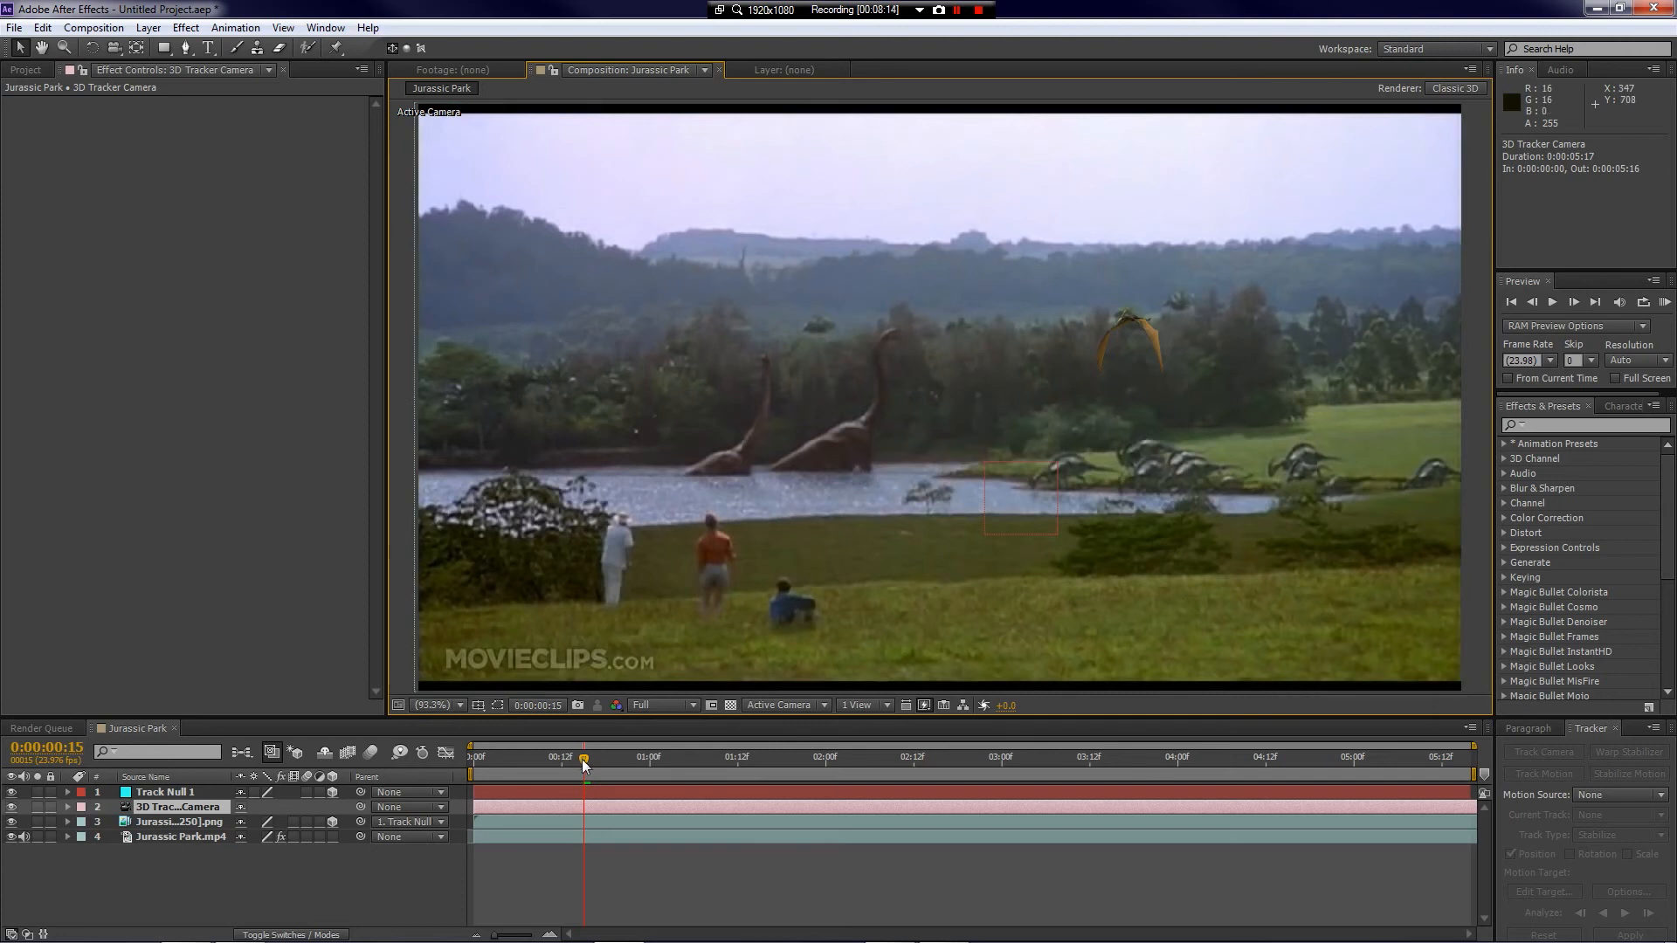
left_click_drag(585, 766, 439, 772)
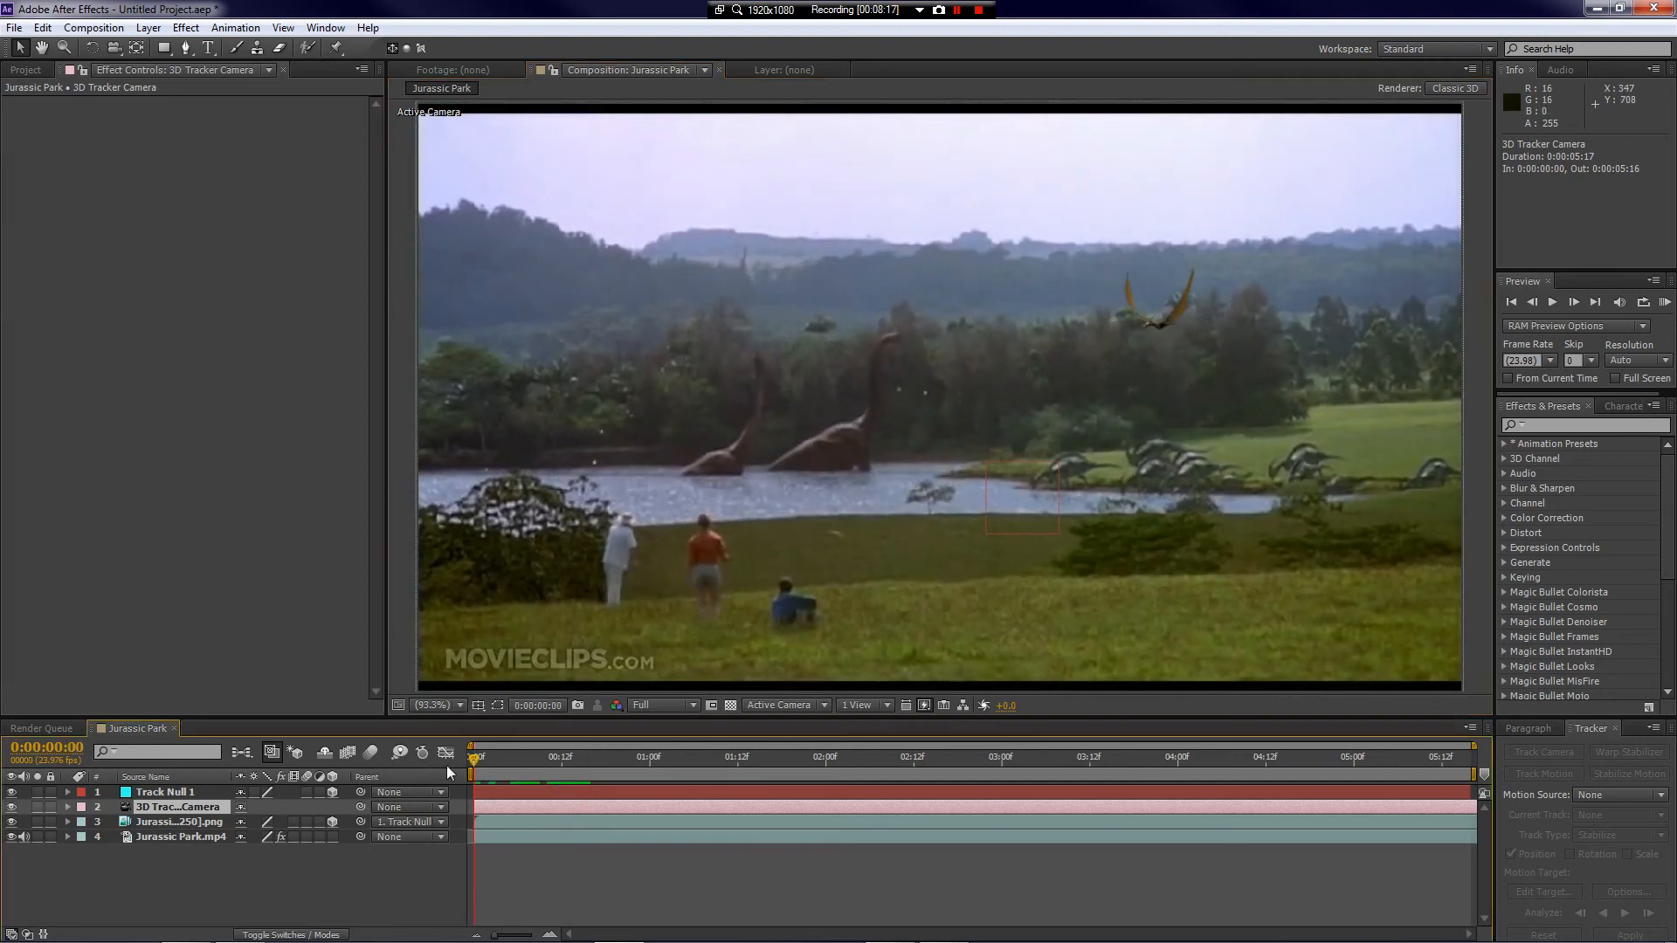
Step: Select the Jurassic_scene_rgb layer and play back the shot to check how the pterodactyl moves with the footage
scroll(844, 476, "down", 1)
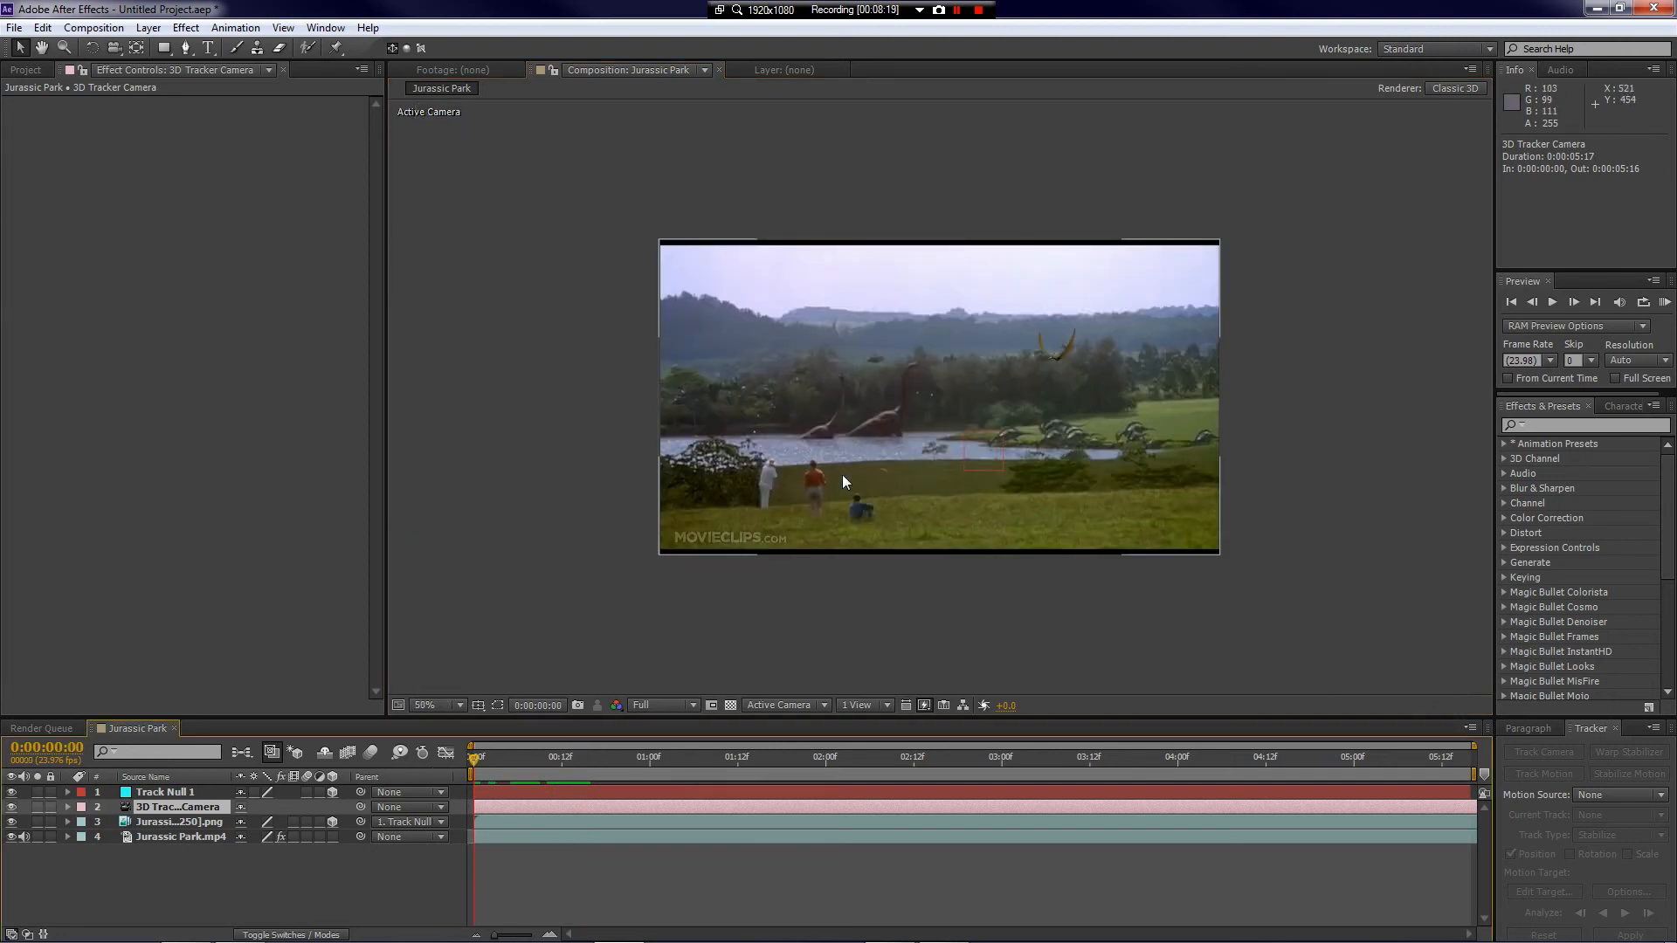
left_click(153, 823)
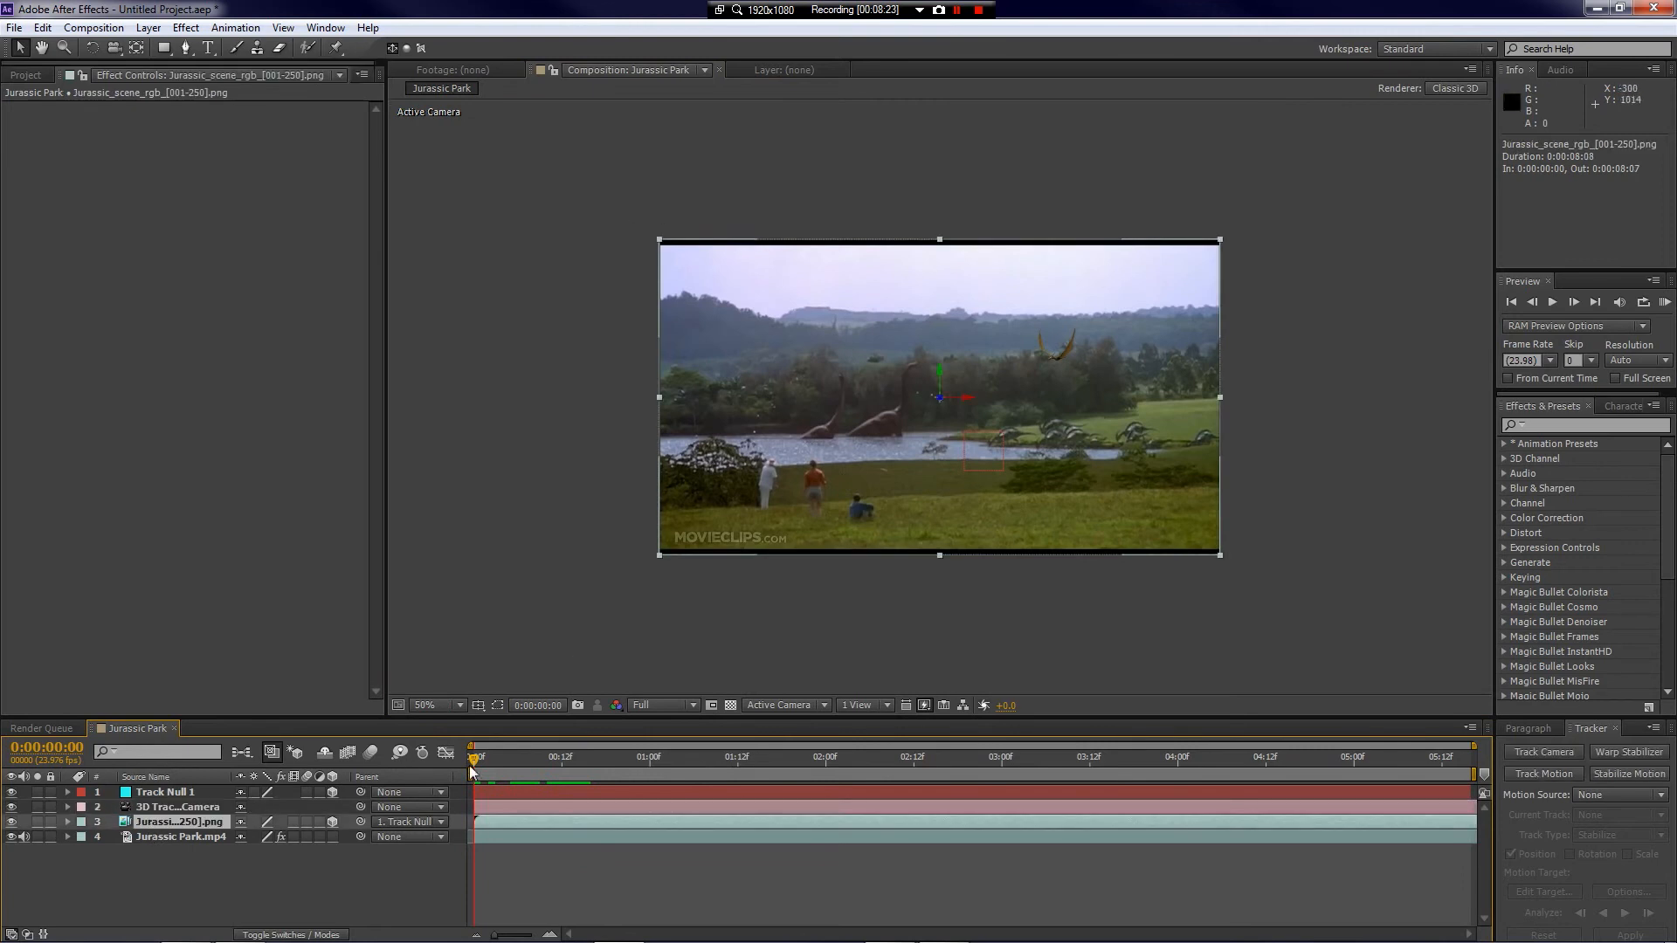
mouse_move(477, 761)
left_mouse_down()
mouse_move(524, 762)
mouse_move(510, 762)
left_mouse_up()
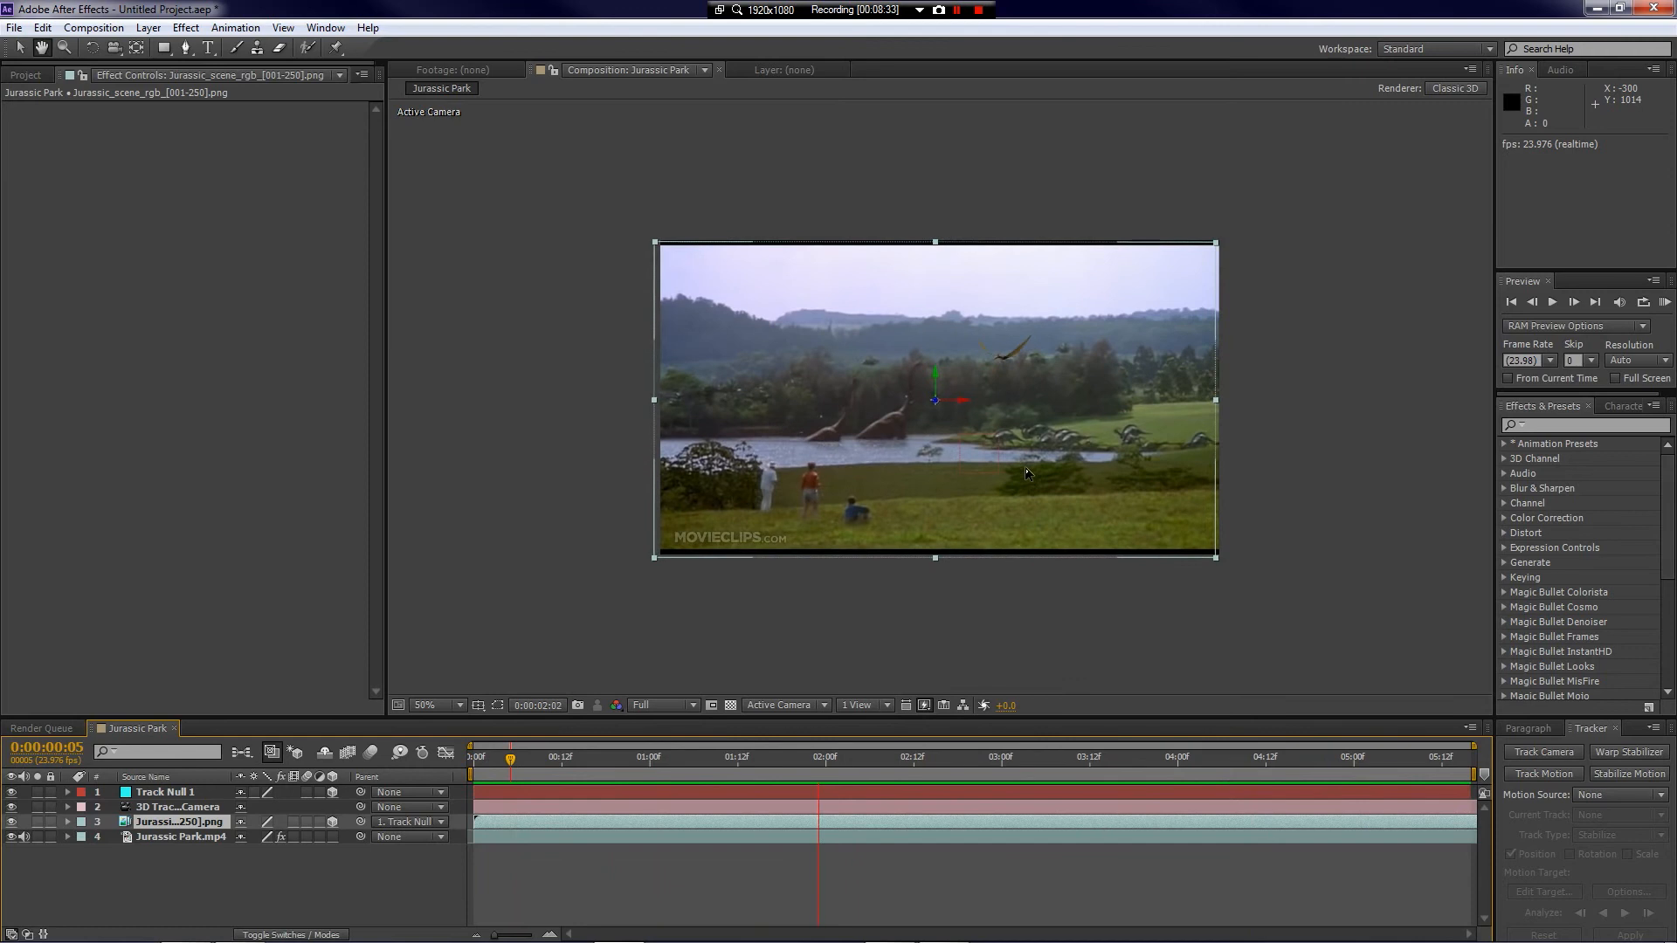
key("space")
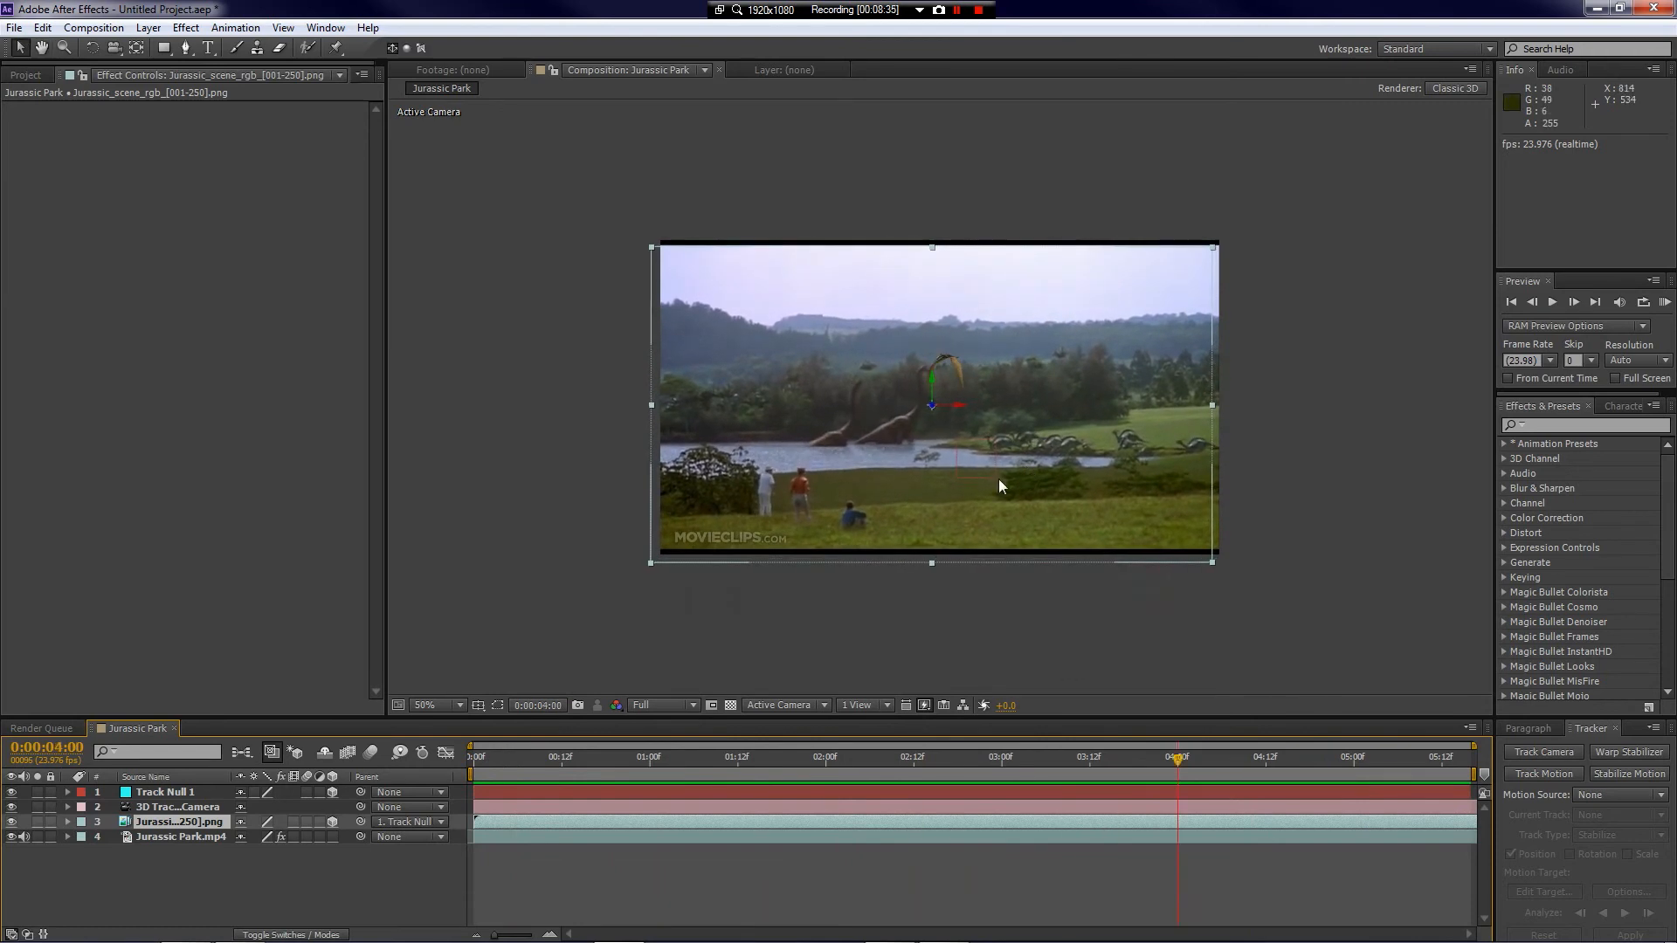
key("period")
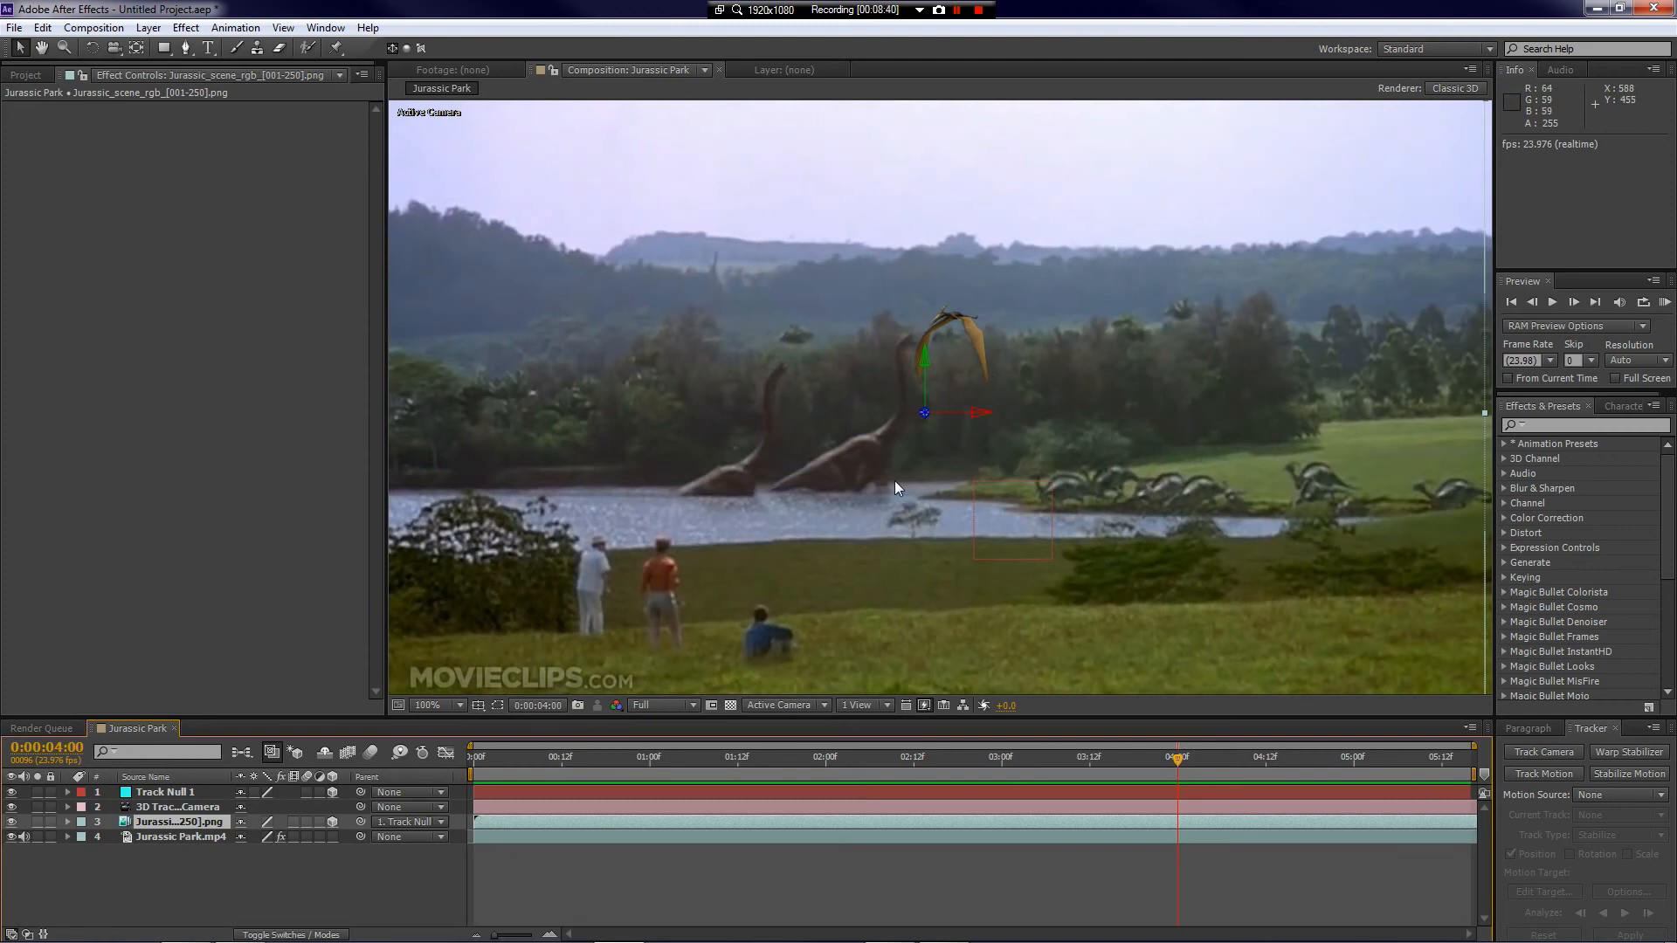
key("space")
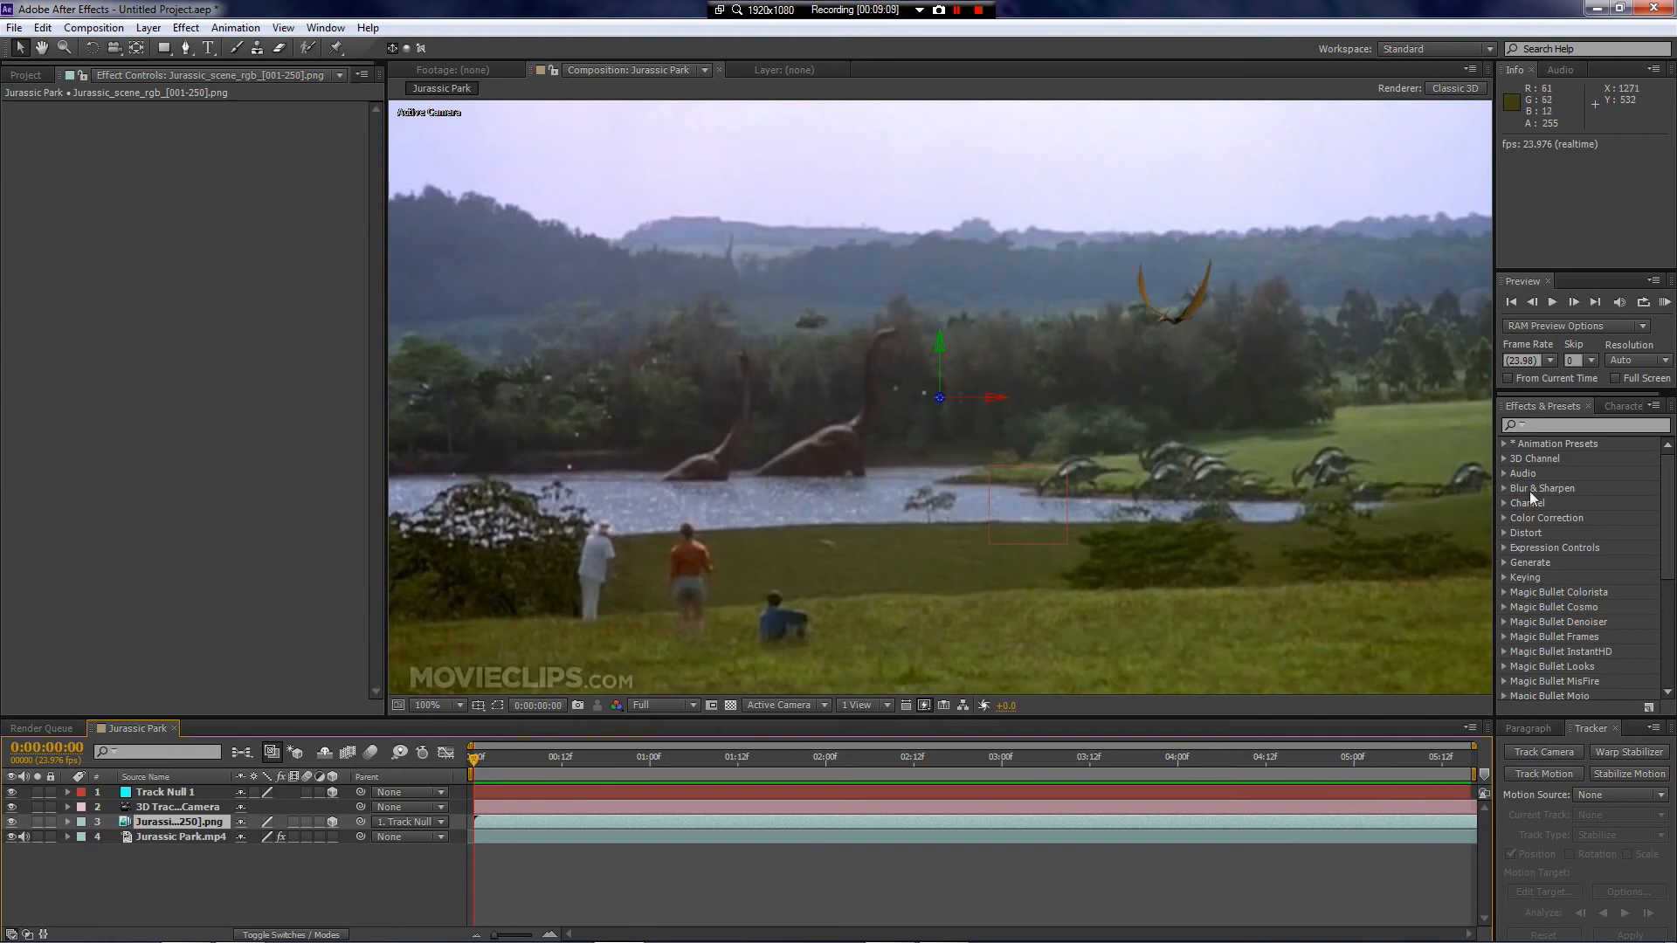
Step: Search the effects for "radial" and apply CC Radial Blur to the Jurassic_scene_rgb layer
left_click(1544, 426)
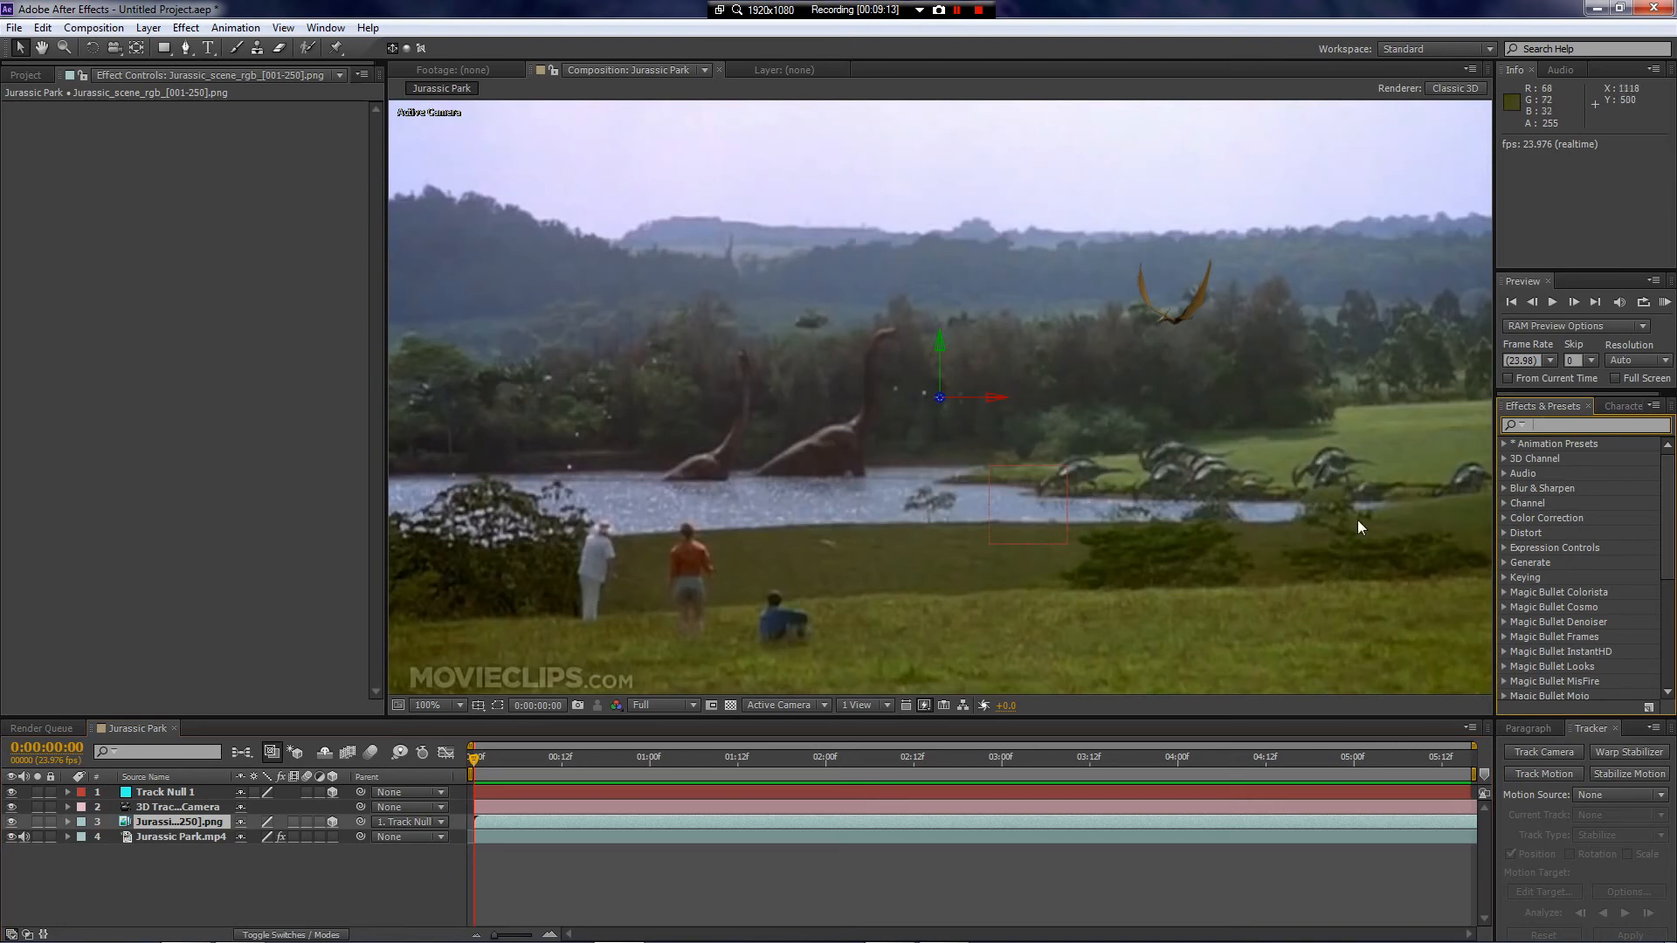
type("radial")
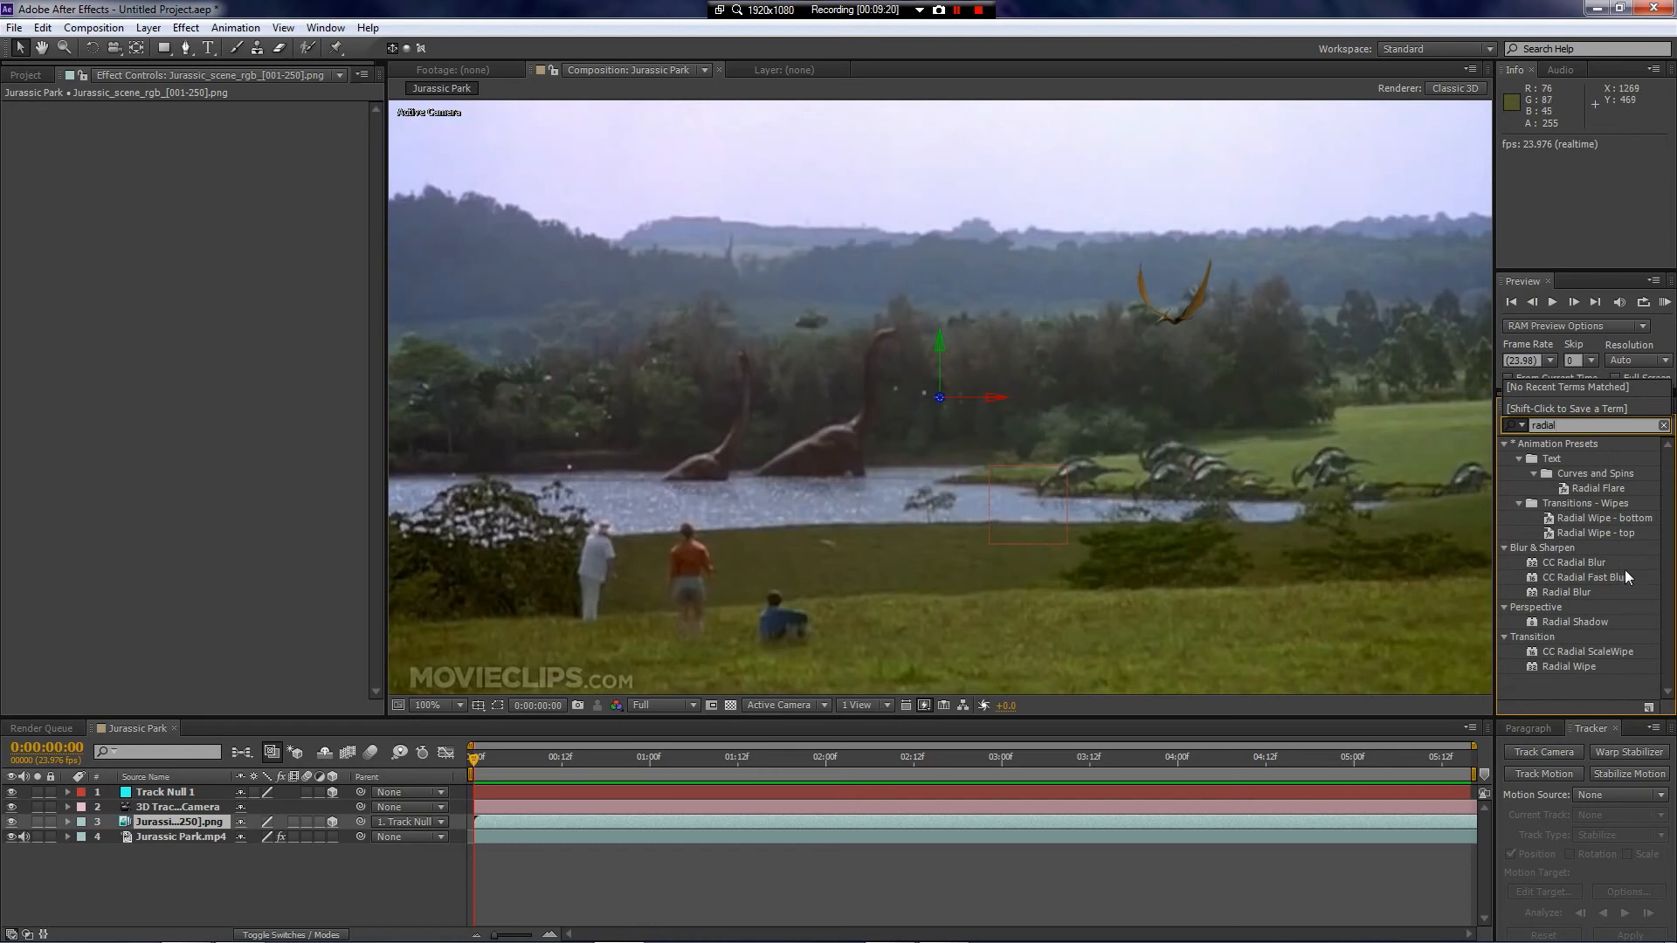
left_click(1549, 566)
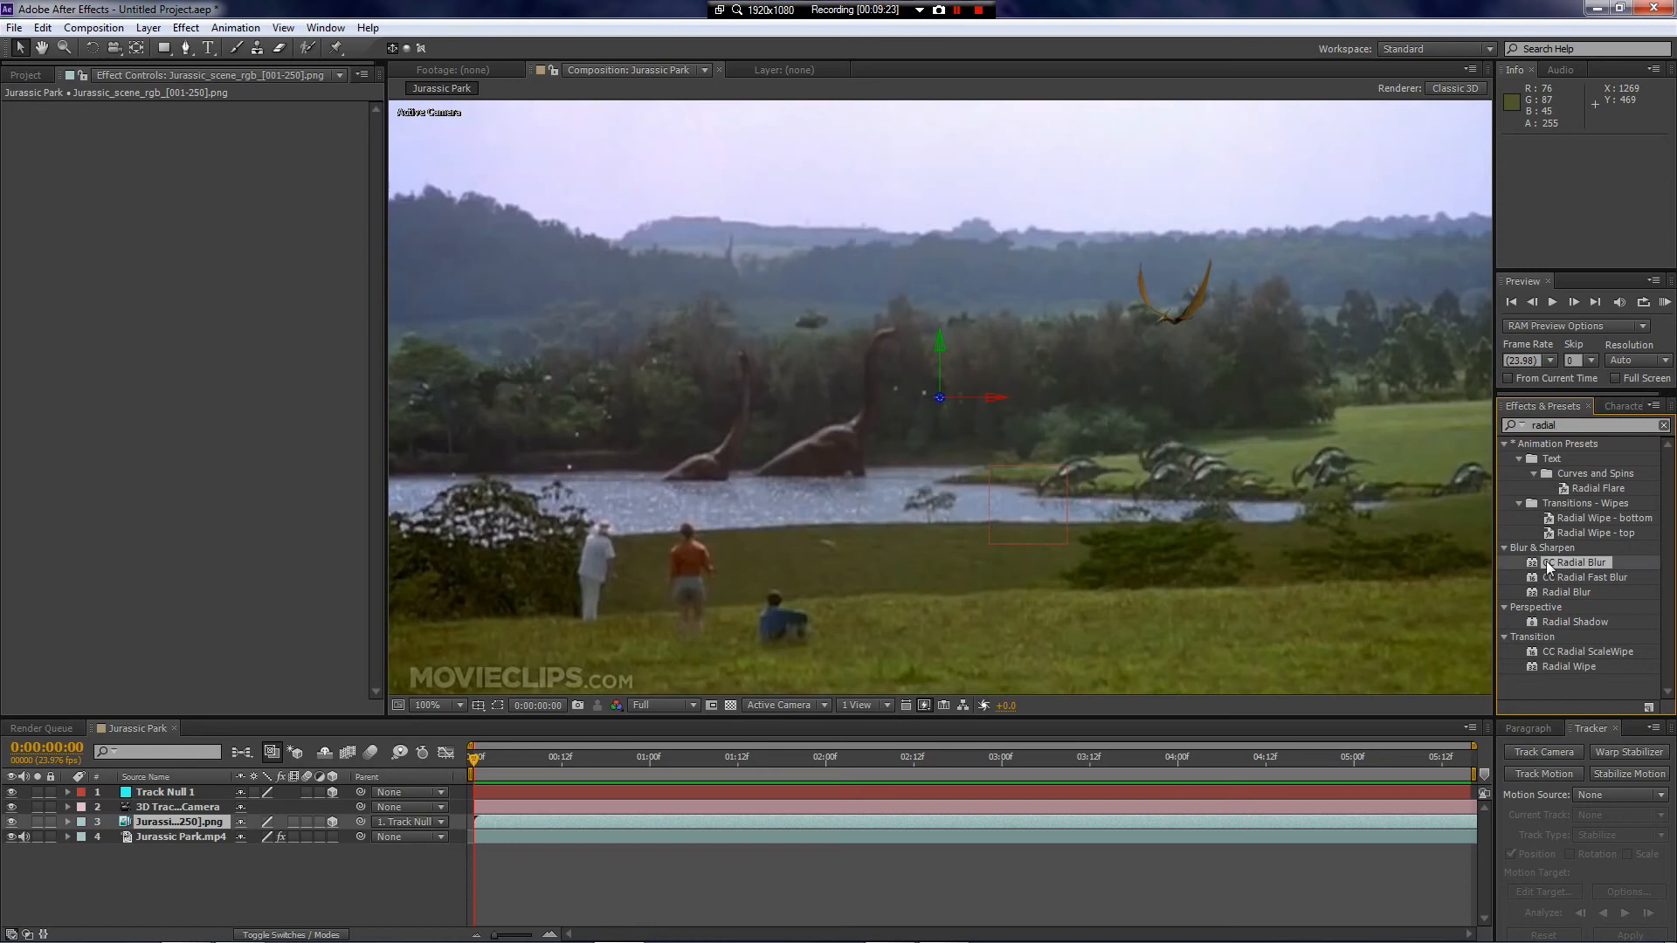
left_click_drag(1549, 567, 872, 820)
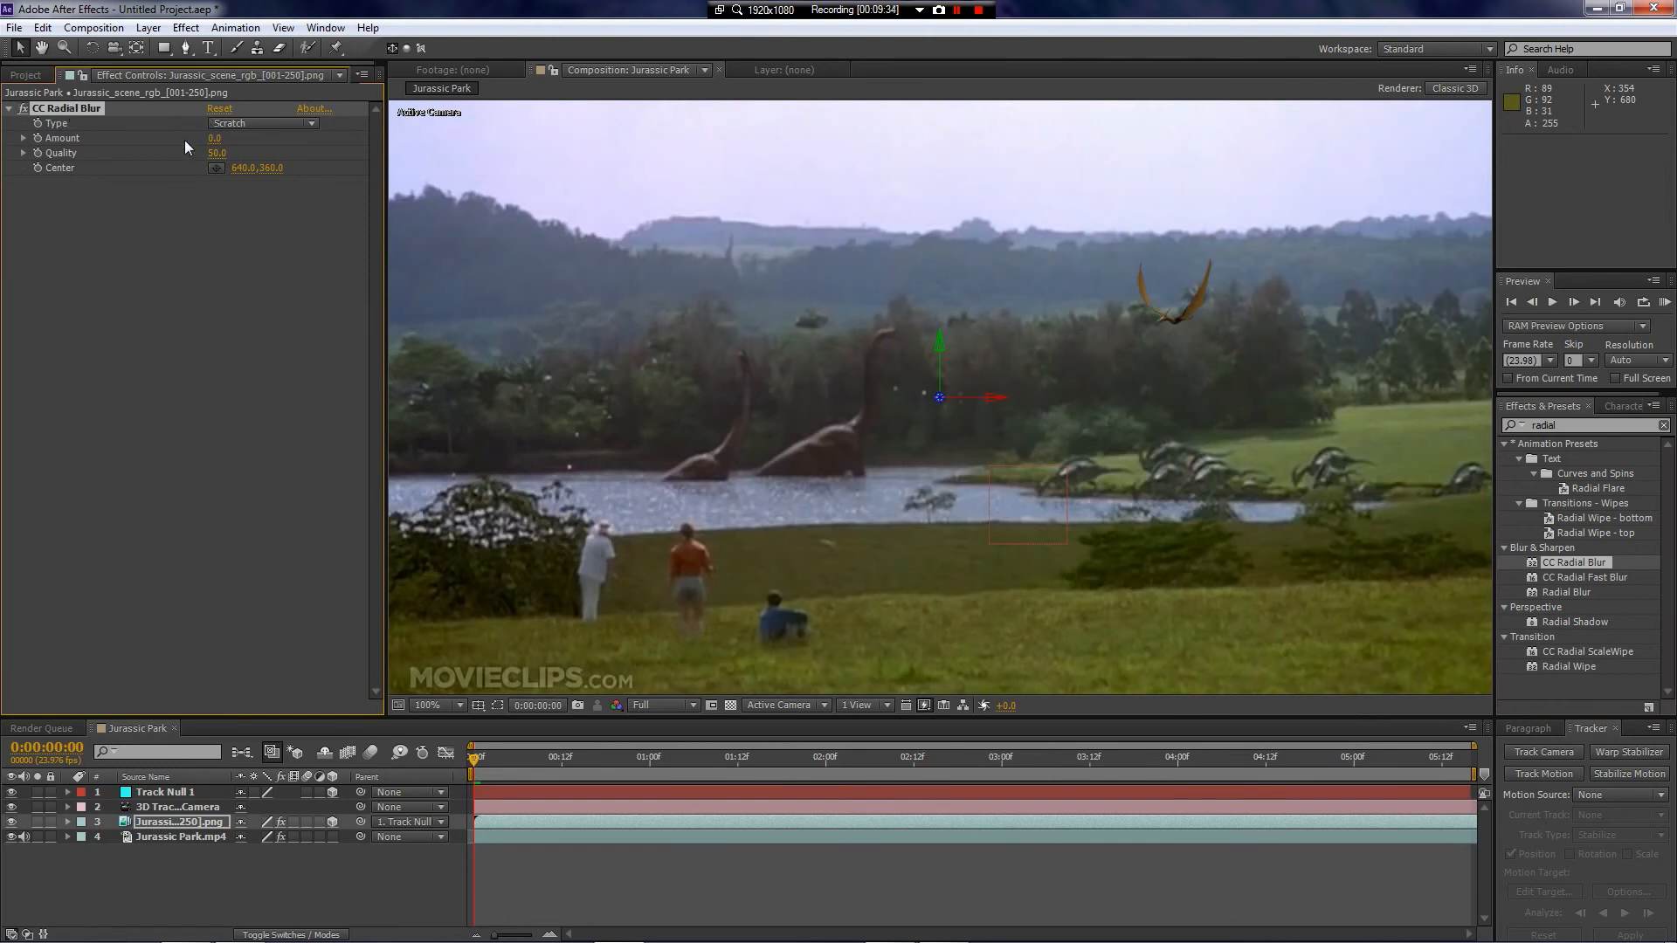
Step: Replace CC Radial Blur with Radial Blur on the Jurassic_scene_rgb layer and place its centre on the pterodactyl's body at about 897, 268
key("Delete")
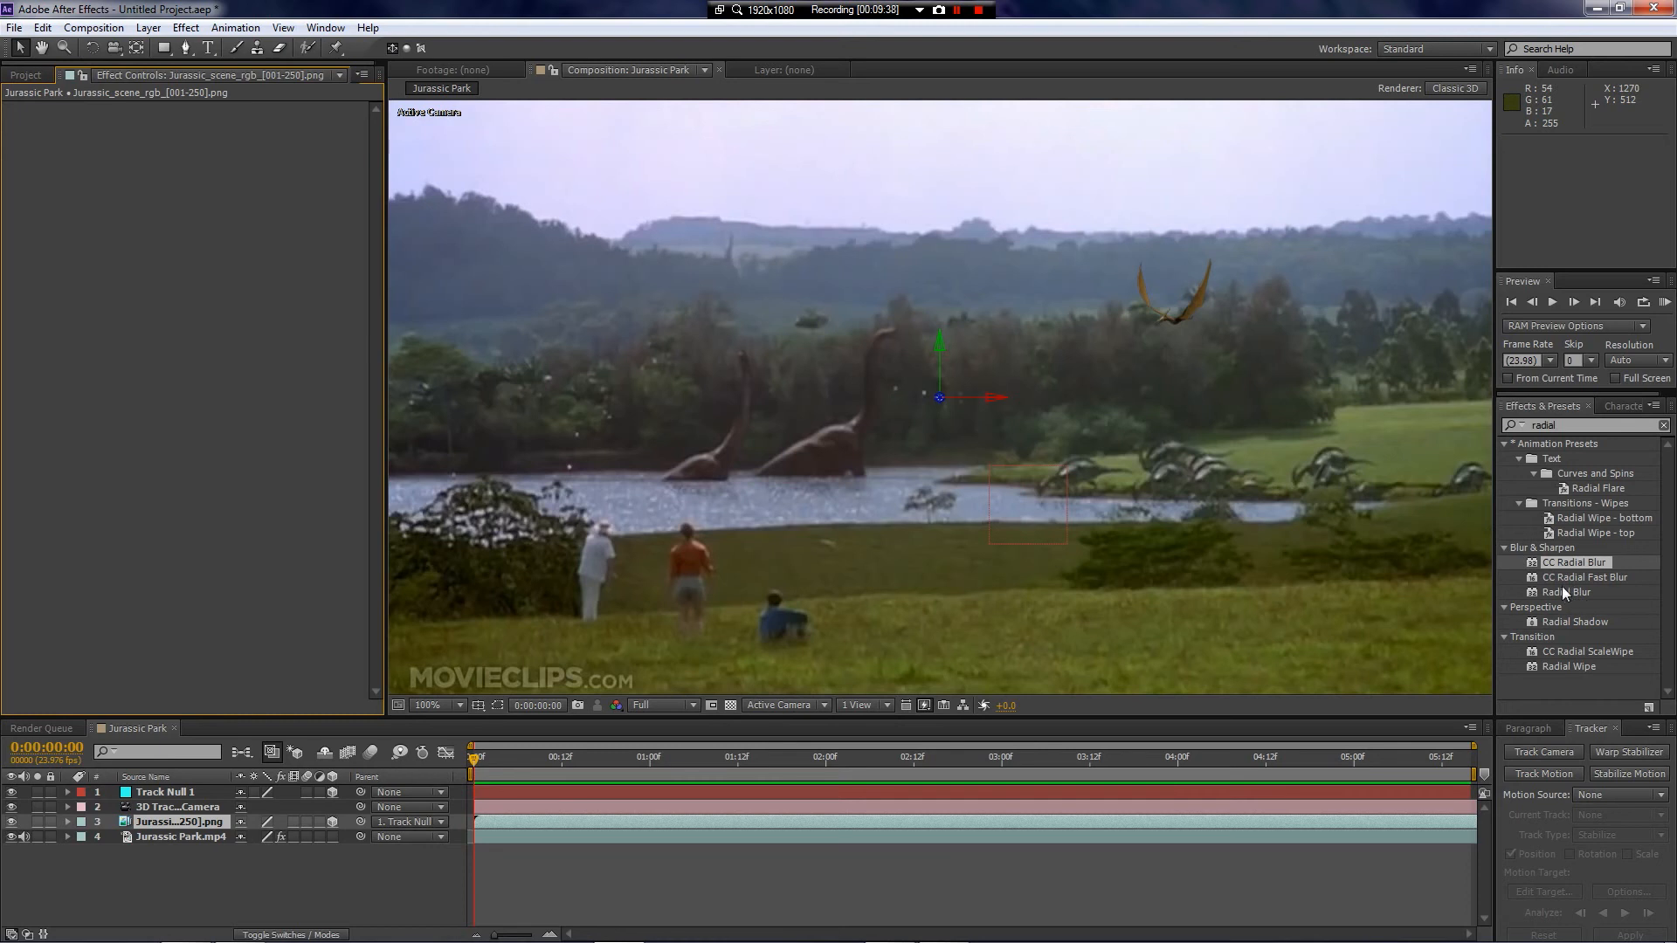
left_click_drag(1562, 591, 548, 827)
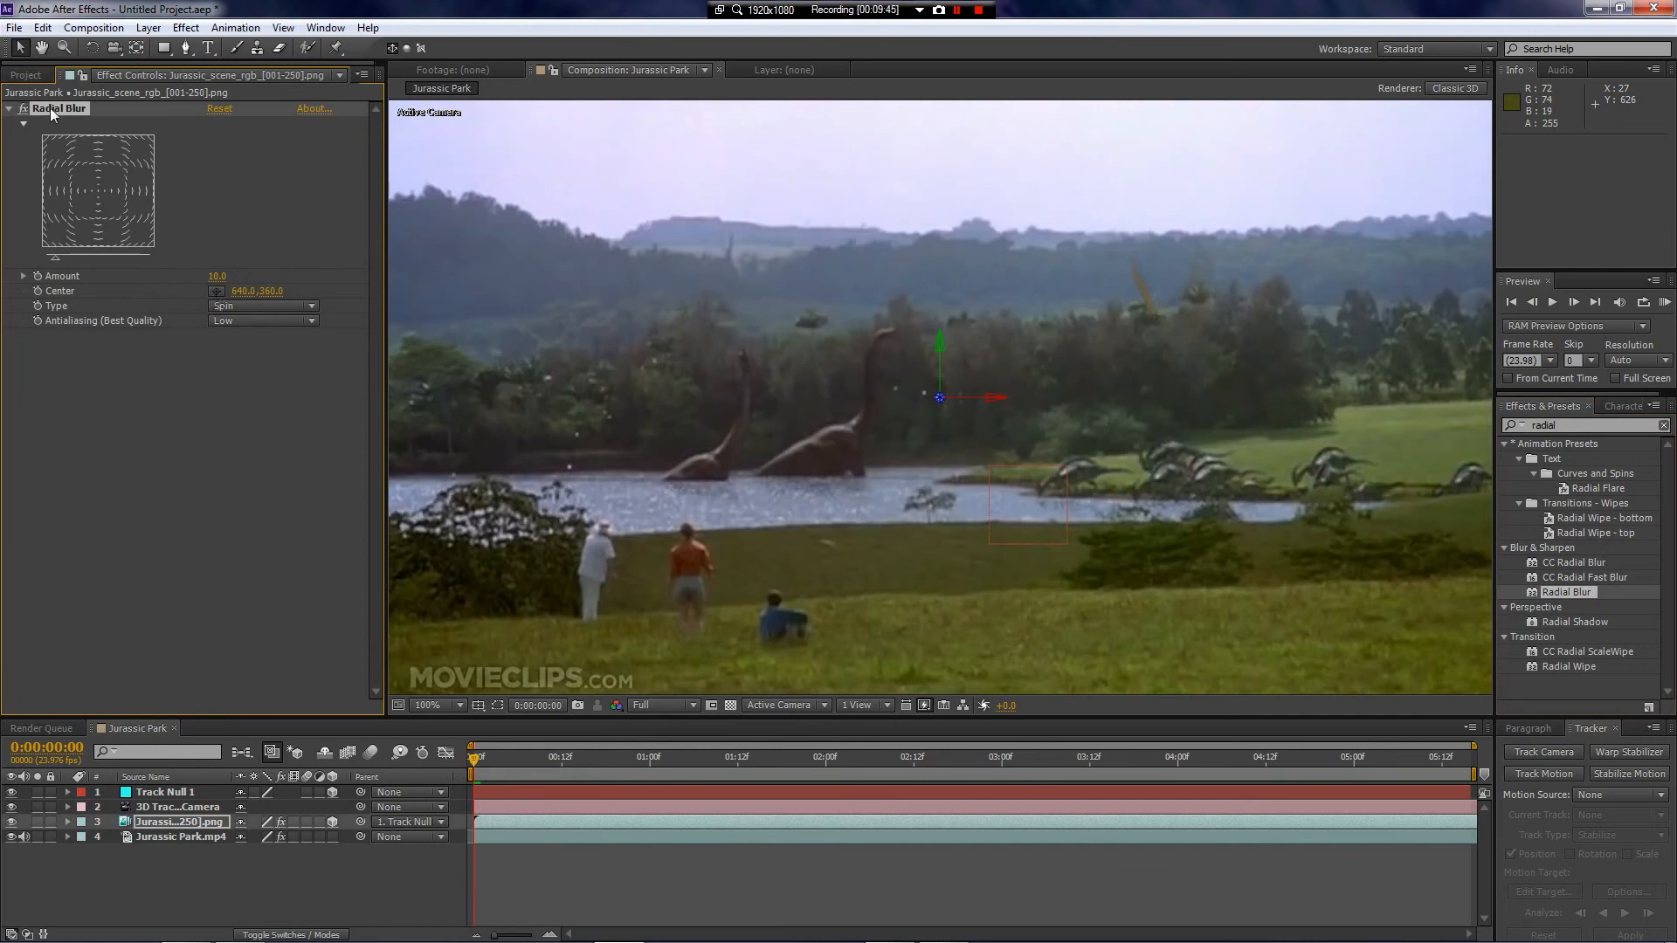
left_click(215, 292)
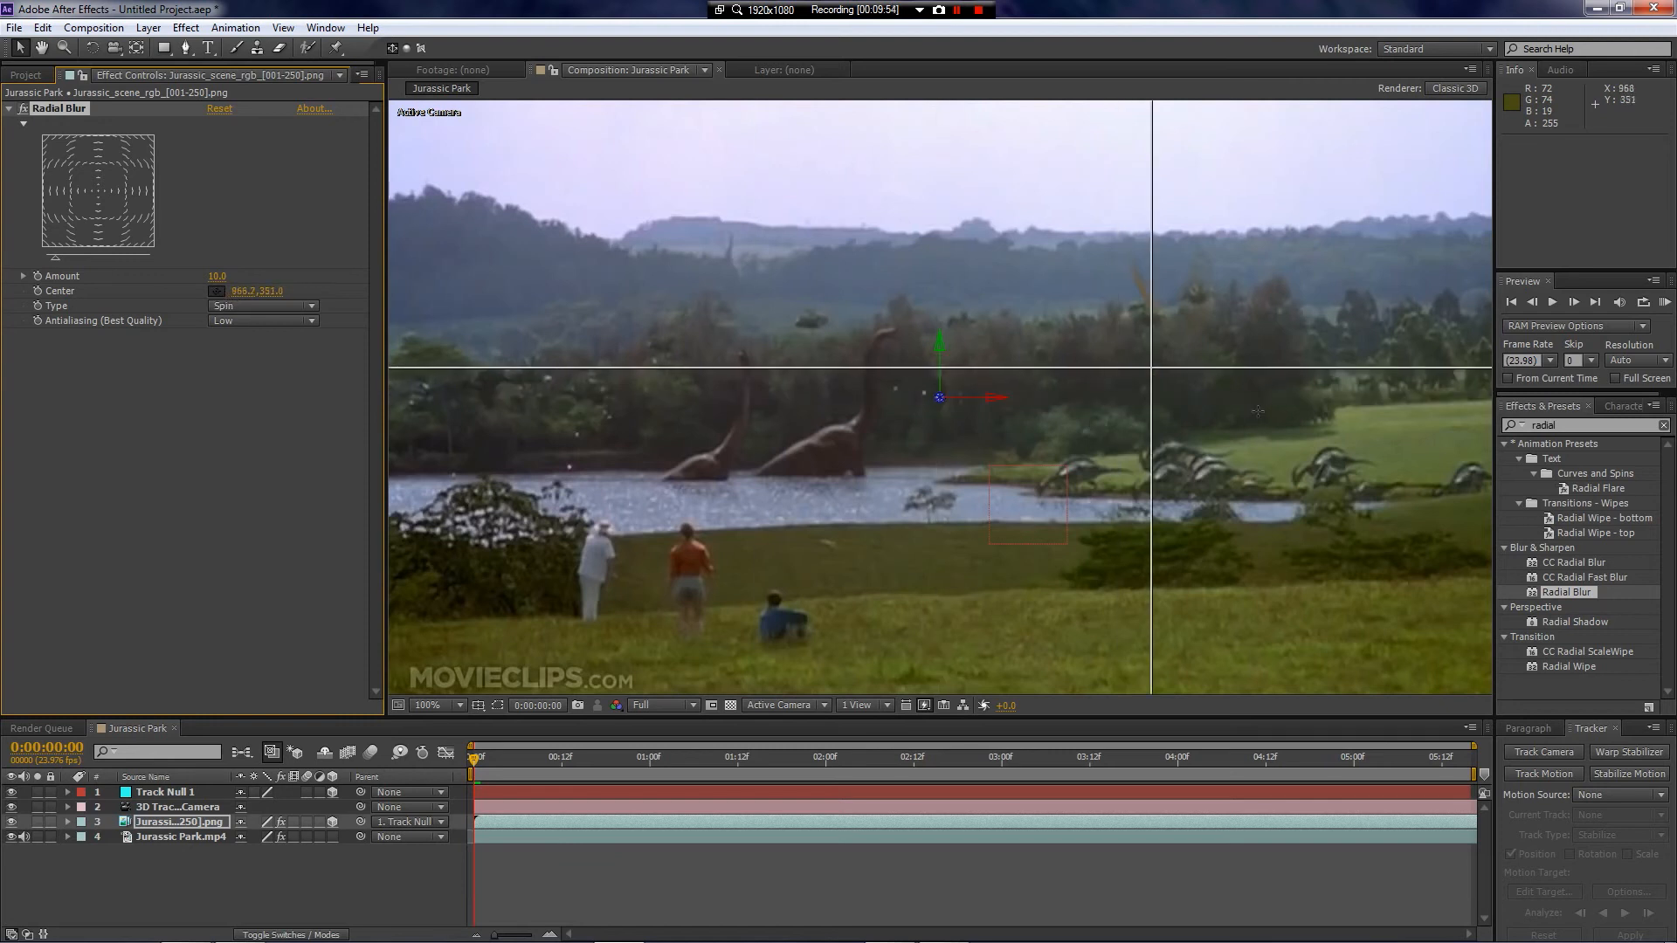
left_click(1164, 327)
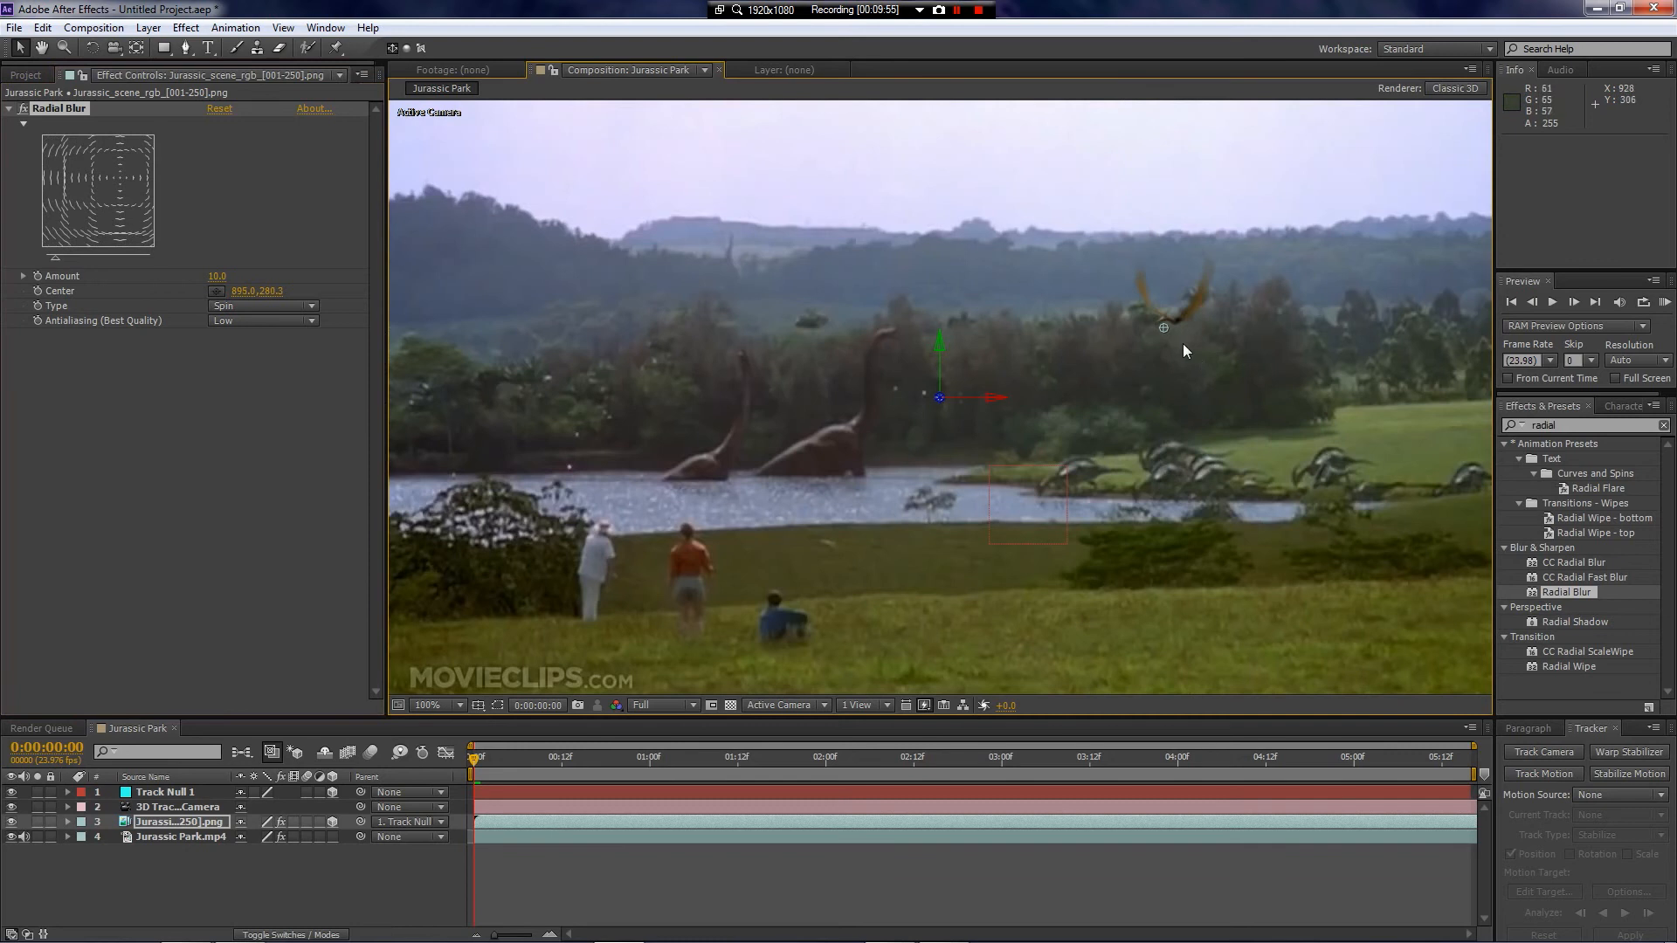
left_click_drag(1160, 328, 1162, 321)
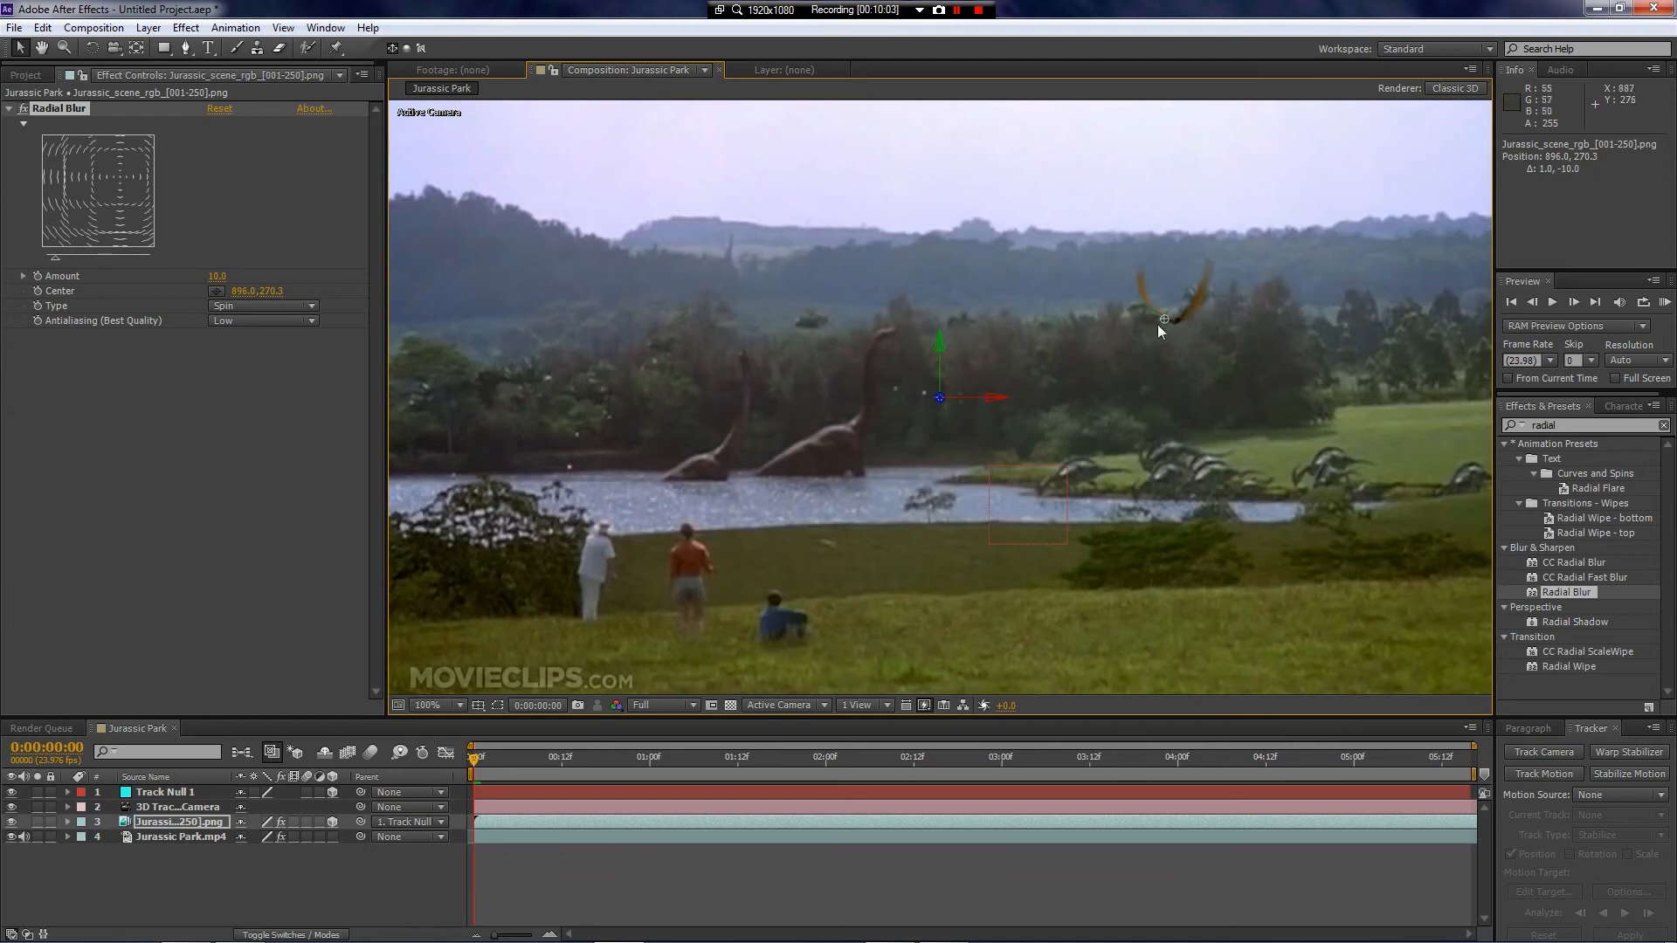
scroll(1171, 319, "up", 1)
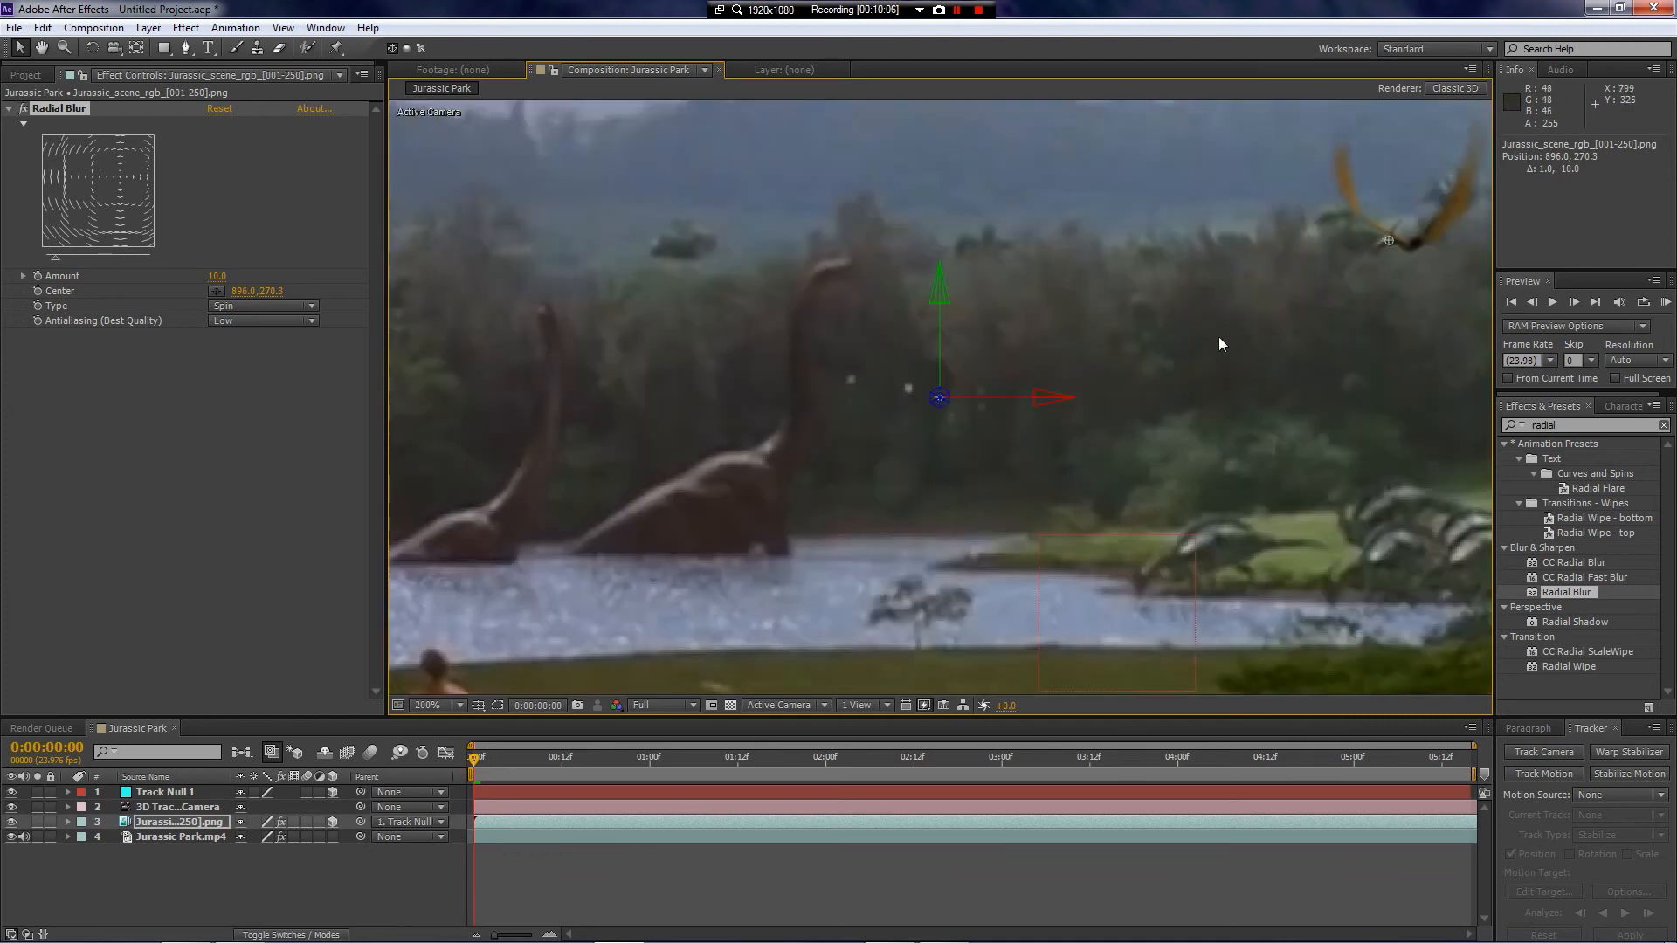
key("space")
left_click_drag(1322, 313, 962, 441)
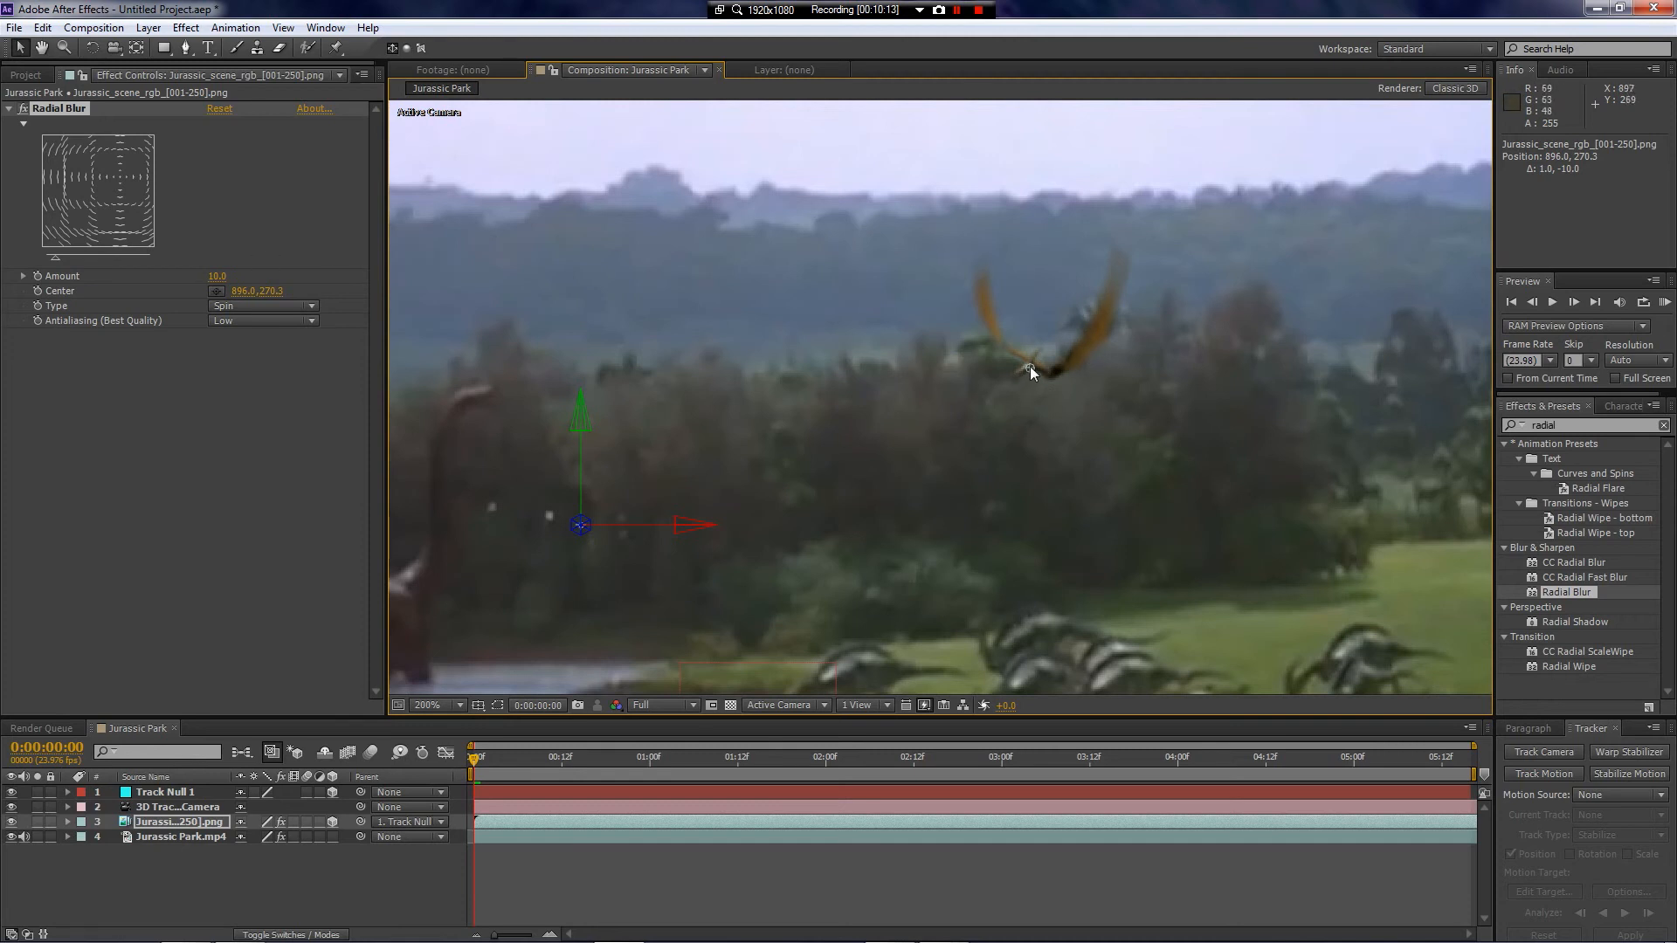
left_click_drag(1030, 366, 1034, 364)
Step: Try Radial Blur amounts of 5 and 3 on the pterodactyl, switching the effect off and on to compare the look
left_click(216, 276)
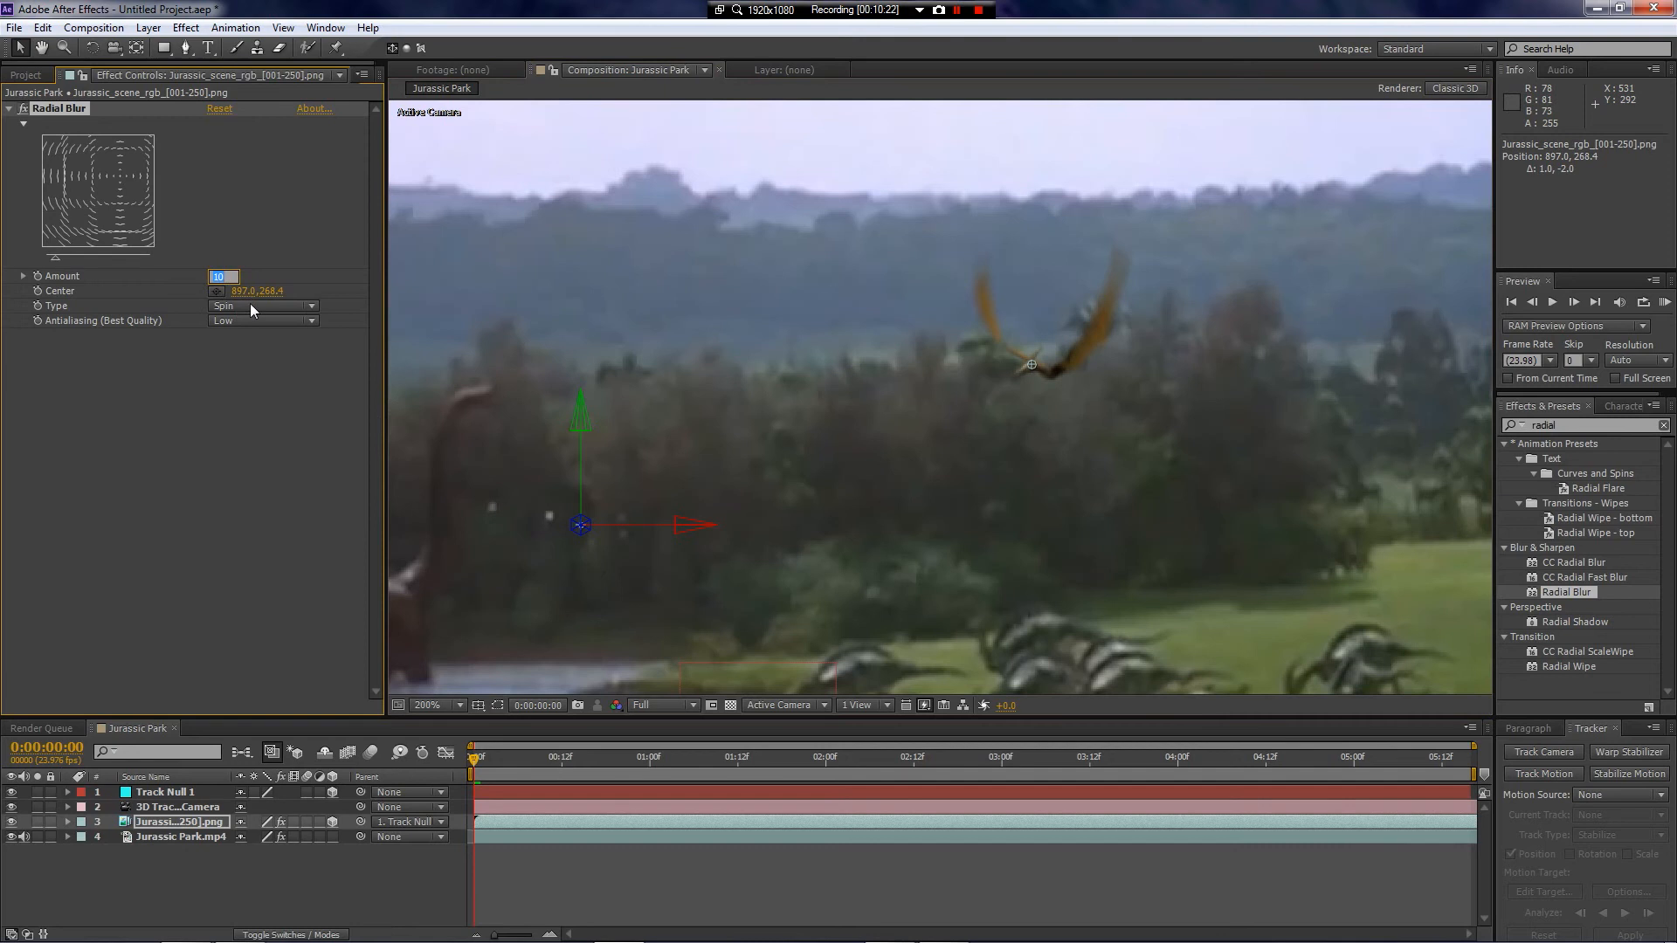
type("5")
key("Return")
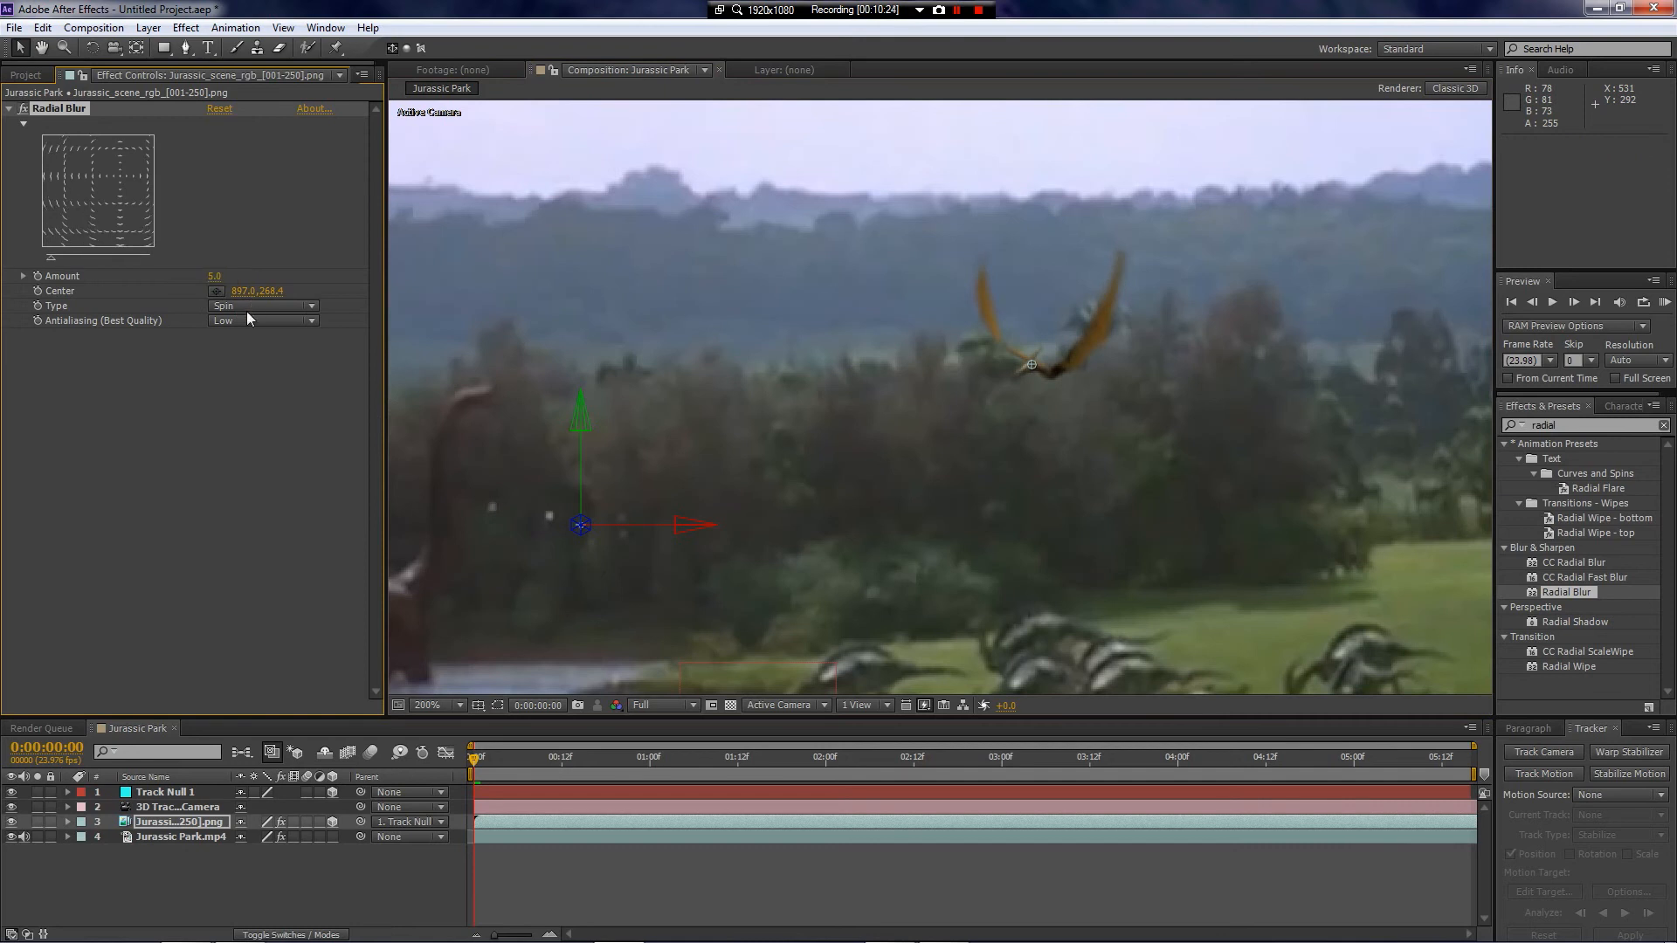
left_click(215, 276)
type("2")
key("Return")
left_click(24, 109)
left_click(24, 109)
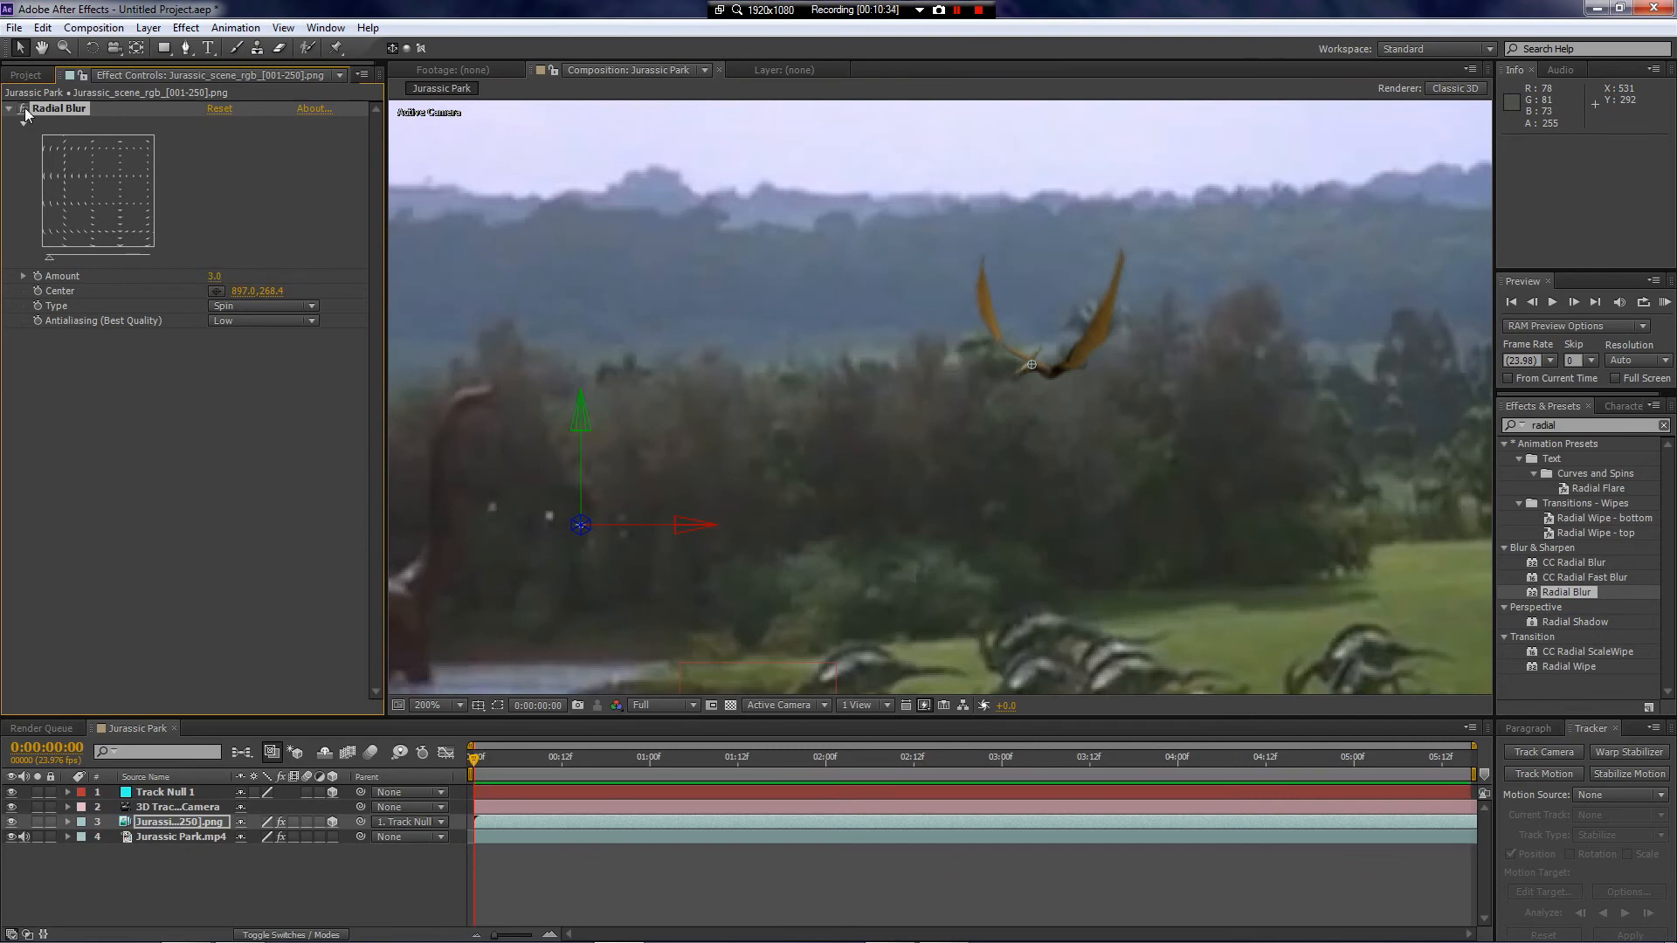
scroll(824, 458, "down", 2)
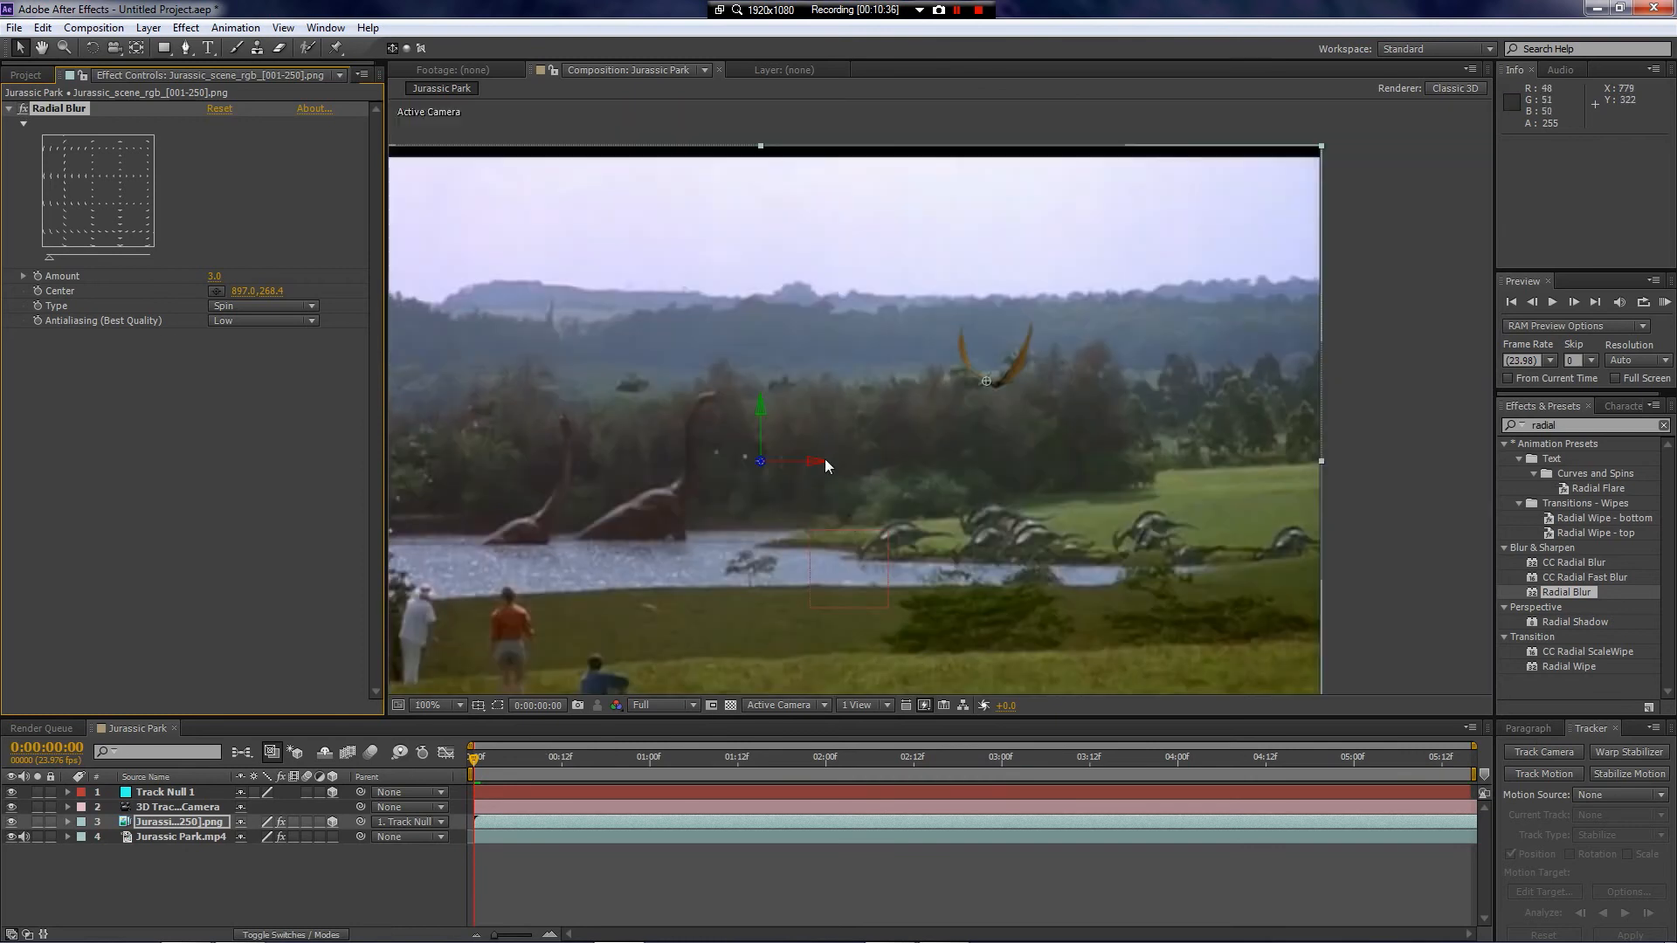
left_click(1393, 470)
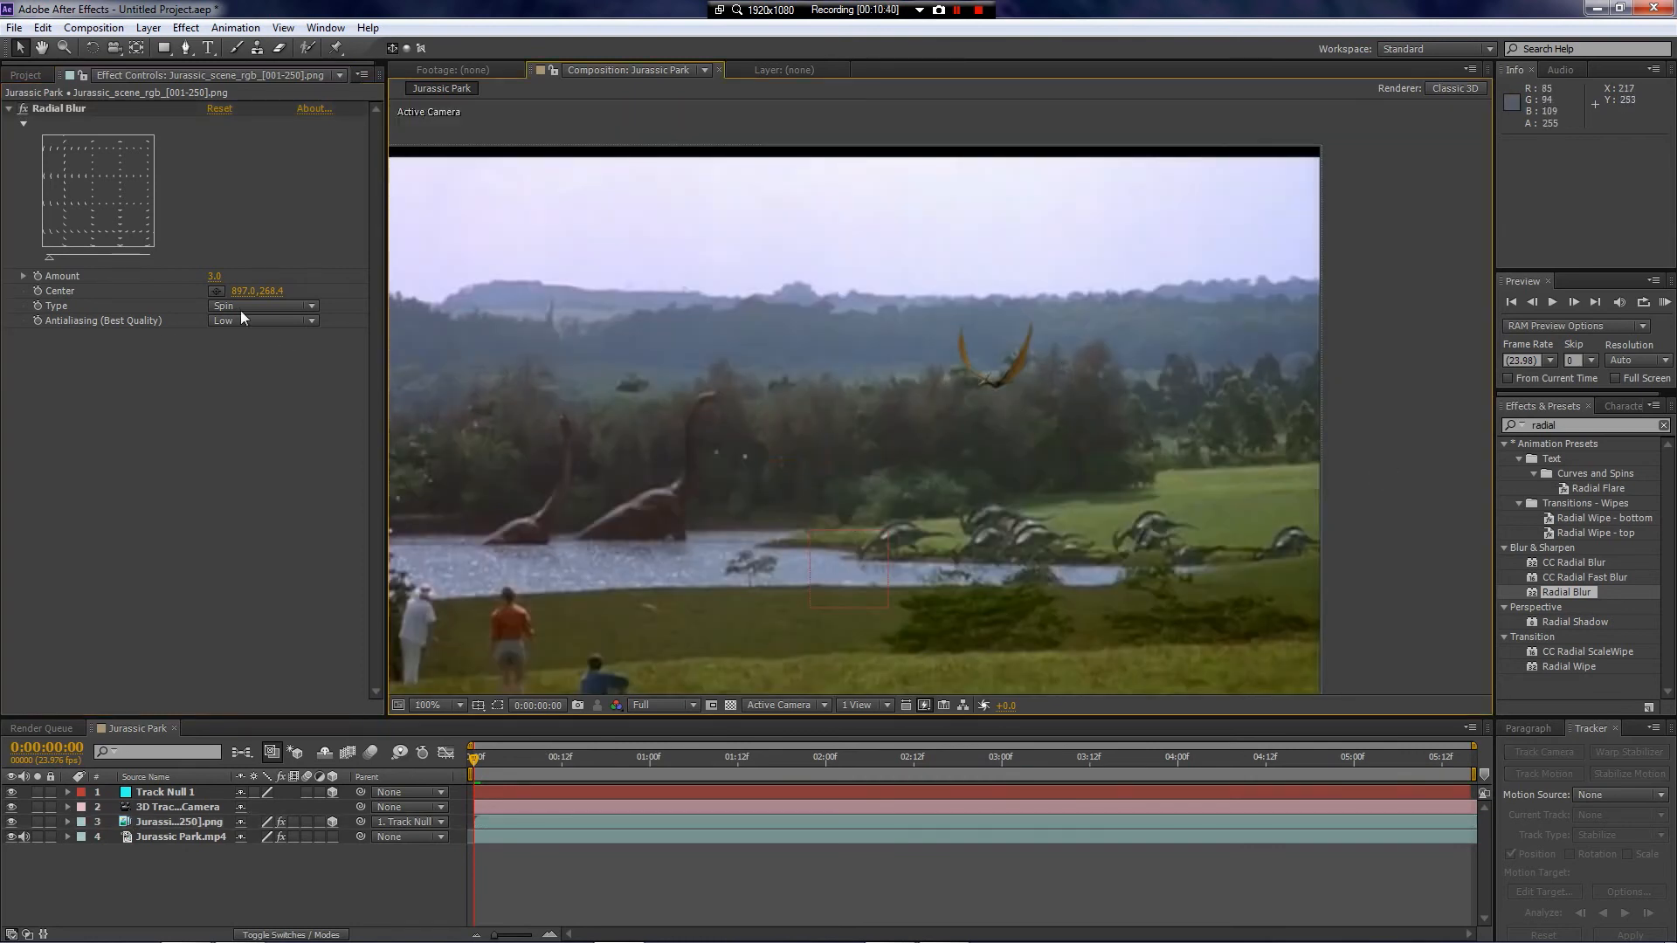
Step: Keyframe the Radial Blur centre at the first frame and move it onto the pterodactyl at 0:00:05:15, to about 547, 246
scroll(976, 386, "up", 2)
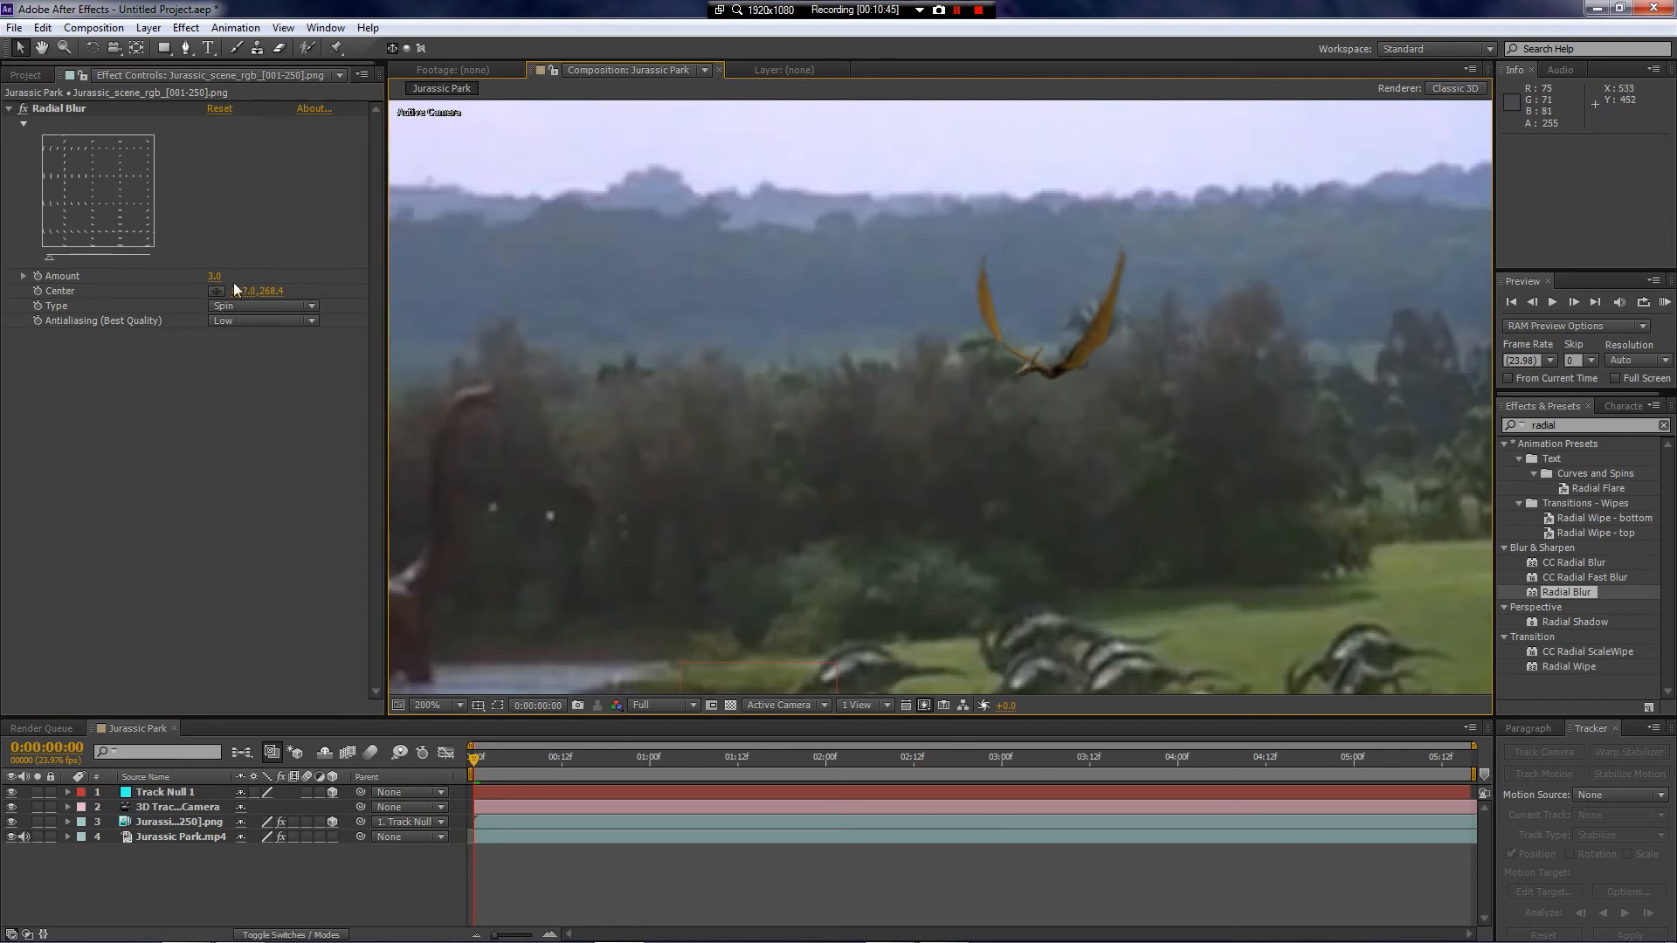
left_click(40, 290)
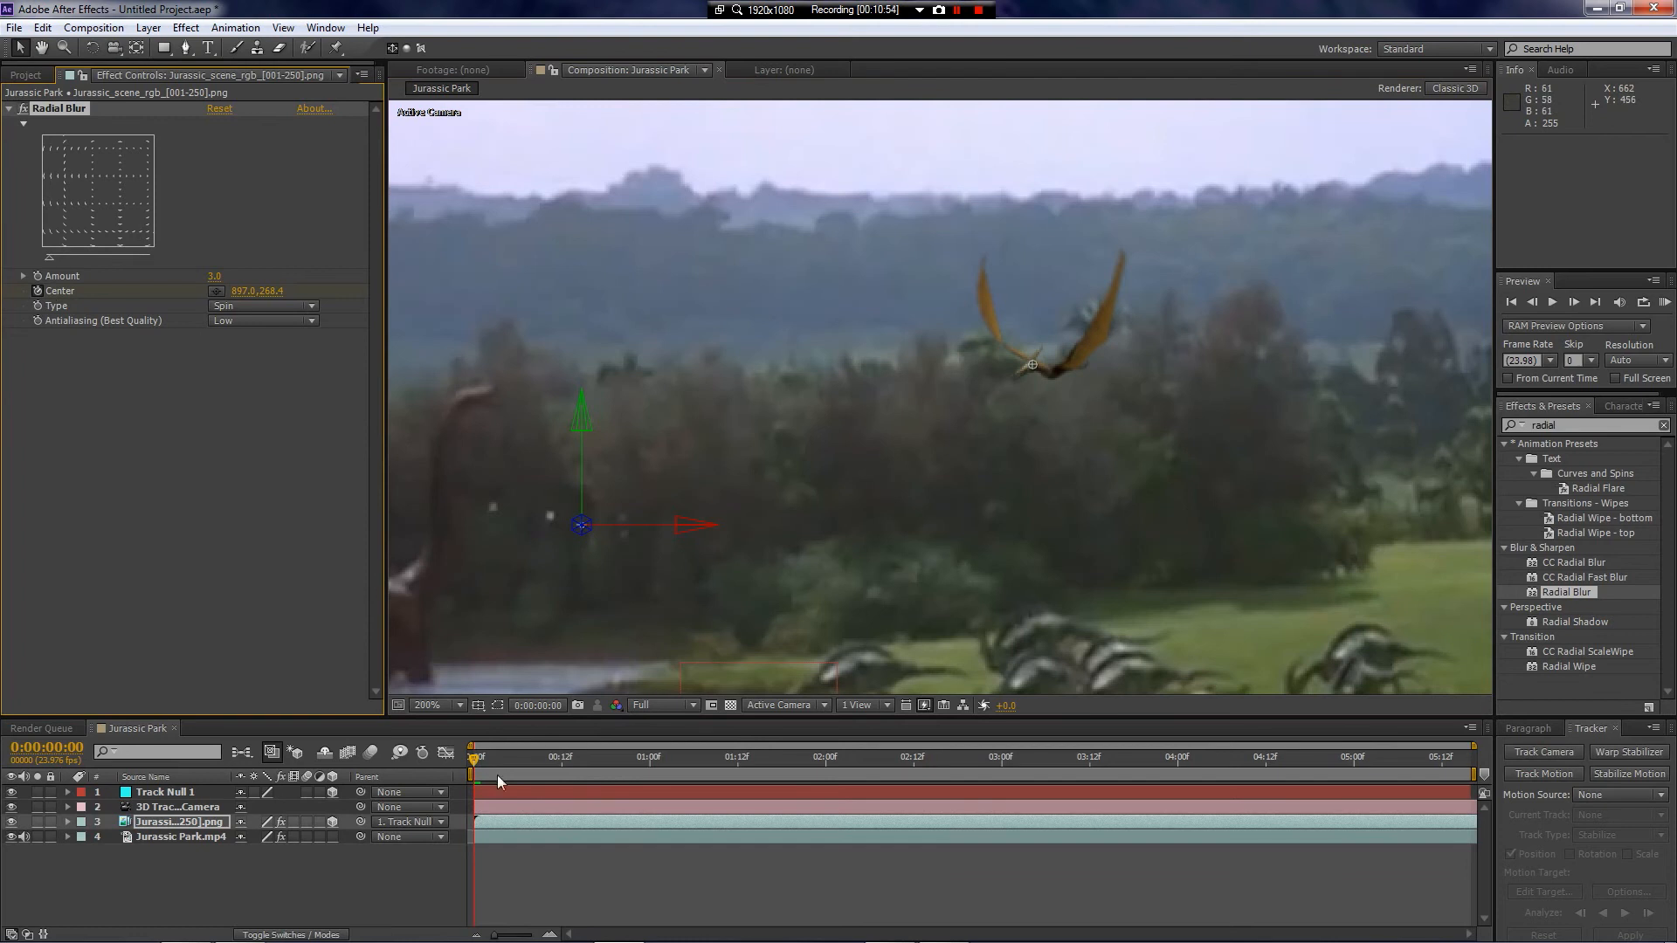
left_click(1464, 758)
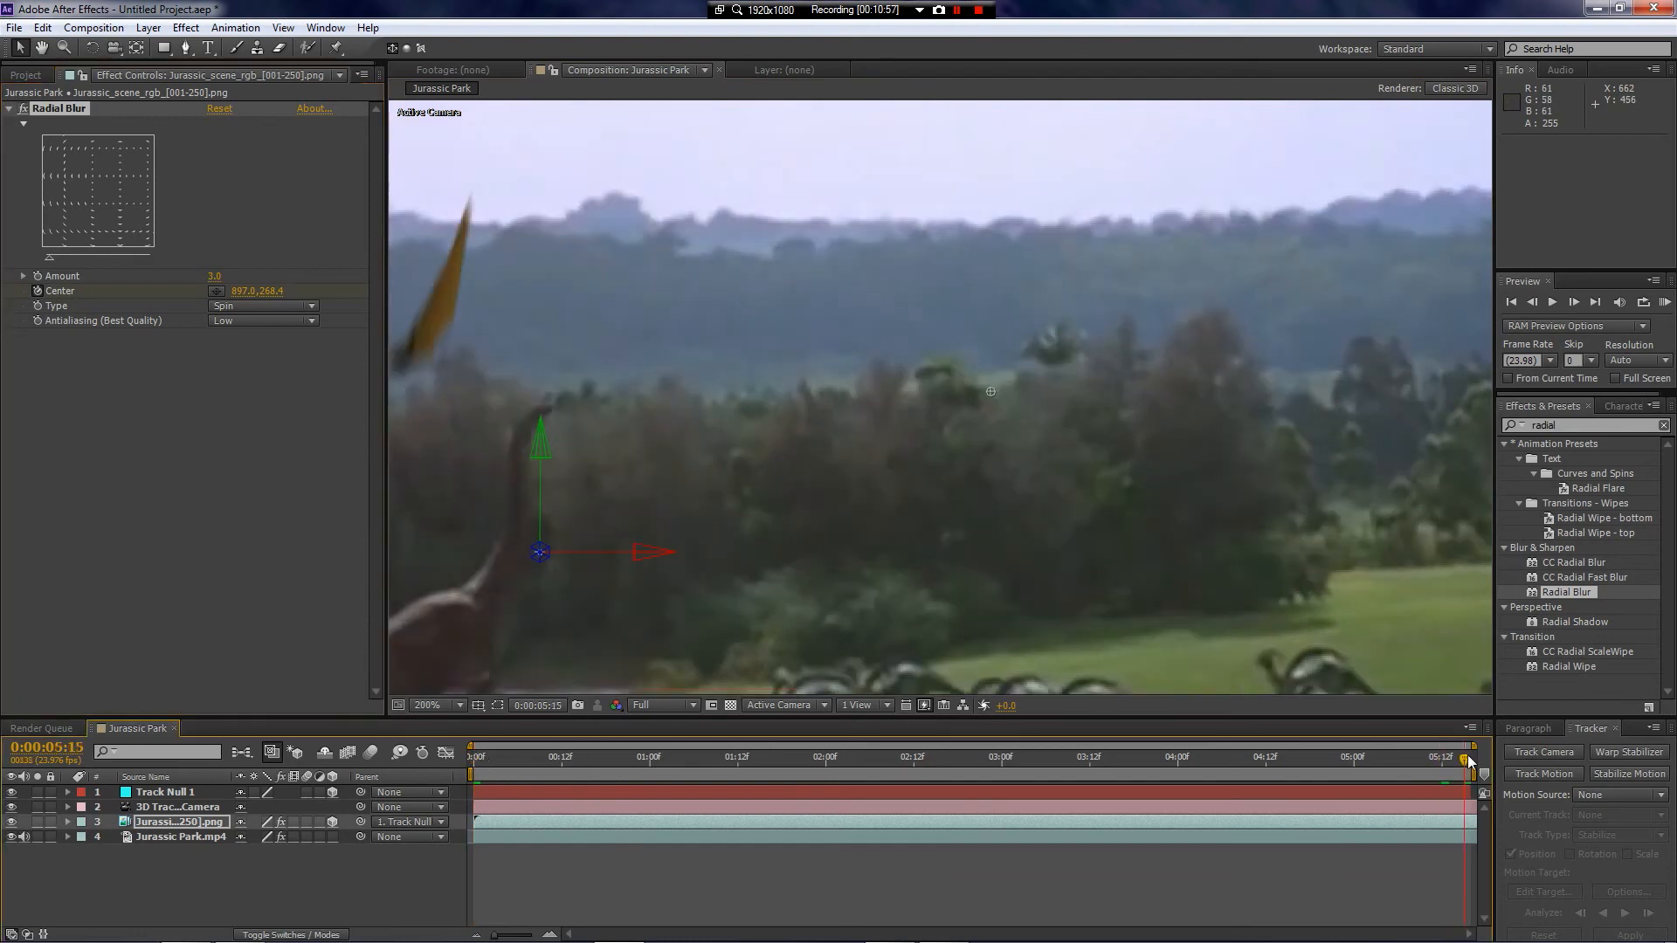
scroll(632, 438, "down", 2)
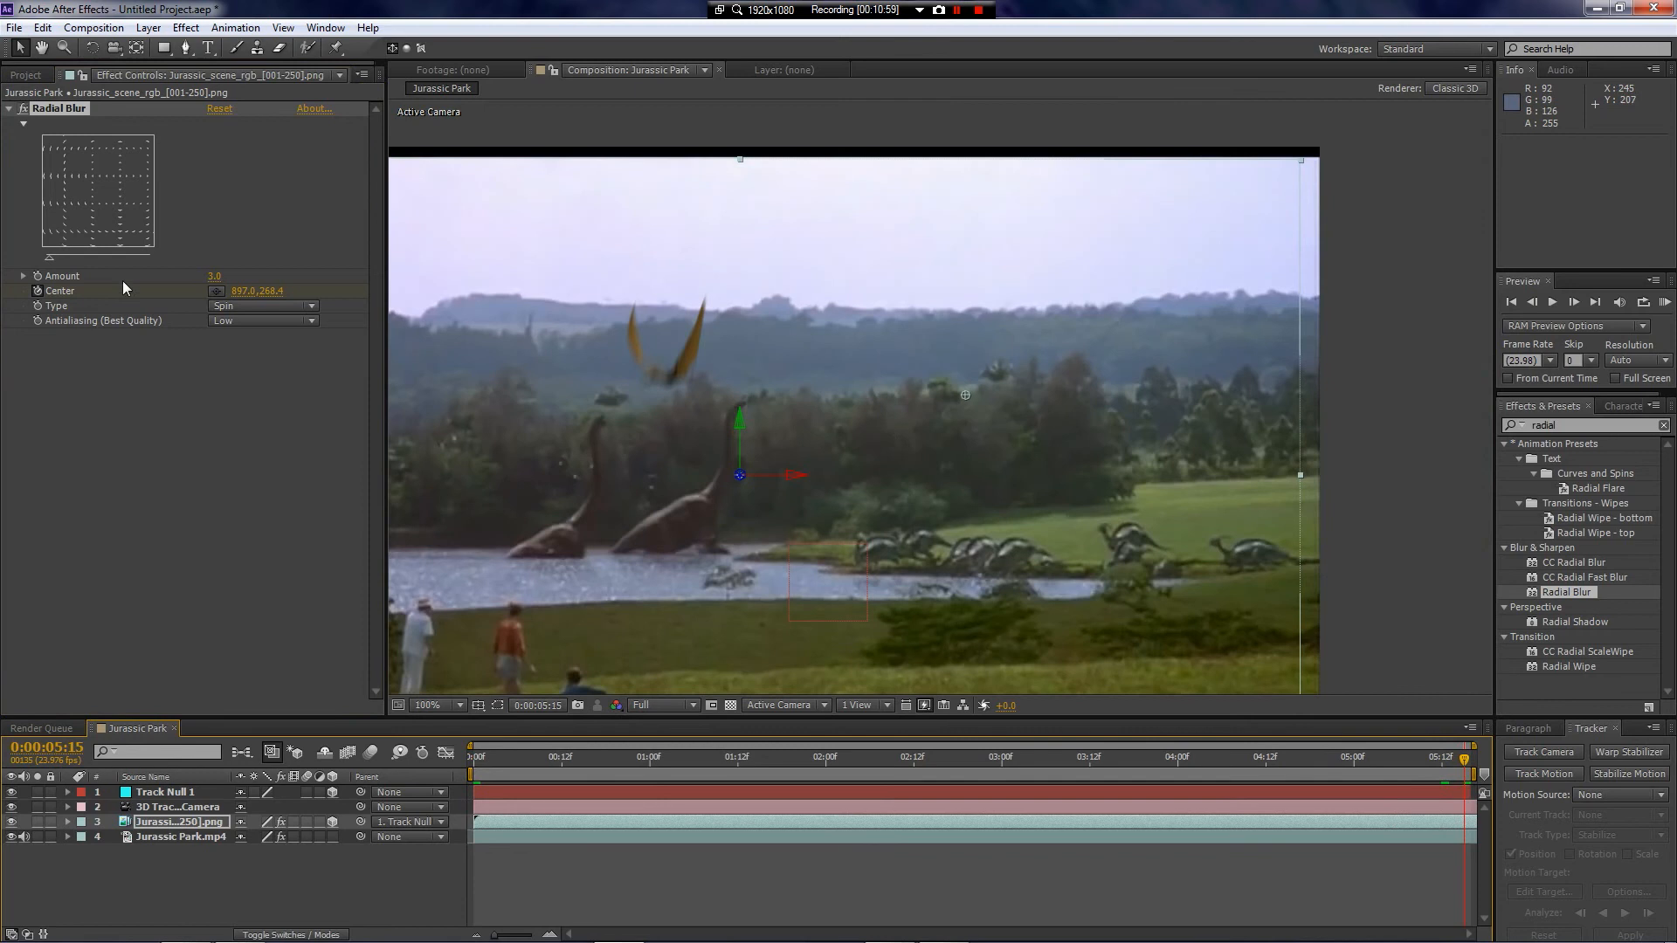
left_click(216, 291)
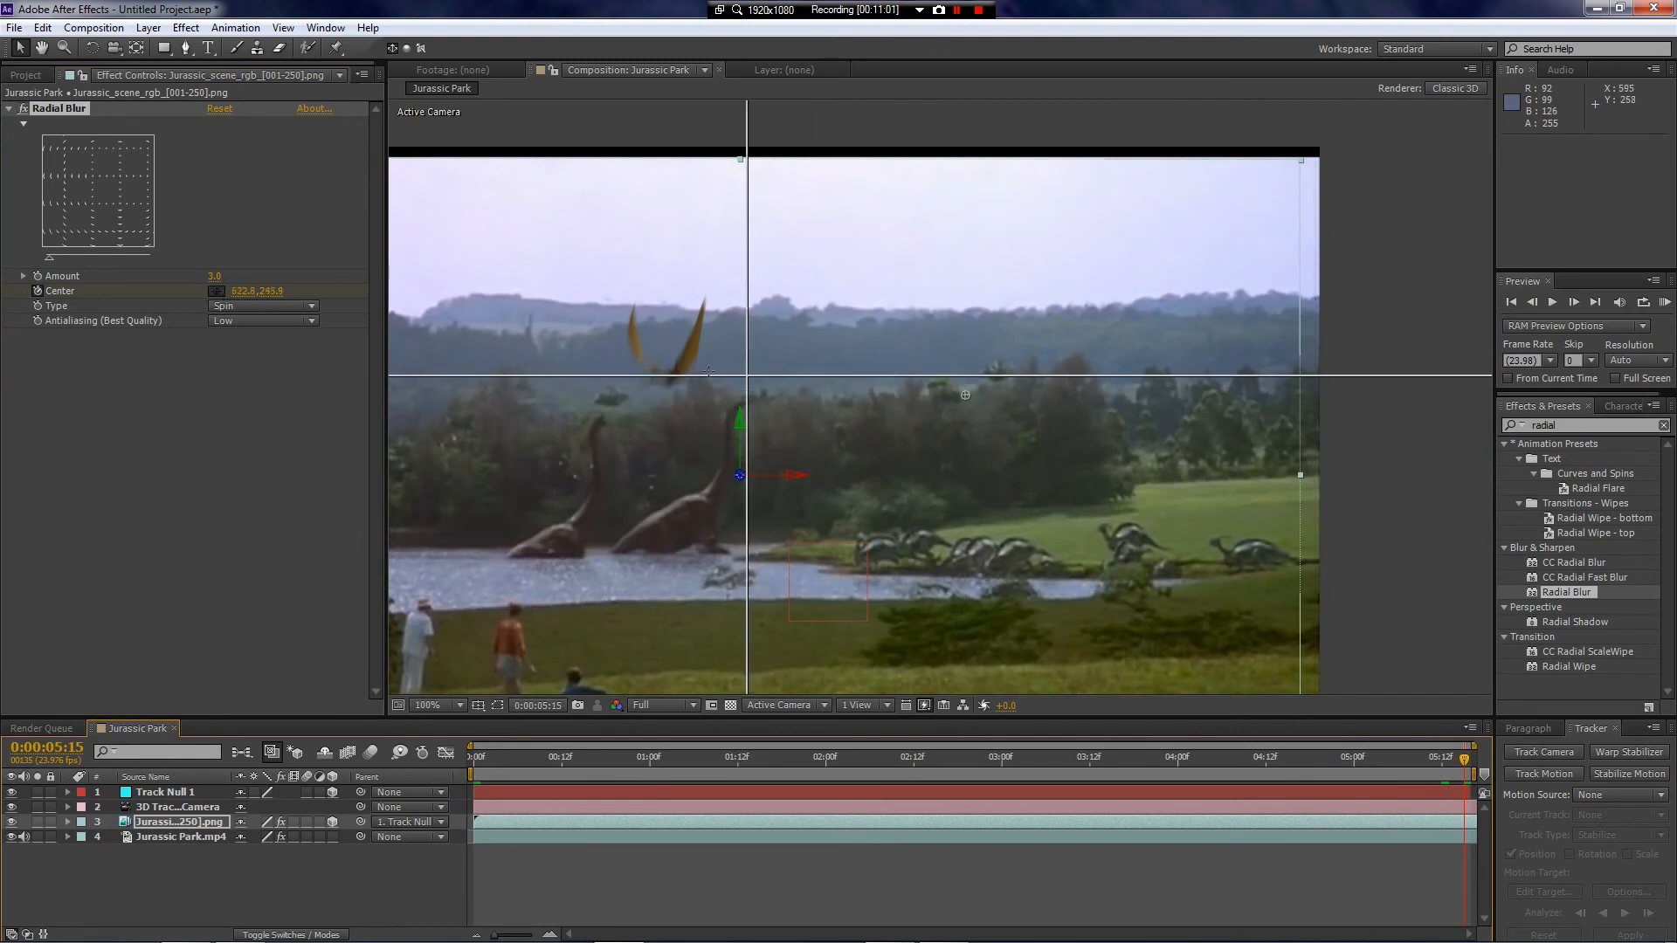
left_click(655, 377)
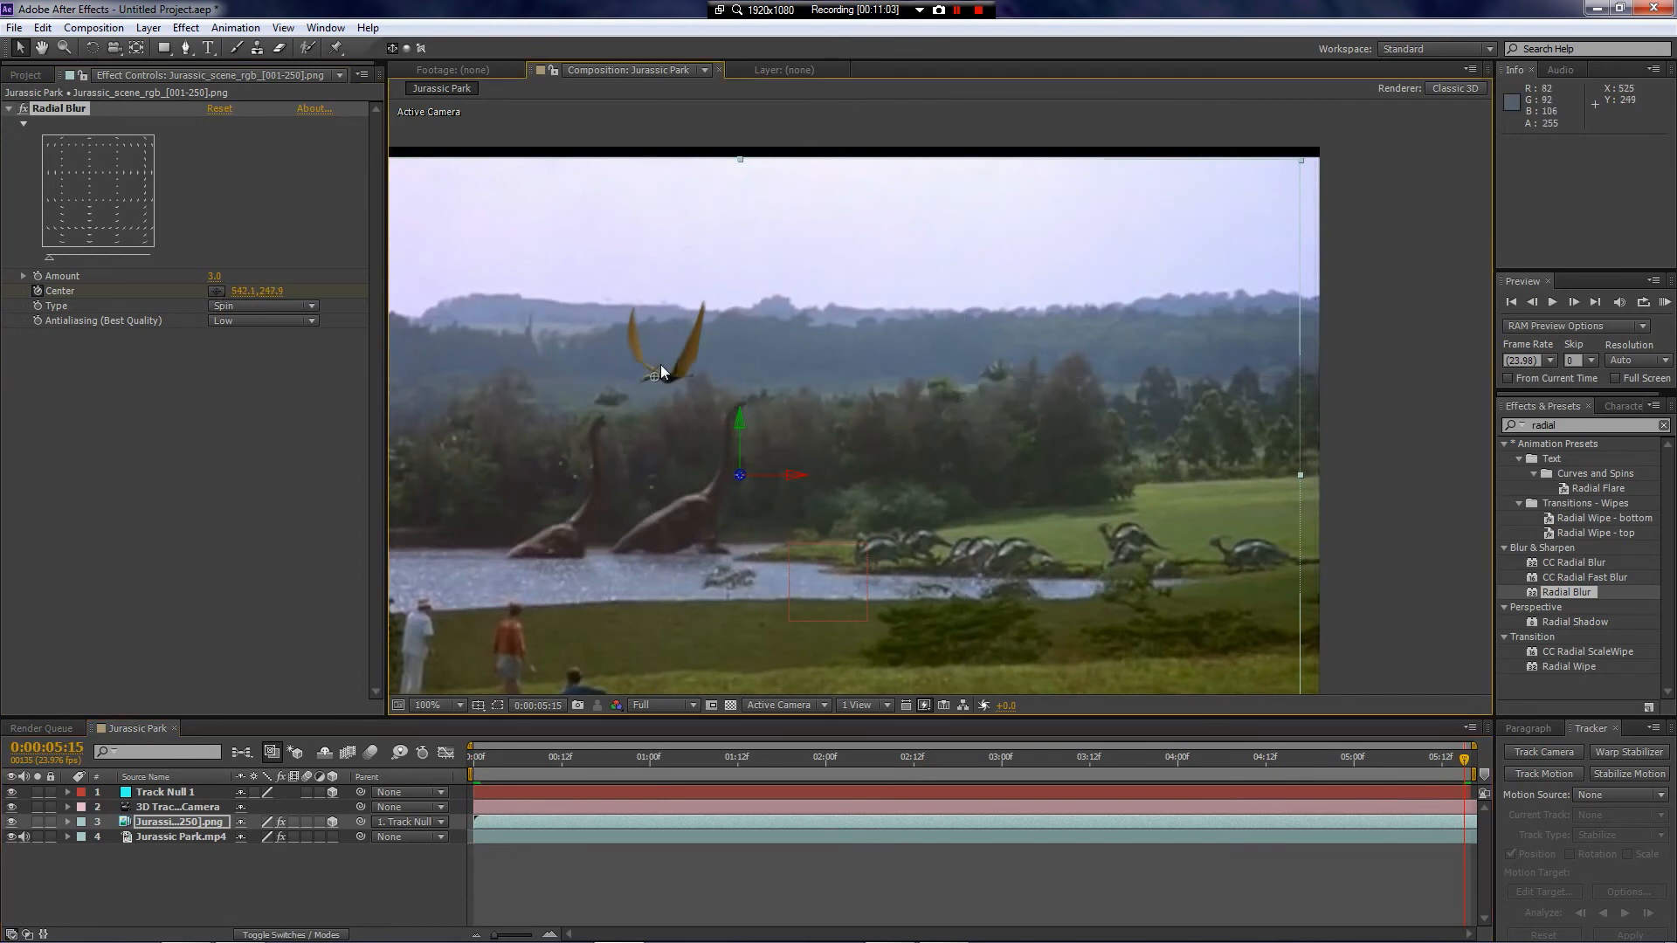
mouse_move(655, 376)
left_mouse_down()
mouse_move(662, 466)
mouse_move(660, 370)
left_mouse_up()
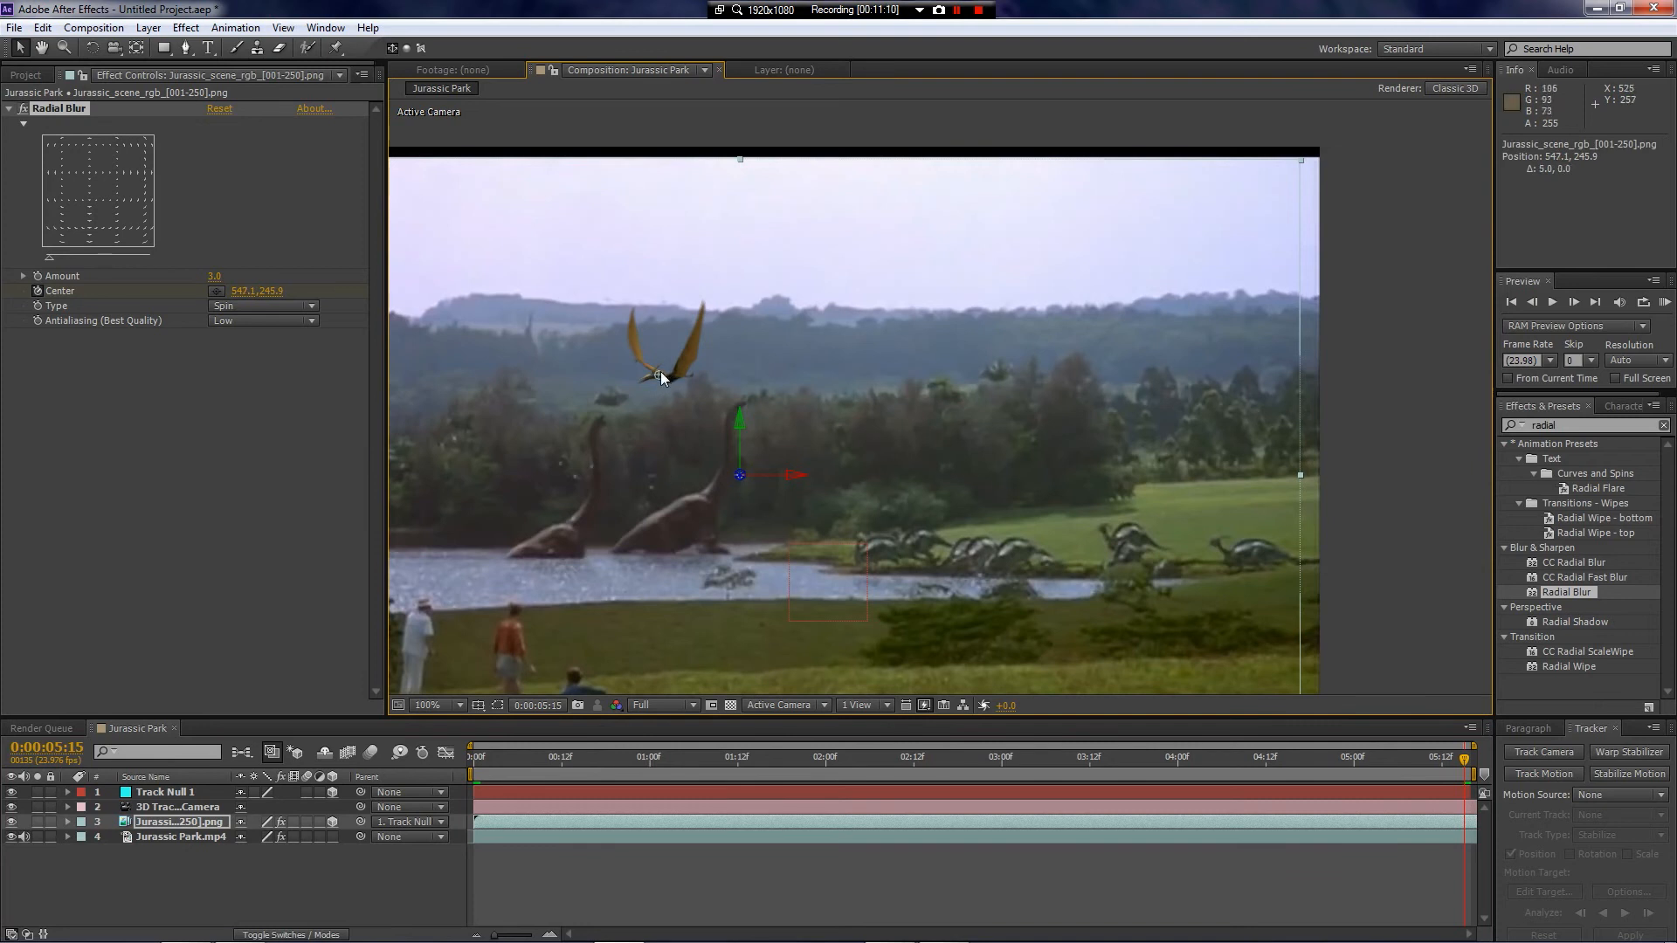
Step: Realign the blur centre with the pterodactyl at 0:00:03:21, to about 679, 253, and at 0:00:01:09, to about 835, 266
left_click(1294, 761)
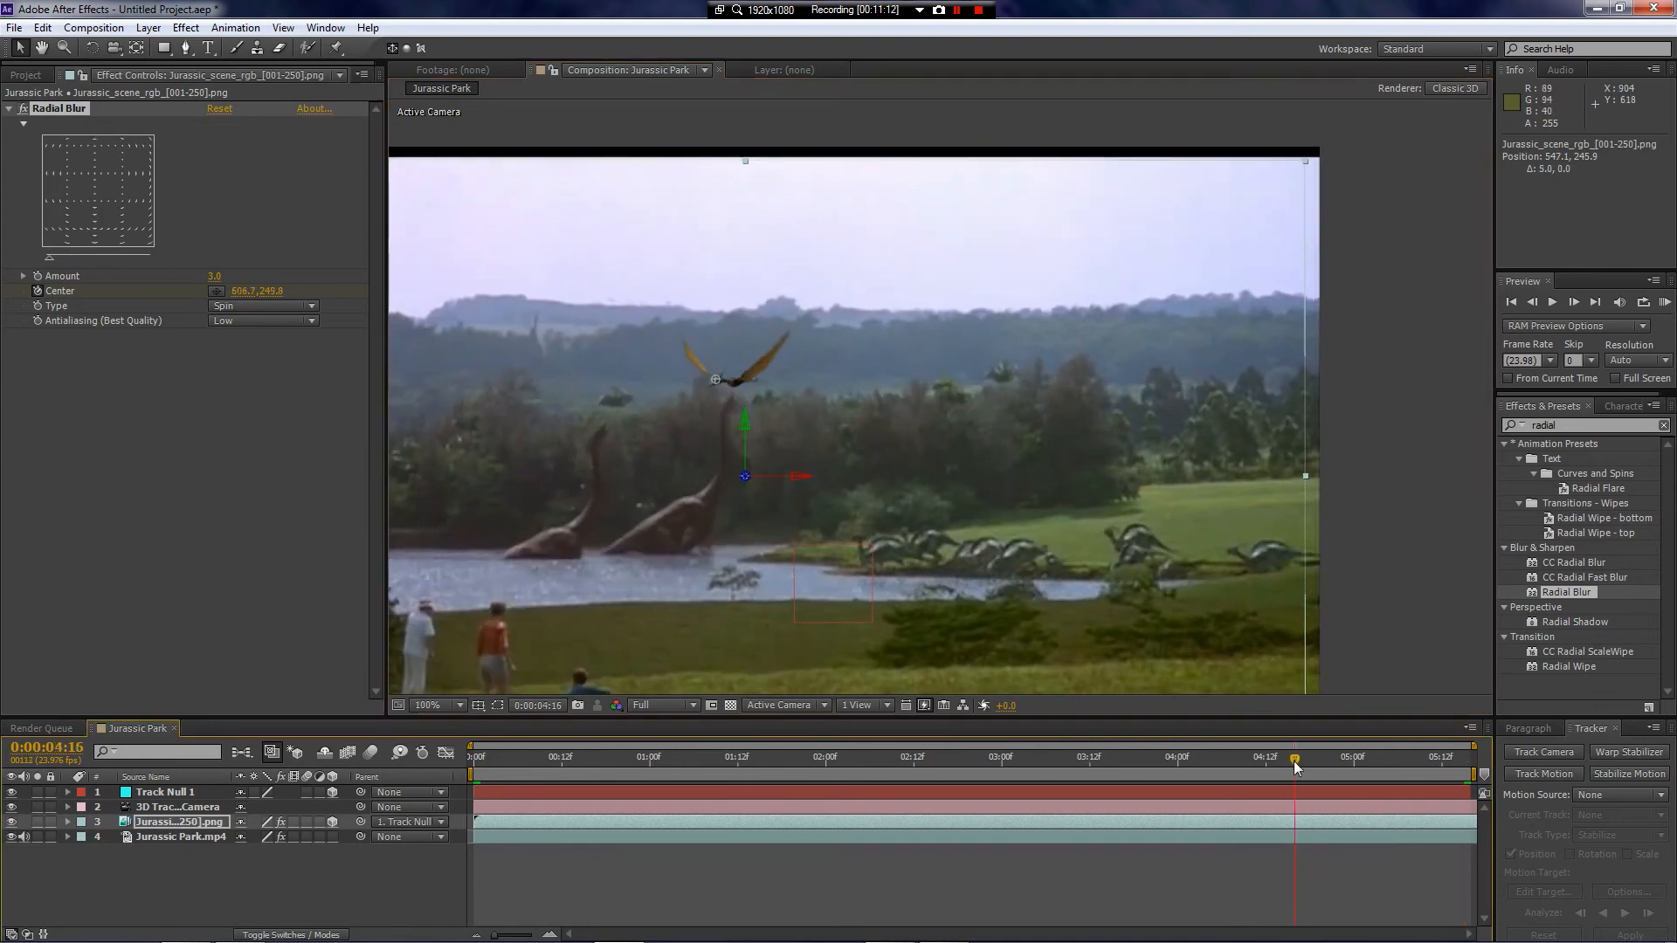
left_click(1154, 761)
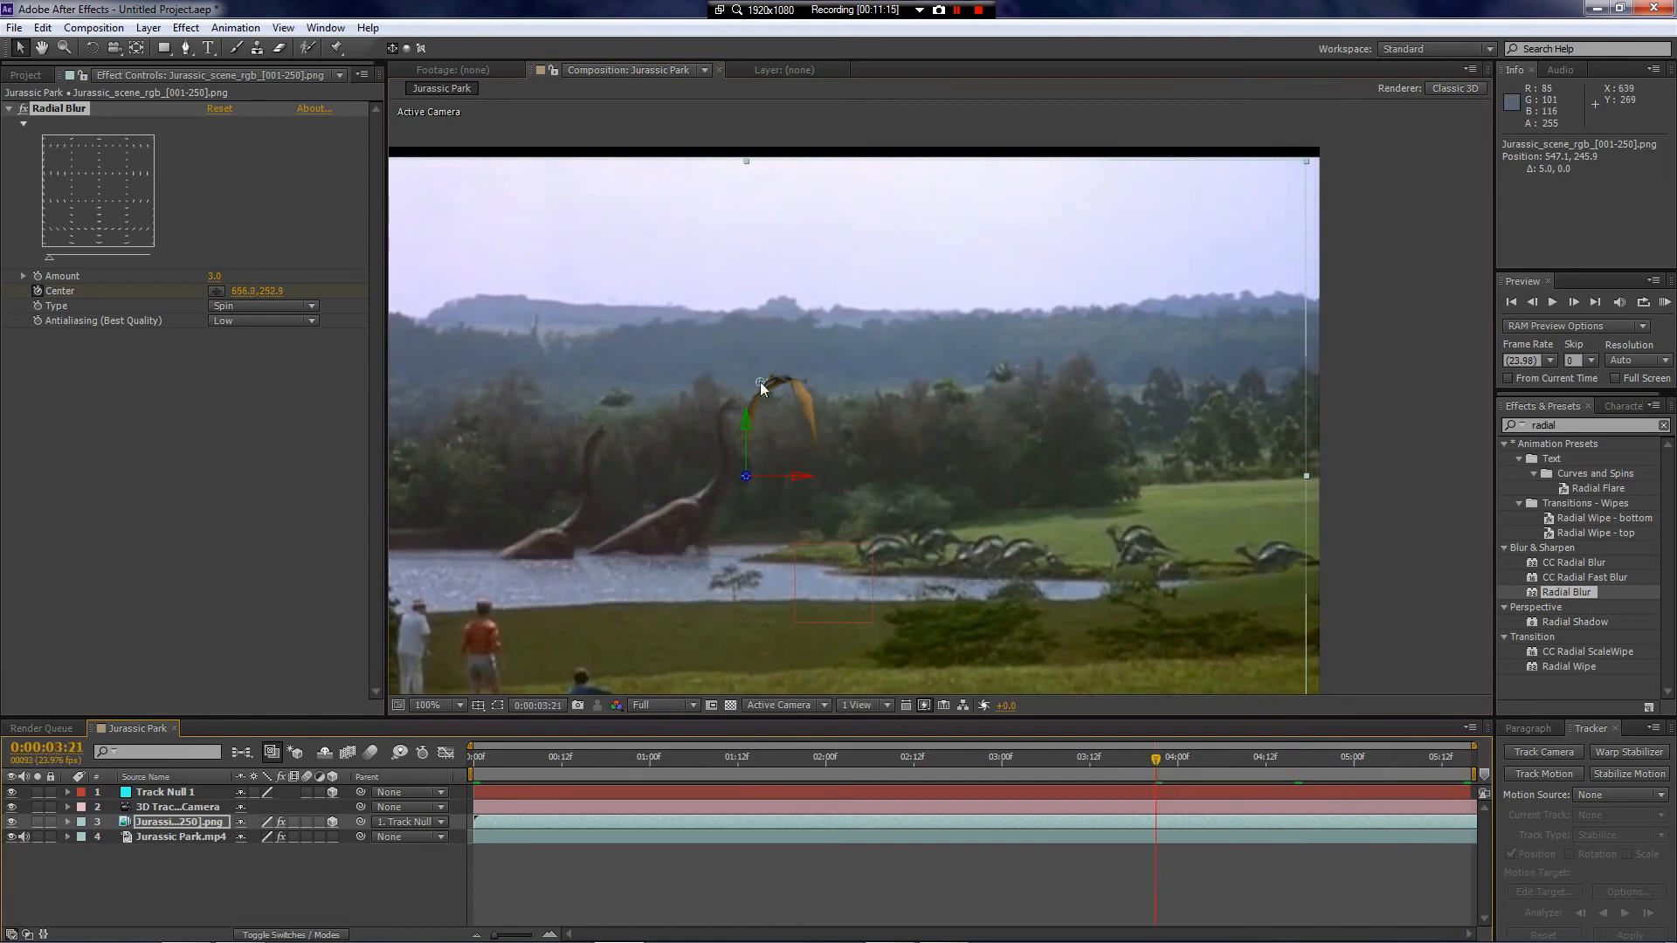
left_click_drag(760, 381, 779, 380)
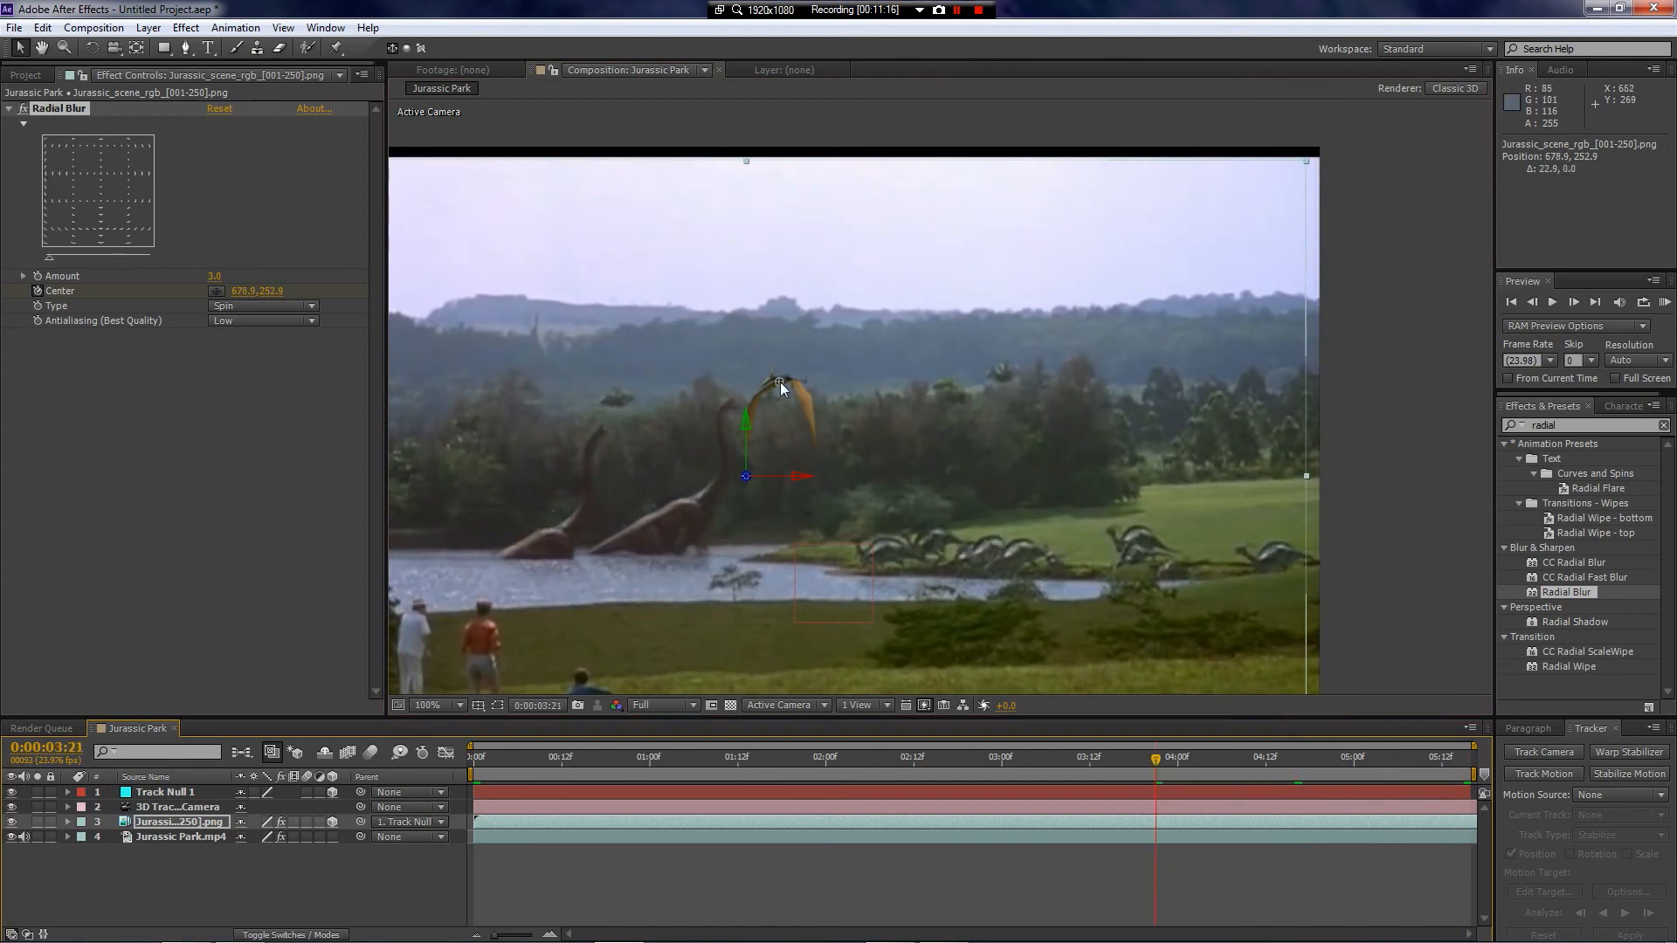
left_click(978, 760)
left_click(863, 760)
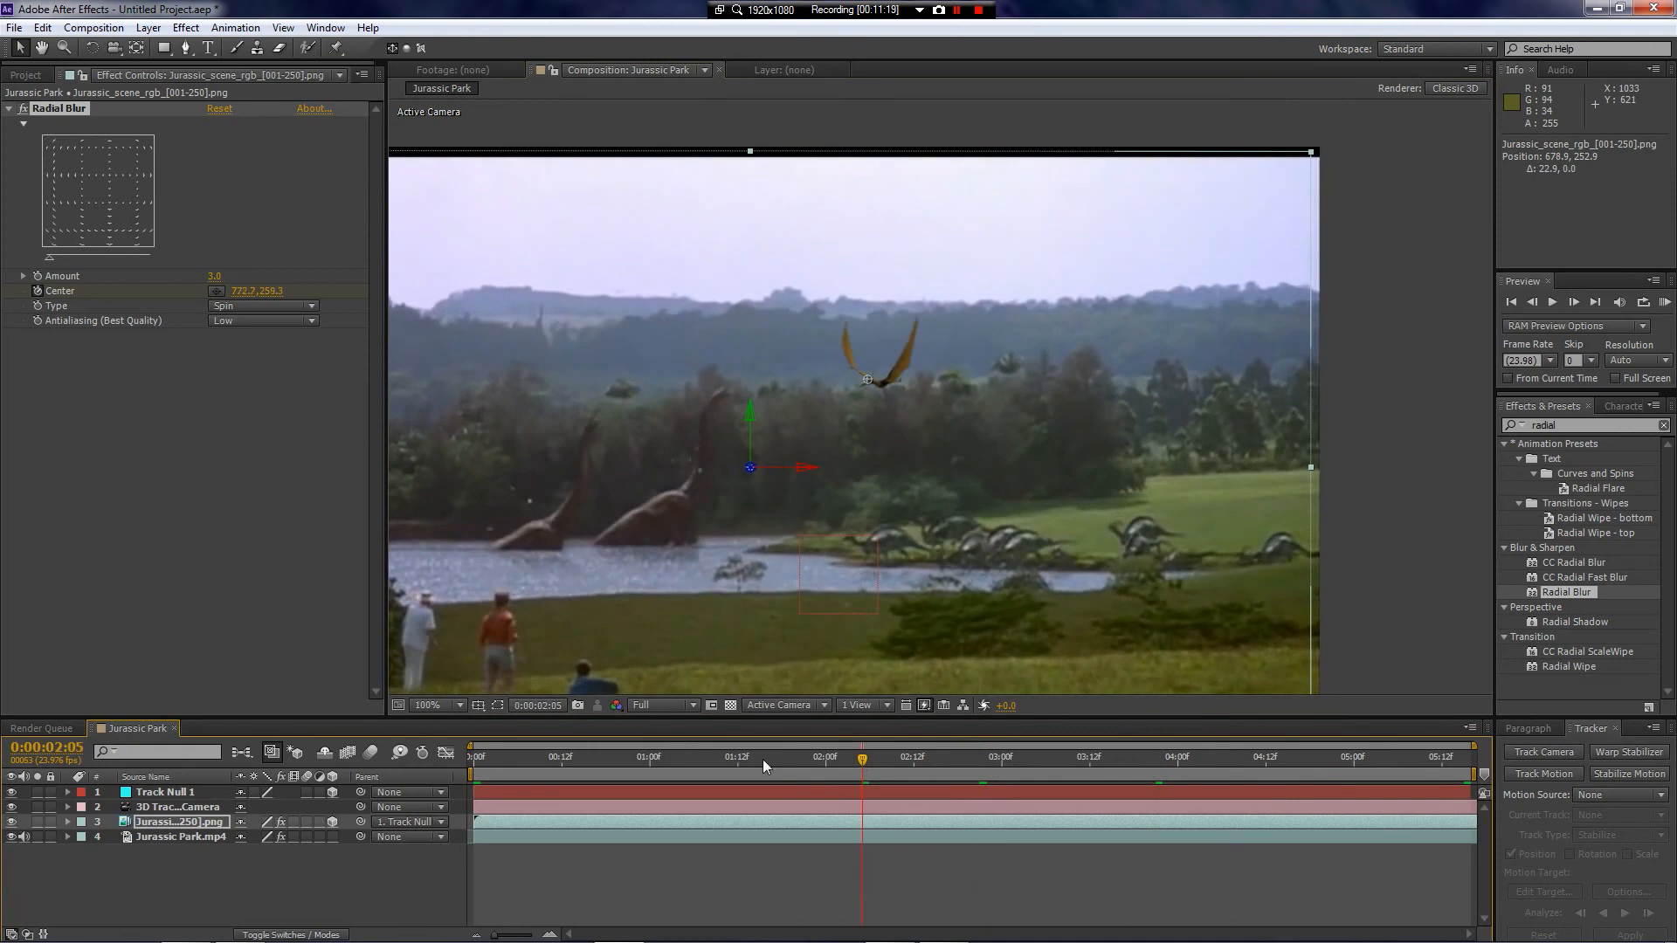
left_click(717, 760)
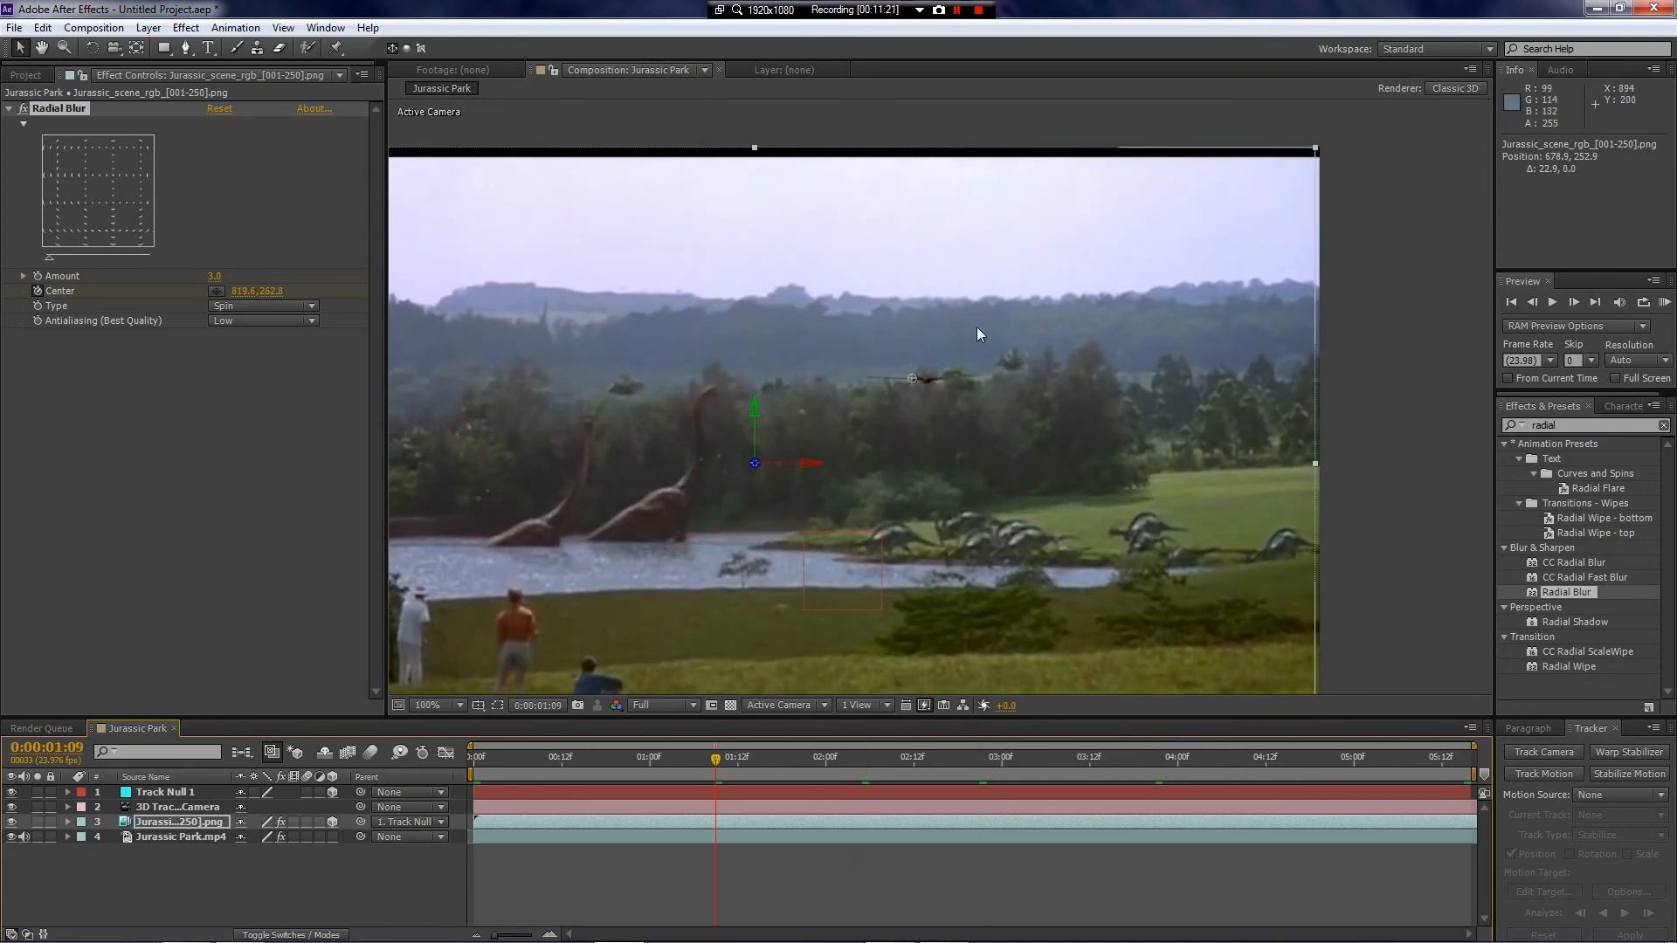
left_click_drag(909, 380, 925, 379)
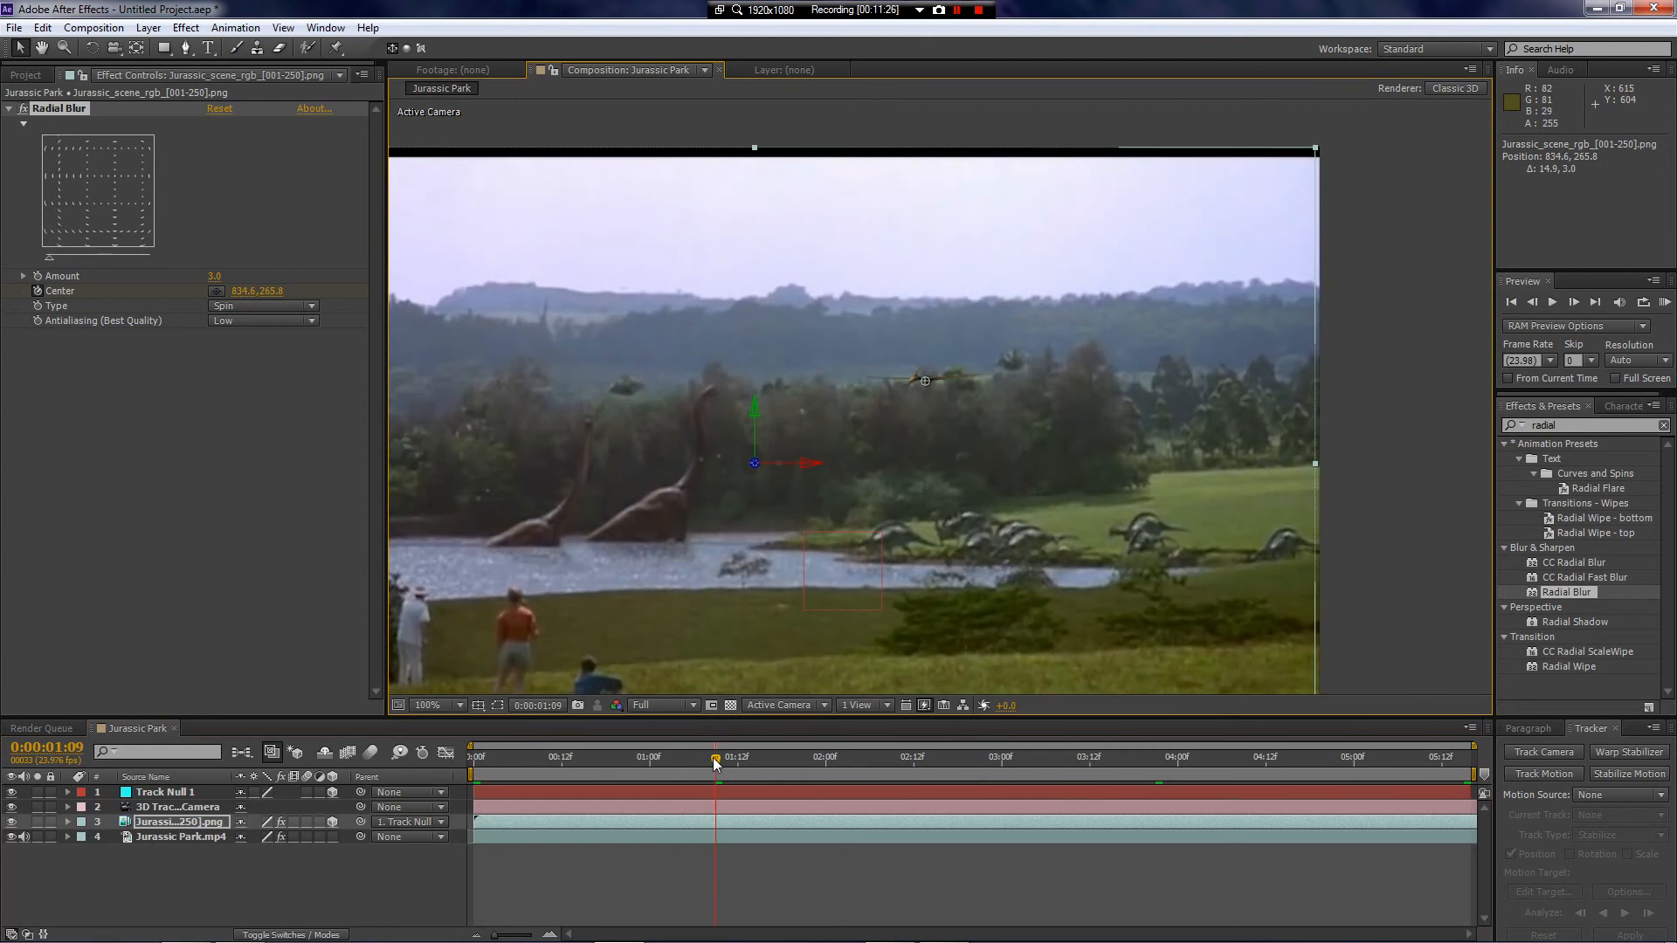
Step: Compare the shot with and without Radial Blur at the first frame and set the blur amount to 5
left_click_drag(718, 762, 427, 748)
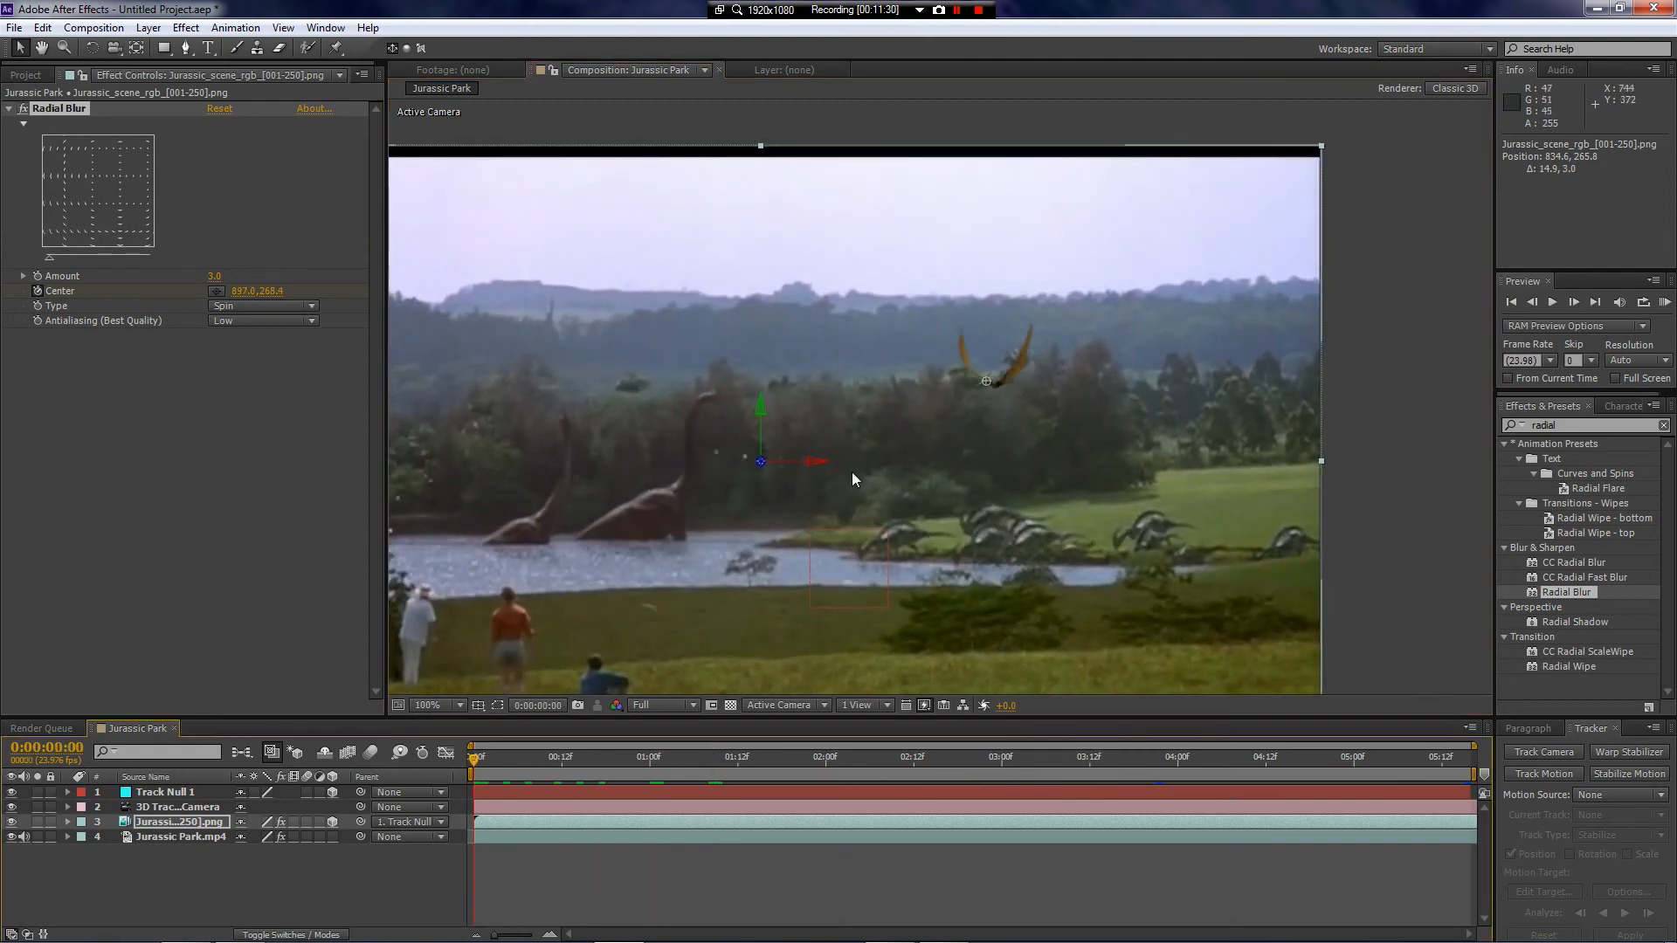
left_click(24, 108)
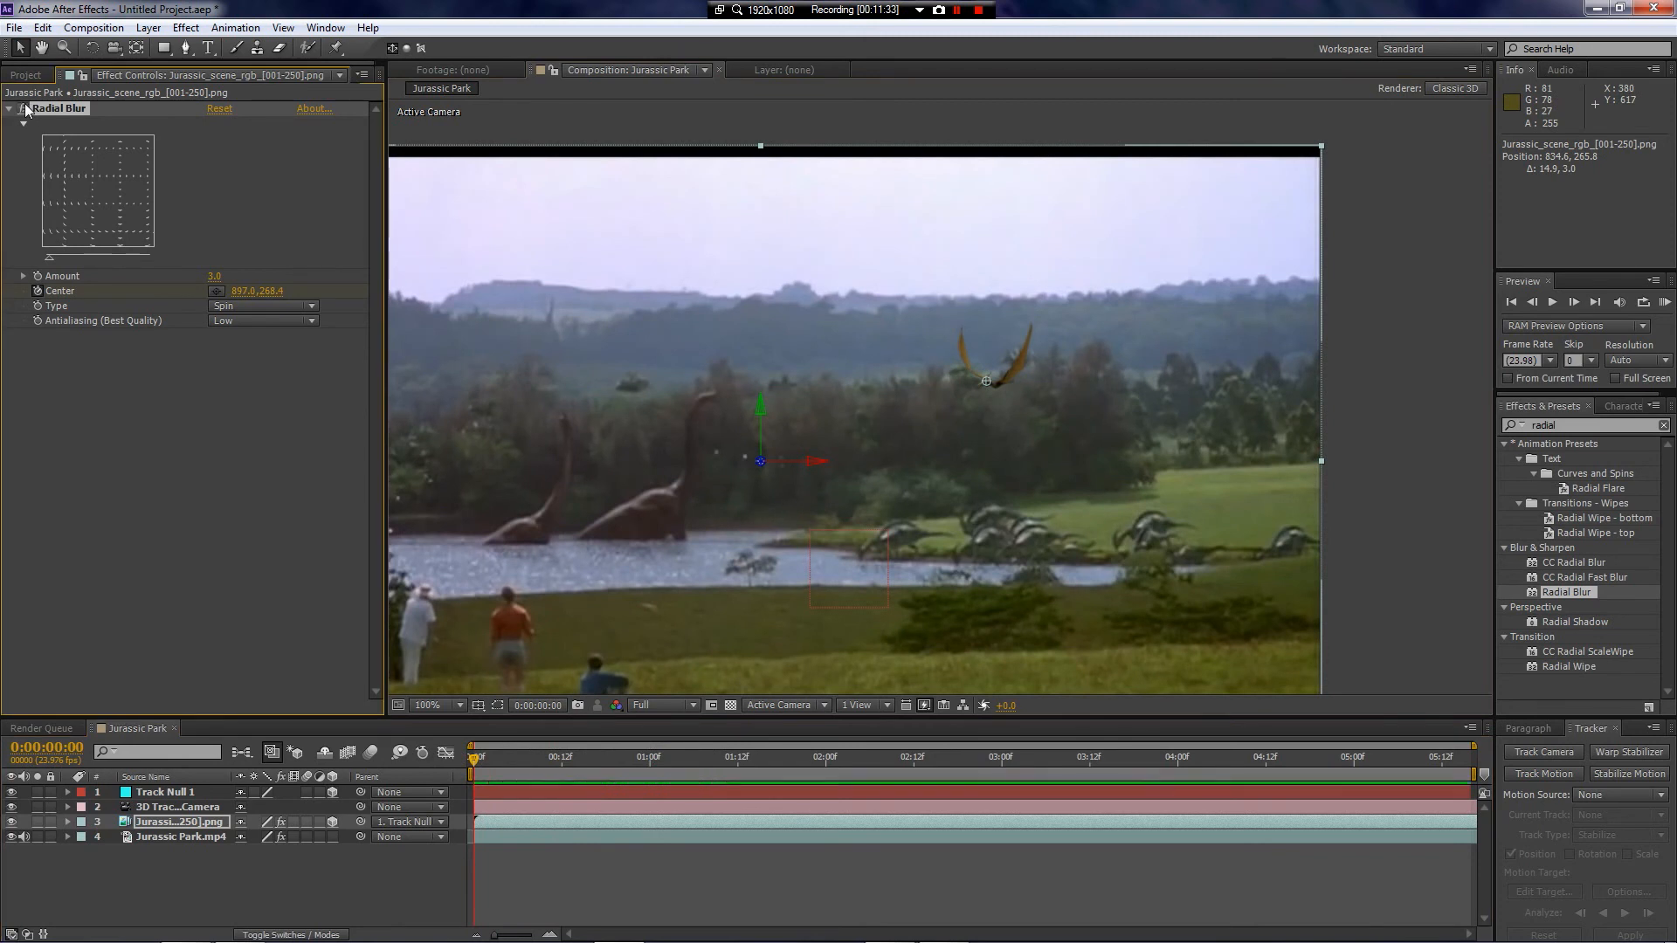
left_click(25, 109)
left_click(212, 275)
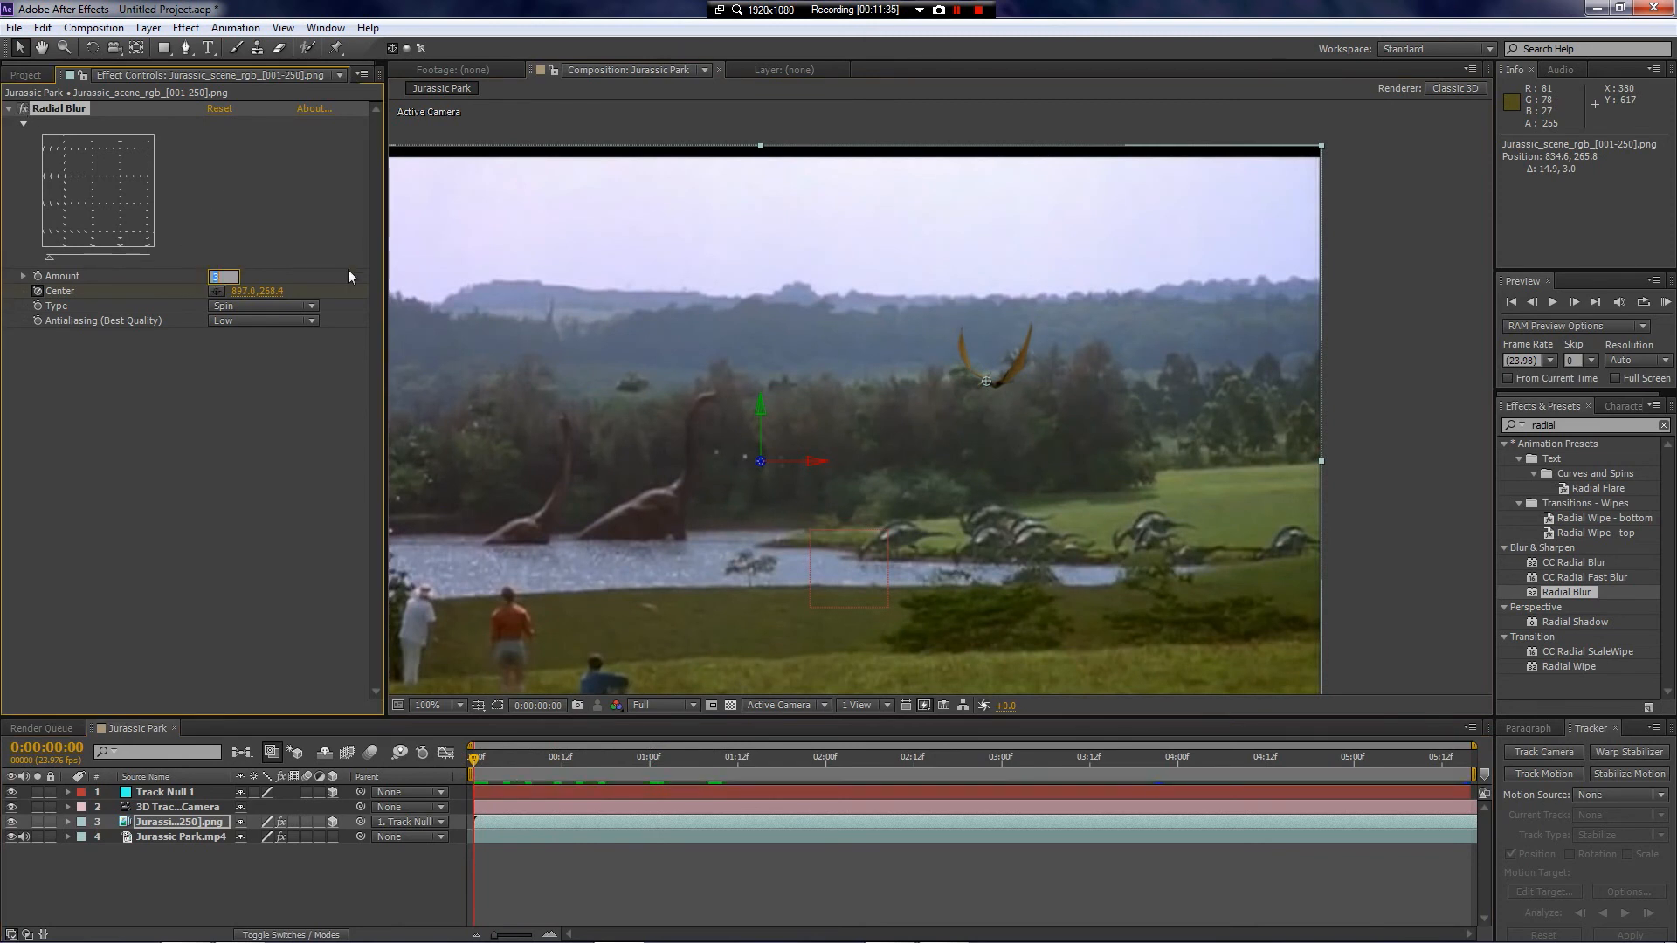
type("5")
key("Return")
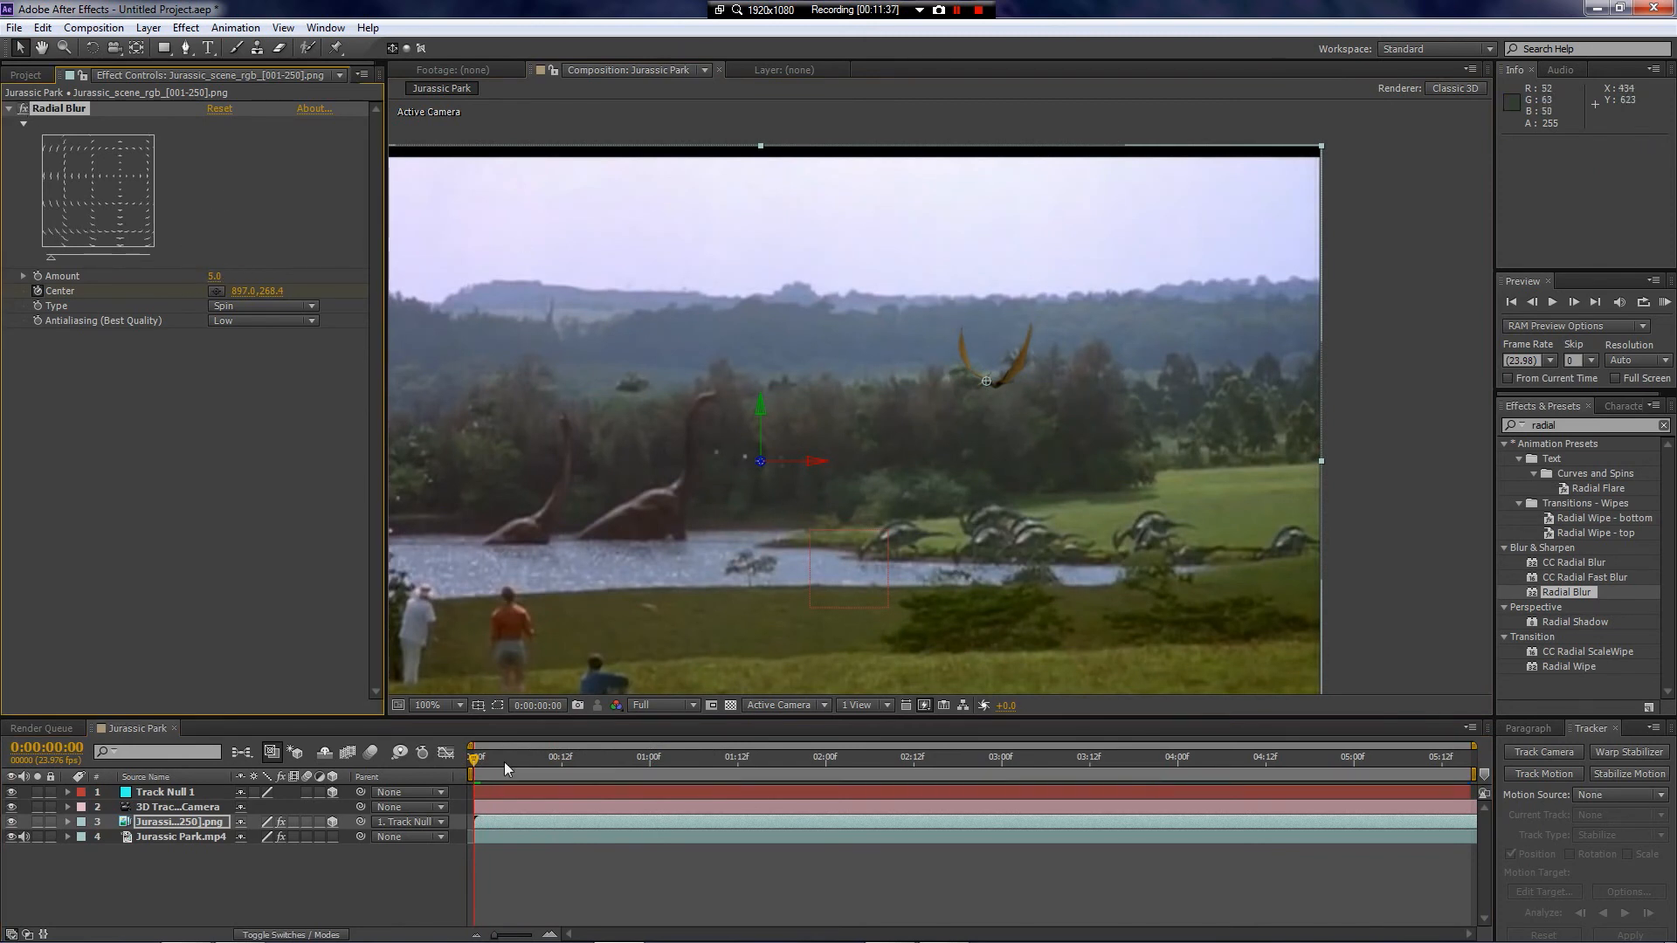
Step: Play back the opening of the shot and scrub to 0:00:01:00 to check how the radial blur follows the pterodactyl
key("period")
scroll(1036, 506, "down", 1)
left_click(1402, 586)
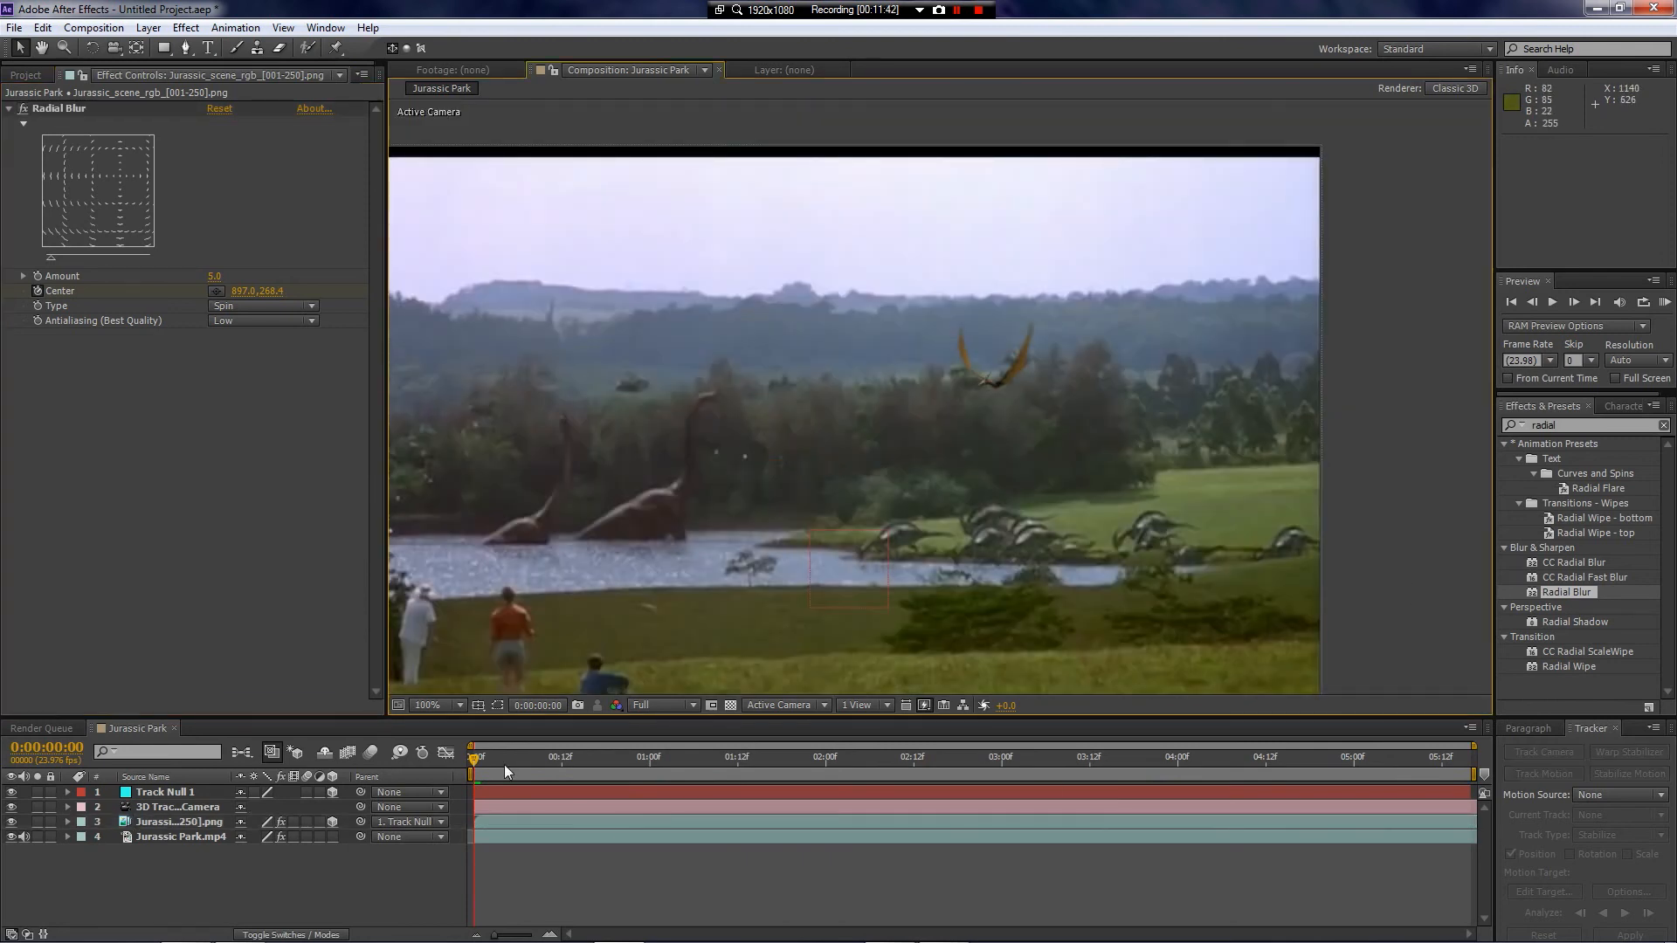
key("space")
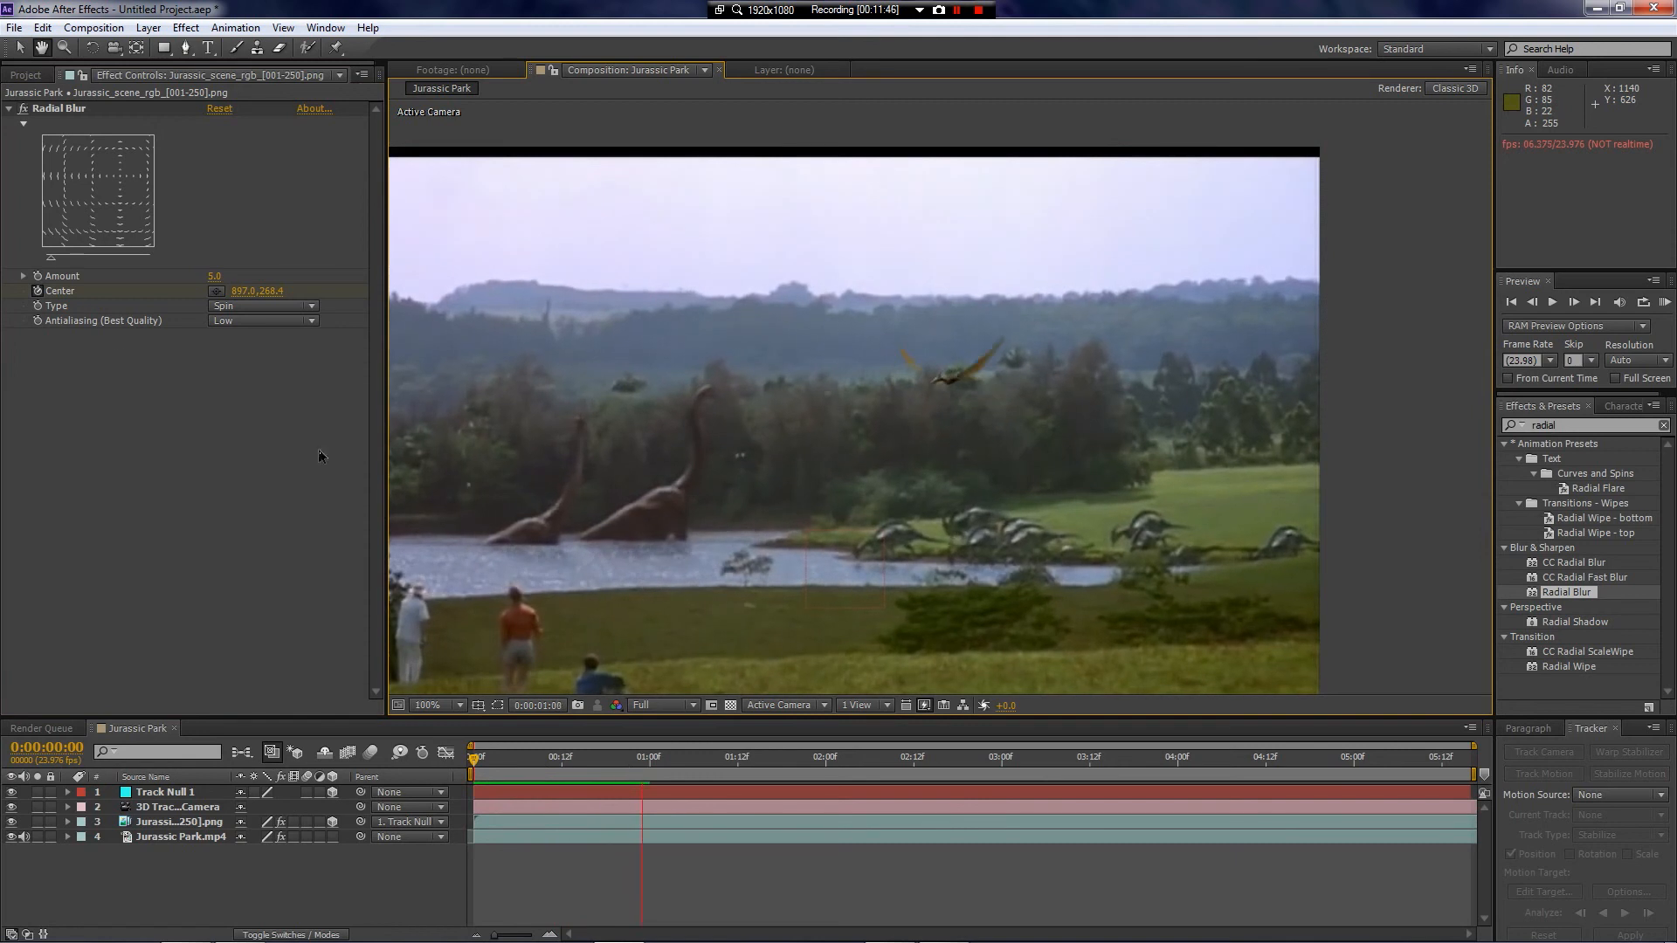
key("space")
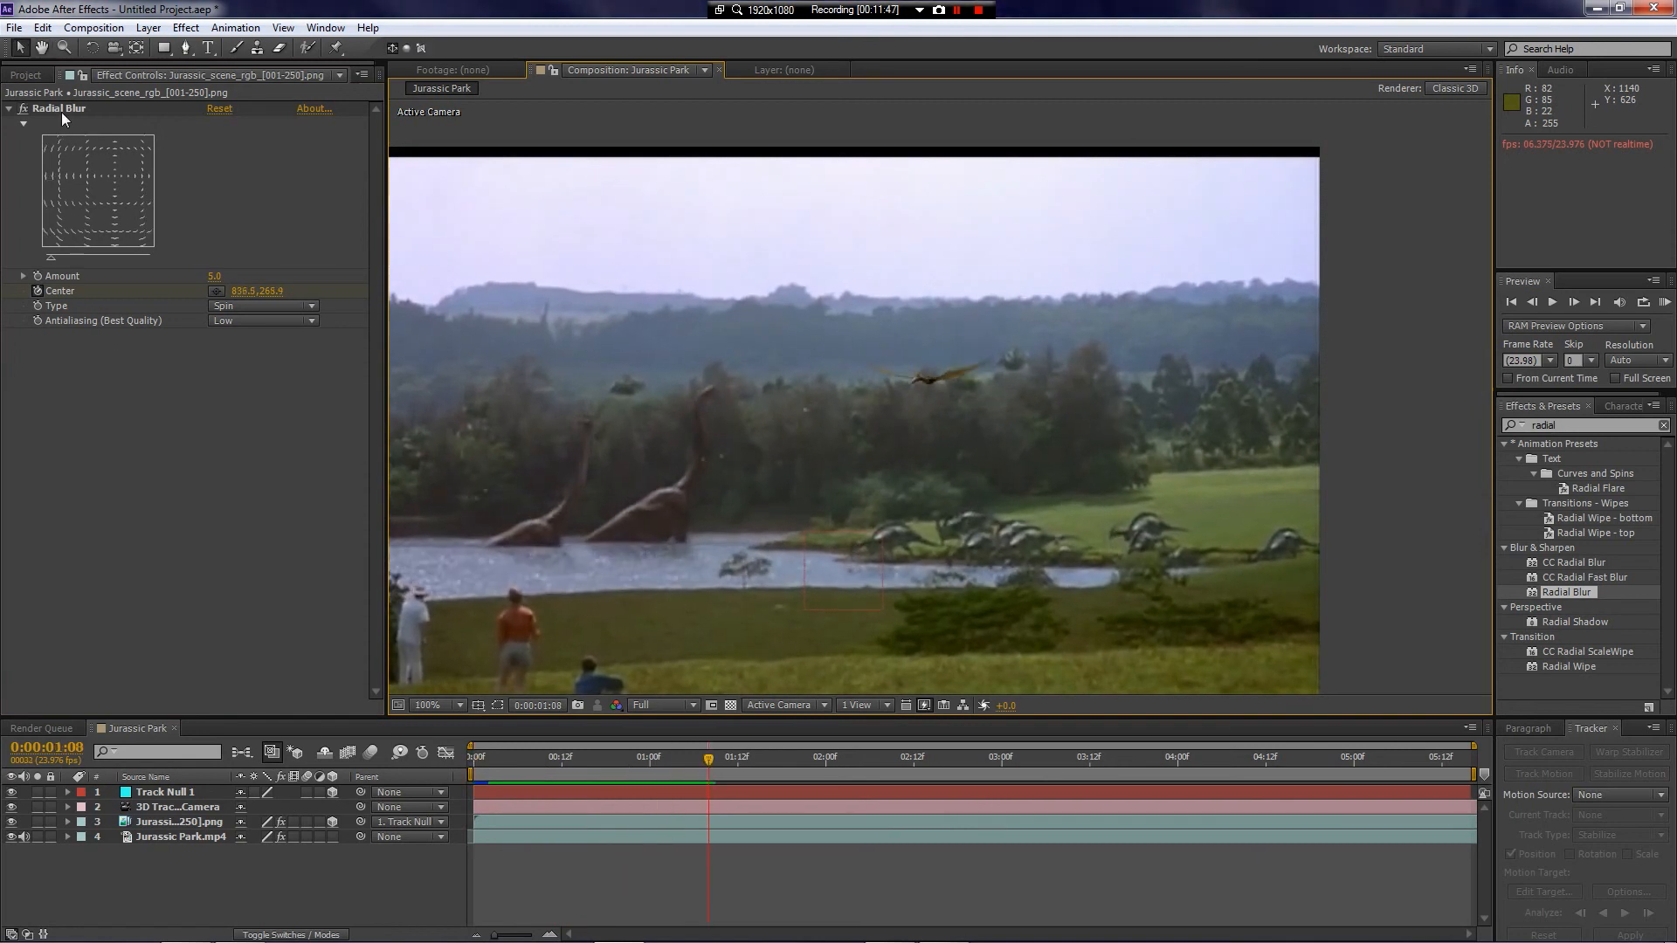
left_click(61, 110)
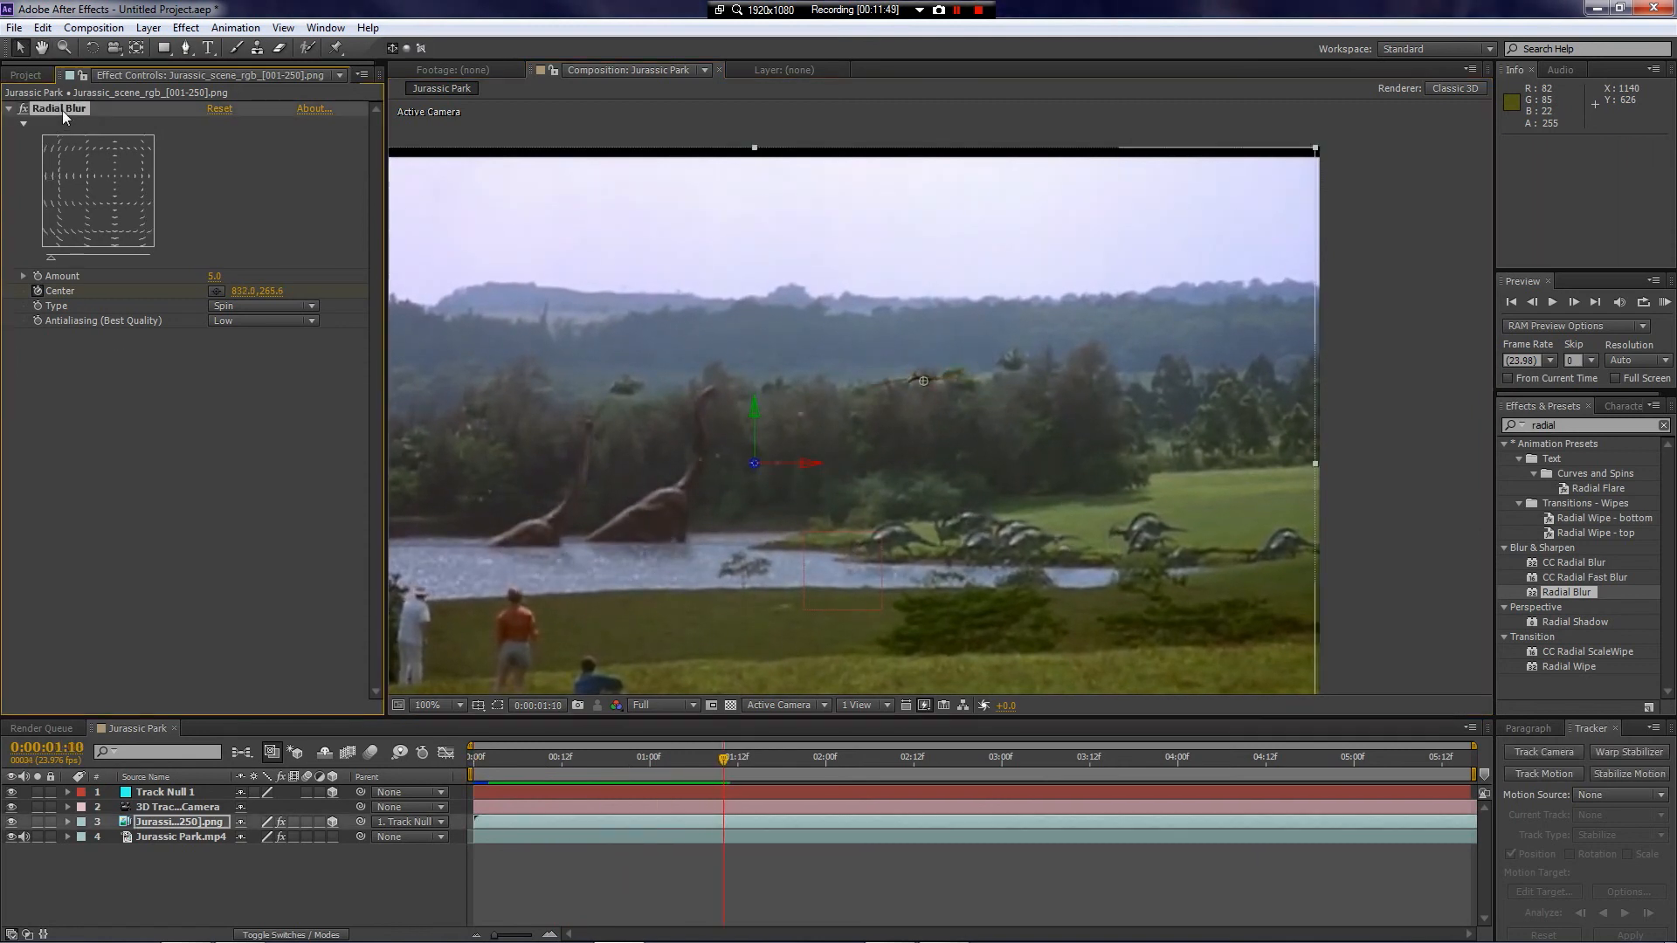
key("space")
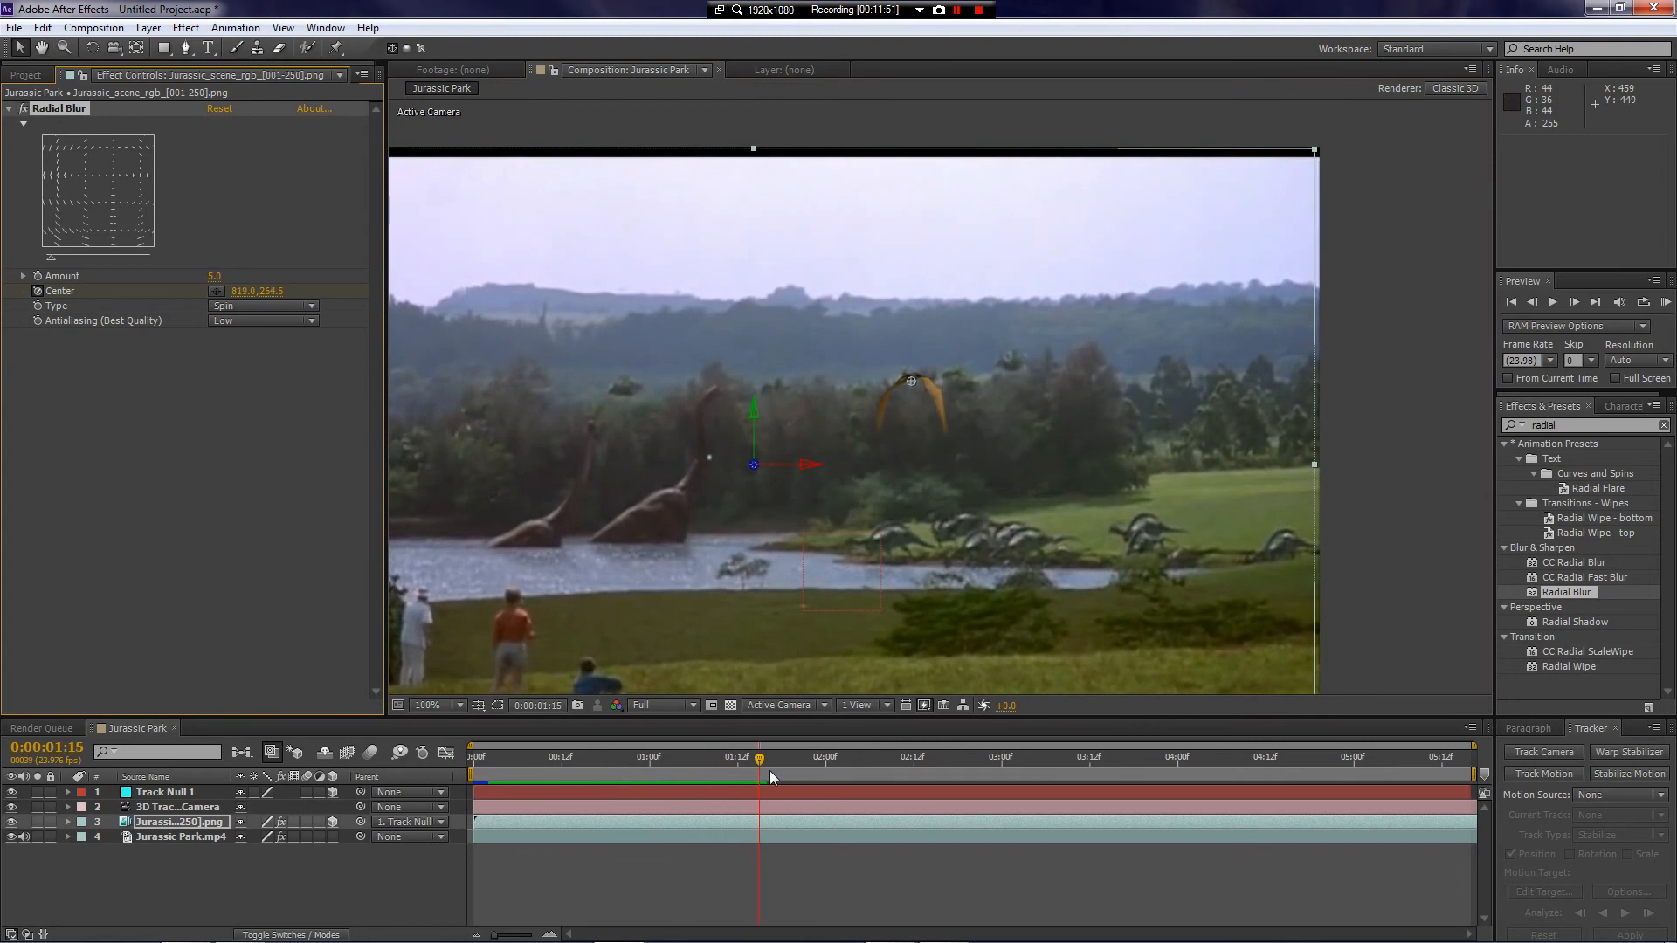
left_click_drag(716, 758, 652, 761)
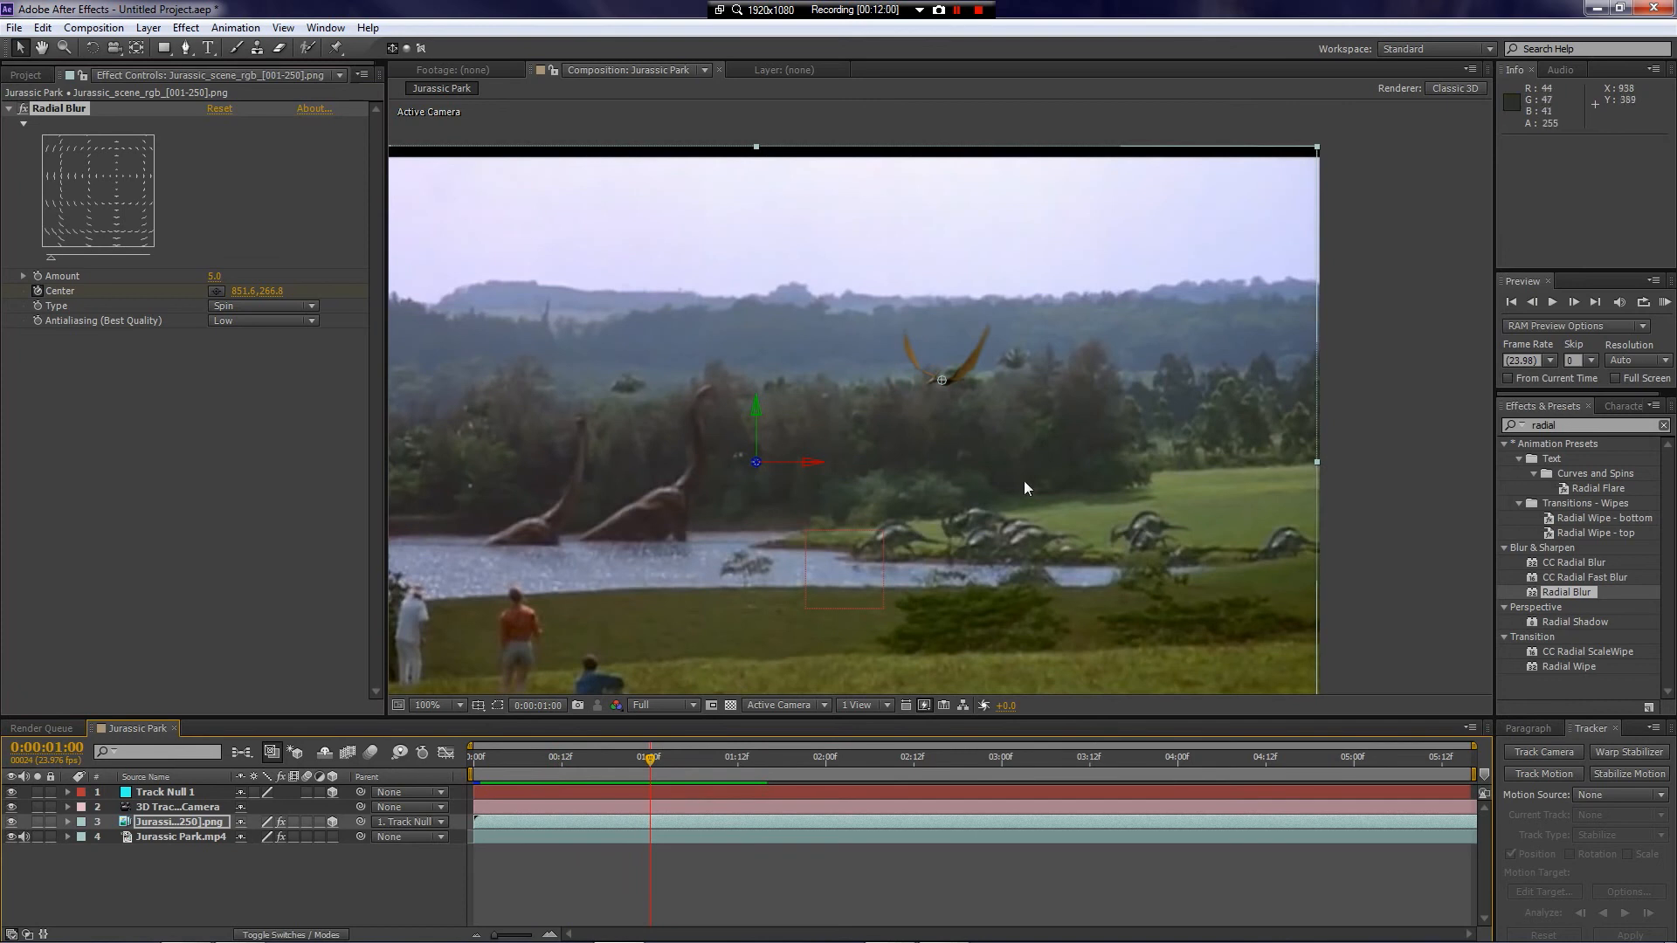
Step: Play back the opening of the shot from the first frame with the pterodactyl layer deselected to check the radial blur up close
key("period")
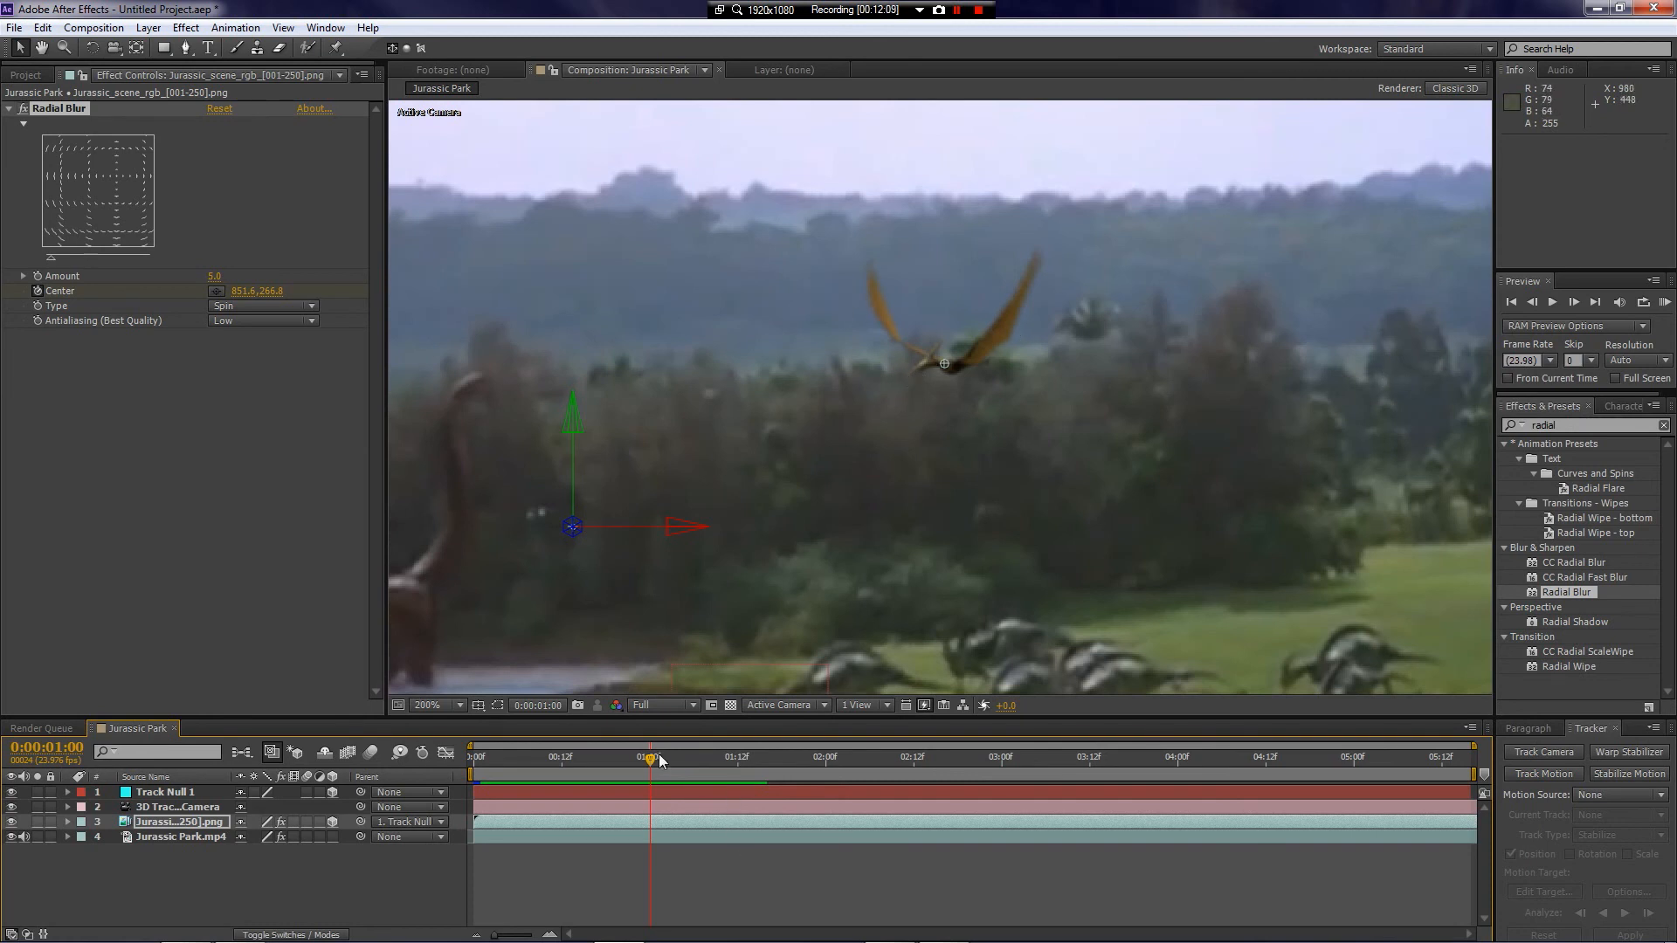
left_click_drag(648, 756, 455, 779)
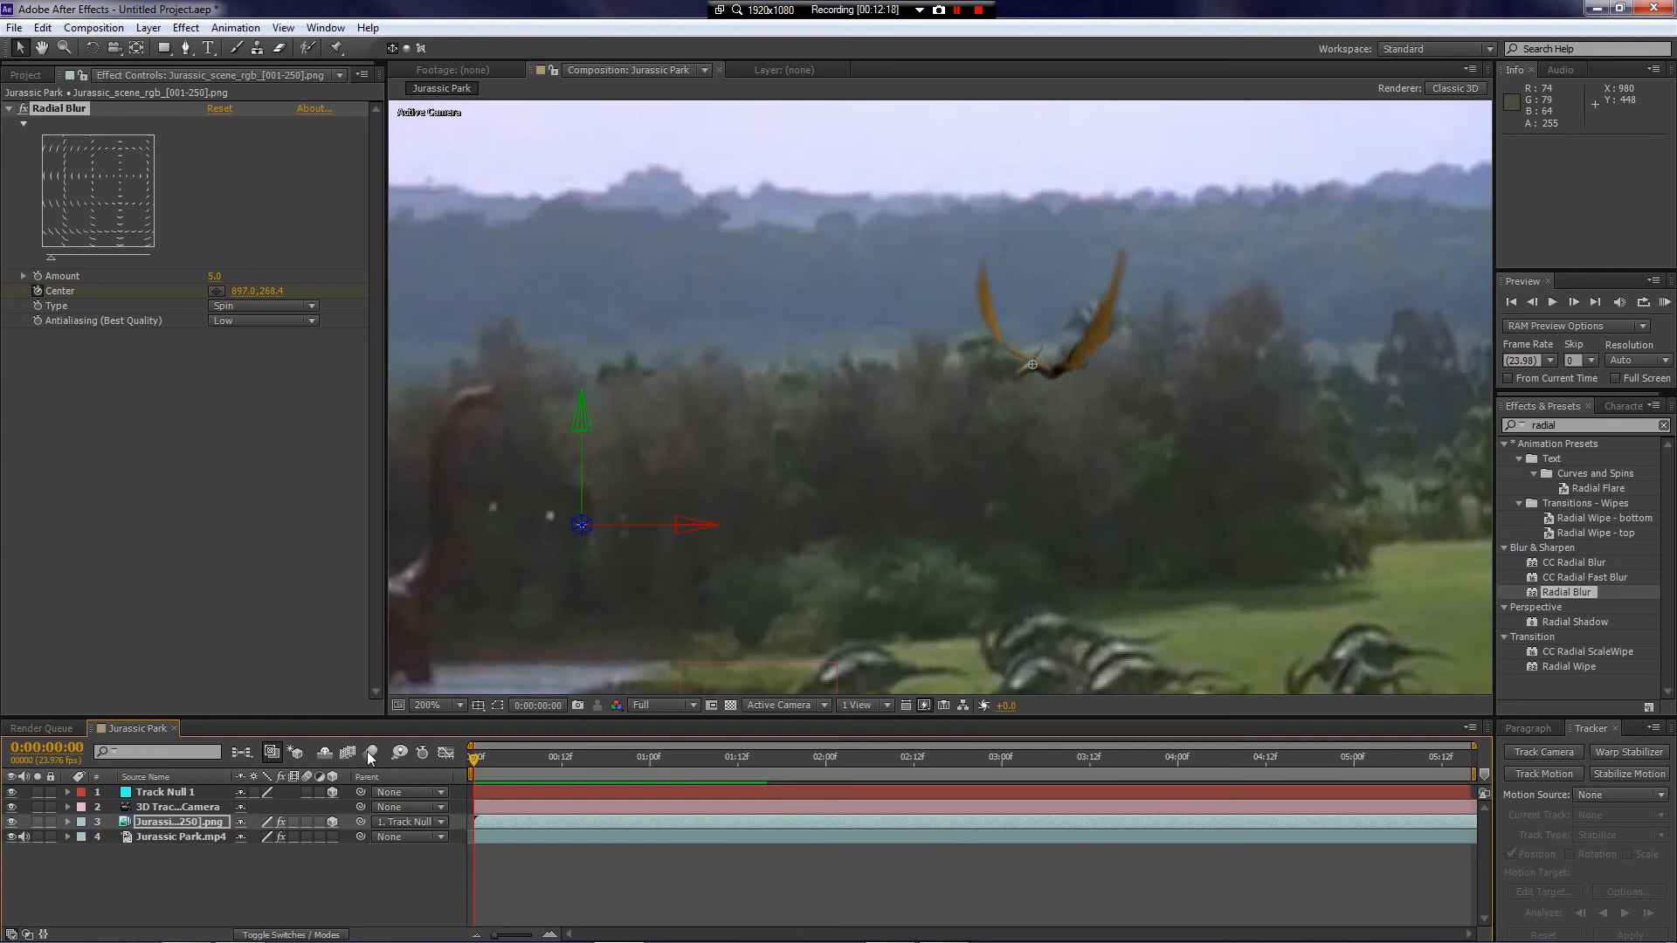
left_click(366, 867)
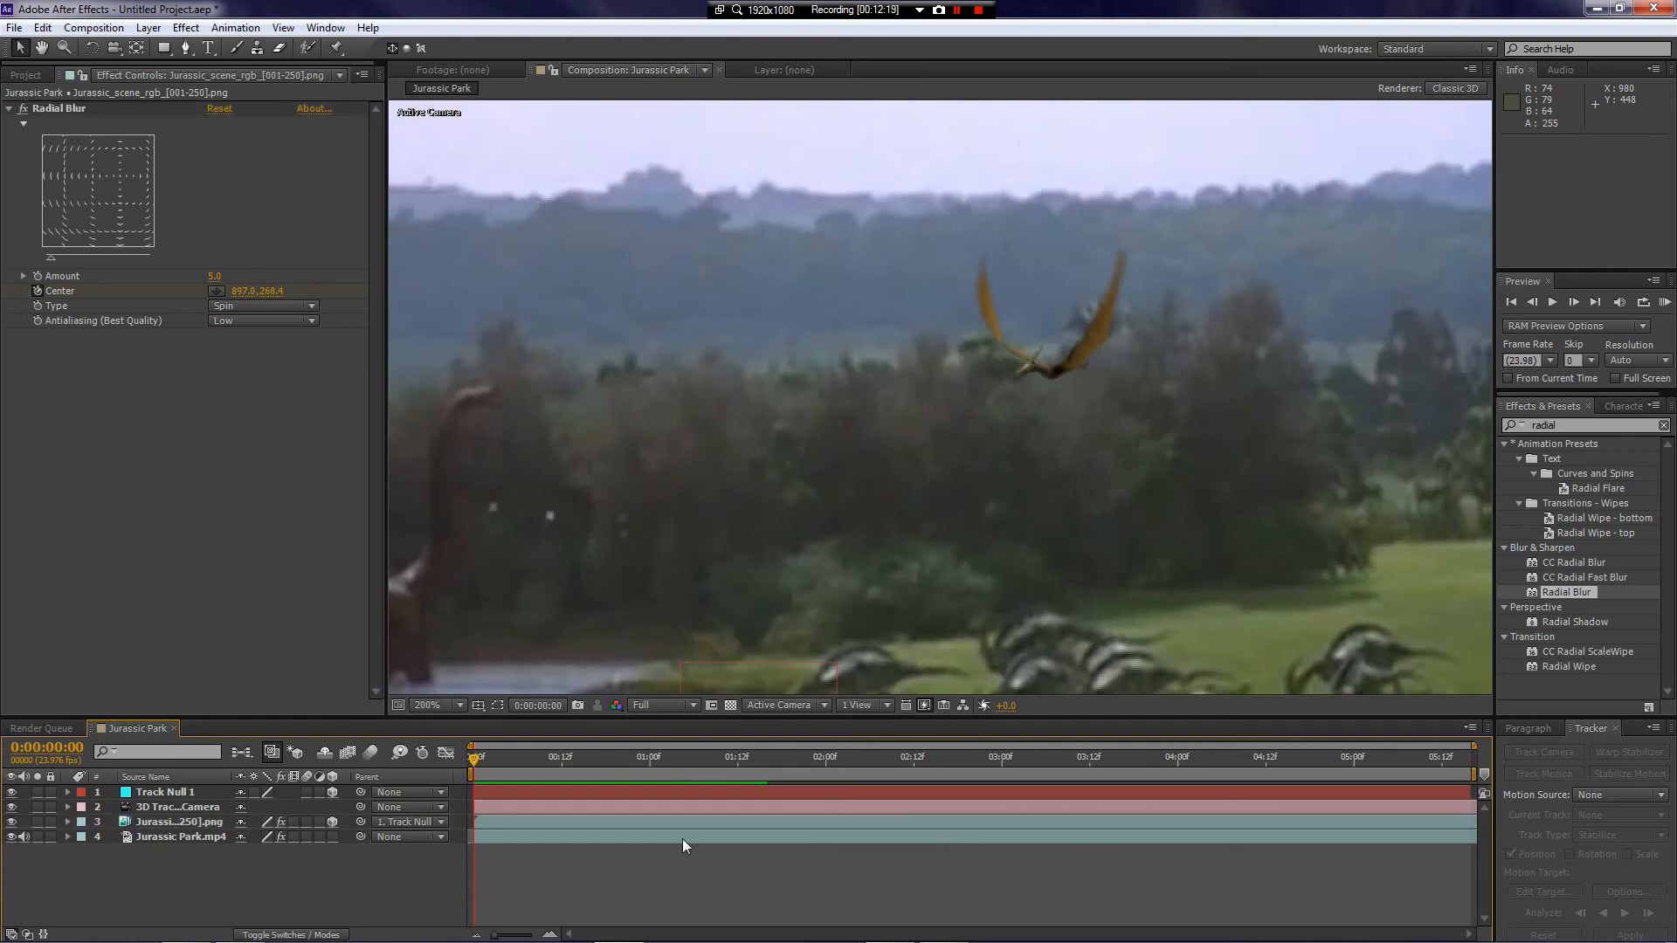
key("space")
left_click_drag(595, 769, 464, 802)
scroll(946, 377, "down", 2)
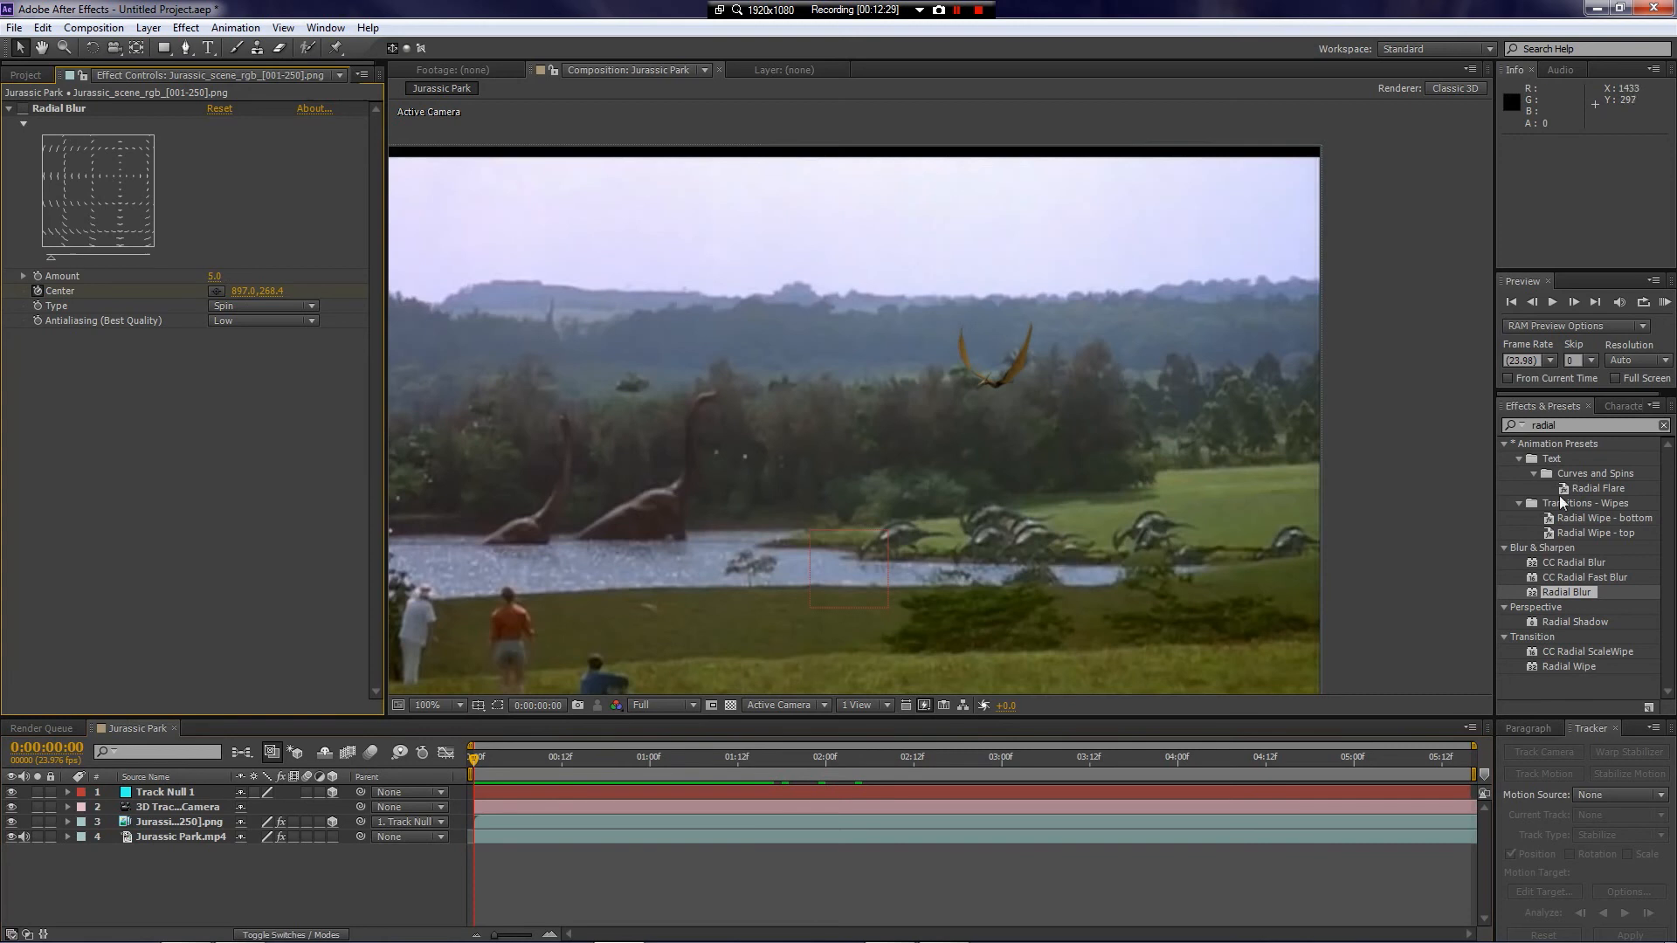
Step: Search the effects for "blur" and apply Gaussian Blur to the pterodactyl PNG sequence layer
left_click(1551, 426)
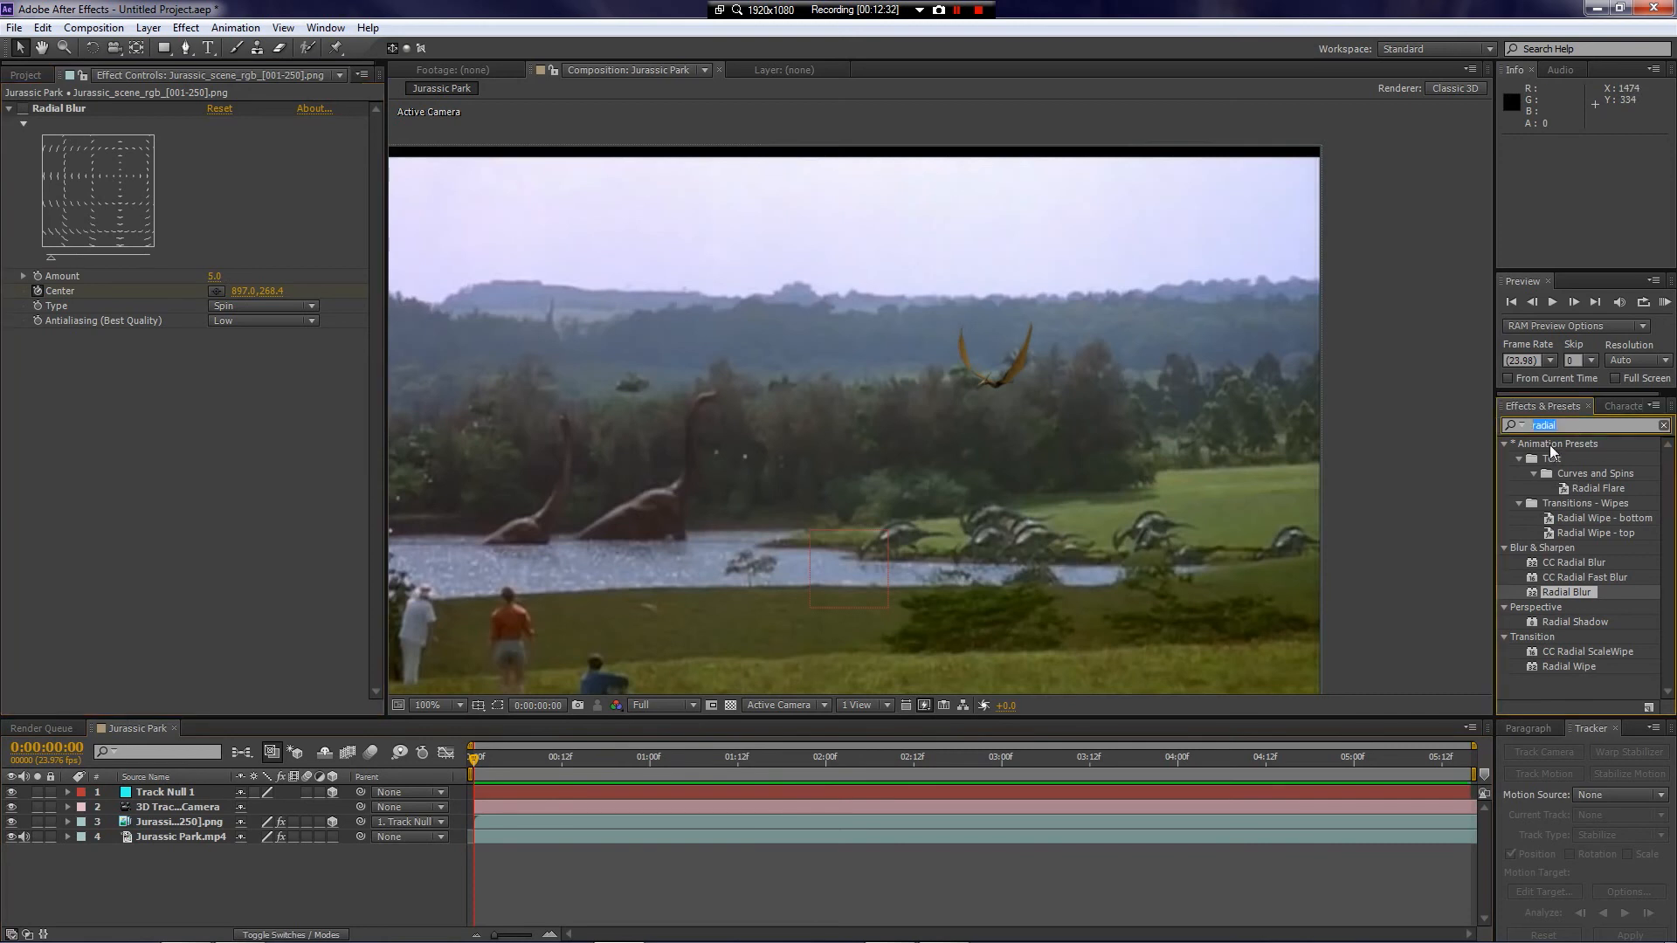
type("blur")
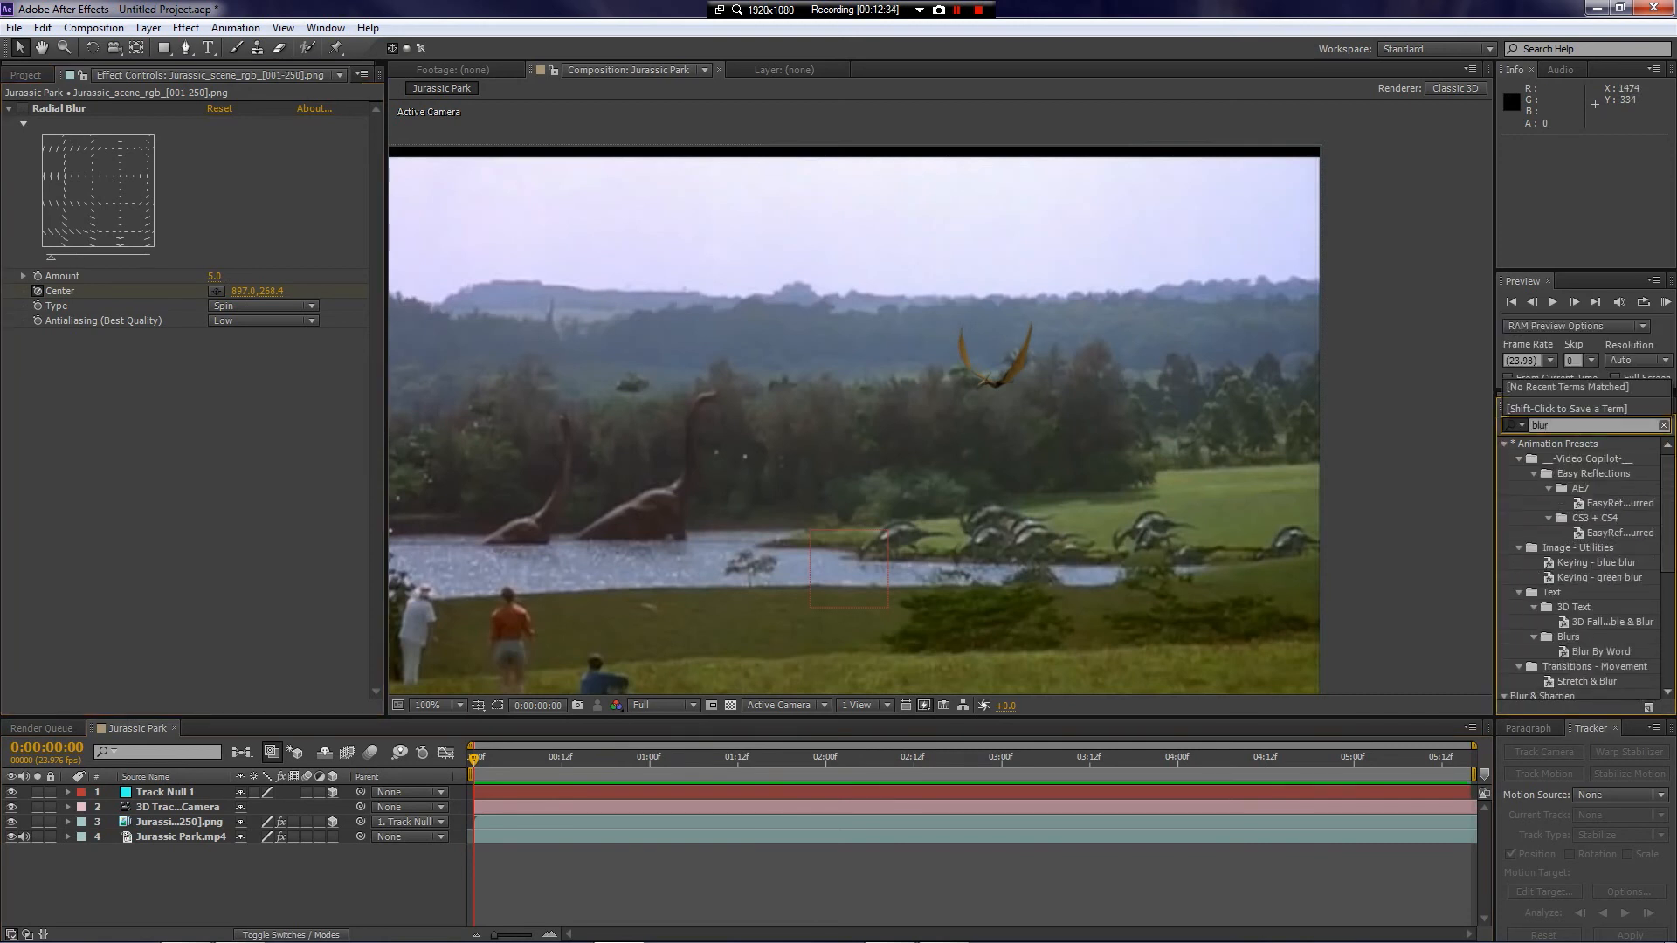
left_click(1665, 569)
left_click_drag(1669, 563, 1672, 651)
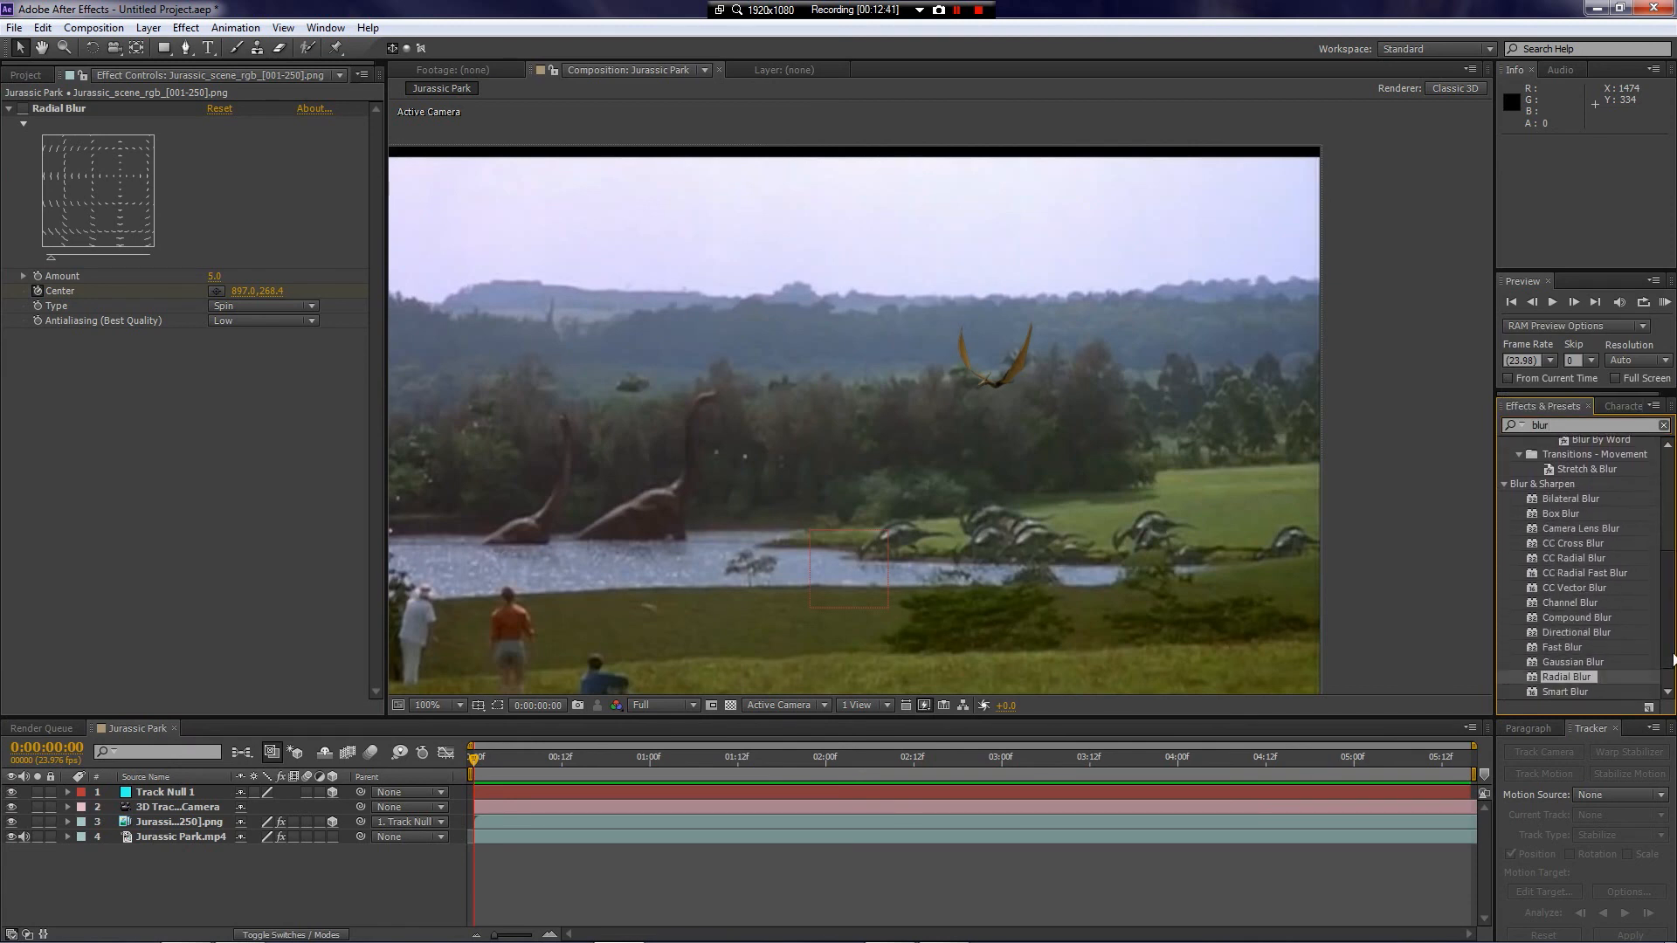
scroll(1649, 671, "down", 1)
left_click(1570, 657)
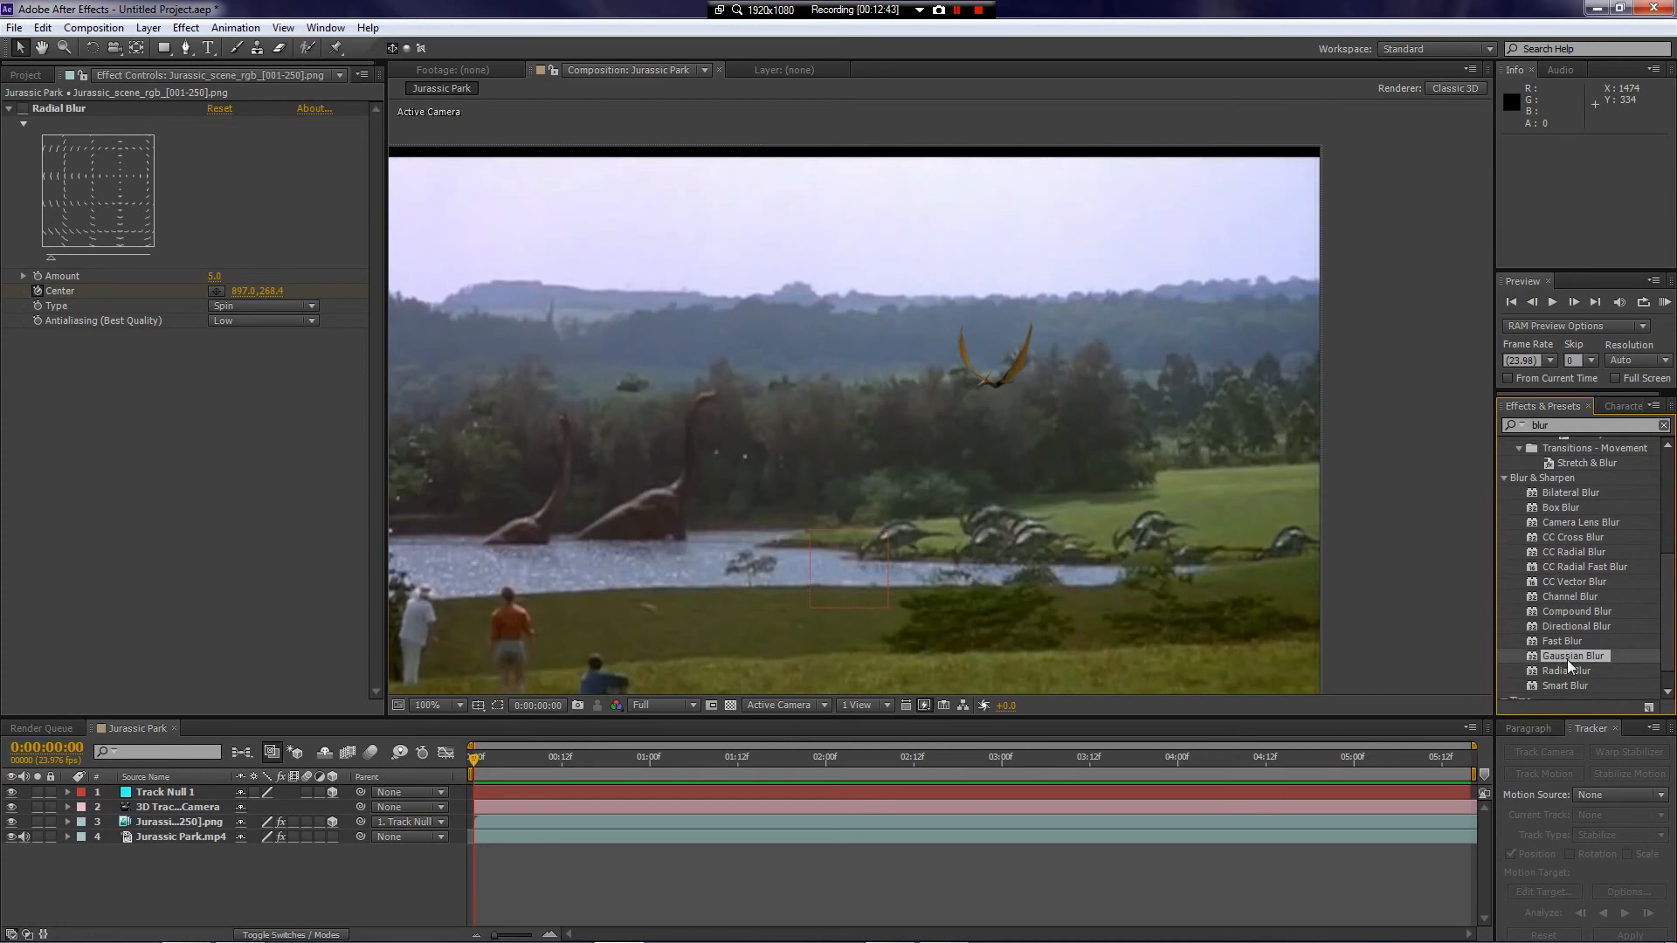
left_click_drag(1564, 658, 662, 824)
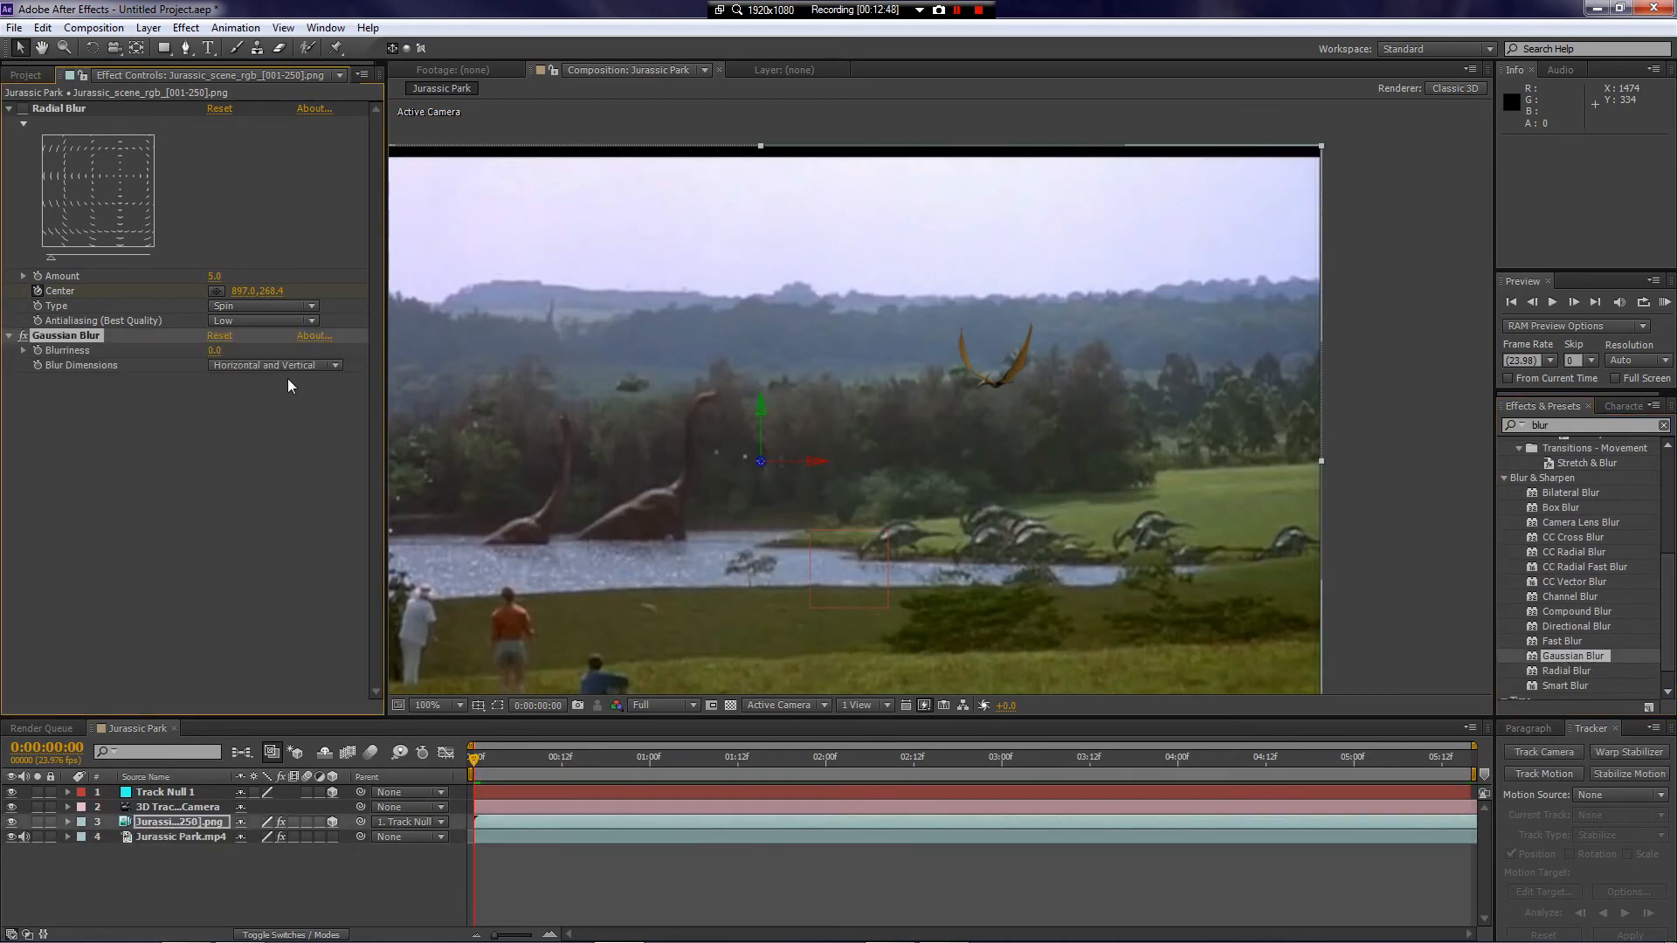
Step: Try Gaussian Blur blurriness values of 5, 2 and 1 on the pterodactyl
left_click(214, 350)
type("5")
key("Return")
left_click(212, 350)
key("Return")
left_click(212, 350)
type("2")
key("Return")
left_click(212, 350)
type("1")
key("Return")
Step: Play back the opening from the first frame, set the Gaussian Blur blurriness to 1.2 and preview the shot again
key("period")
key("comma")
left_click_drag(483, 762, 450, 772)
key("space")
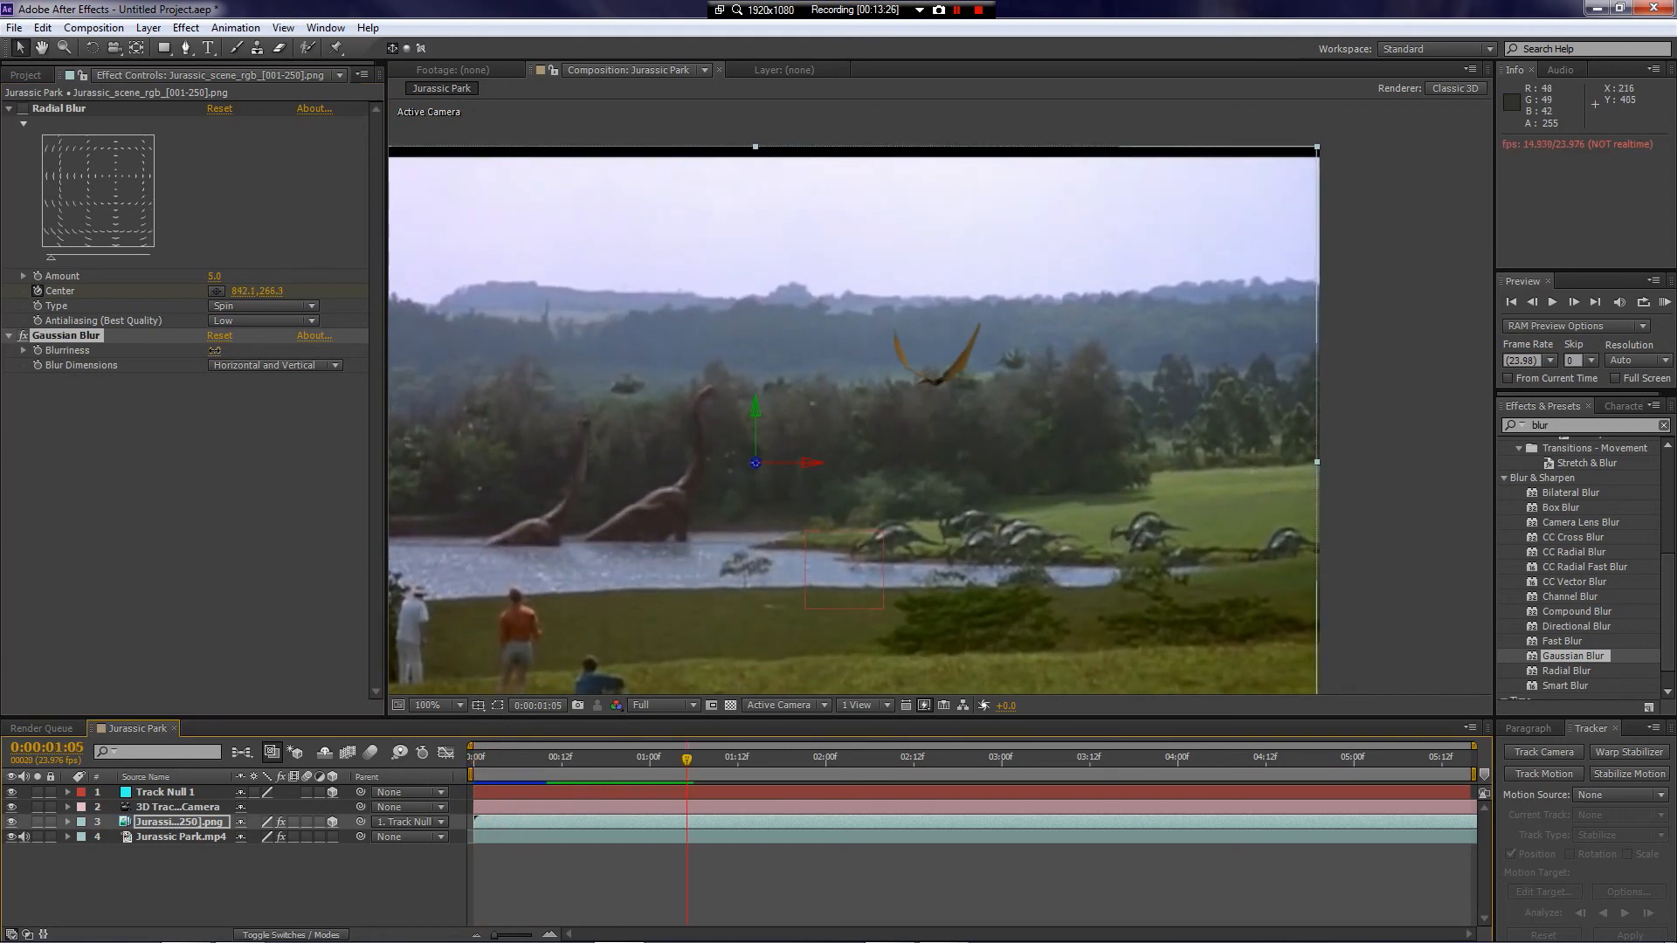
left_click(214, 350)
type("1.2")
key("Return")
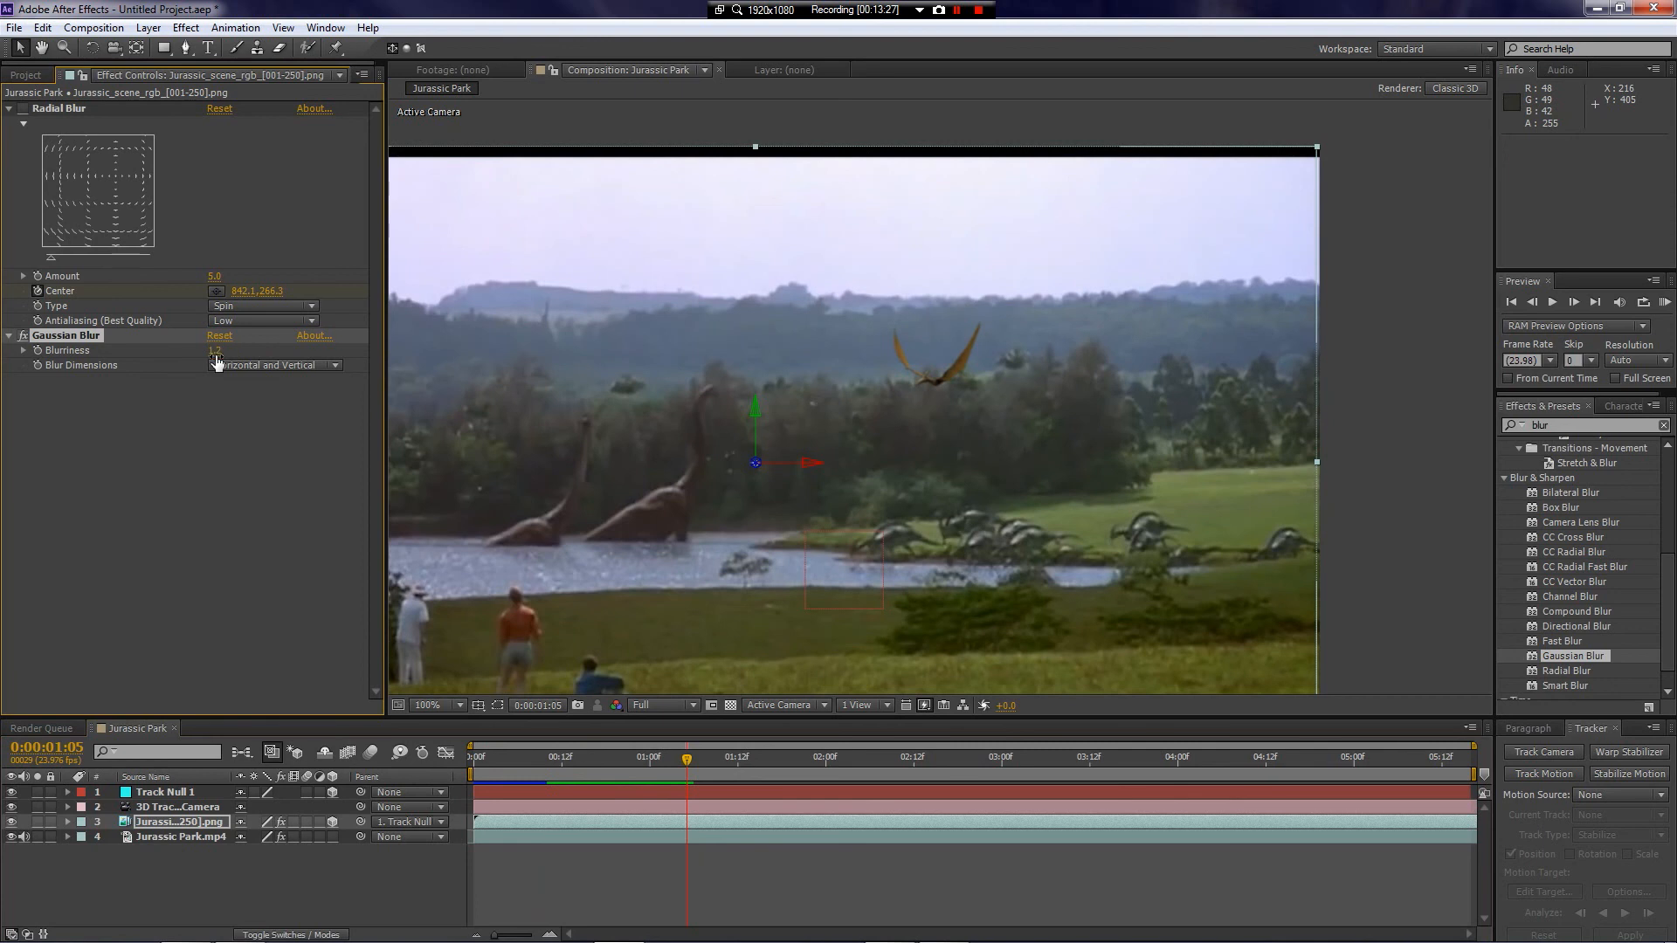
key("space")
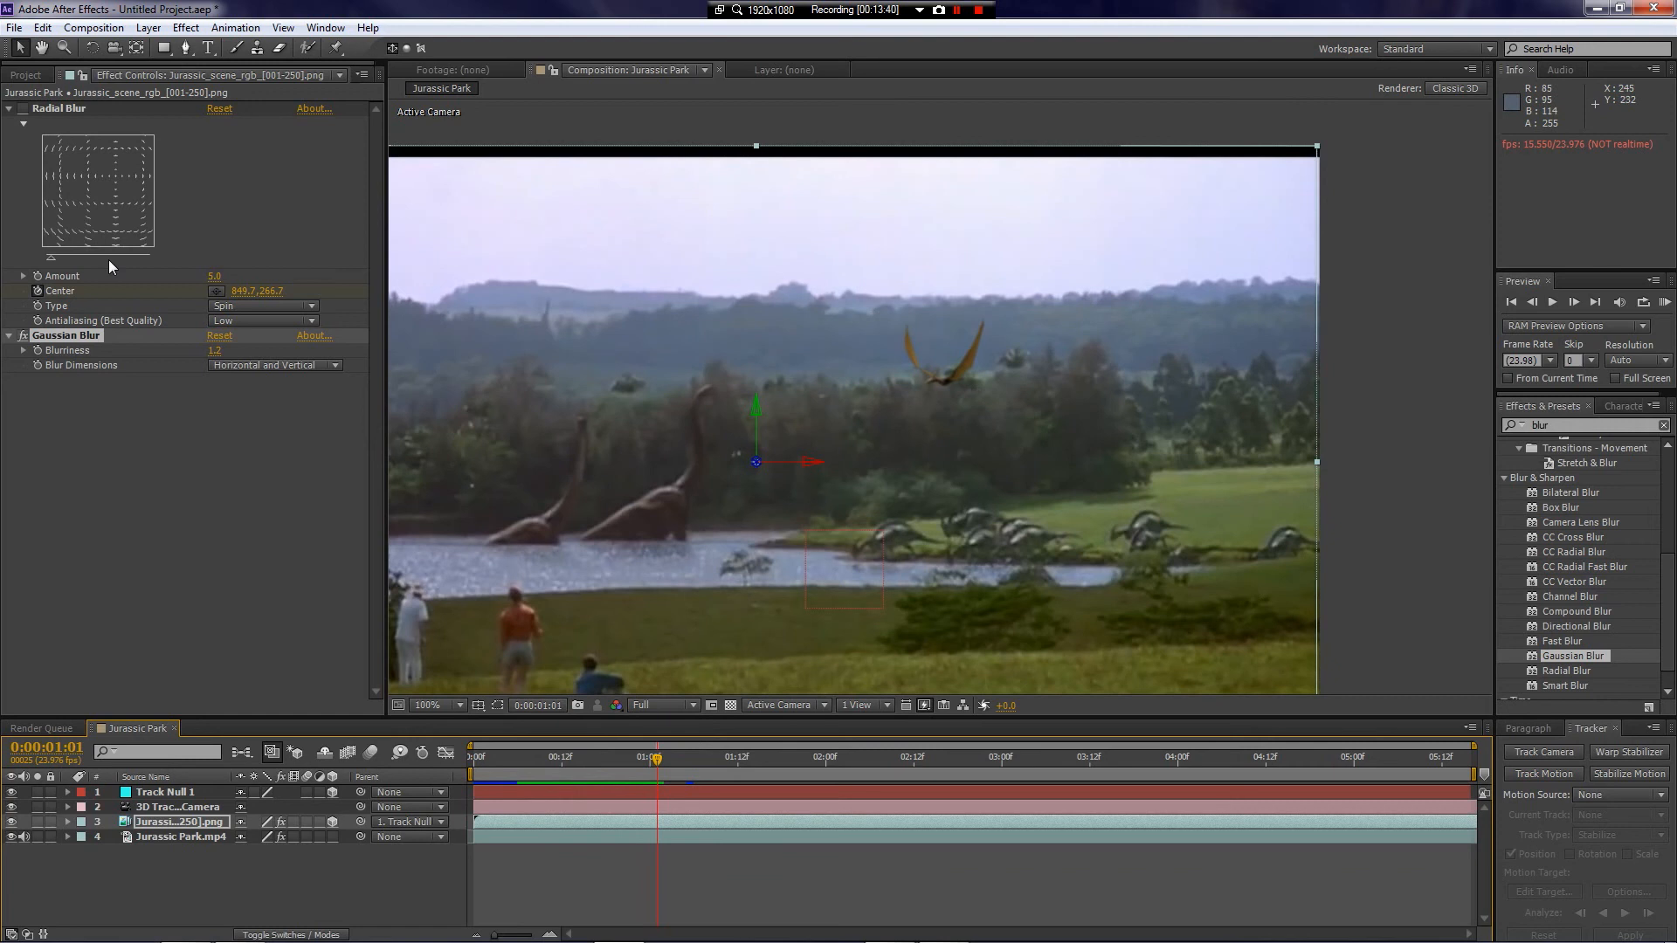
Step: Turn the Radial Blur back on alongside the Gaussian Blur and play the shot from the first frame
left_click(19, 111)
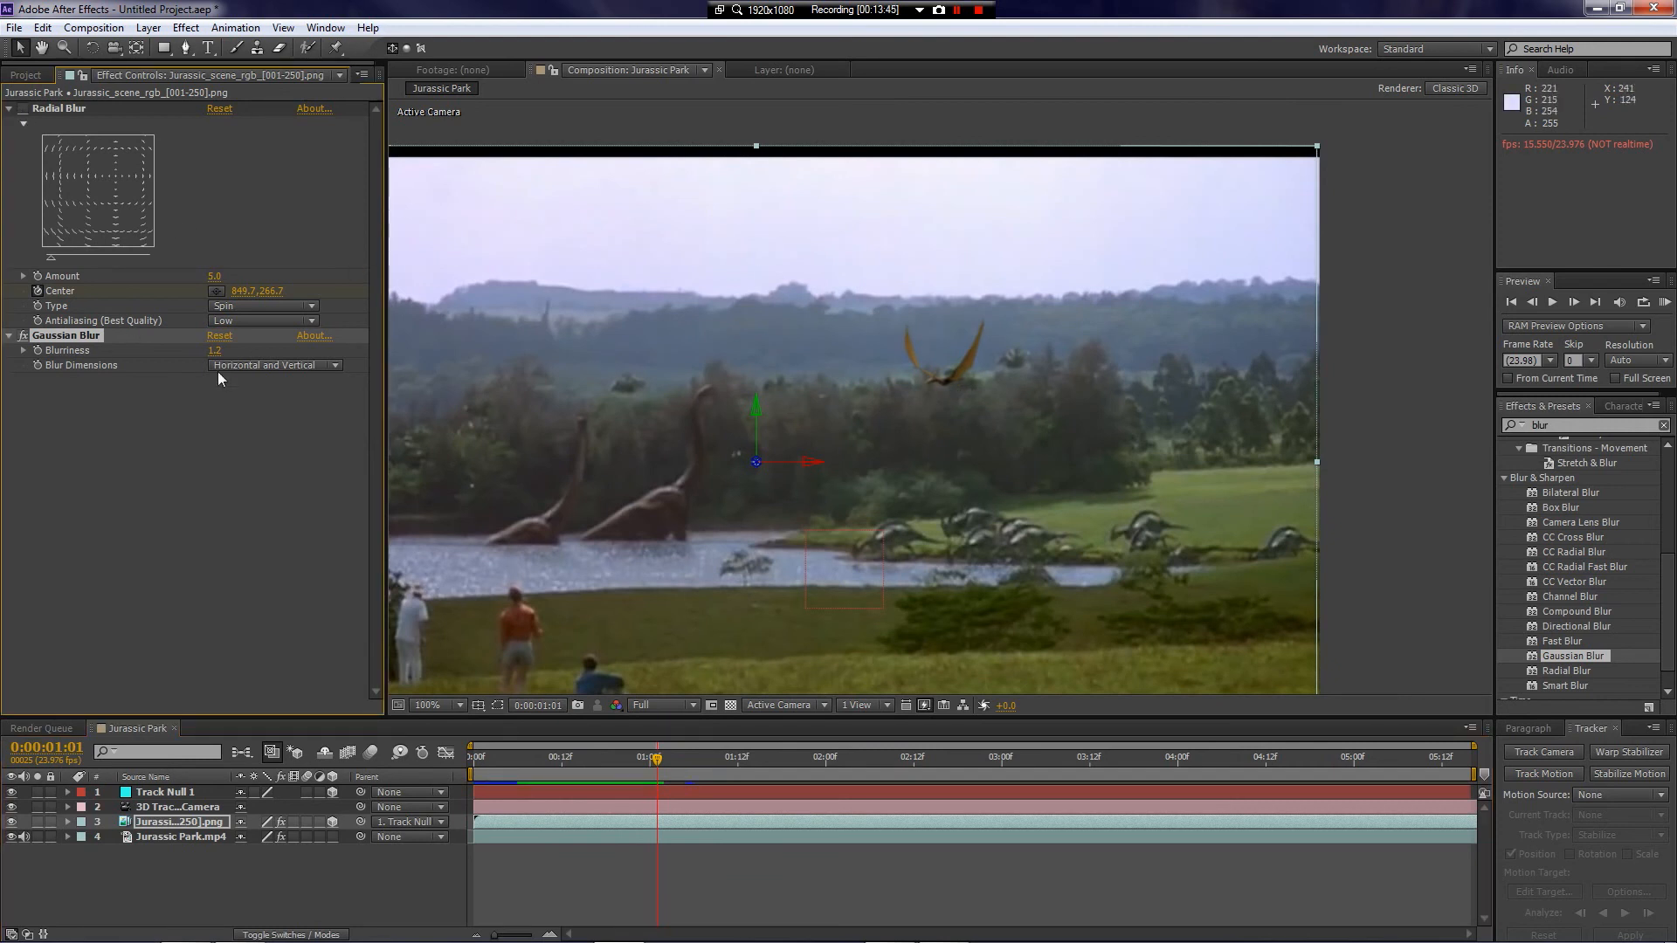
left_click(23, 111)
left_click_drag(657, 760, 468, 783)
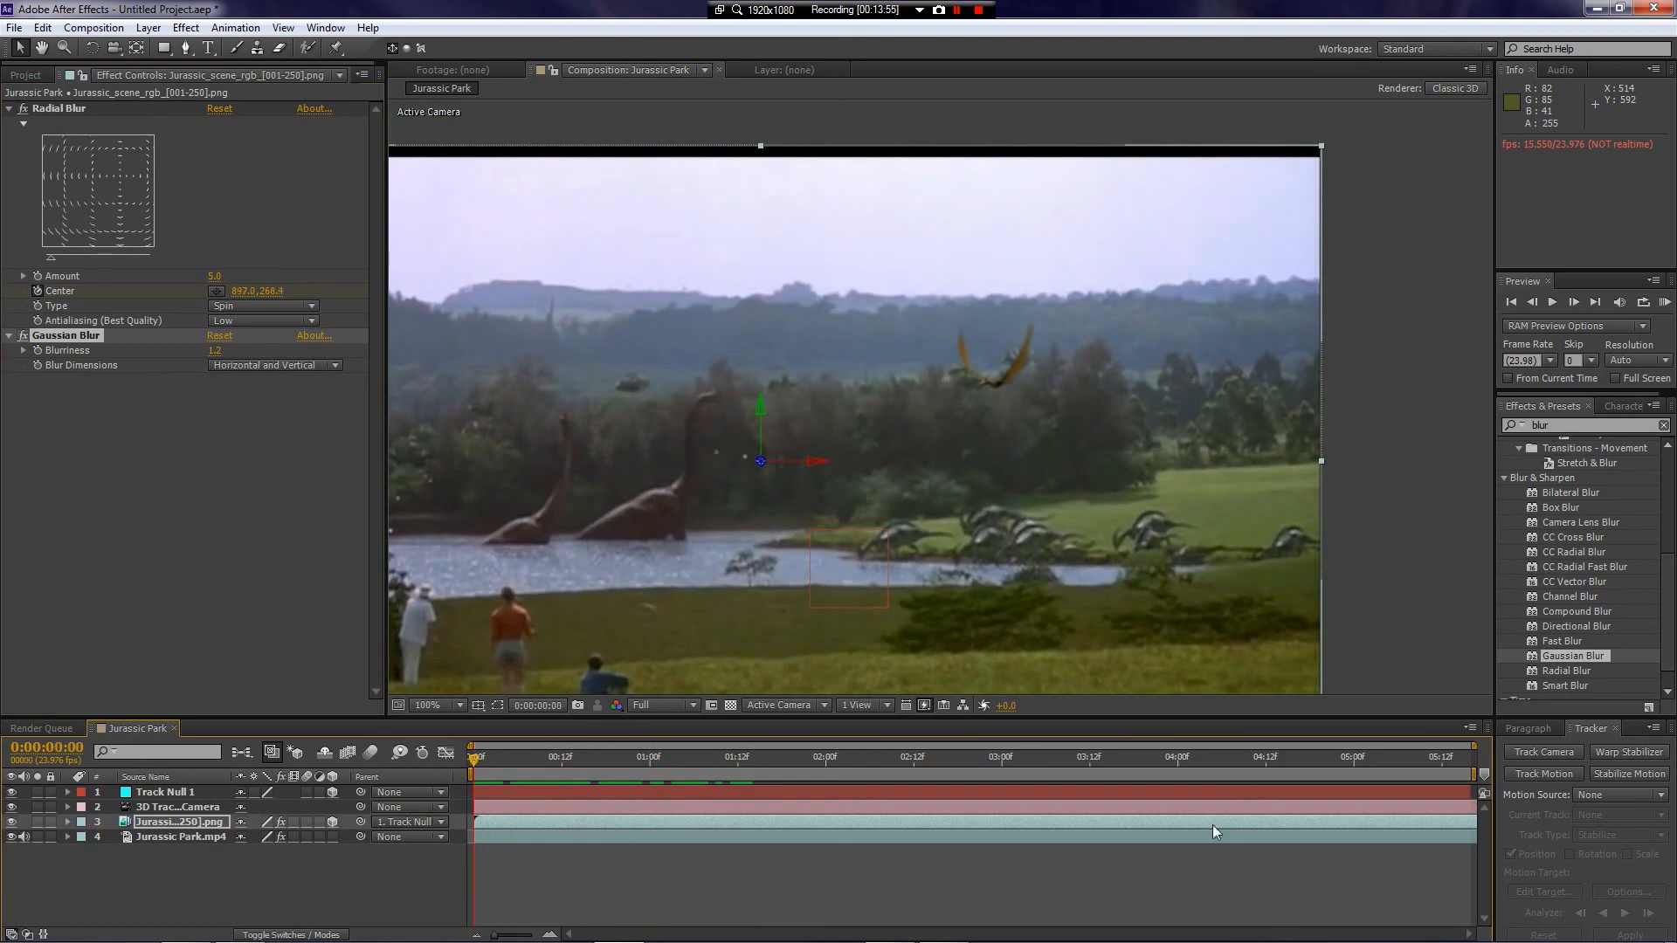
key("space")
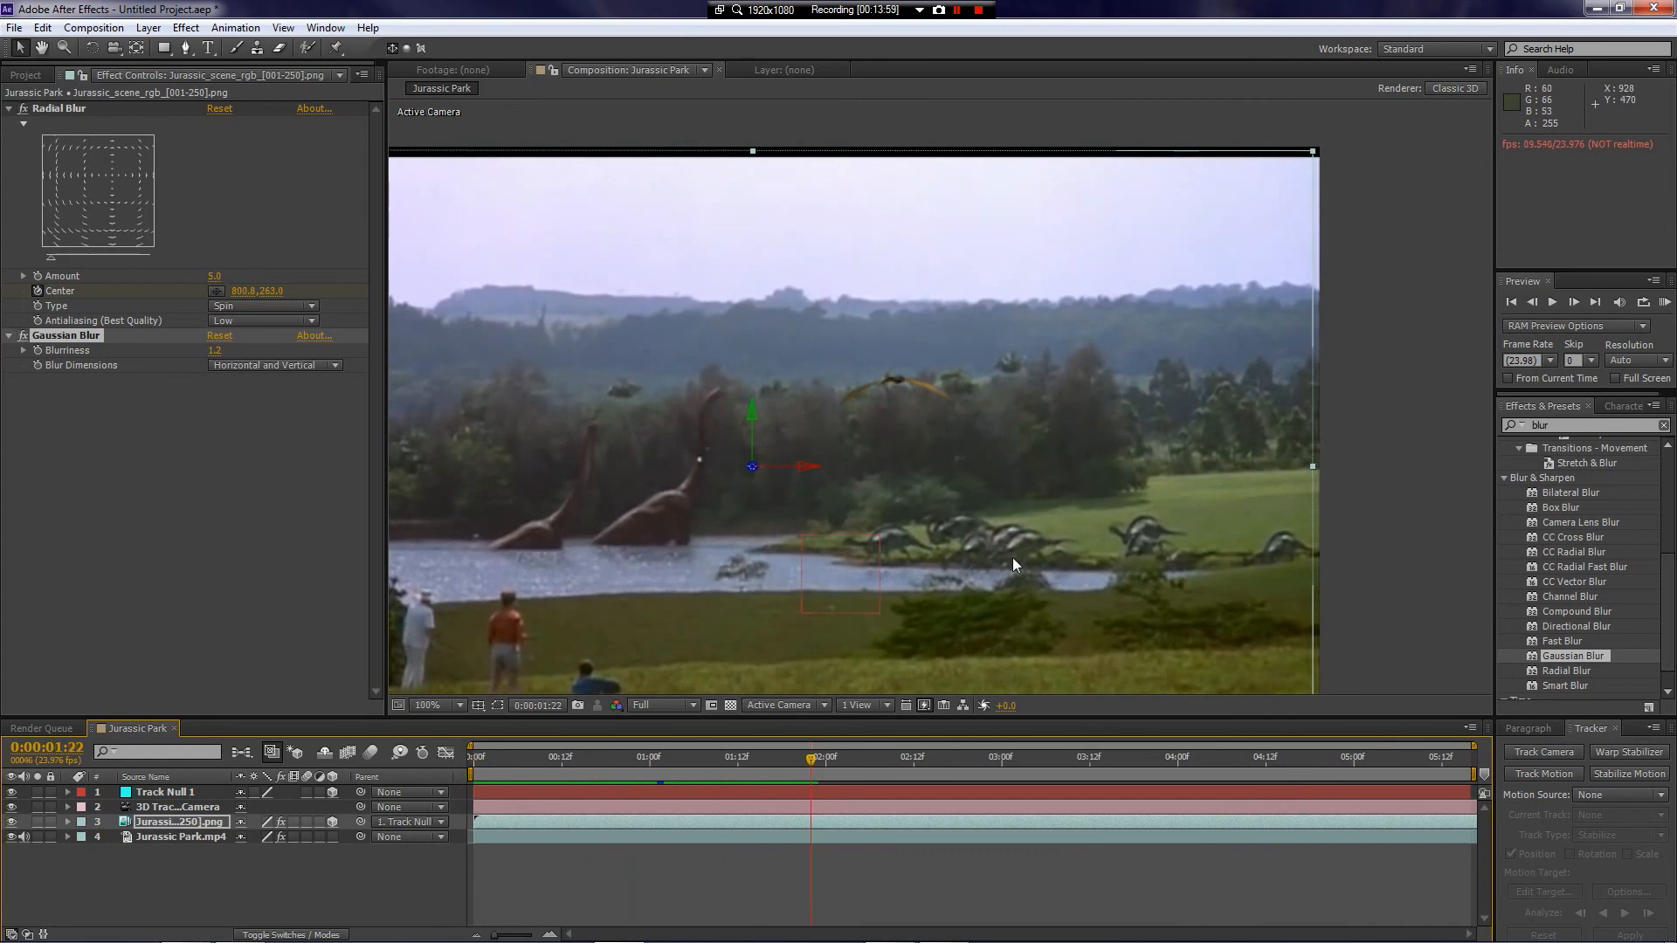
Step: Examine how the blurred pterodactyl sits in the whole frame, scrubbing to 0:00:04:12 and stepping through the neighbouring frames
scroll(1011, 558, "down", 1)
scroll(1012, 558, "up", 1)
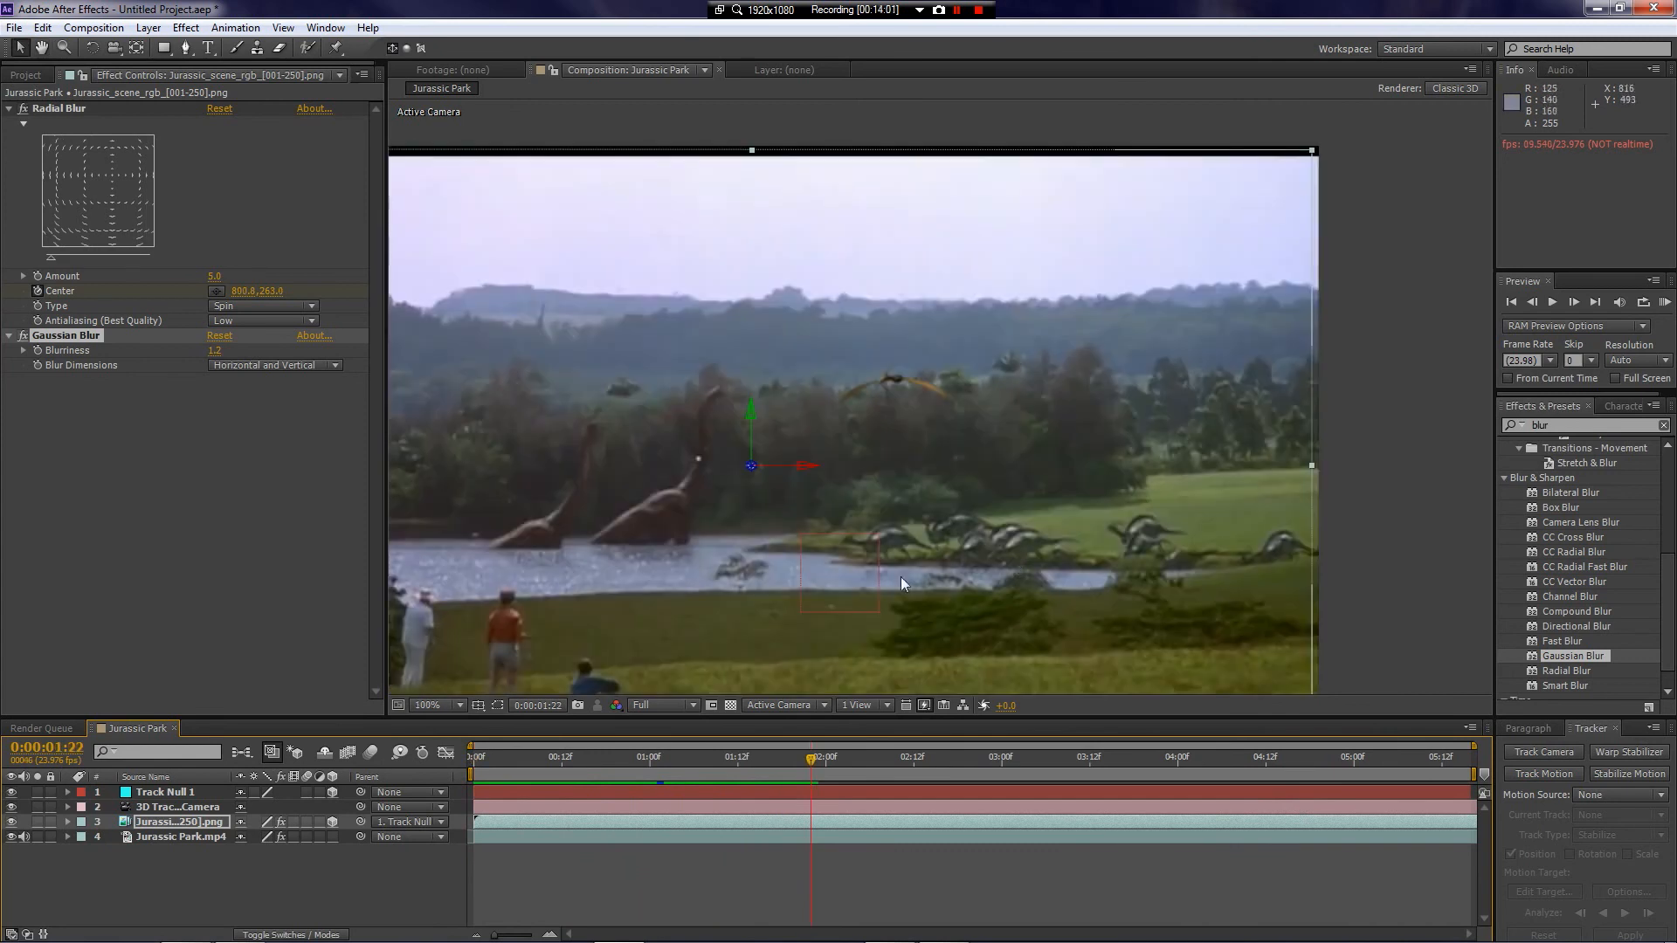
key("h")
left_click_drag(765, 596, 865, 536)
scroll(861, 535, "down", 2)
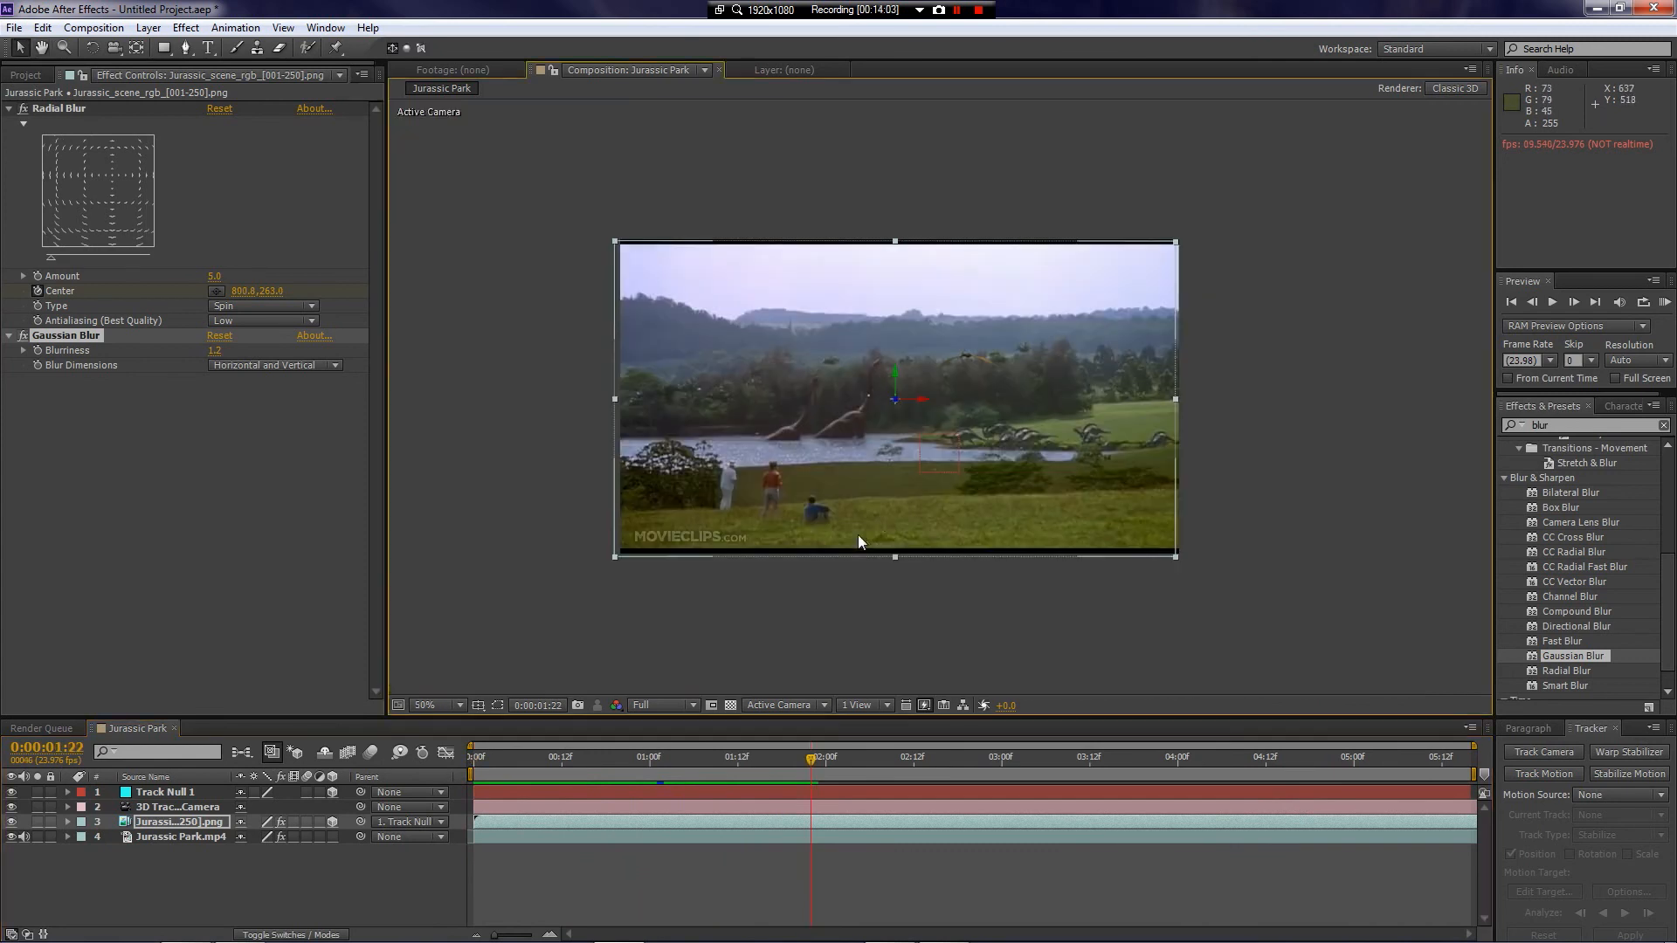
scroll(877, 512, "up", 1)
key("h")
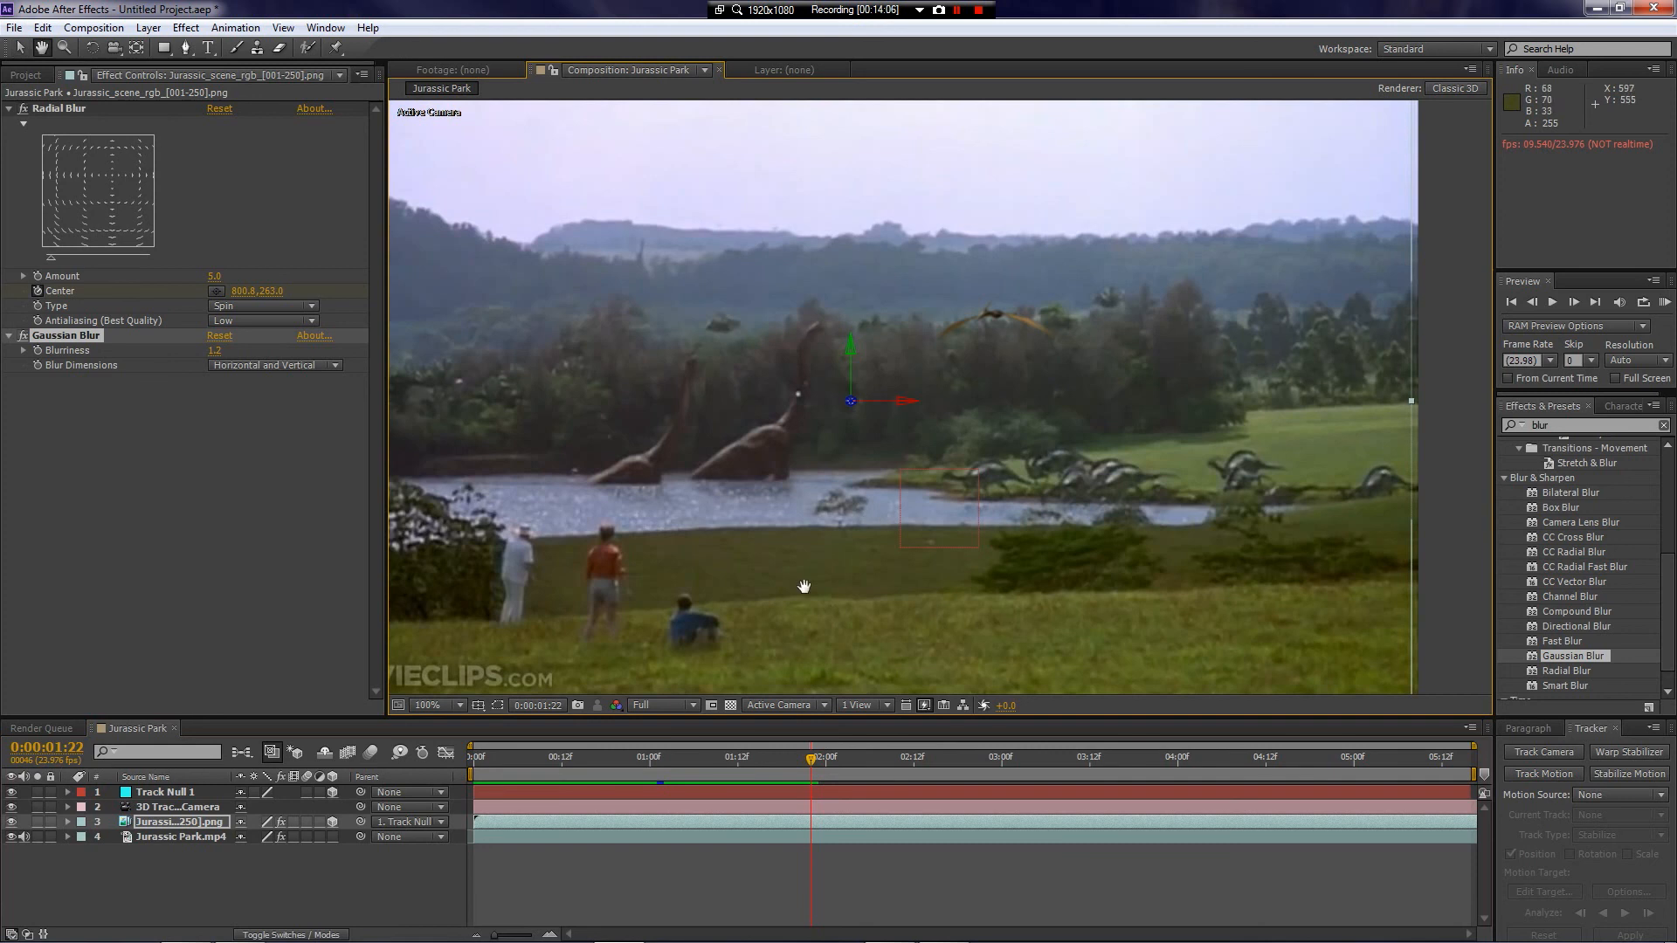
left_click_drag(805, 584, 874, 533)
key("v")
scroll(874, 532, "down", 2)
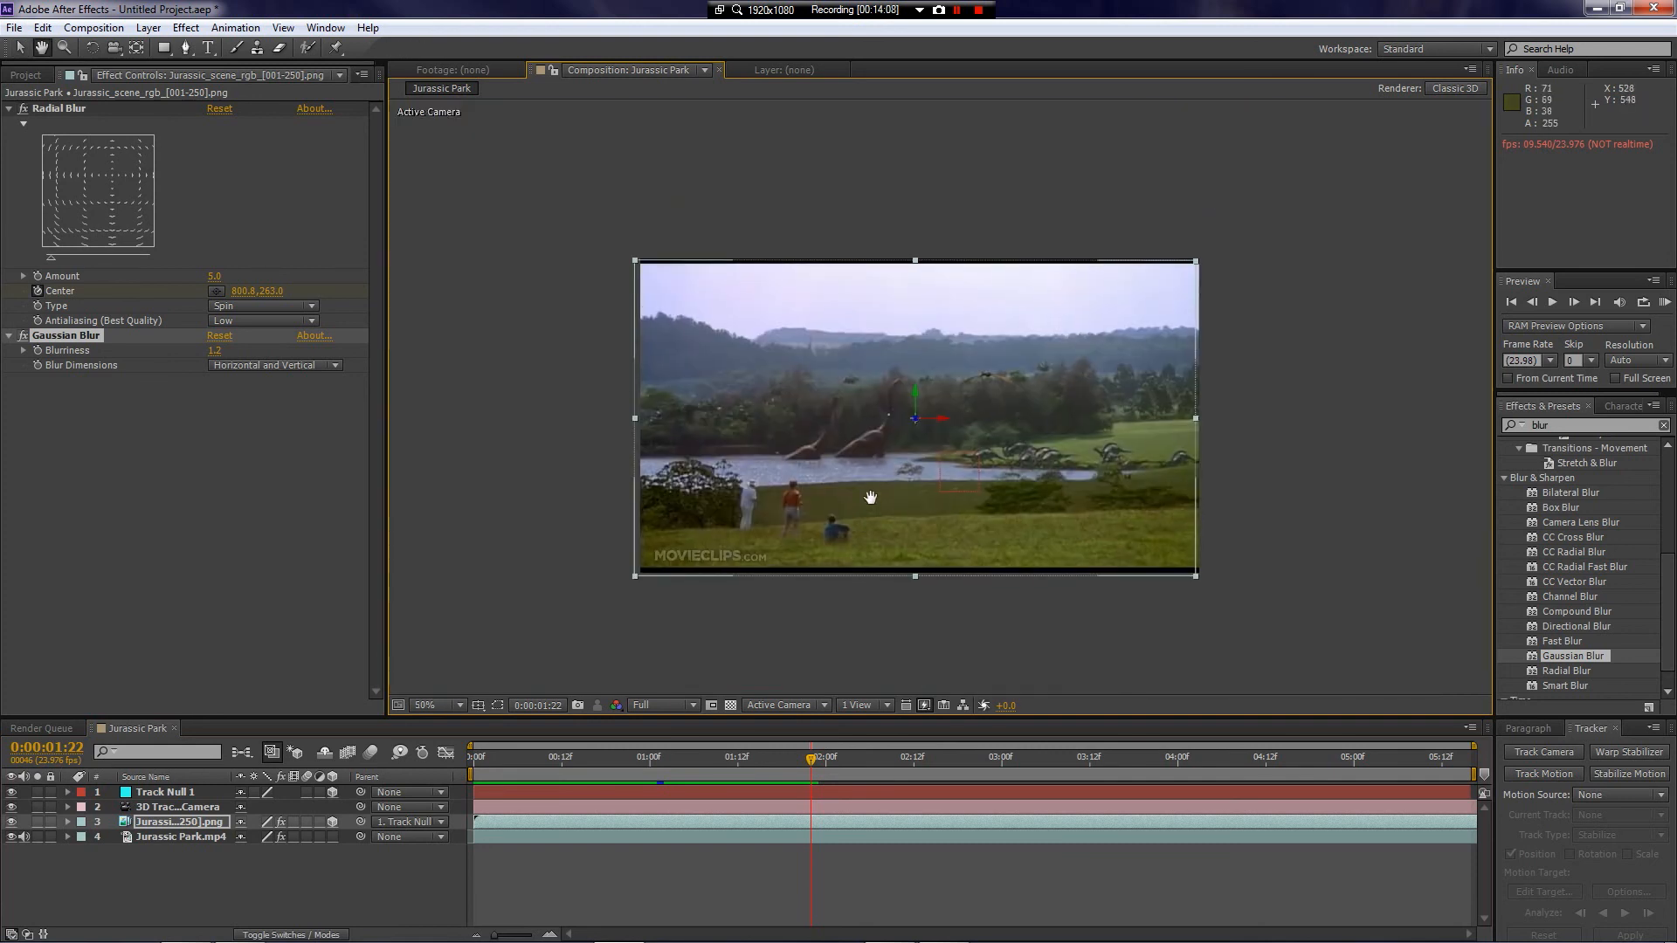
scroll(872, 504, "up", 1)
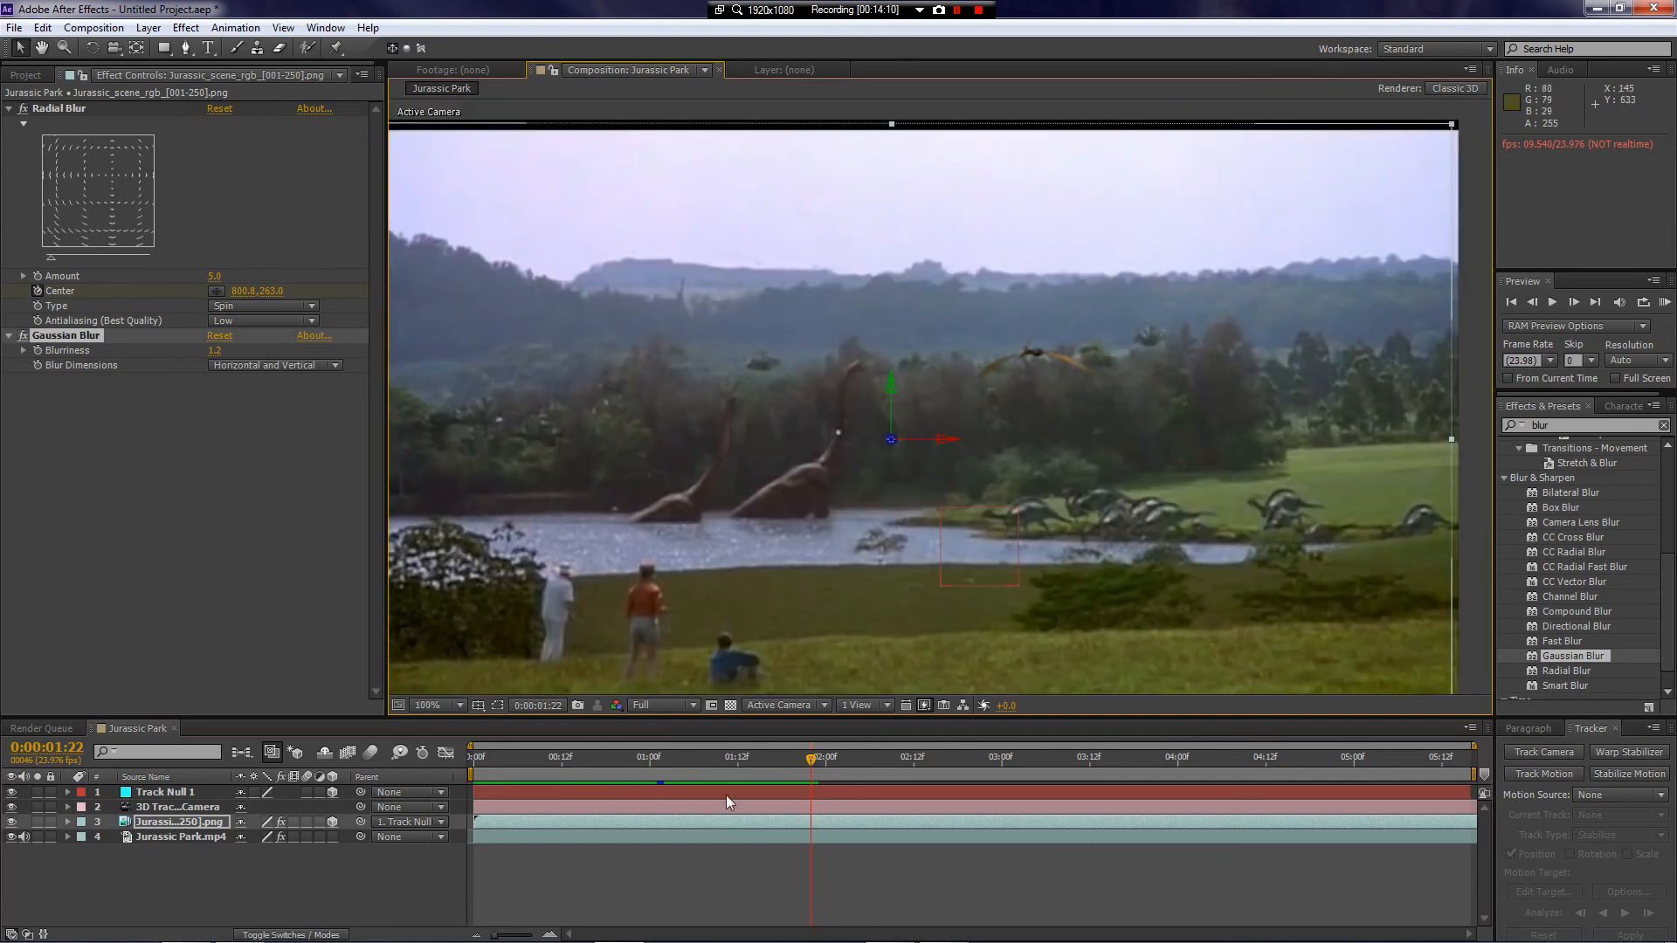
left_click_drag(745, 759, 1263, 799)
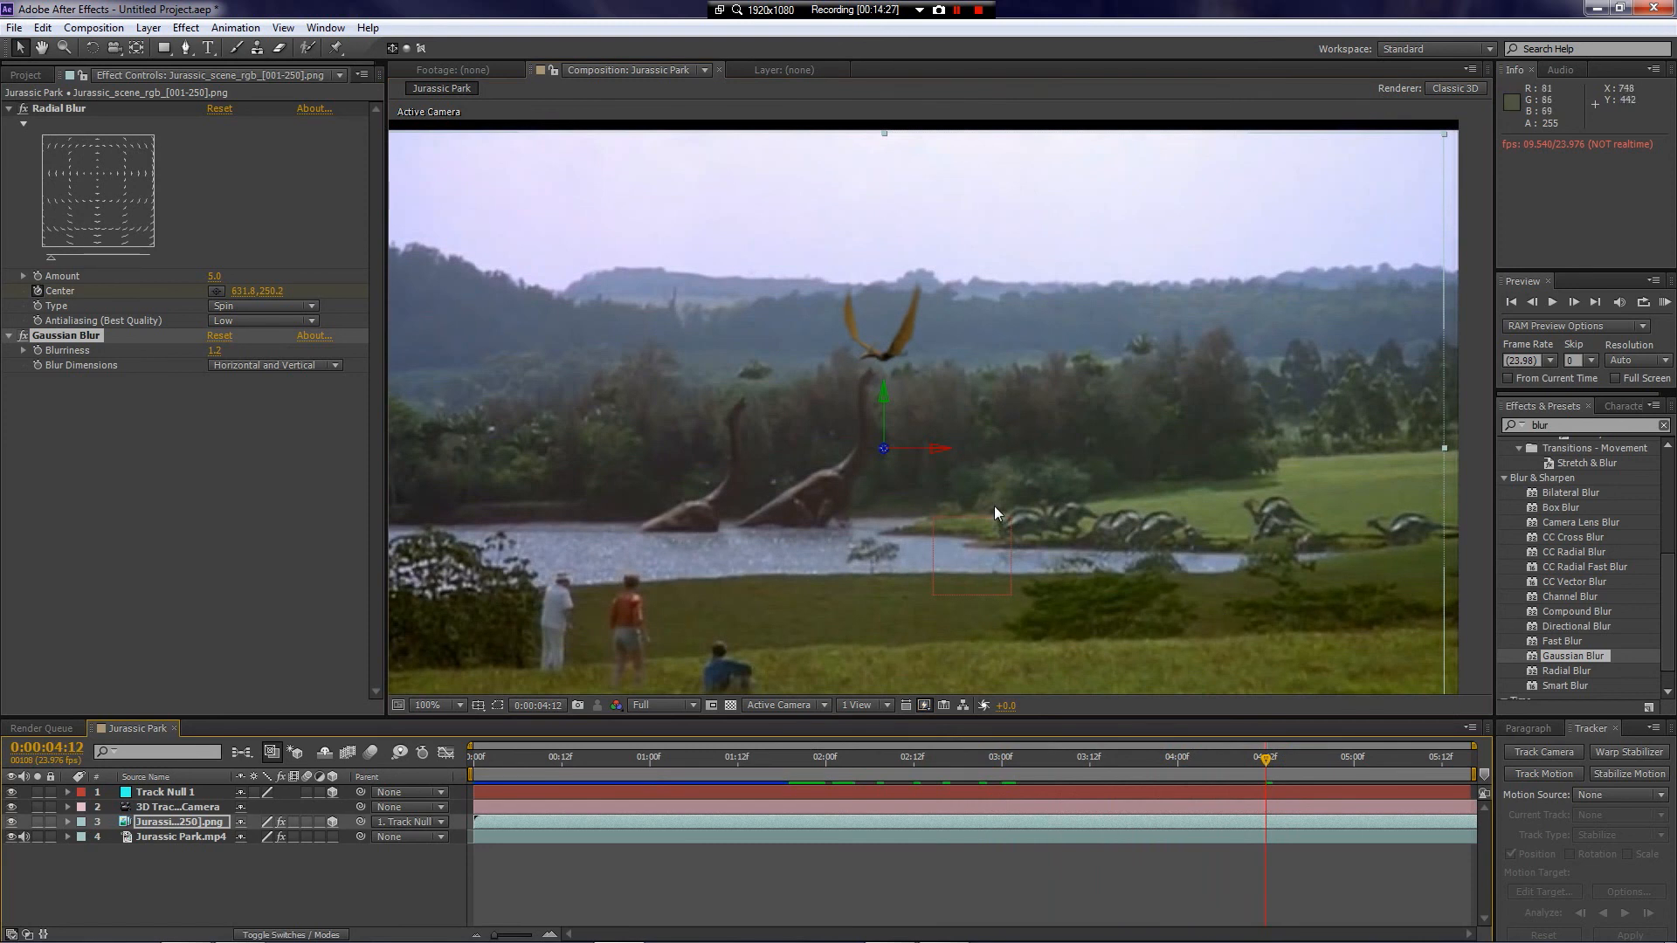
key("comma")
key("comma")
key("period")
key("period")
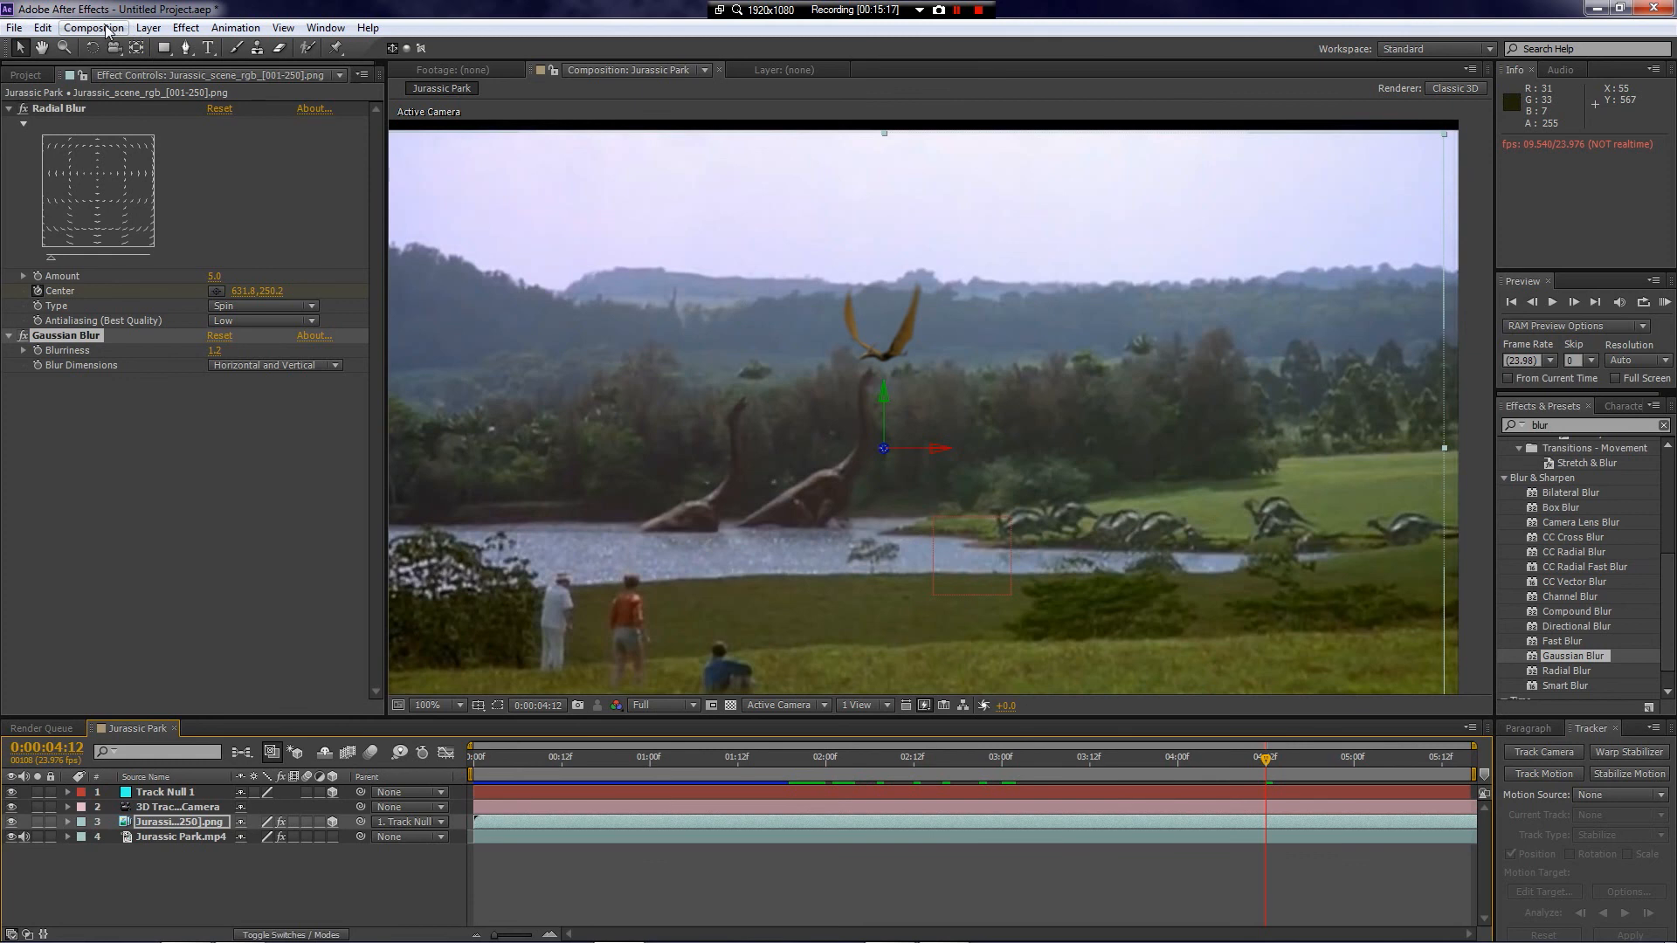
Step: Apply Color Balance (HLS) to the pterodactyl layer with lightness 5 and saturation -15
left_click(186, 27)
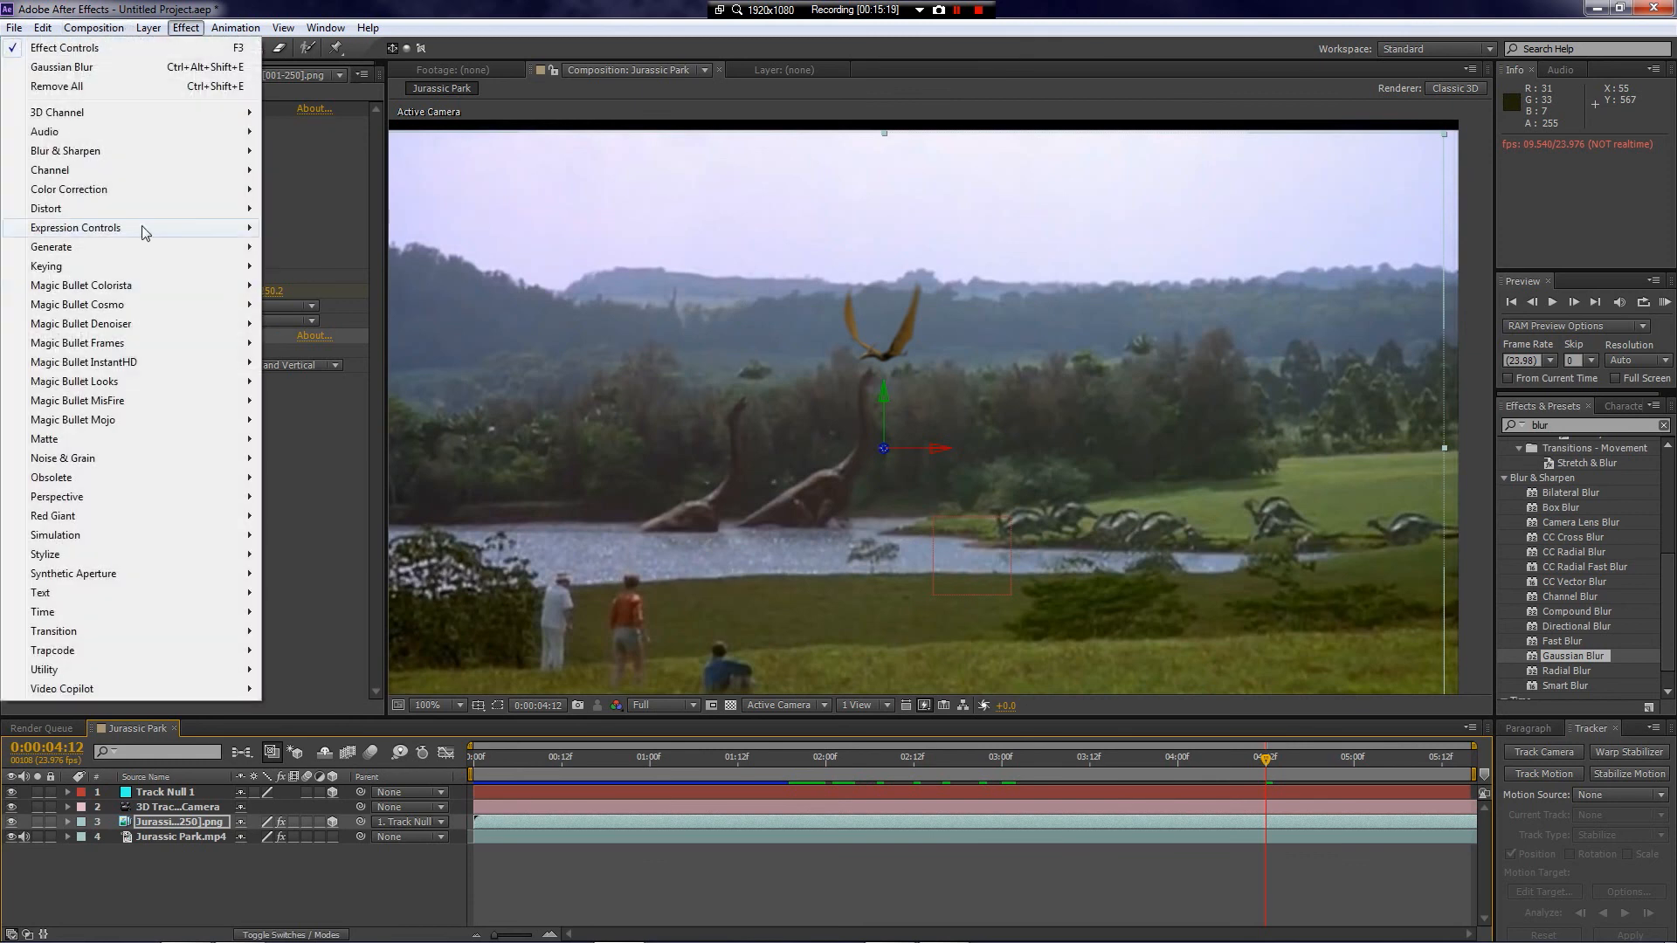
mouse_move(112, 196)
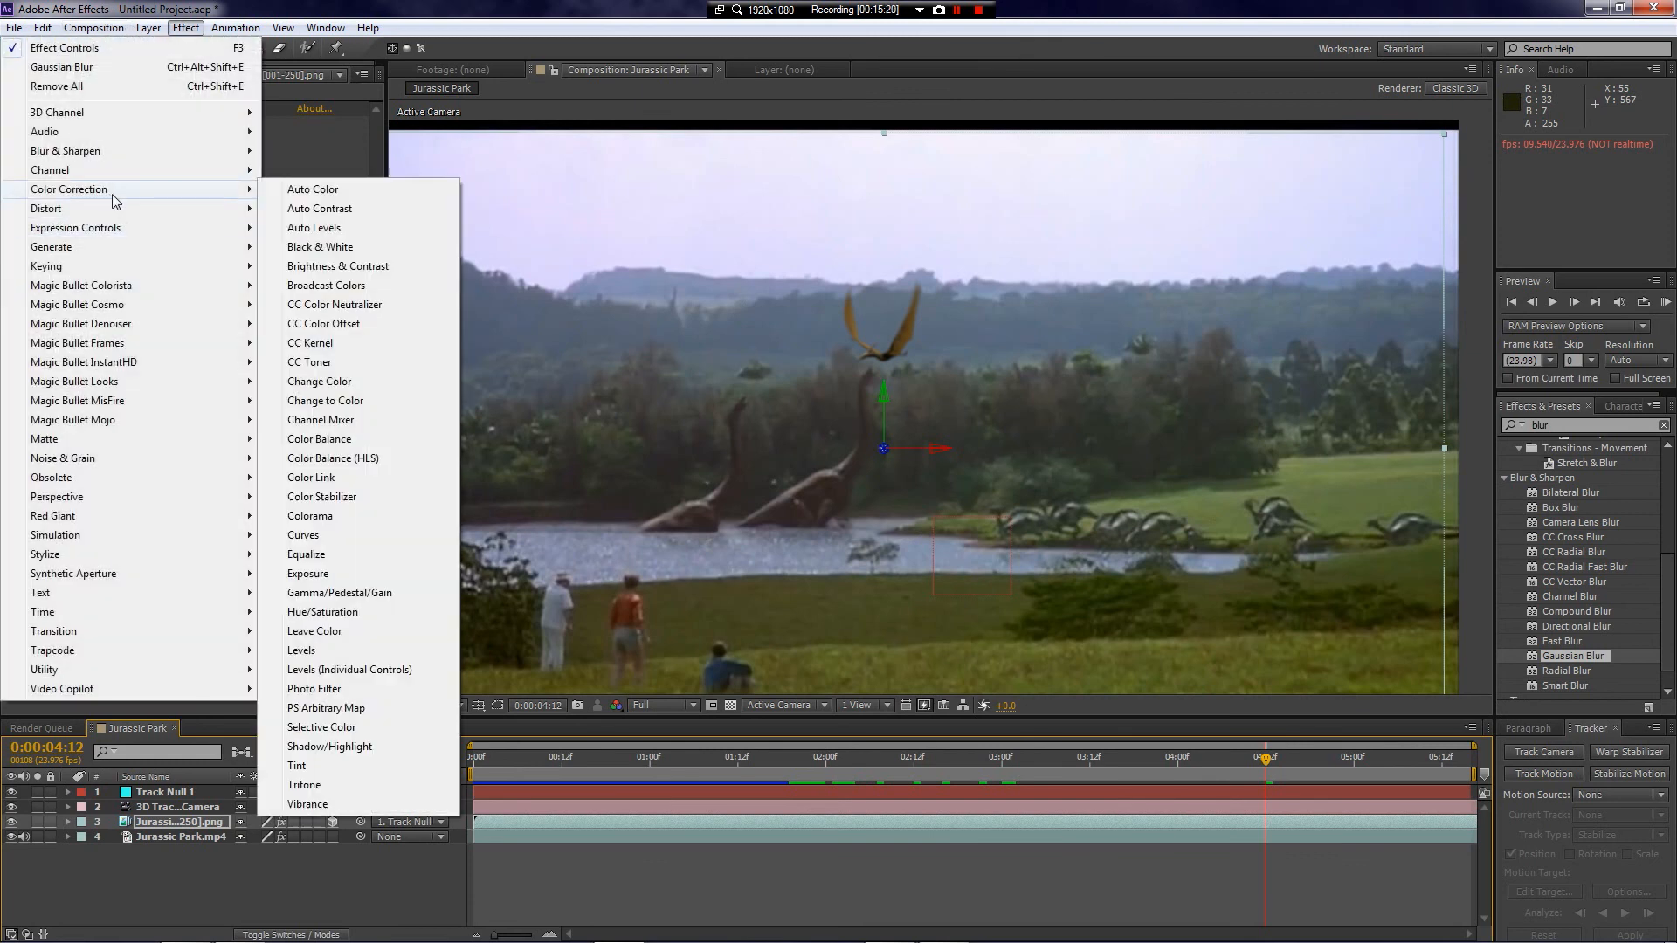
left_click(381, 459)
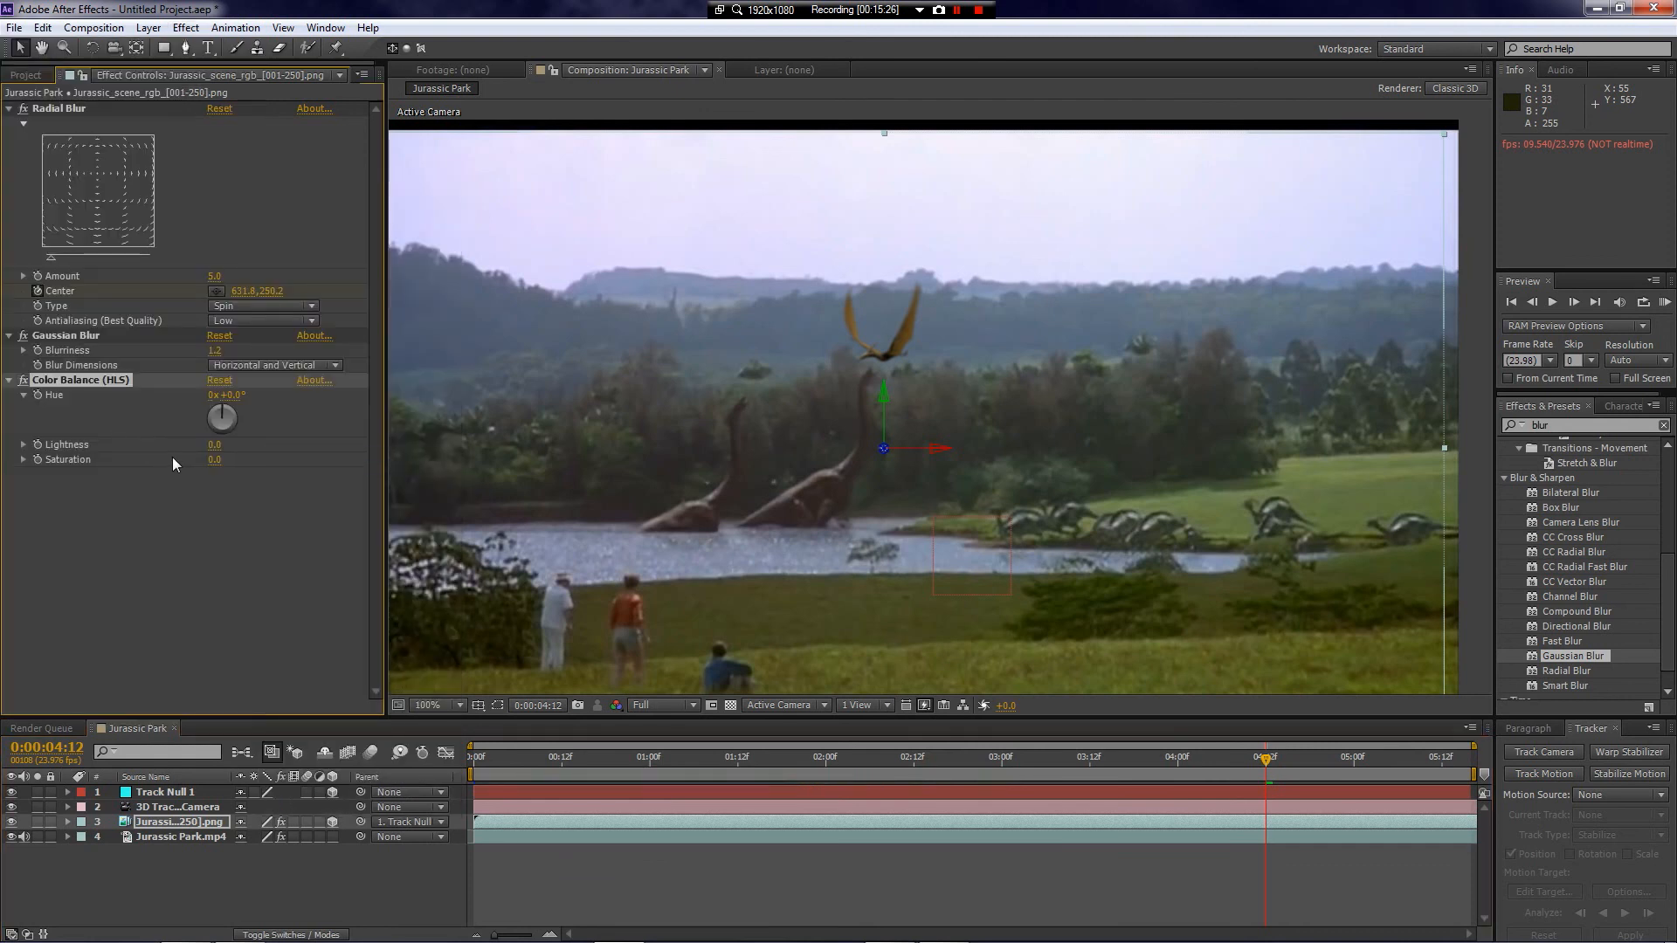
mouse_move(215, 444)
left_mouse_down()
mouse_move(230, 446)
mouse_move(213, 443)
left_mouse_up()
left_click_drag(216, 463, 214, 460)
mouse_move(215, 460)
left_mouse_down()
mouse_move(229, 460)
mouse_move(211, 459)
left_mouse_up()
left_click(236, 608)
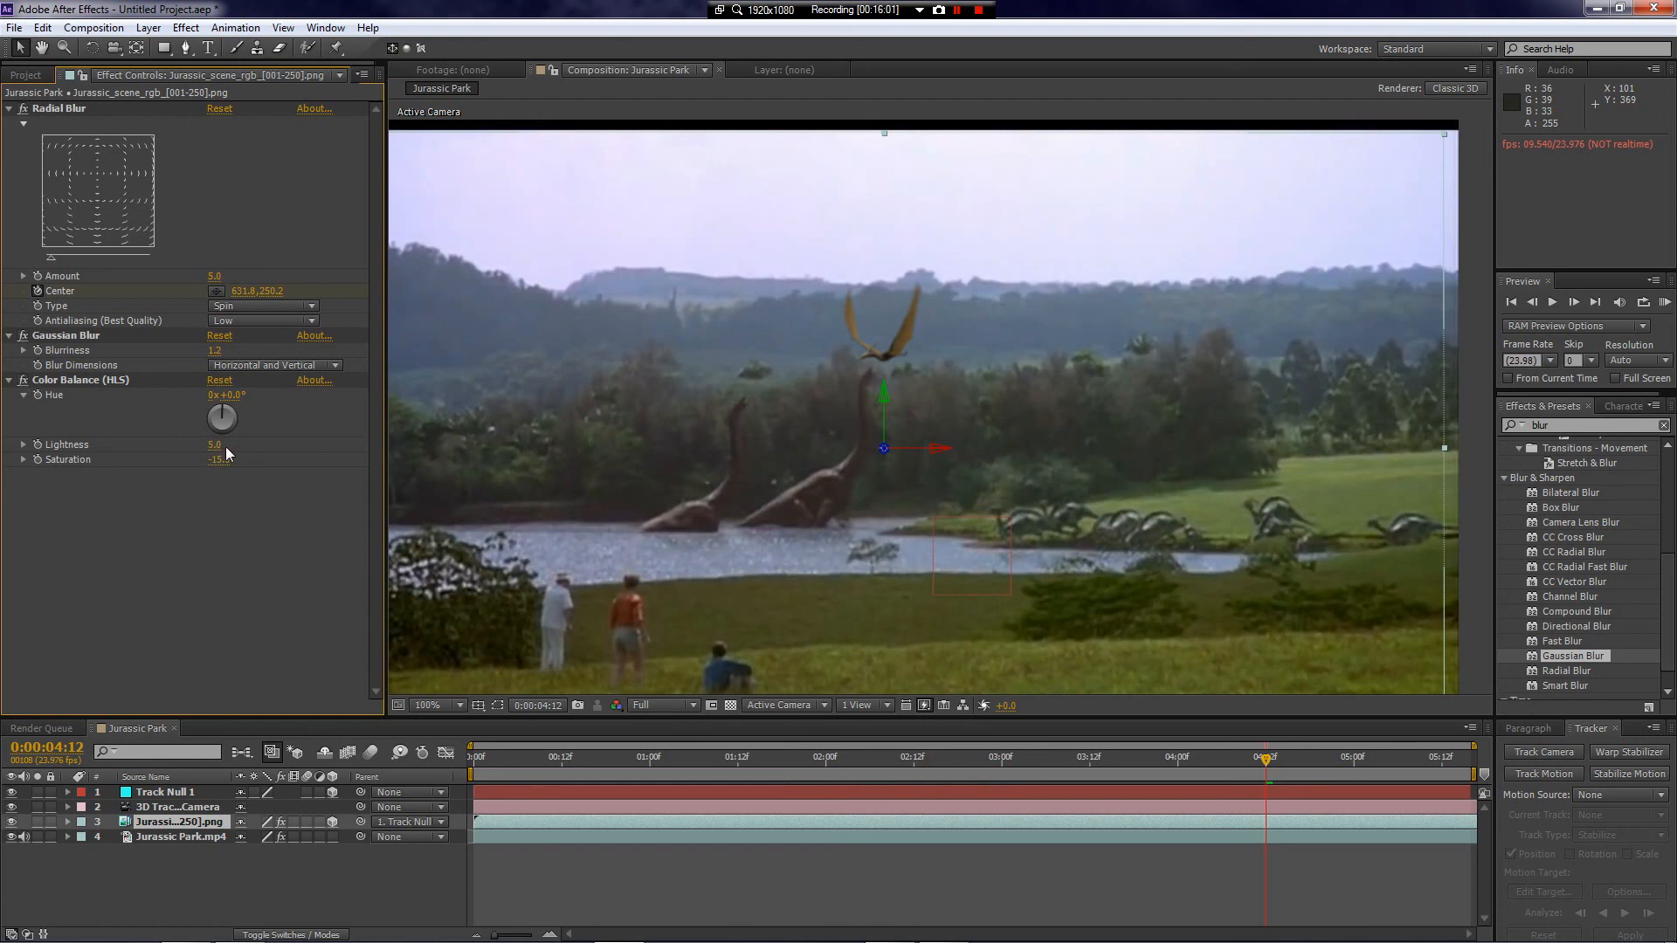
Step: Set the Color Balance lightness to 0 and compare the pterodactyl with and without the effect
left_click_drag(215, 450, 210, 445)
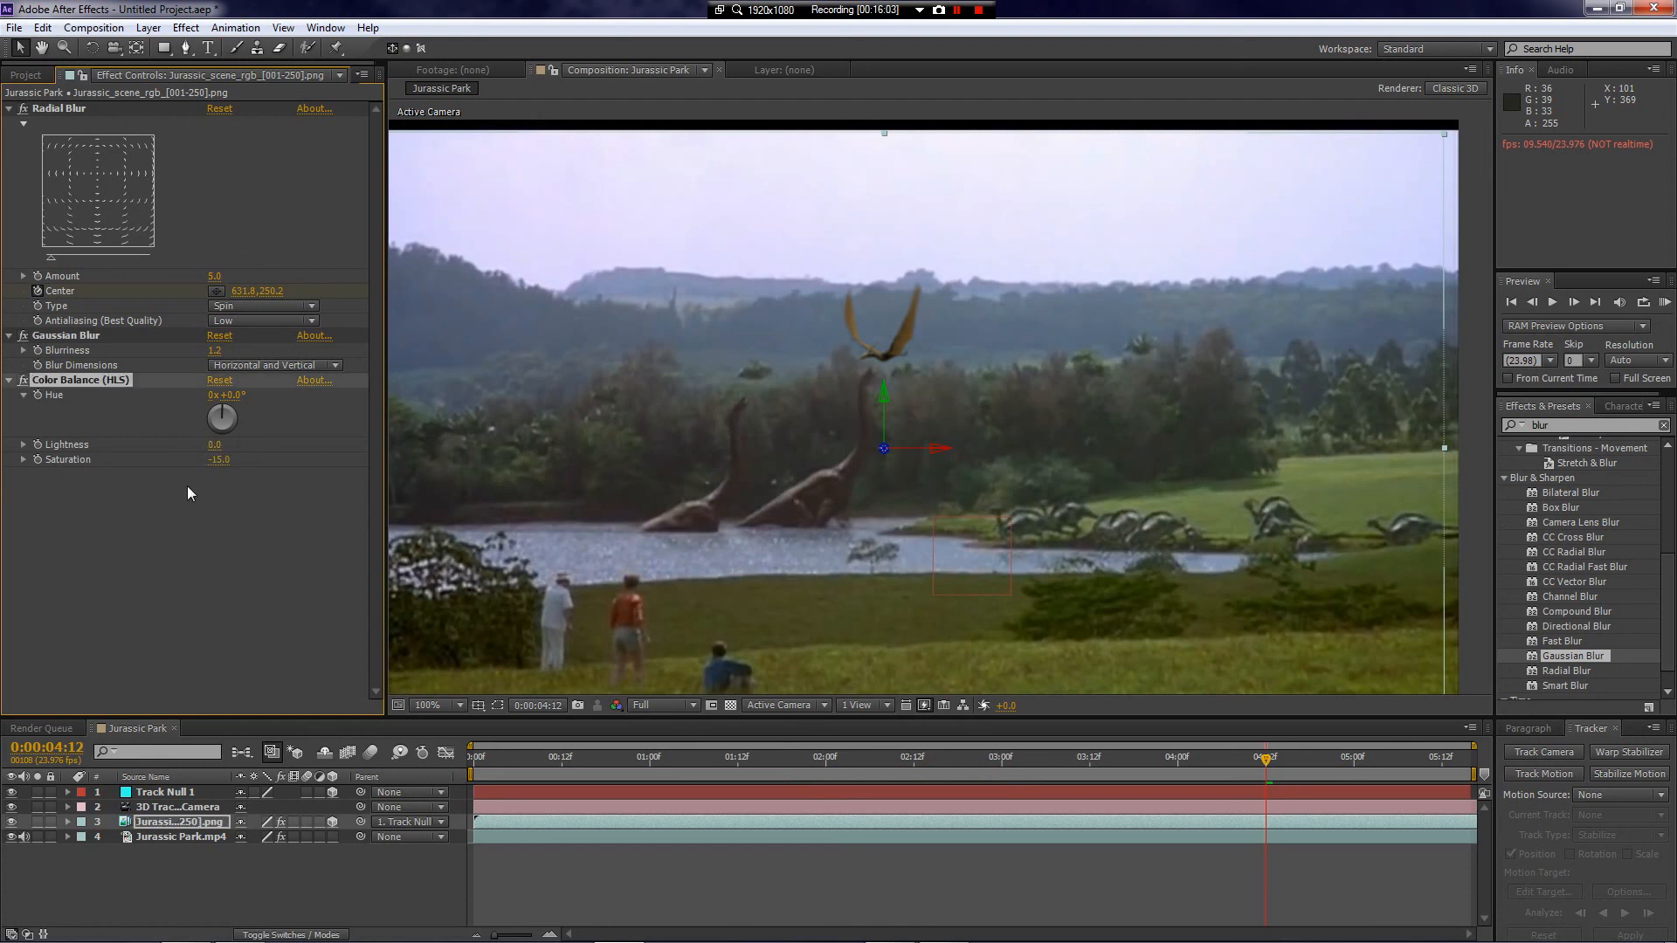
left_click(24, 380)
left_click(23, 381)
left_click(168, 570)
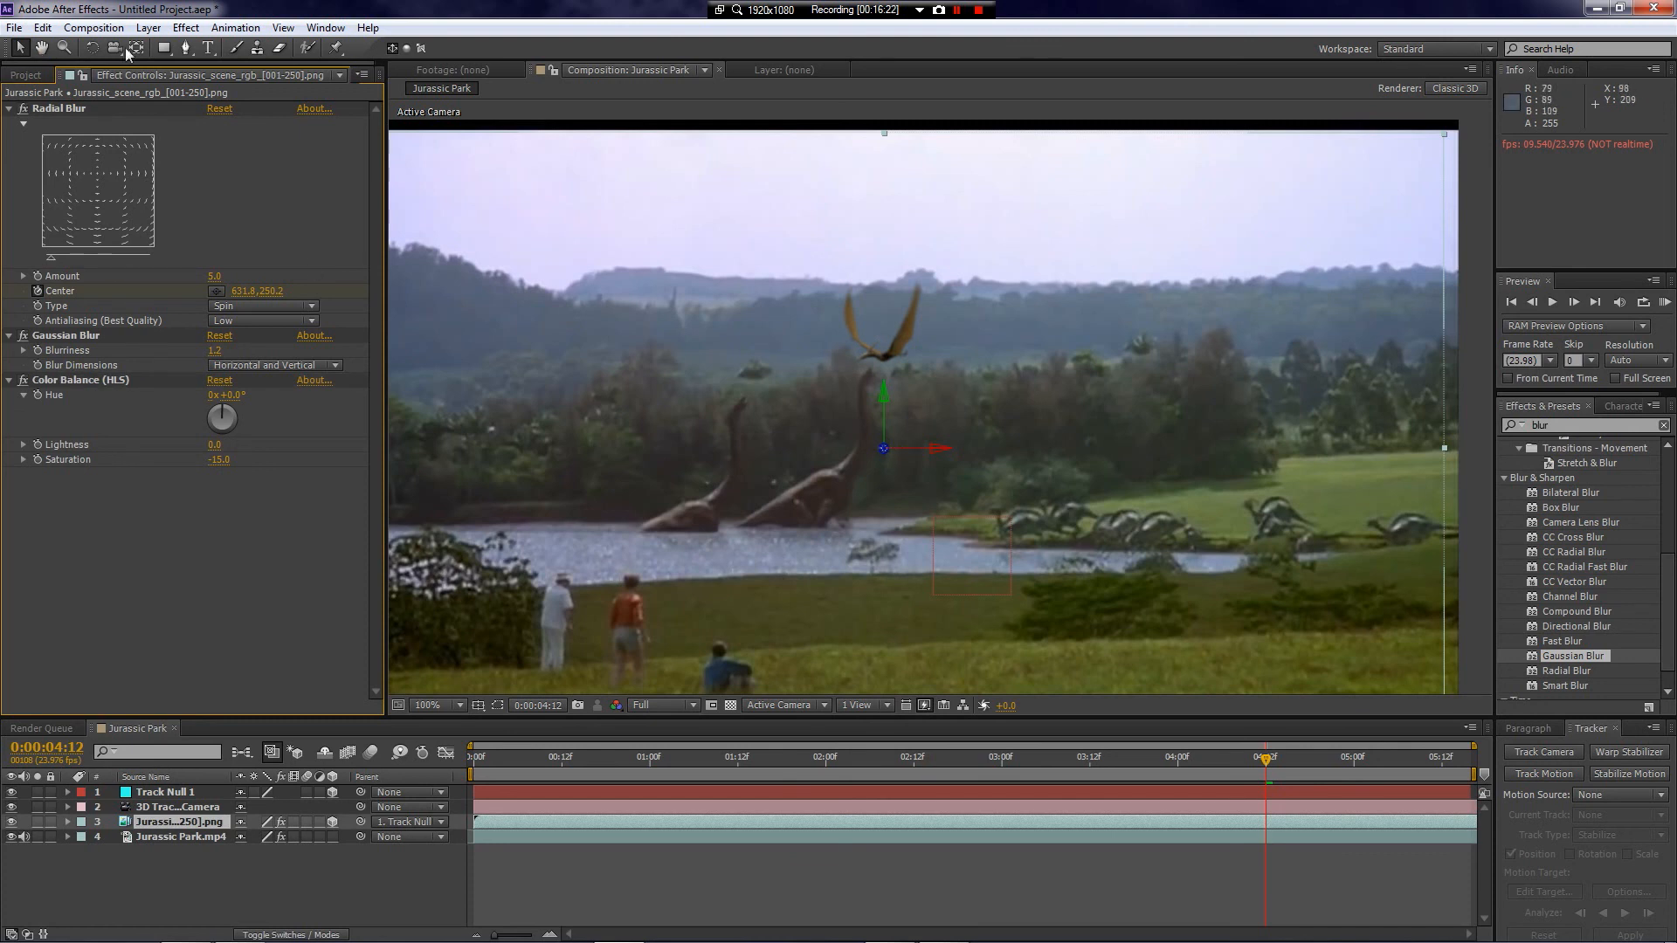
Step: Apply Curves to the pterodactyl layer and shape the RGB curve into a gentle S, lowering the shadows and raising the highlights
left_click(186, 27)
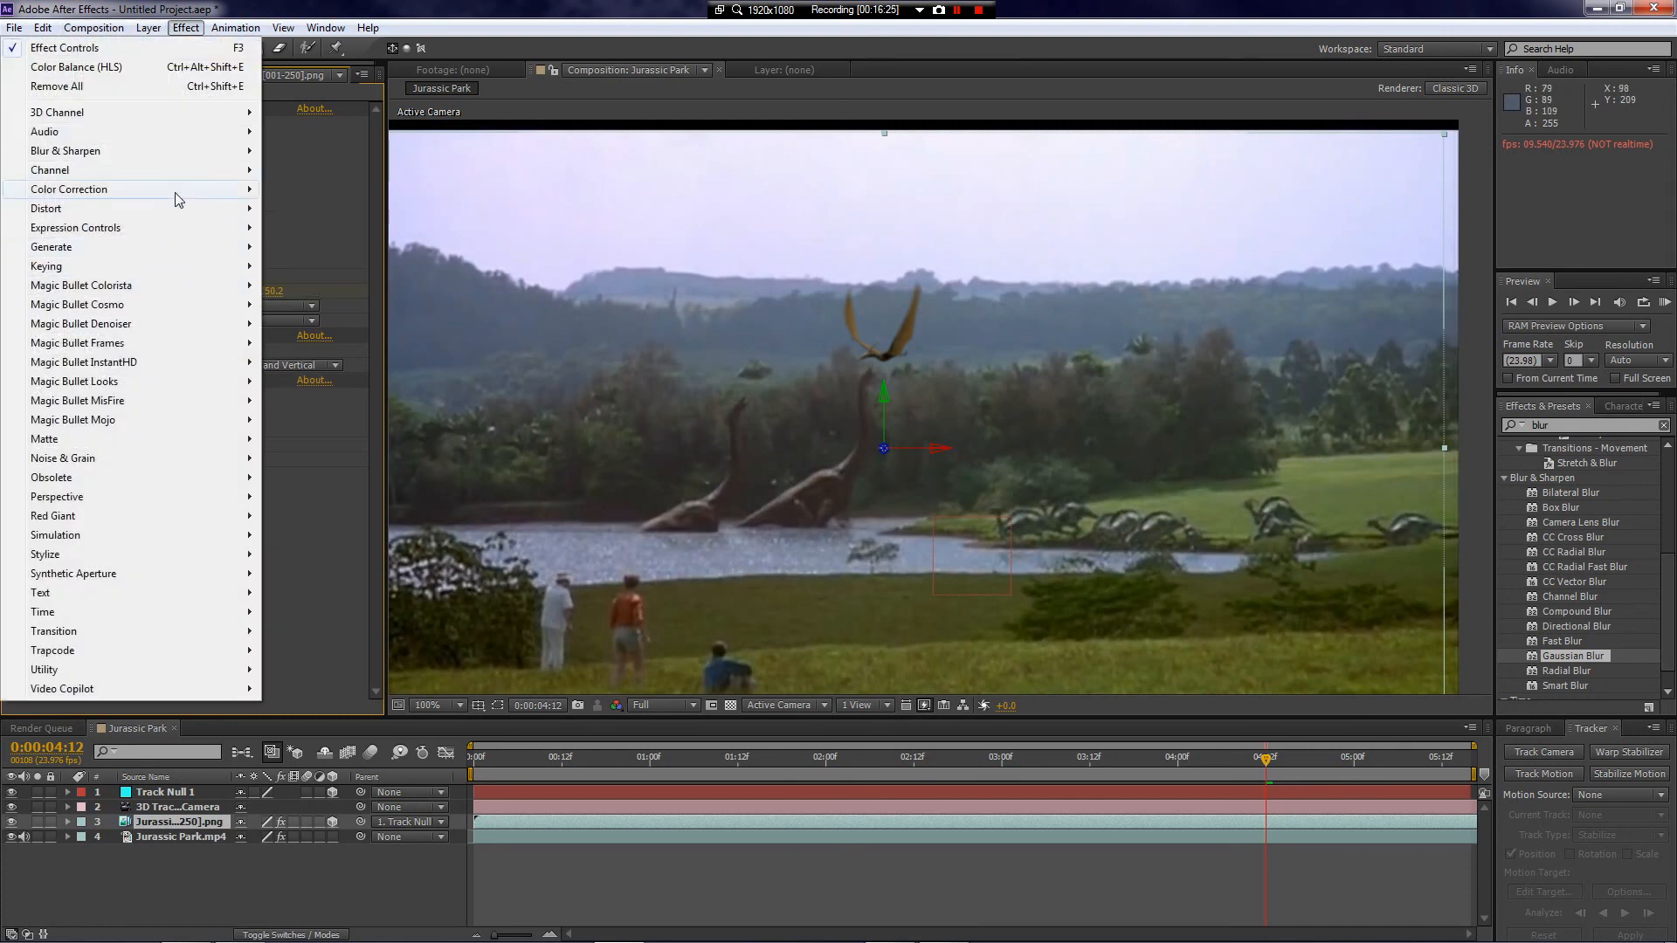
mouse_move(189, 189)
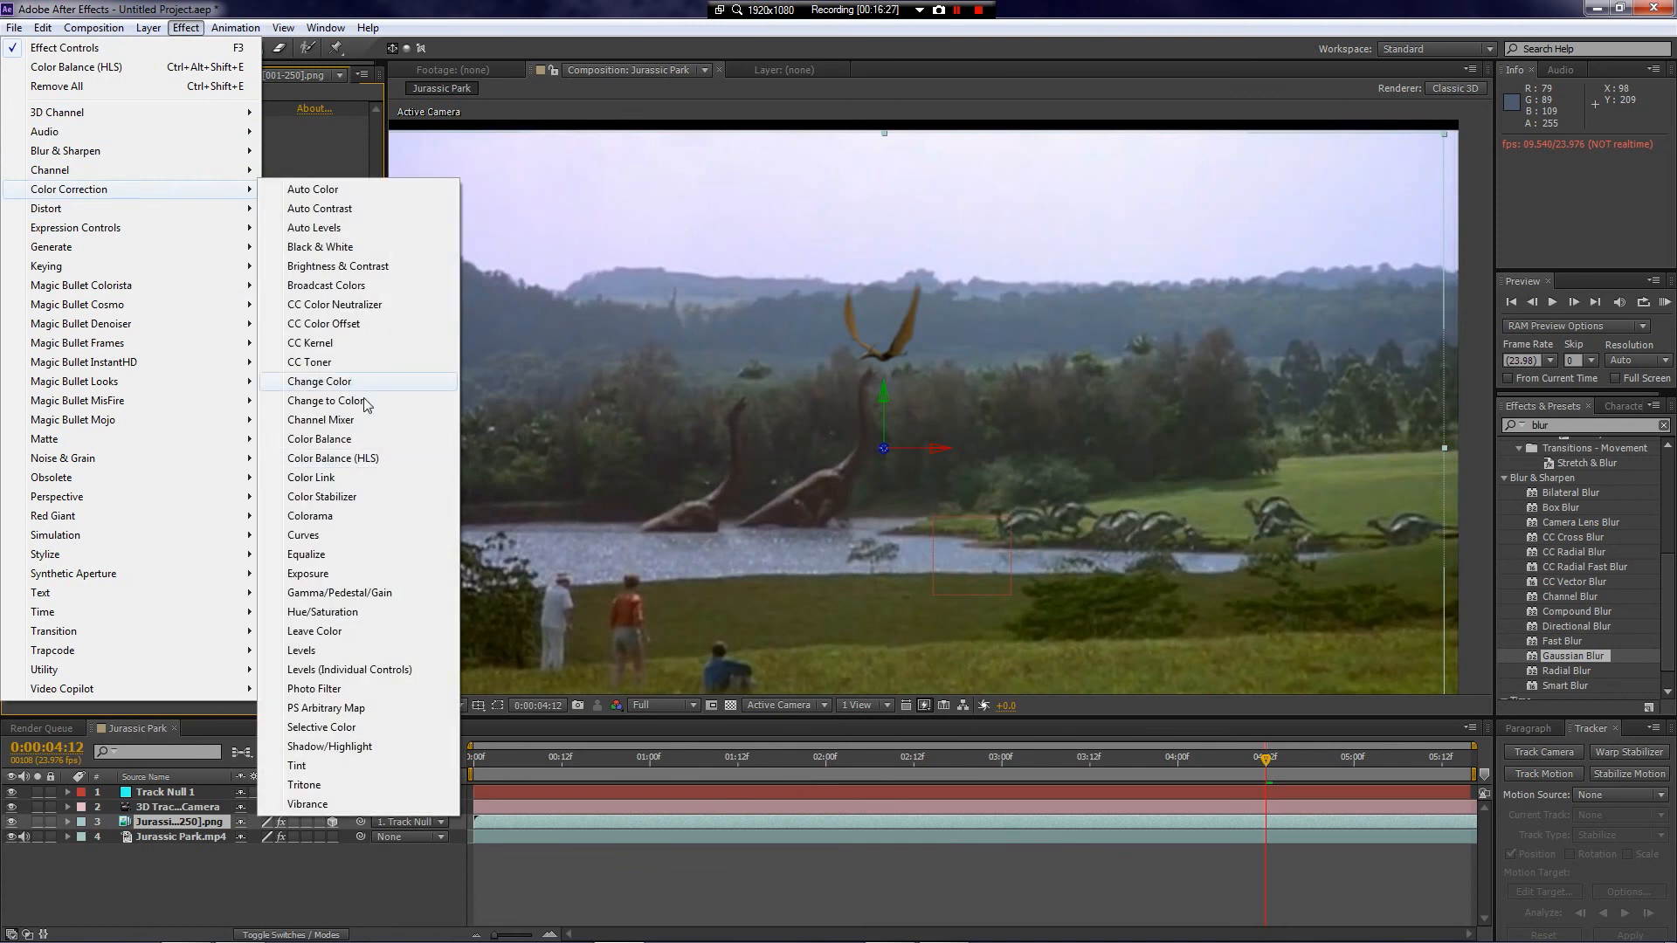
left_click(314, 536)
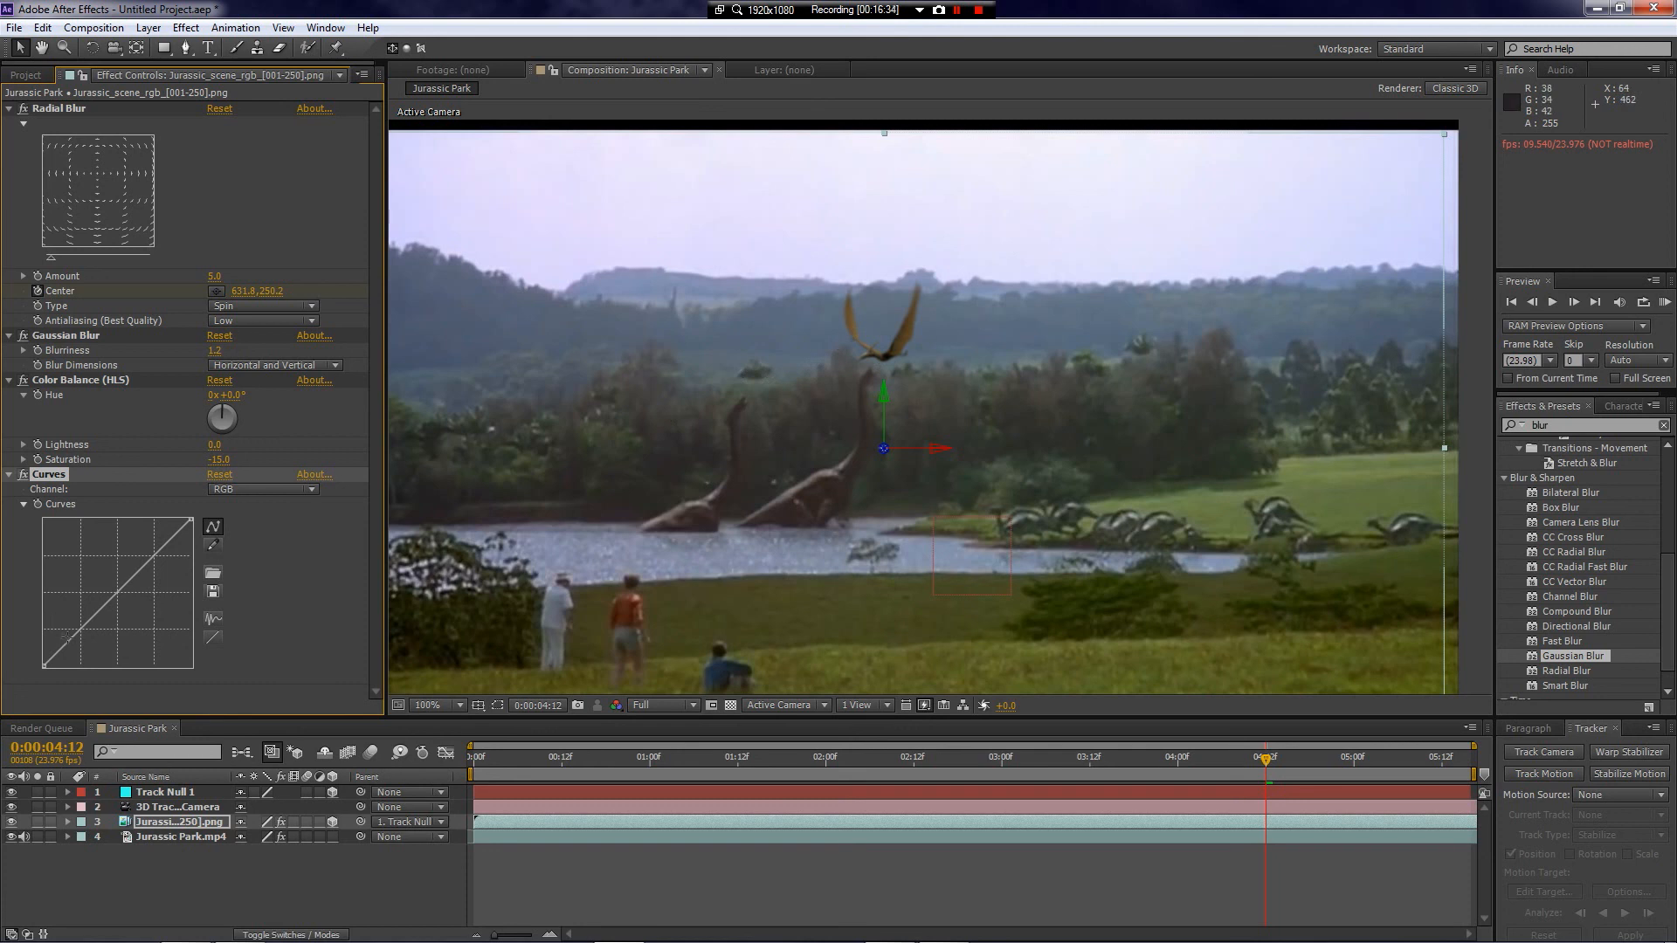
mouse_move(67, 638)
left_mouse_down()
mouse_move(61, 611)
mouse_move(74, 646)
left_mouse_up()
left_click_drag(154, 561, 136, 556)
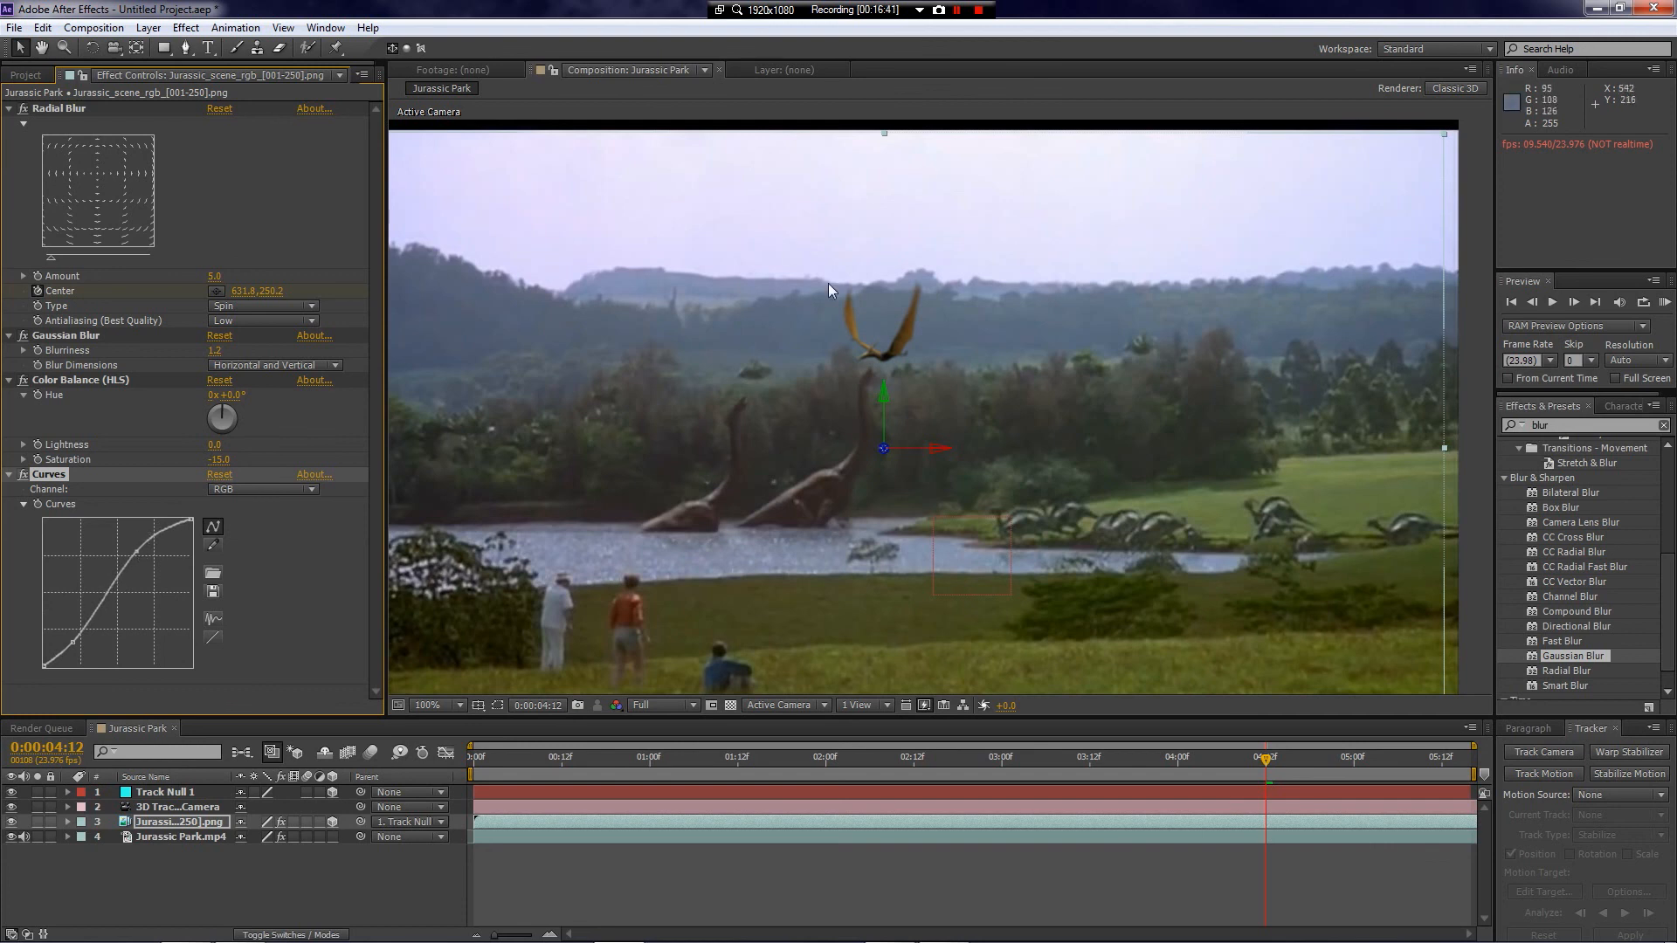
left_click_drag(73, 642, 72, 643)
Step: Set the Color Balance saturation to -31 and check the pterodactyl's colour on the frames around 0:00:04:11
left_click_drag(218, 460, 211, 460)
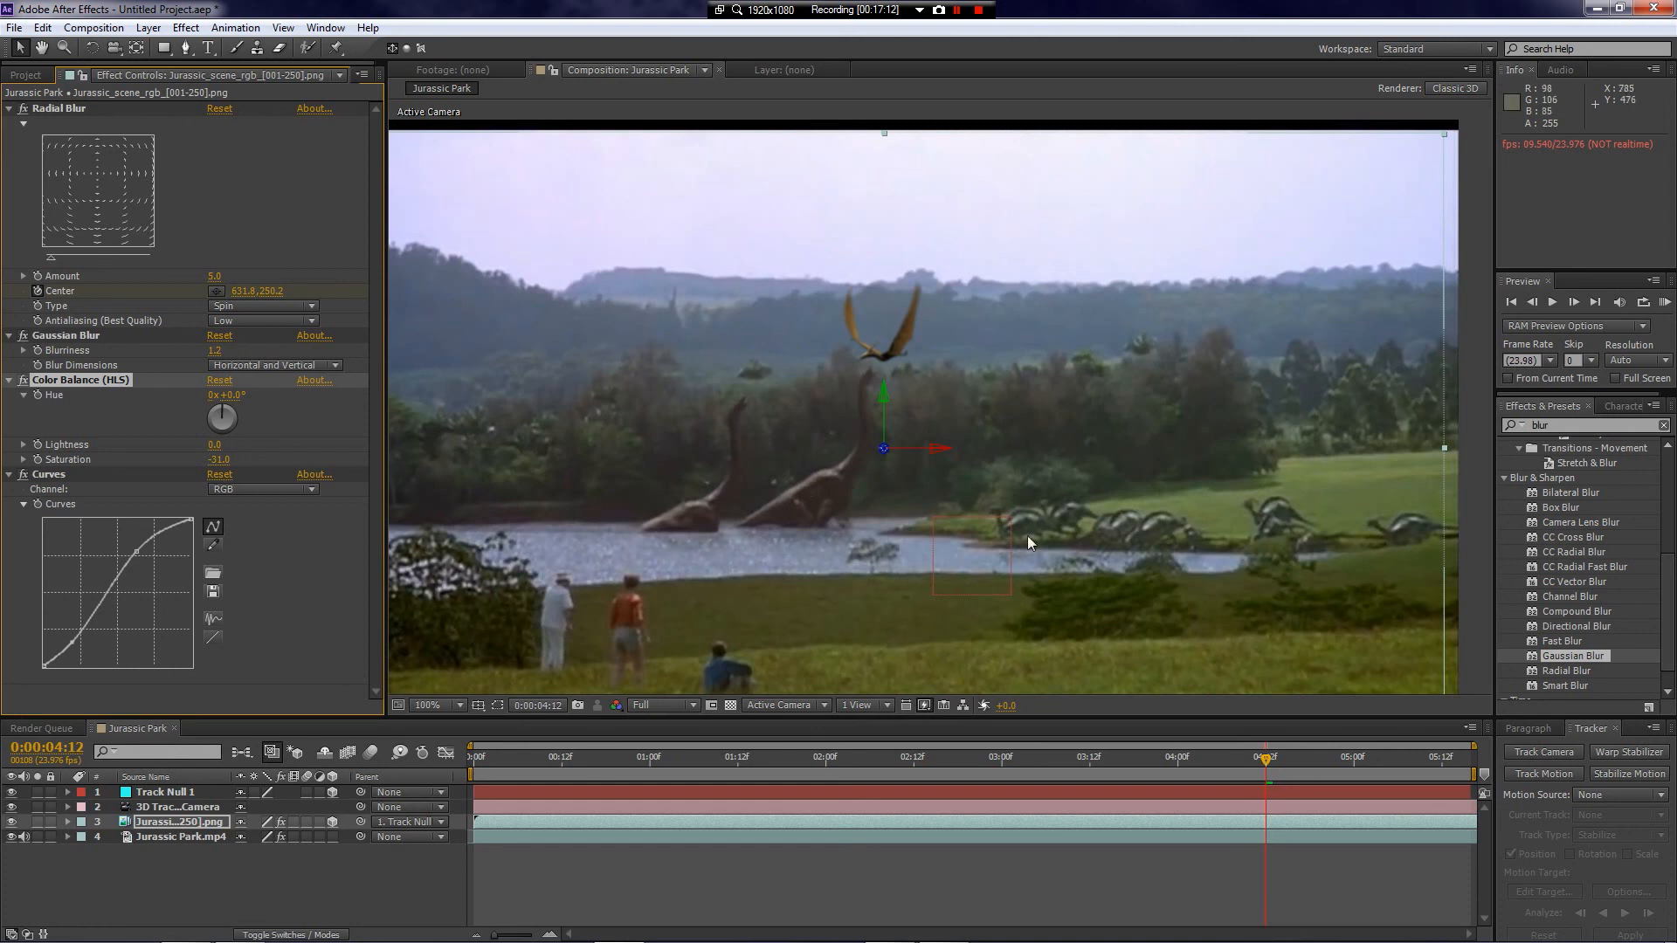
mouse_move(1253, 767)
left_mouse_down()
mouse_move(1229, 767)
mouse_move(1286, 762)
mouse_move(1247, 760)
left_mouse_up()
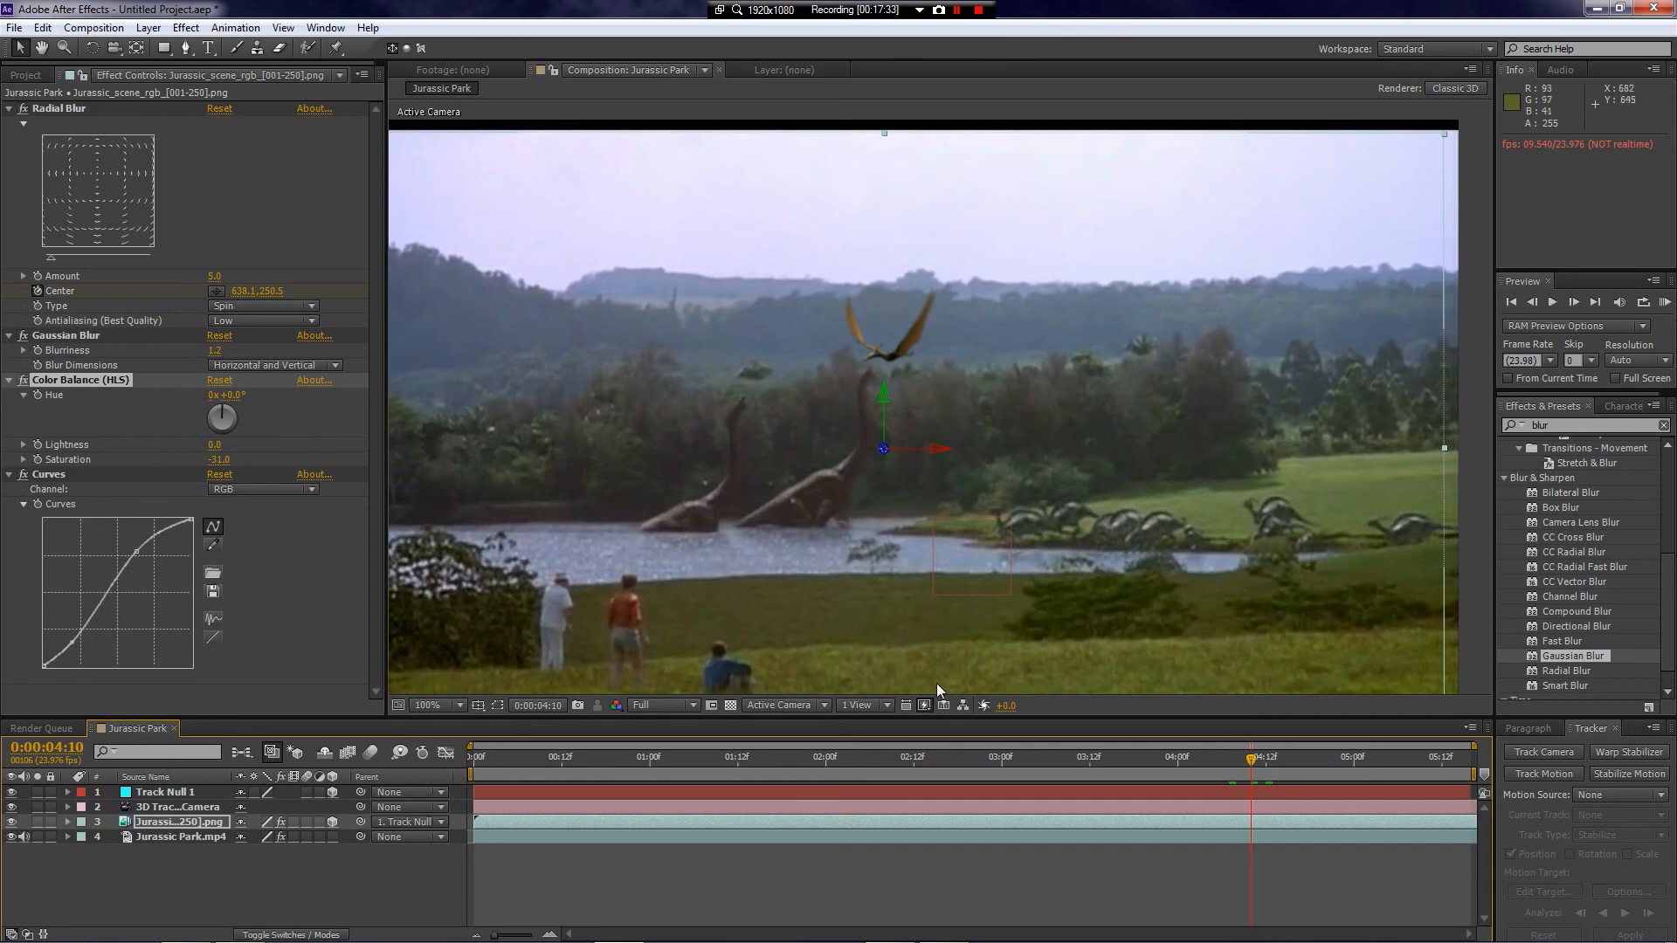
left_click_drag(1219, 762, 1260, 757)
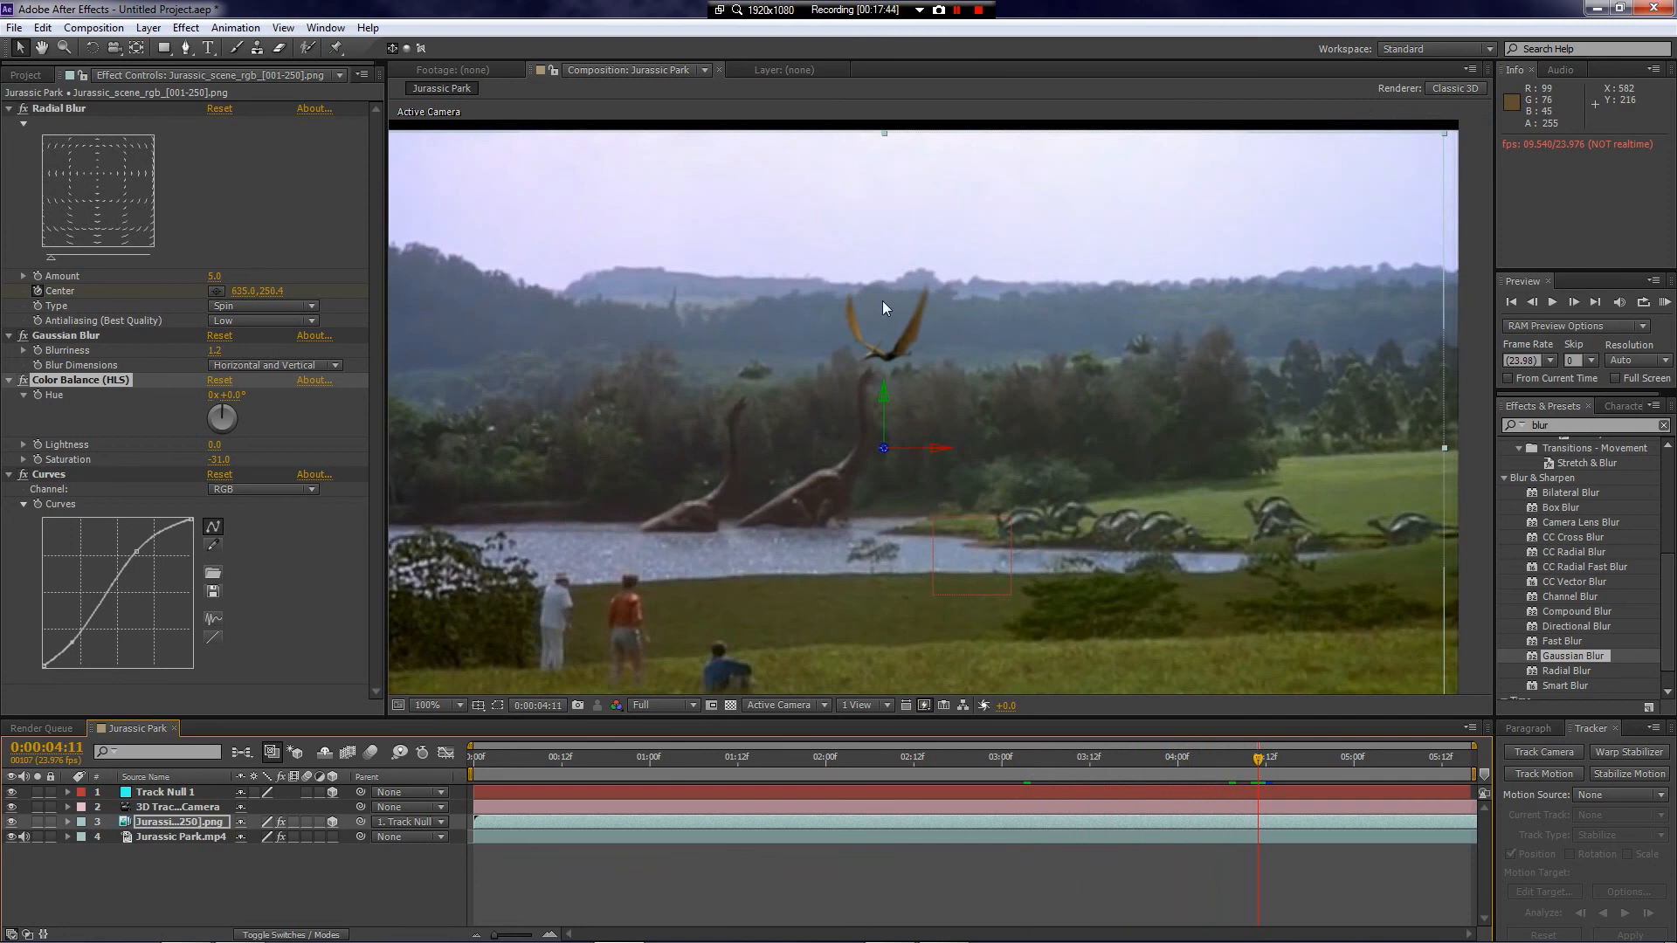
scroll(862, 541, "down", 2)
scroll(863, 542, "up", 2)
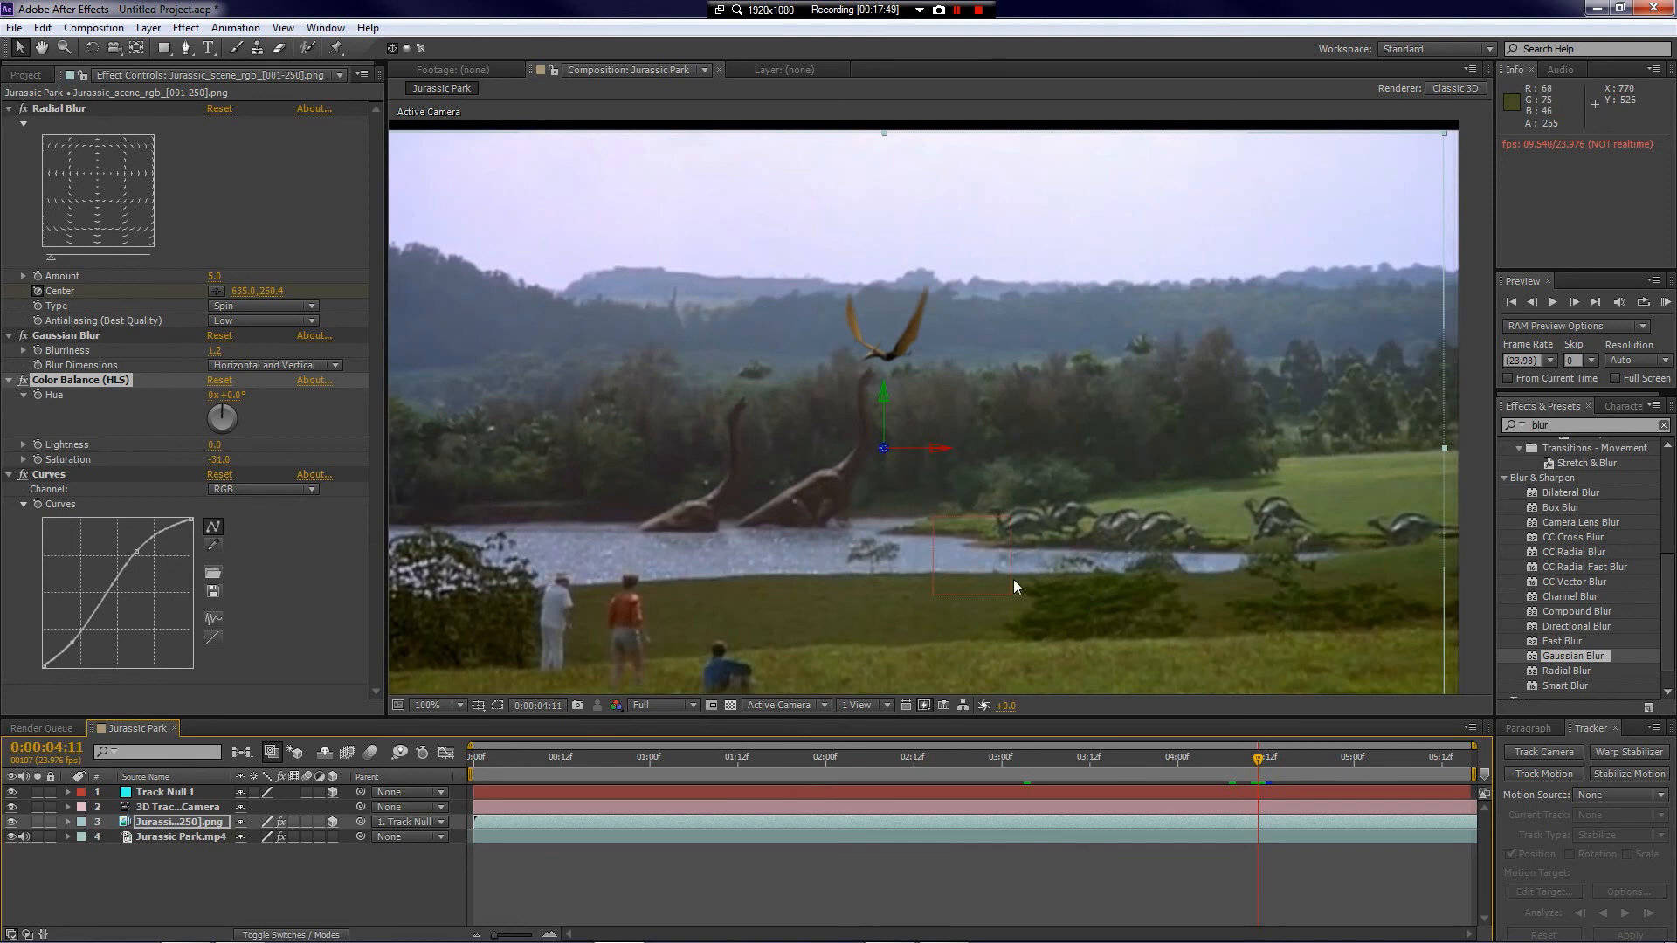
scroll(1006, 583, "down", 2)
scroll(930, 621, "up", 2)
Step: Return the playhead to 0:00:00:00 and add the Jurassic Park composition to the render queue with the H.264 output module
left_click_drag(1216, 766, 463, 769)
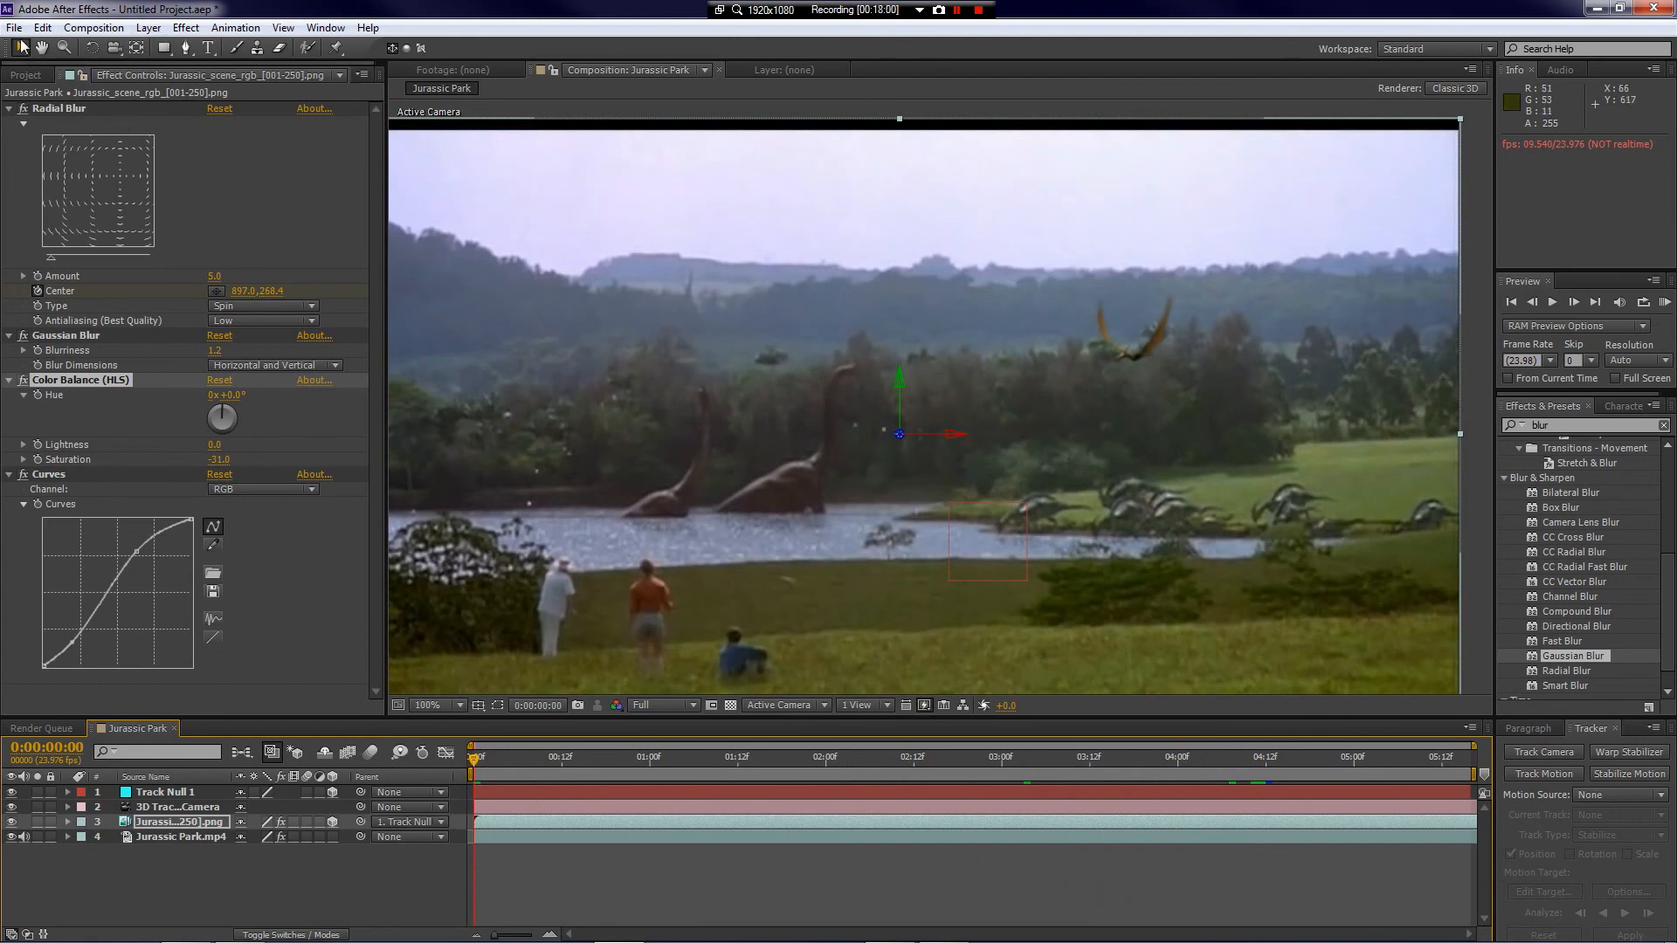
left_click(88, 29)
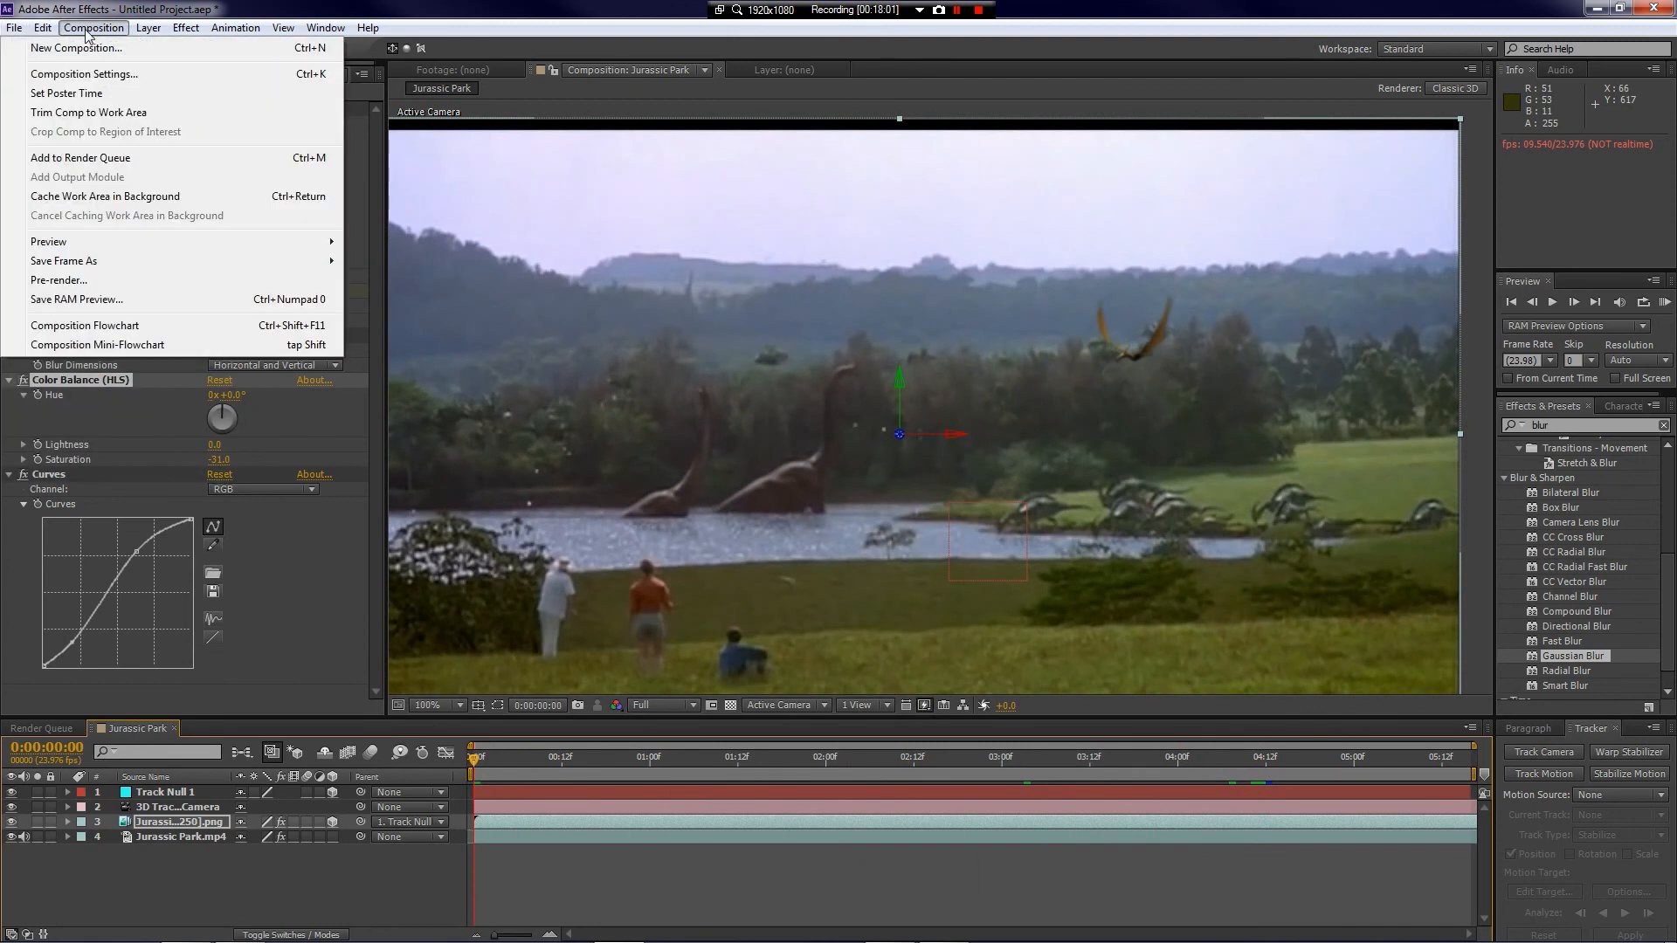
left_click(122, 159)
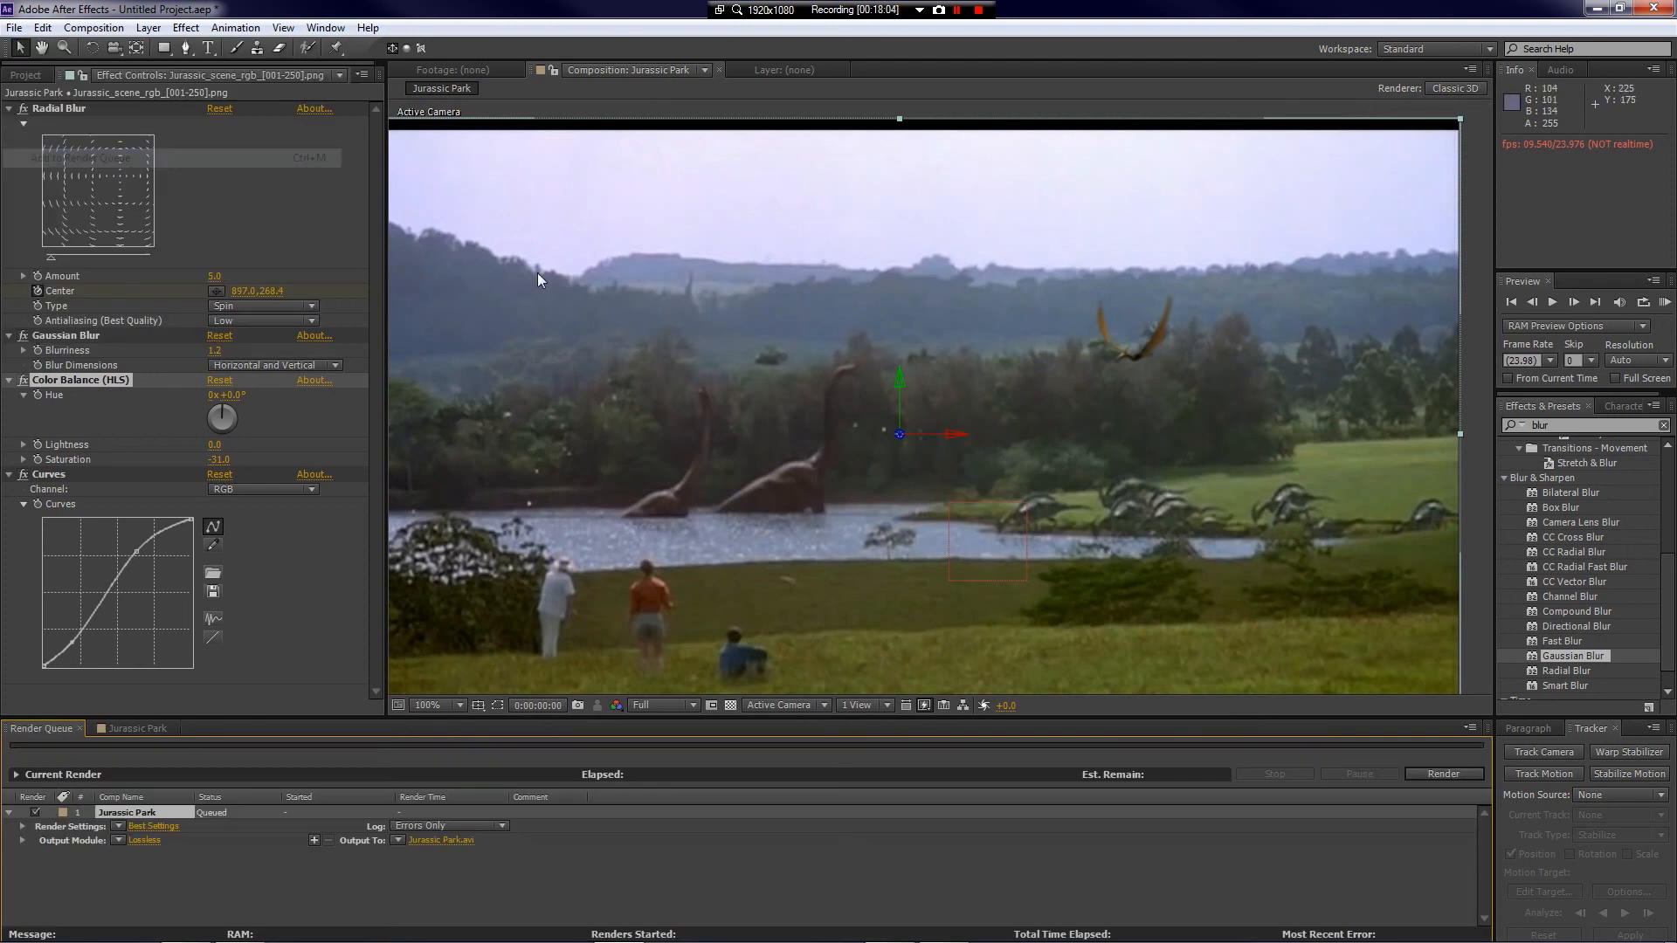
left_click(118, 841)
left_click(271, 671)
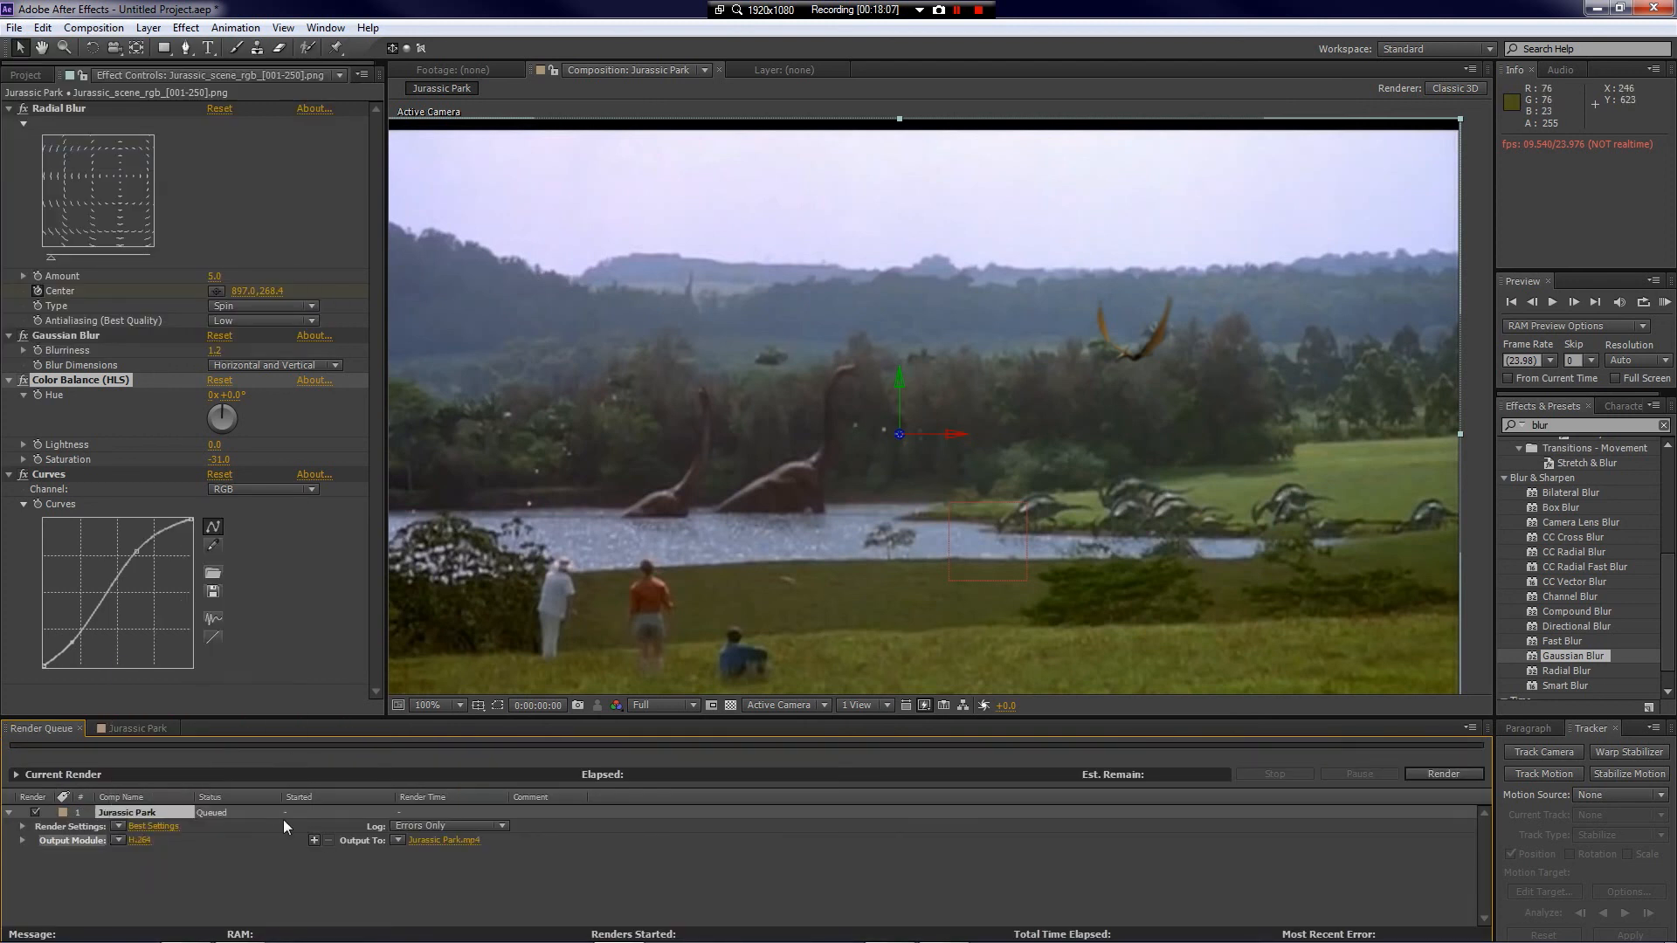
Step: Set the output file to Jurassic Park_R in the Pterodactyl folder on the Desktop and render the composition
left_click(434, 840)
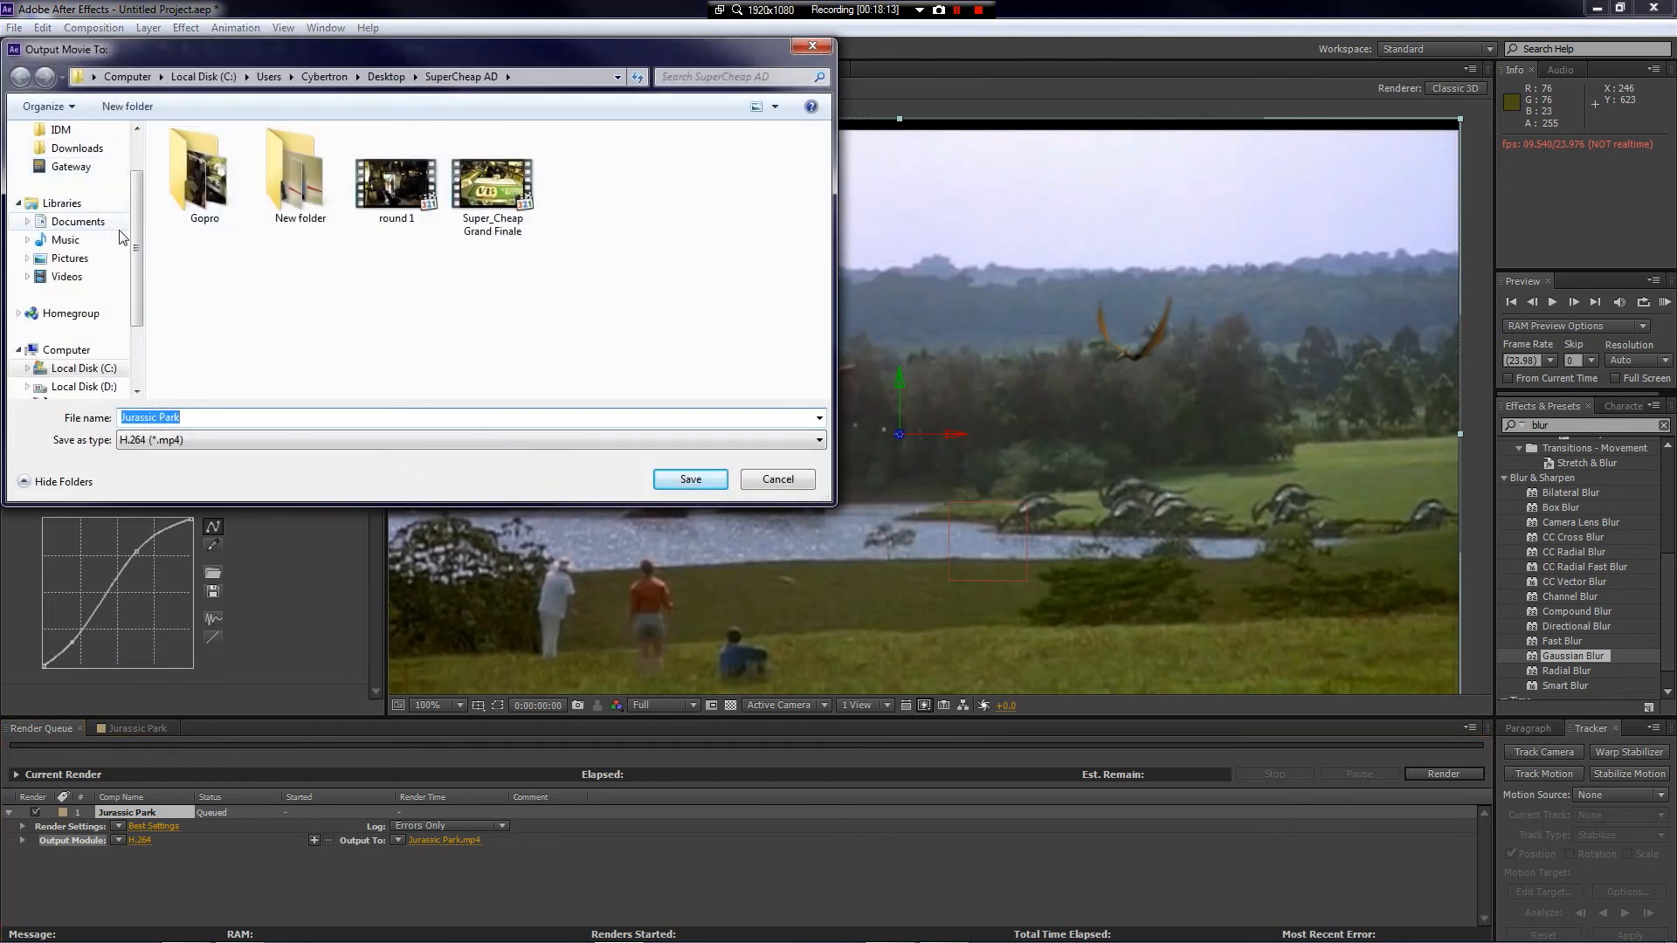
scroll(135, 254, "up", 2)
left_click(70, 155)
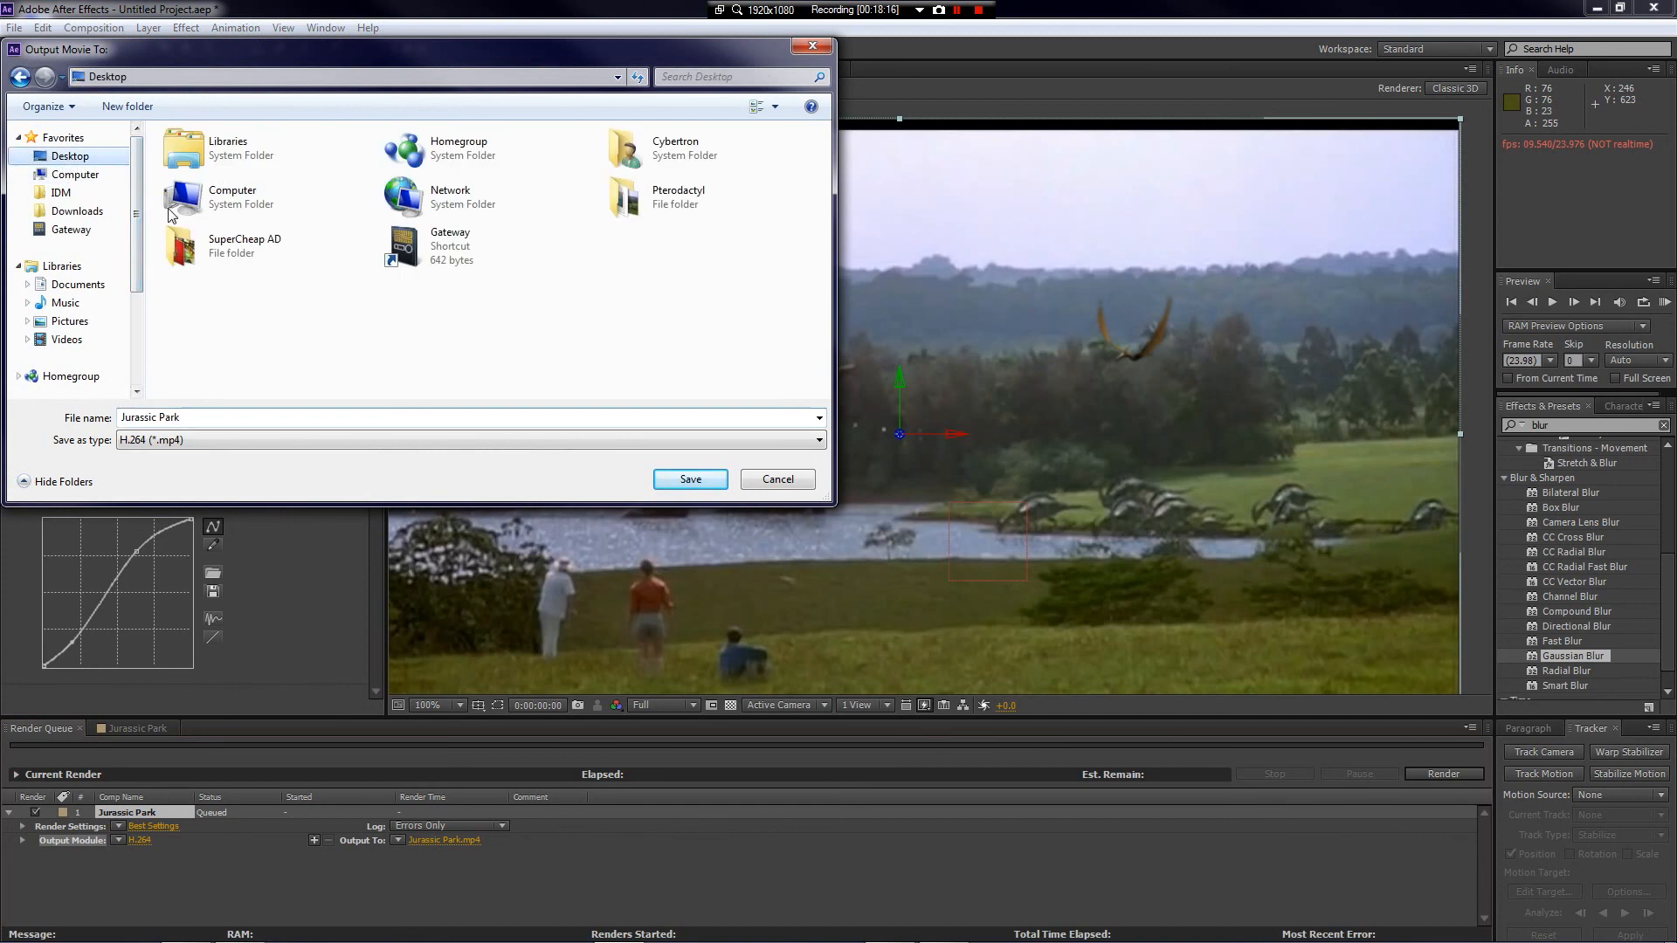
double_click(677, 198)
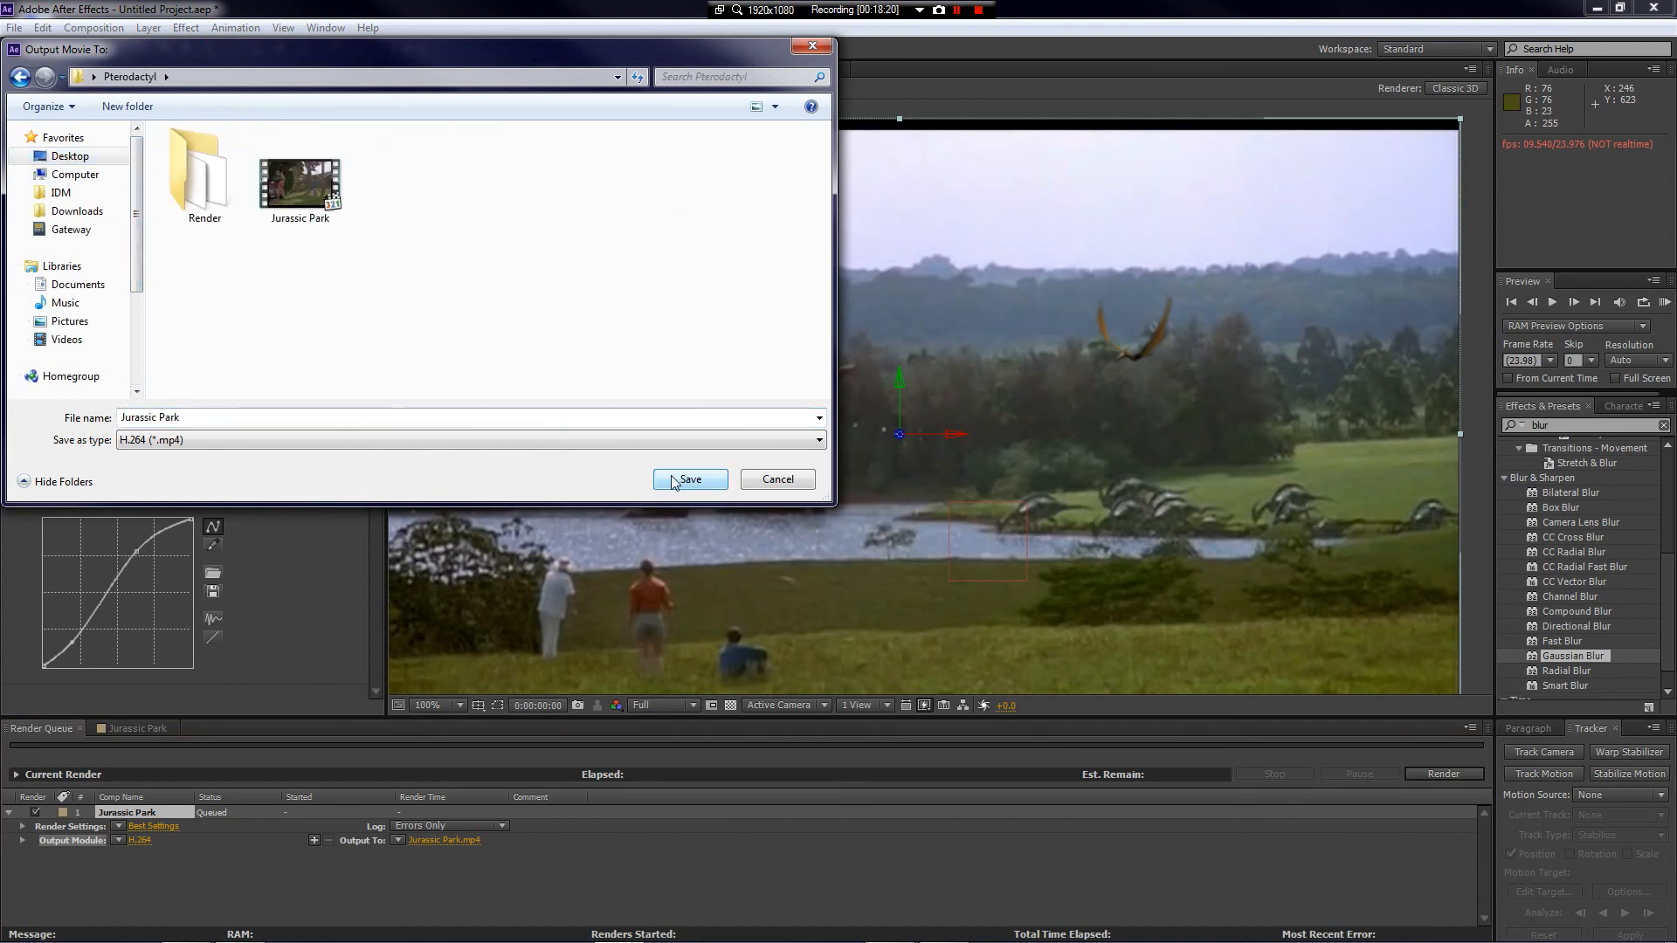
left_click(134, 416)
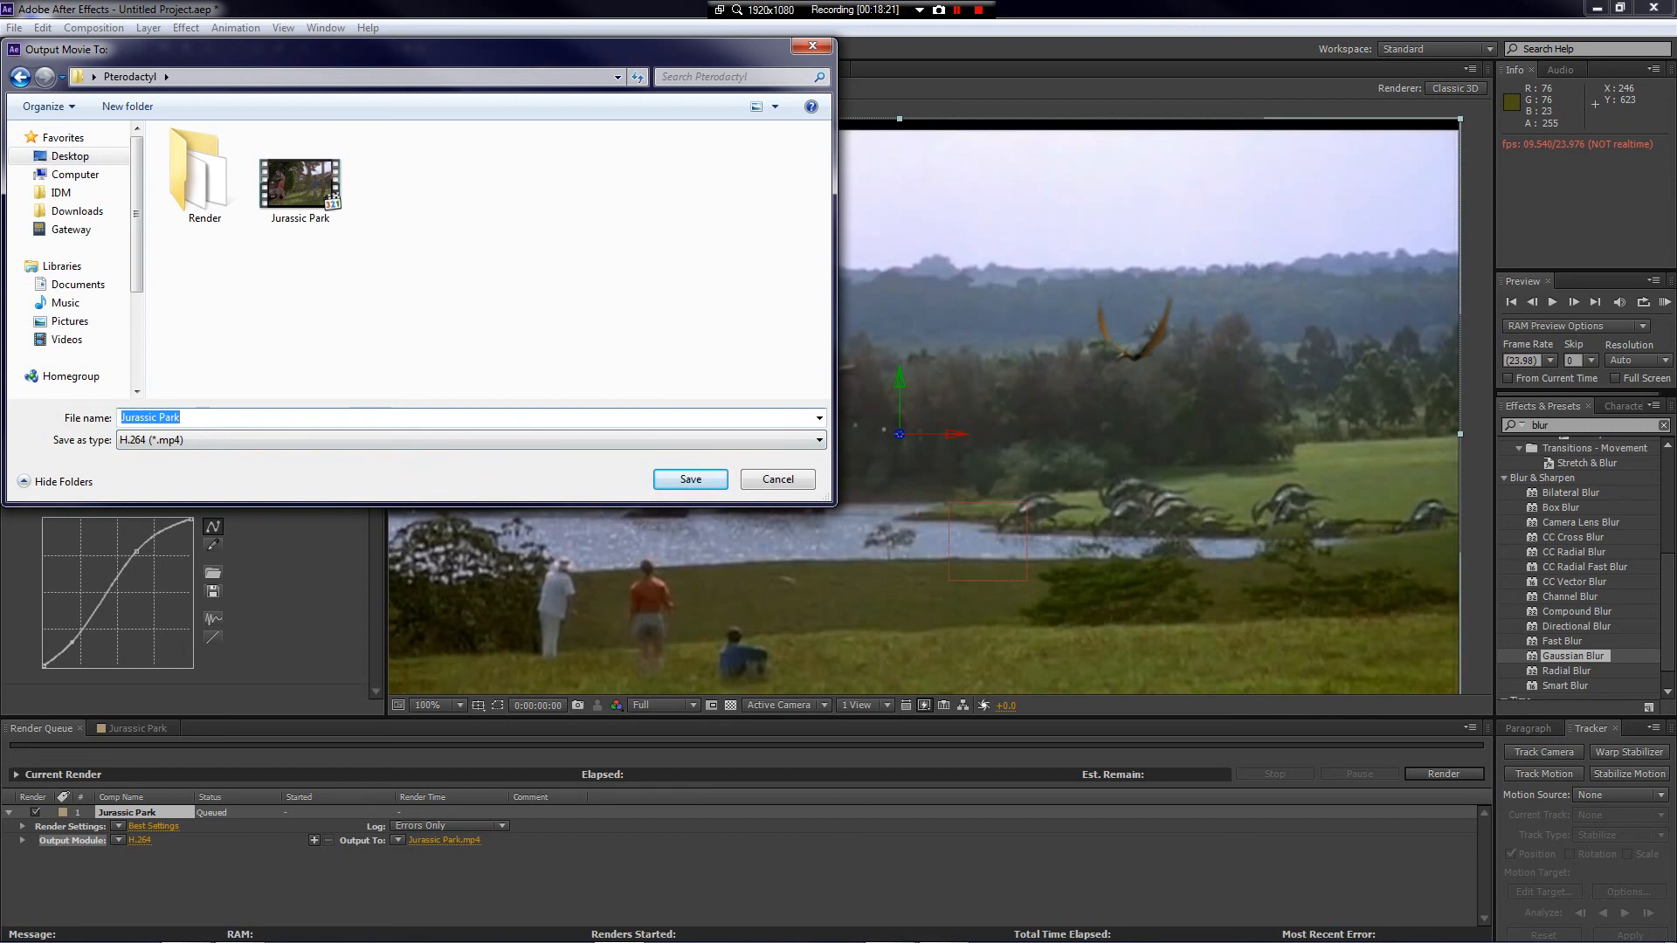
left_click(180, 416)
left_click(690, 478)
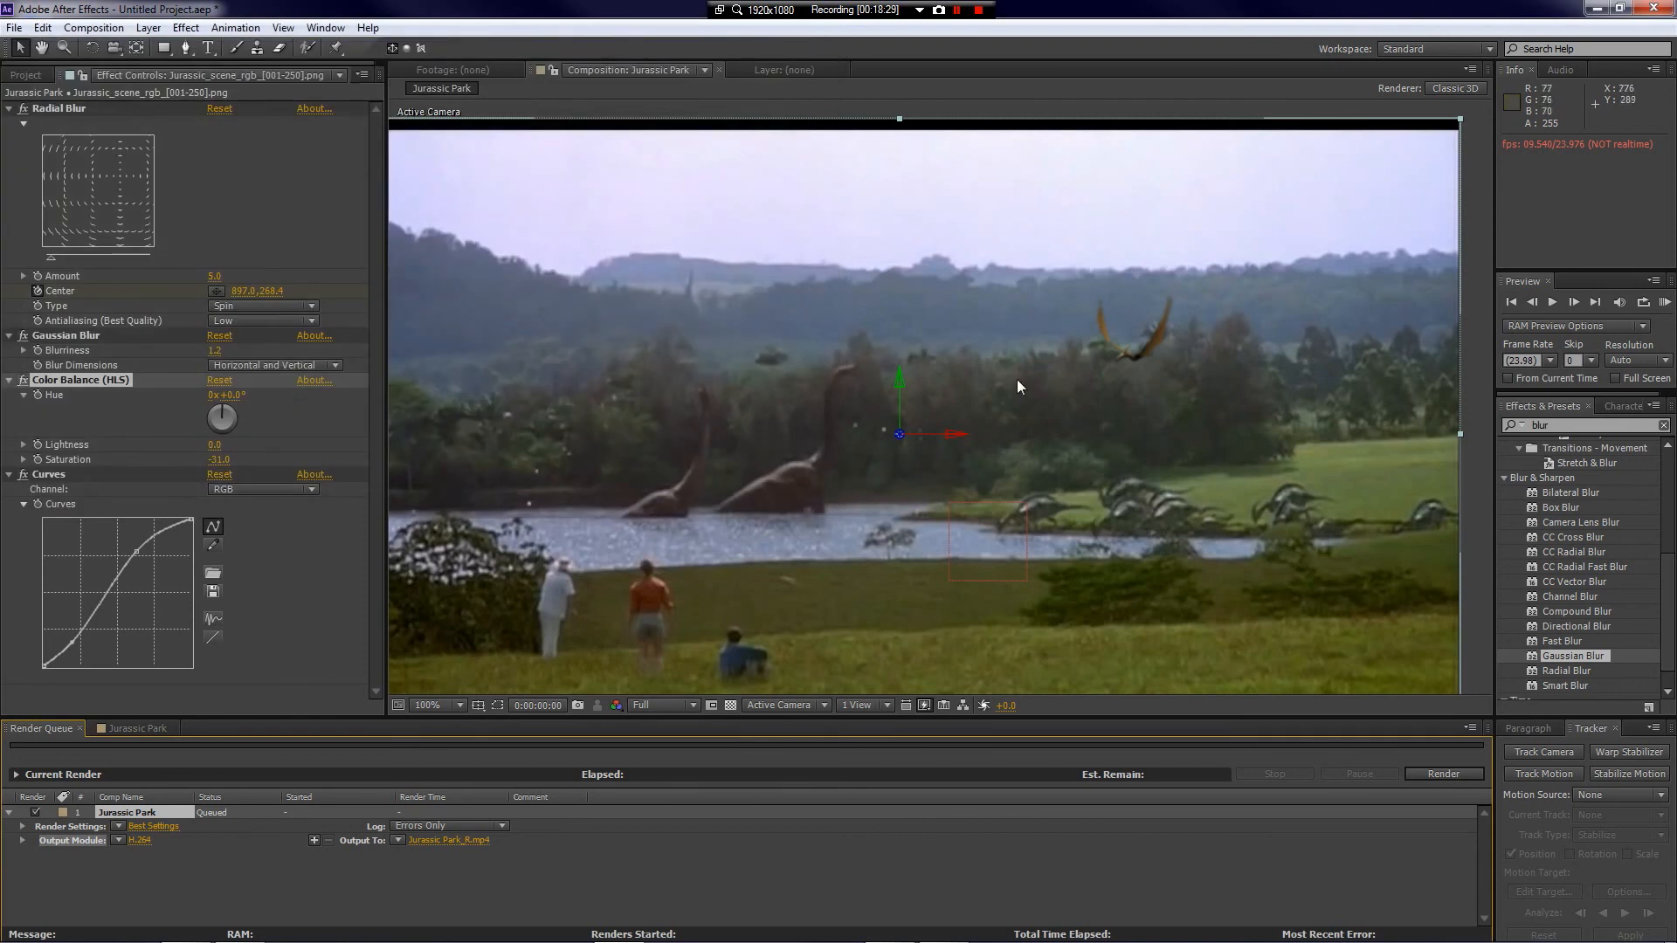
left_click(1434, 772)
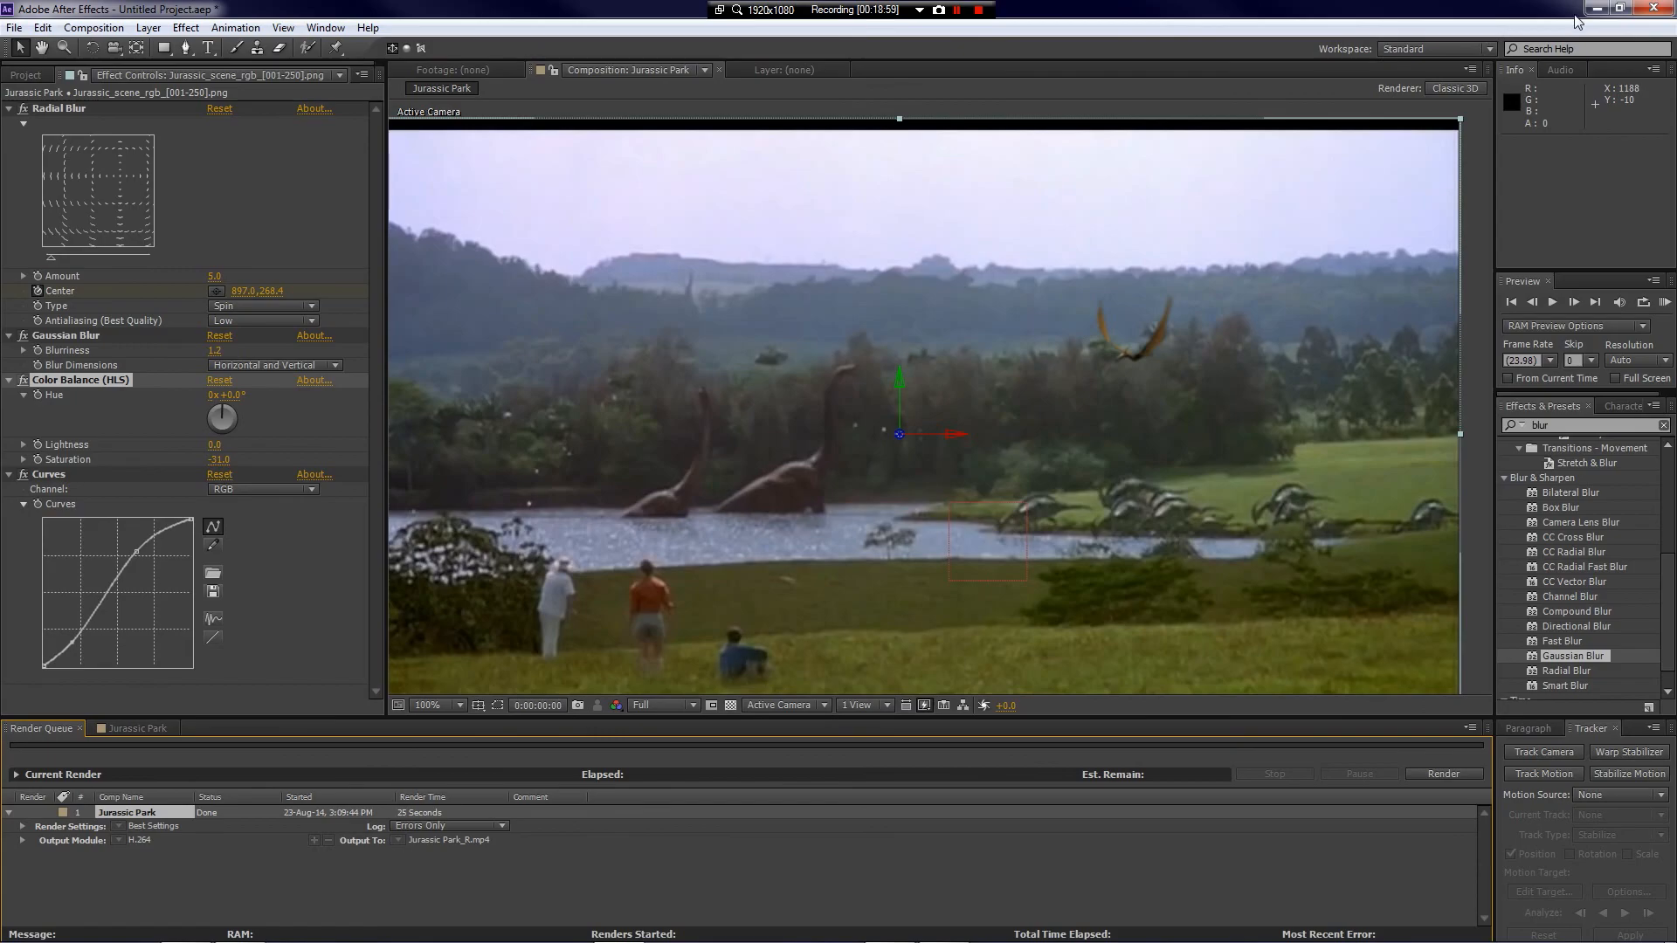
Step: Switch to the Pterodactyl folder in Windows Explorer, play the rendered Jurassic Park_R video full screen, and close the player
left_click(1597, 8)
left_click(927, 571)
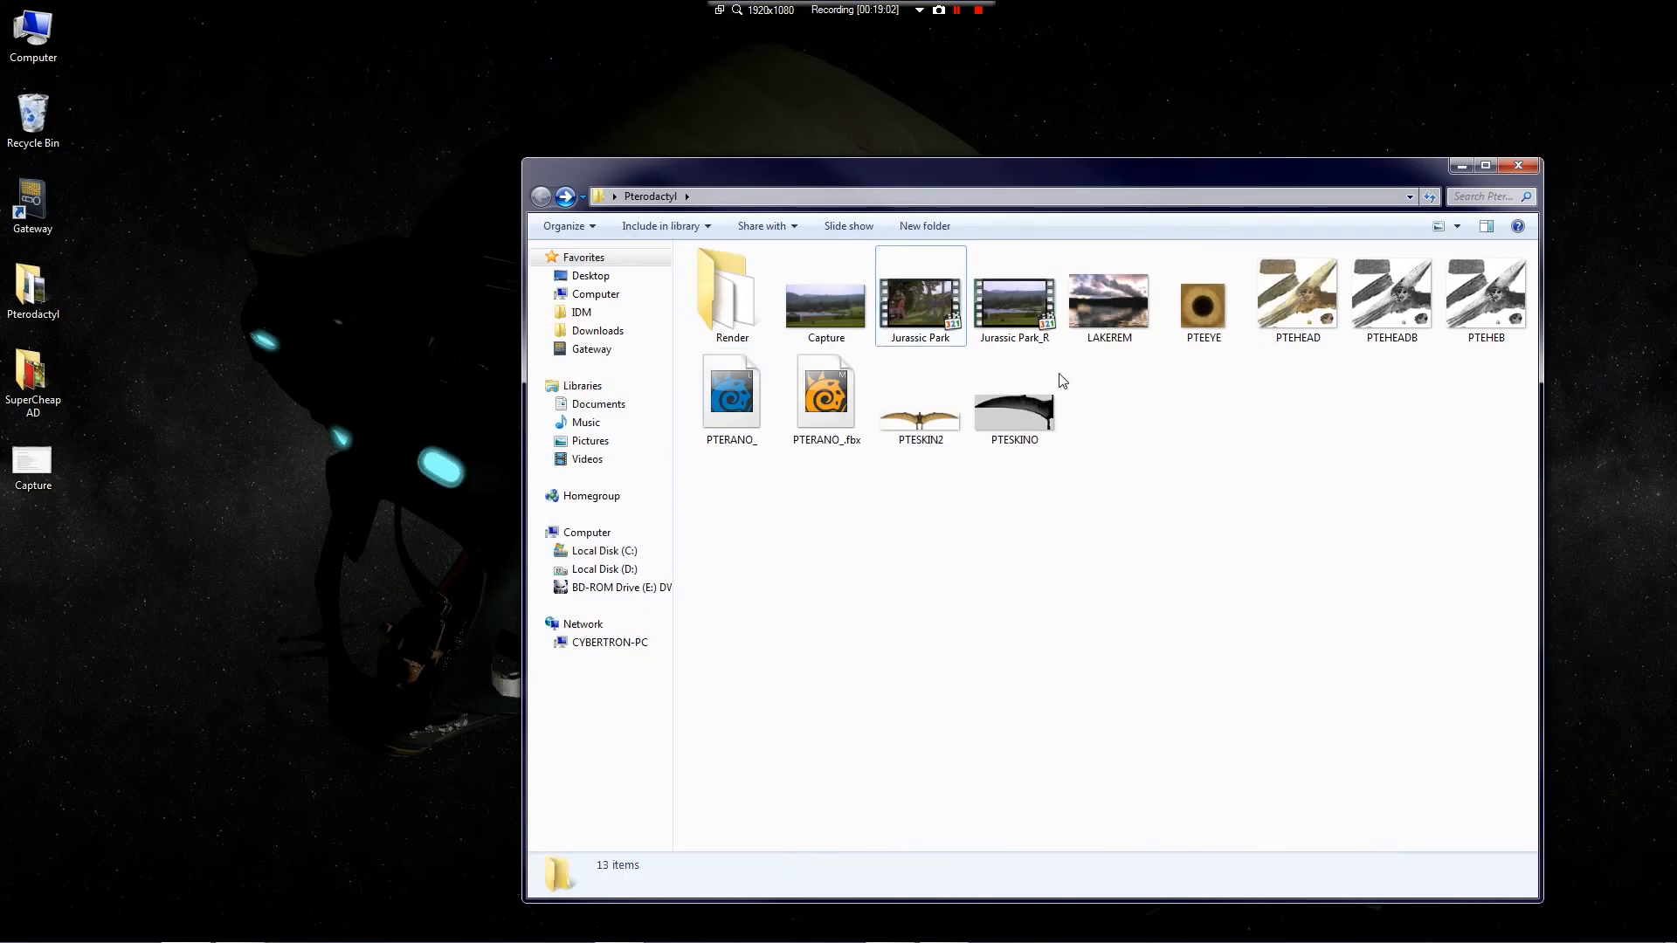
left_click(1012, 336)
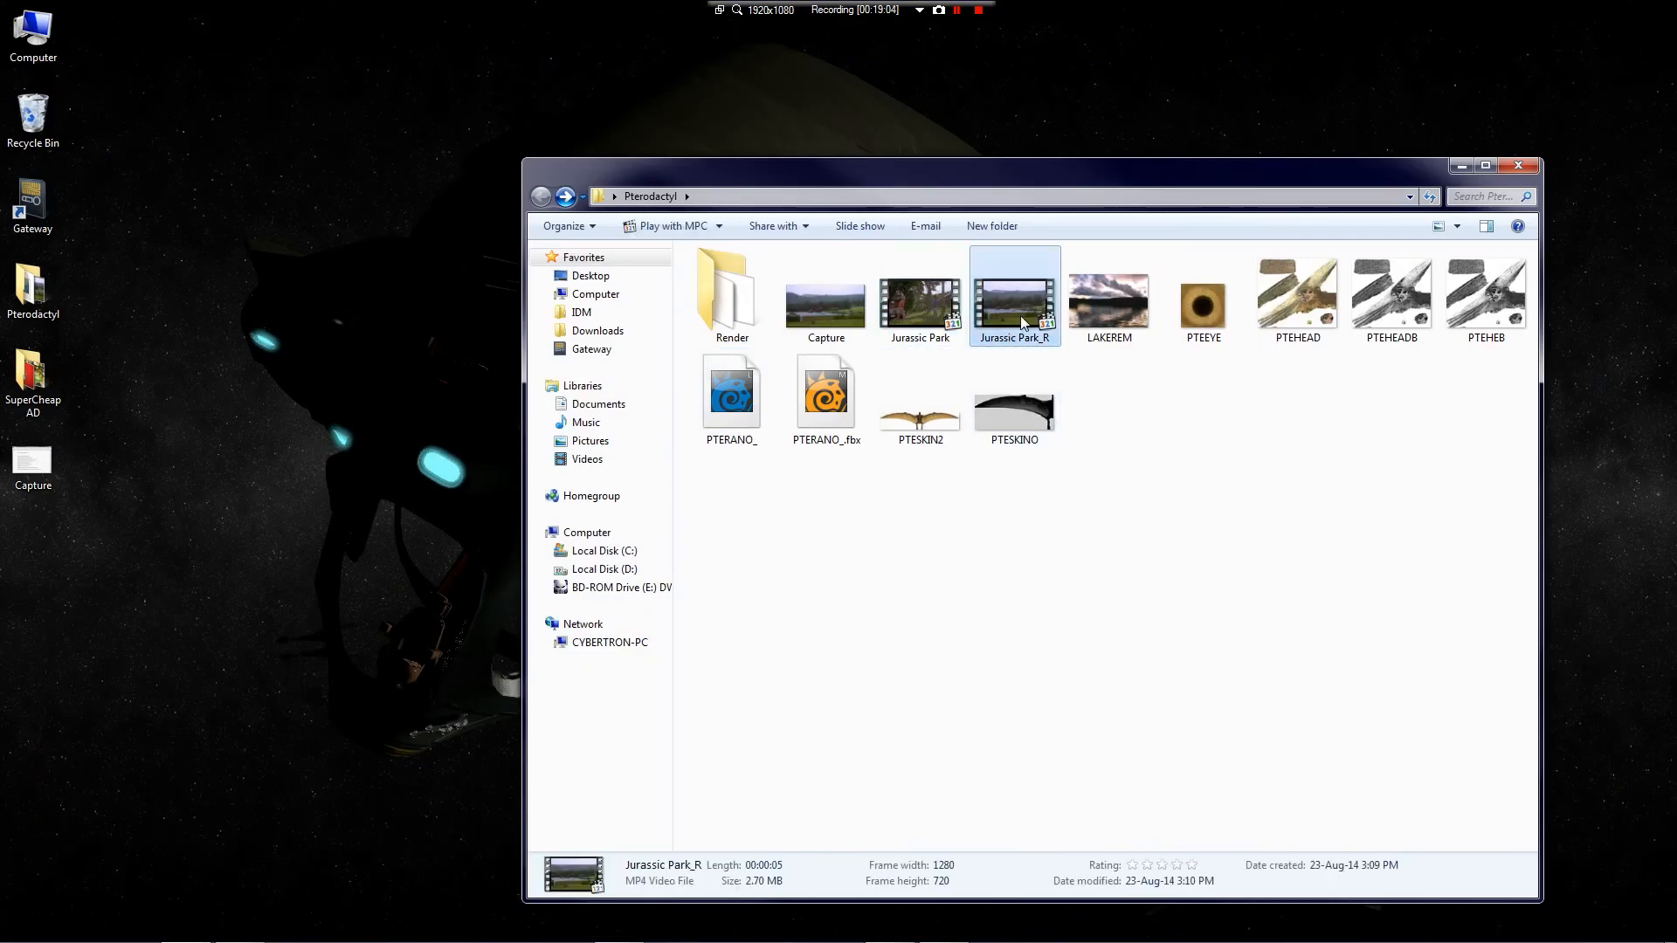
double_click(1021, 318)
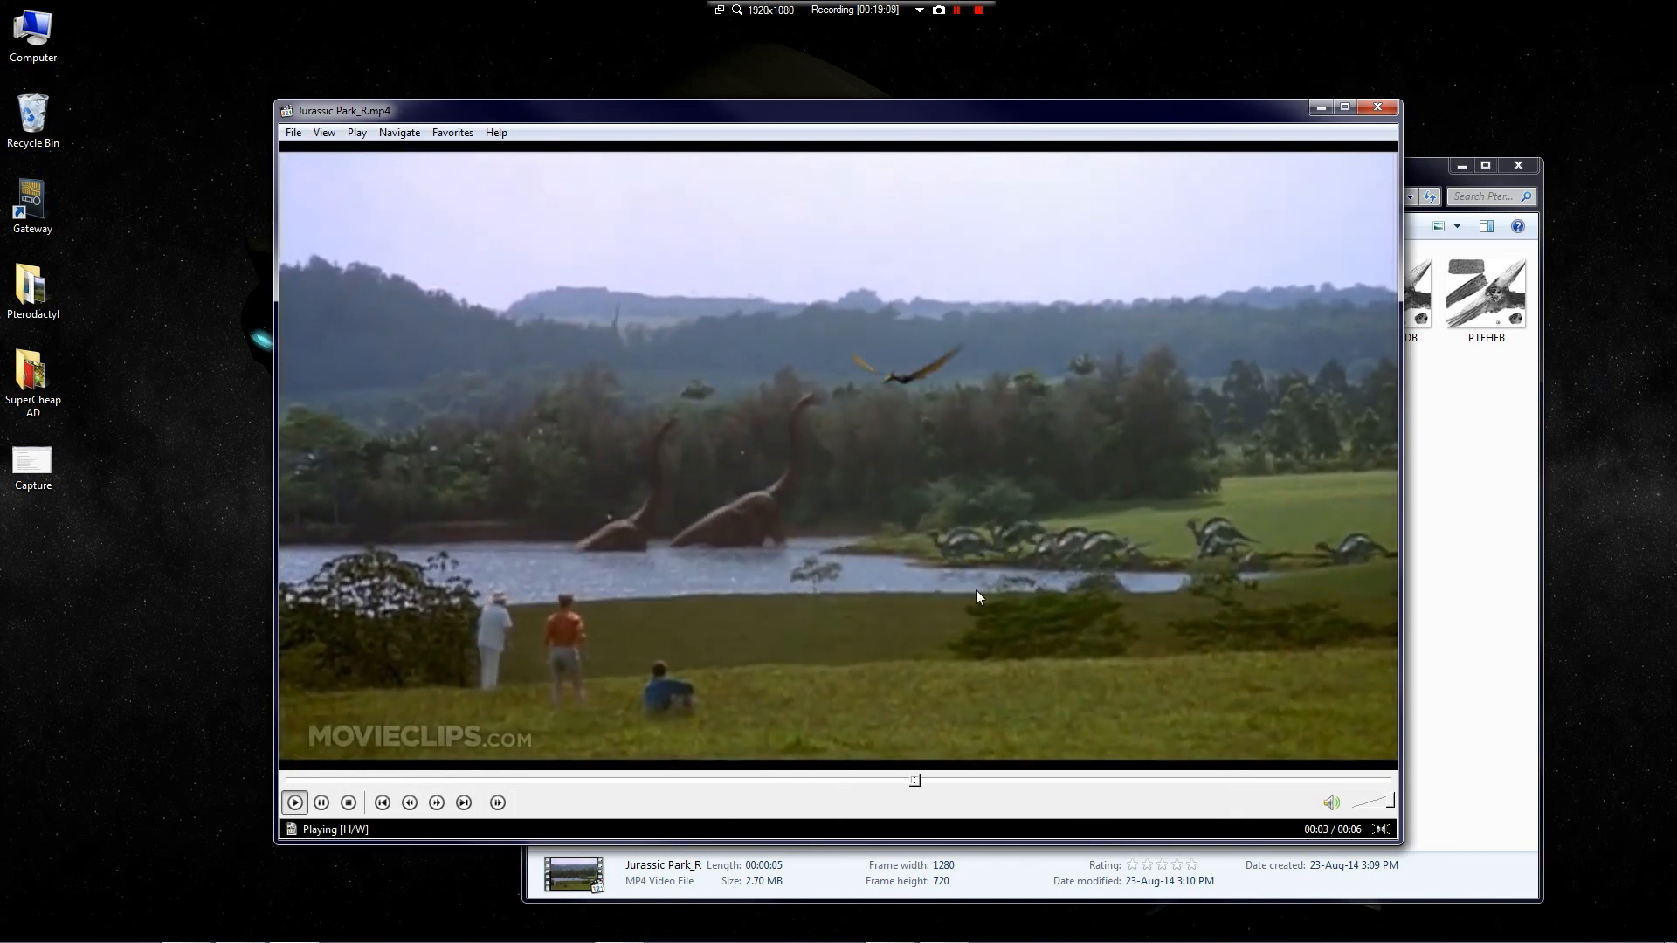
double_click(976, 590)
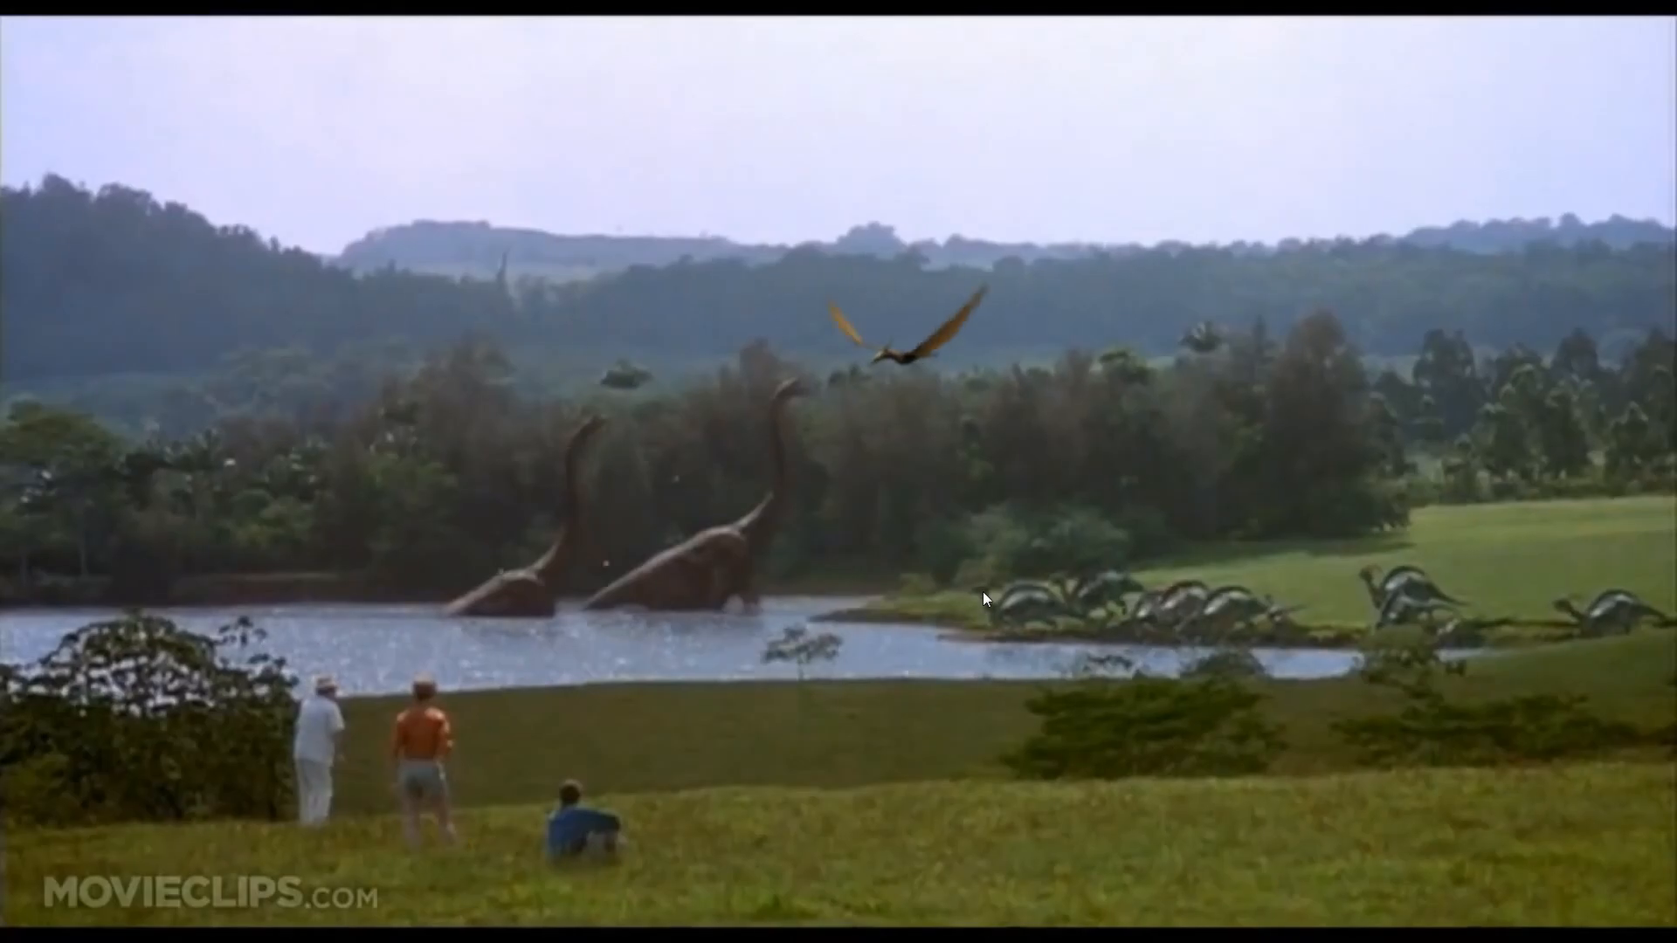
double_click(1038, 601)
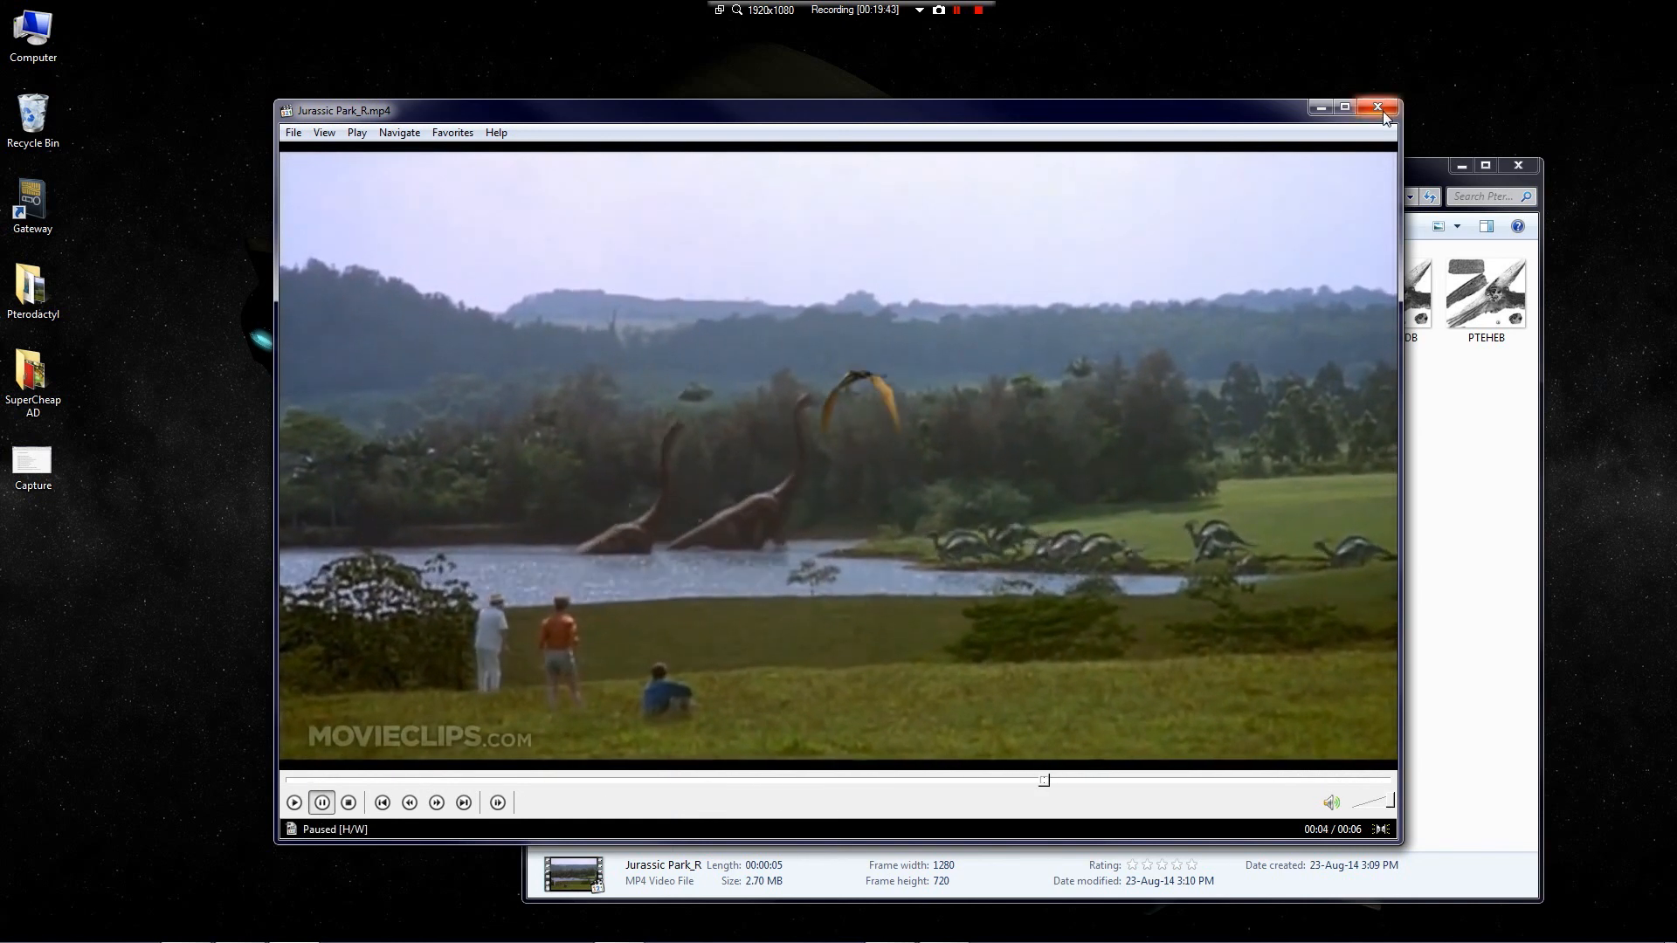
left_click(1382, 112)
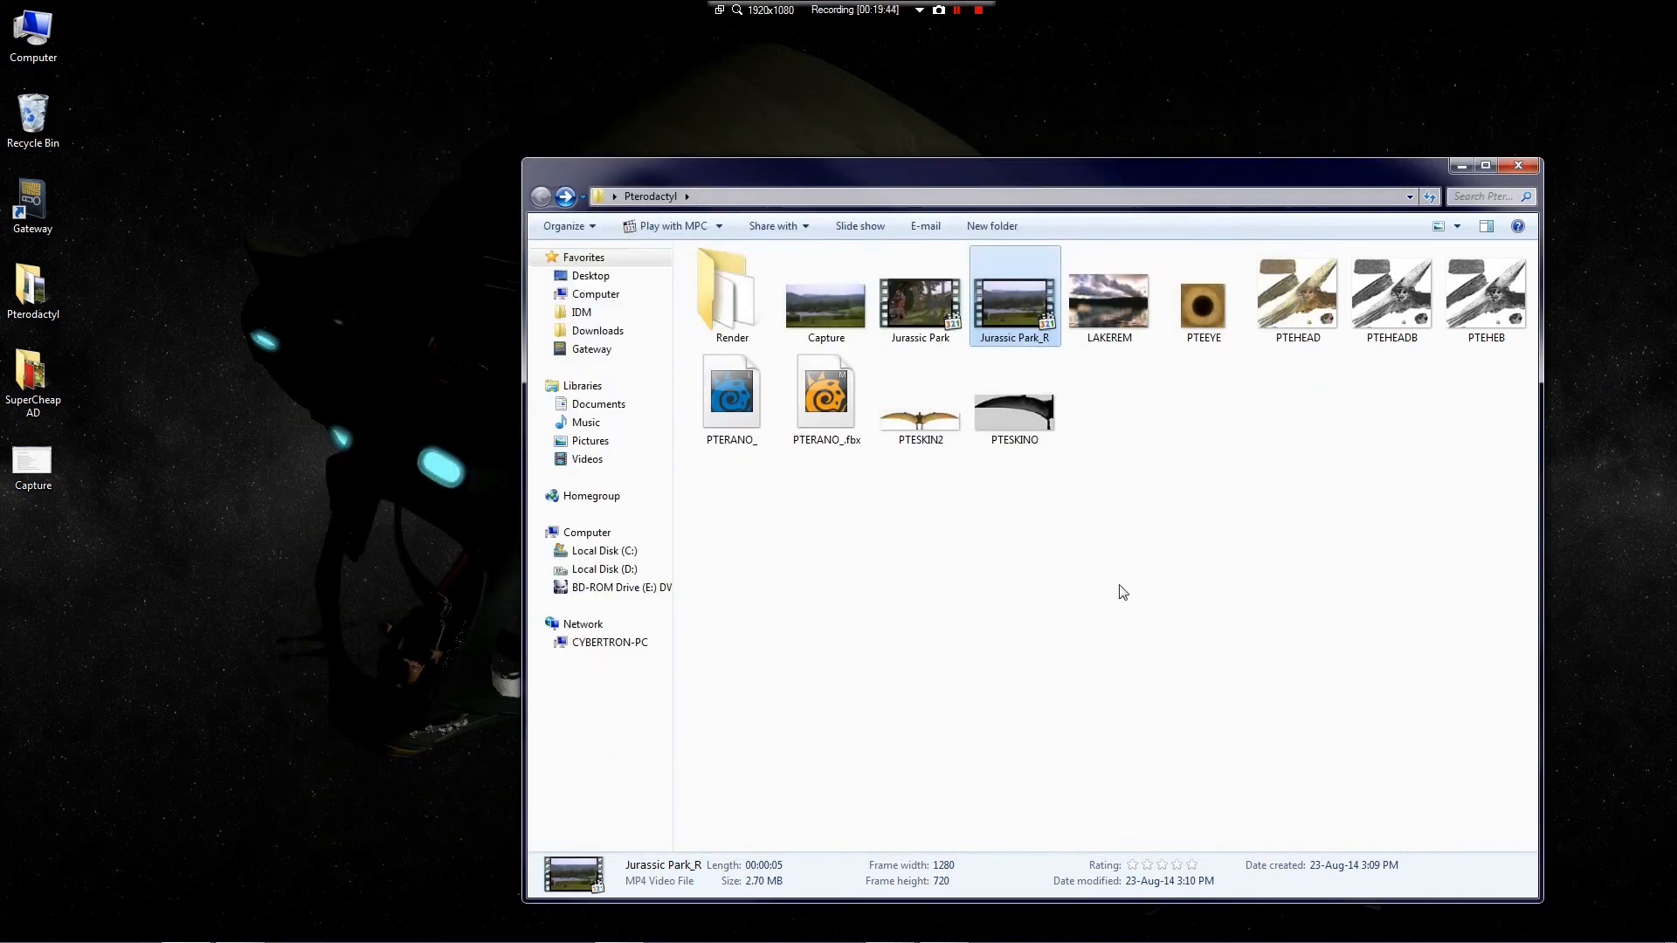
left_click(1123, 590)
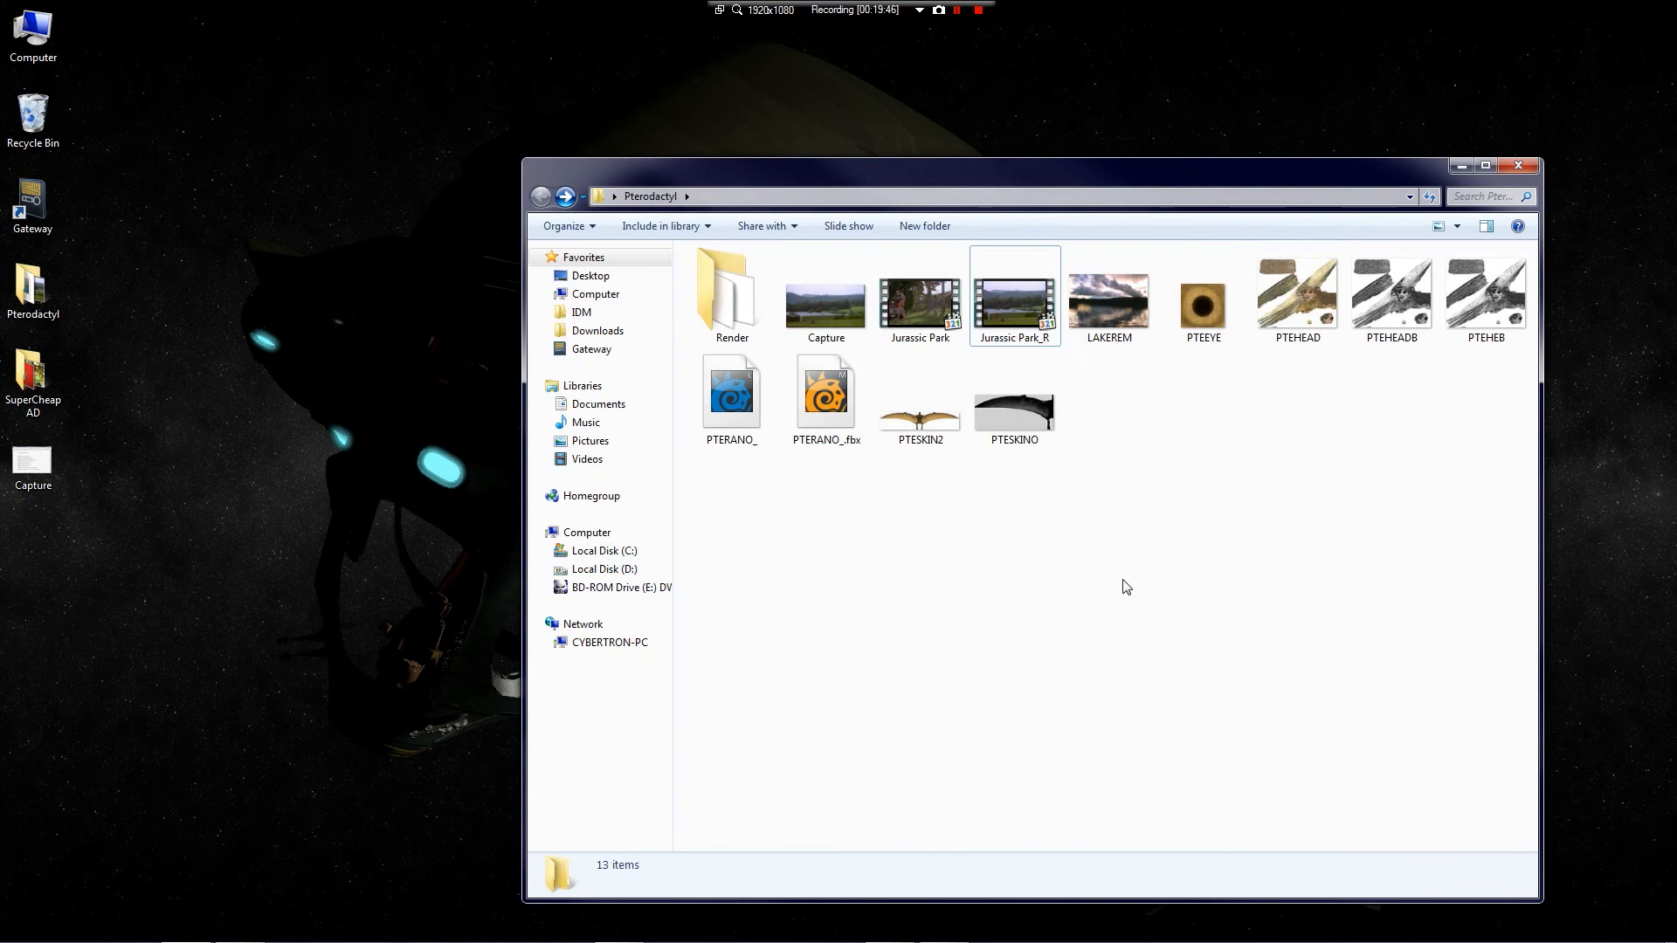